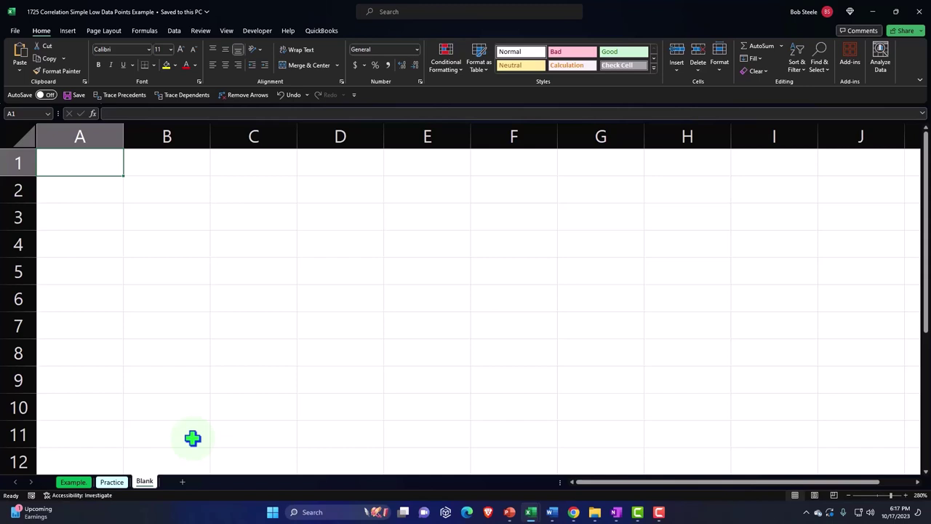
Switch to the Example sheet to view the finished hens-versus-eggs correlation.
left_click(74, 482)
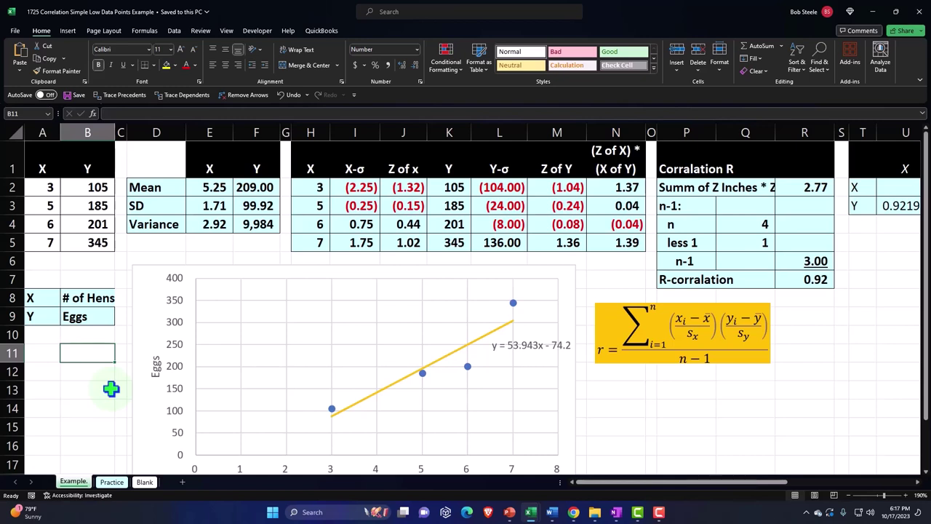
Inspect the example's data cells and correlation formula box, then switch to the Blank sheet.
left_click(88, 261)
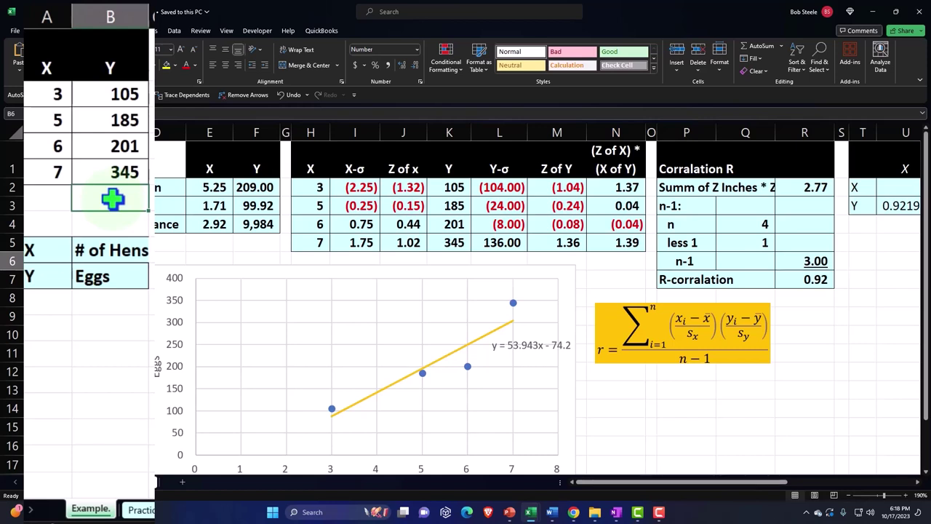
left_click(116, 299)
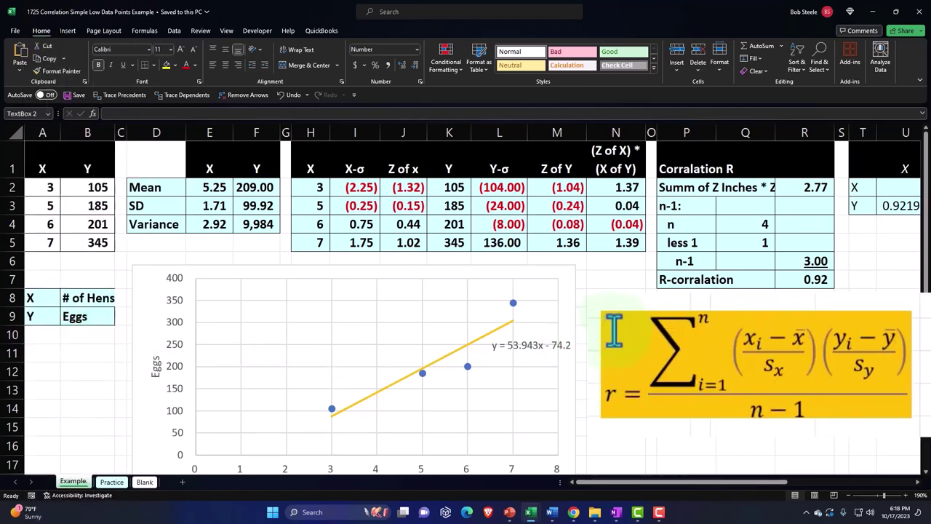
left_click(603, 316)
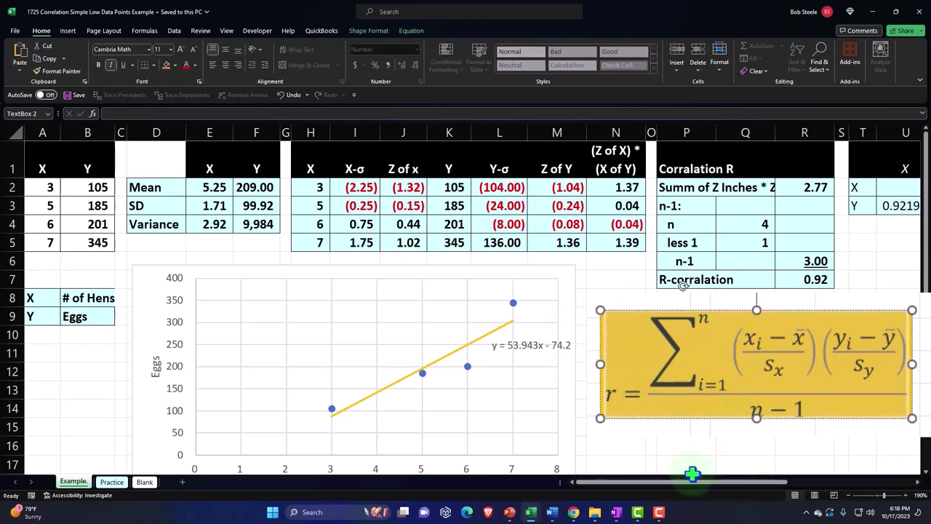
mouse_move(694, 489)
left_mouse_down()
mouse_move(784, 493)
mouse_move(684, 495)
left_mouse_up()
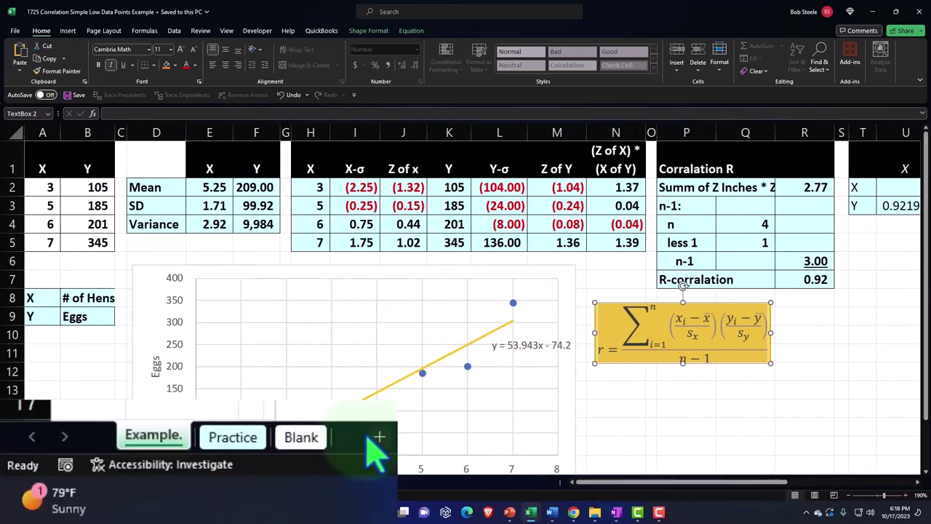
left_click(144, 481)
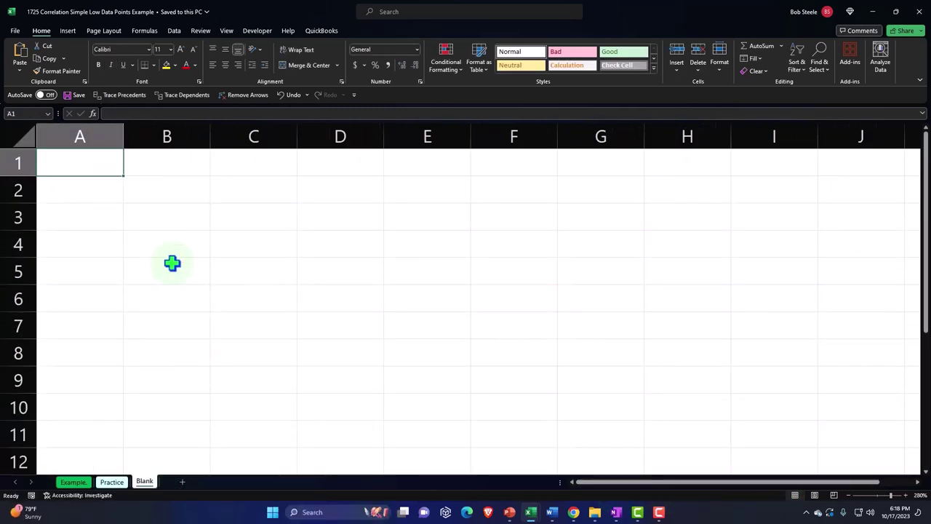
Label row 8 with X in A8 and # of Hens in B8.
key("Down")
key("Down")
key("Down")
key("Down")
key("Down")
key("Down")
key("Down")
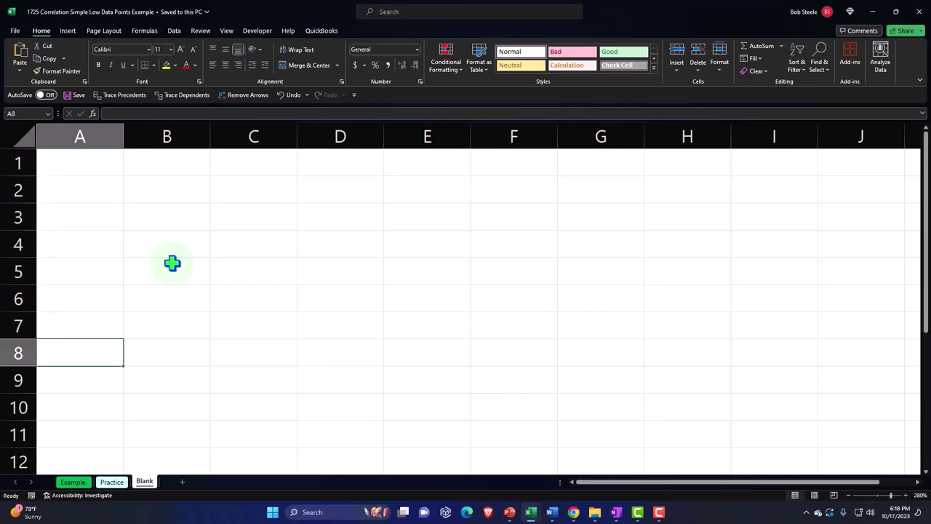
type("X")
key("Tab")
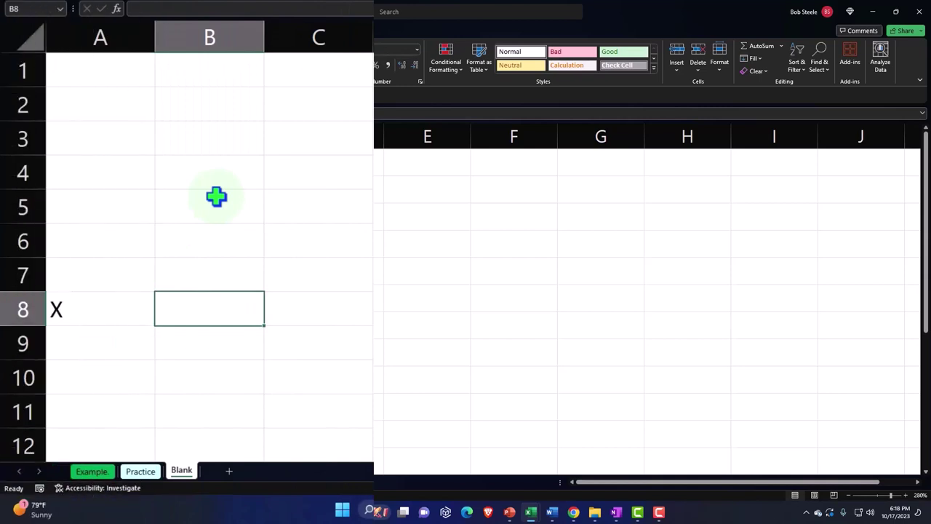
type("$ of")
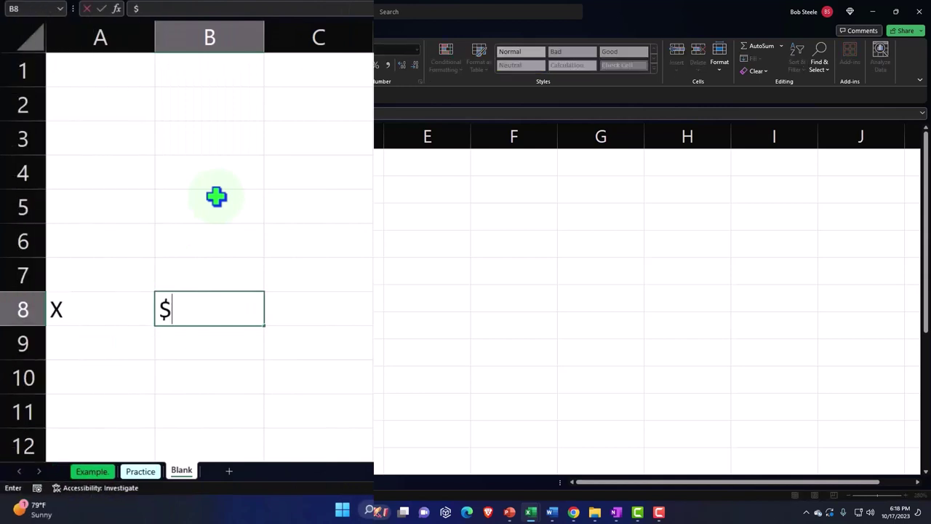
key("BackSpace")
key("BackSpace")
key("BackSpace")
key("BackSpace")
type("# of h")
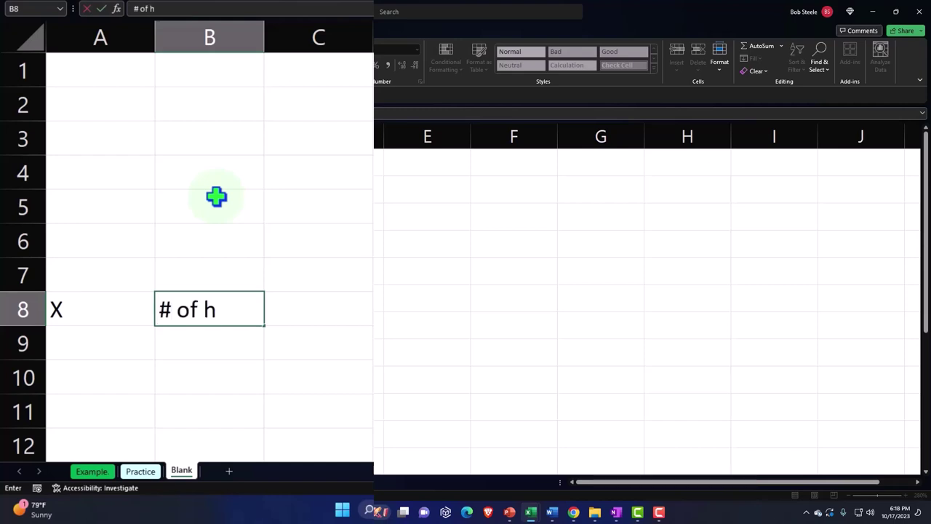
key("BackSpace")
type("Hens")
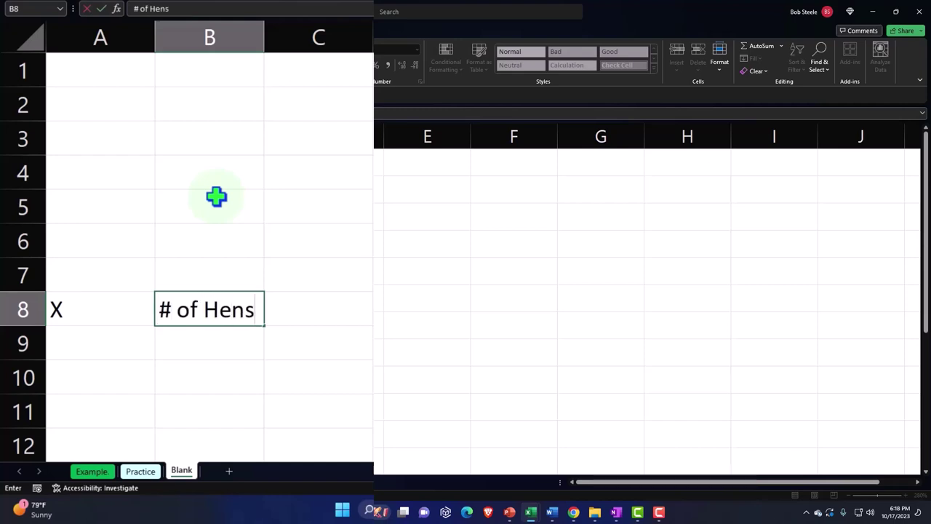
key("Return")
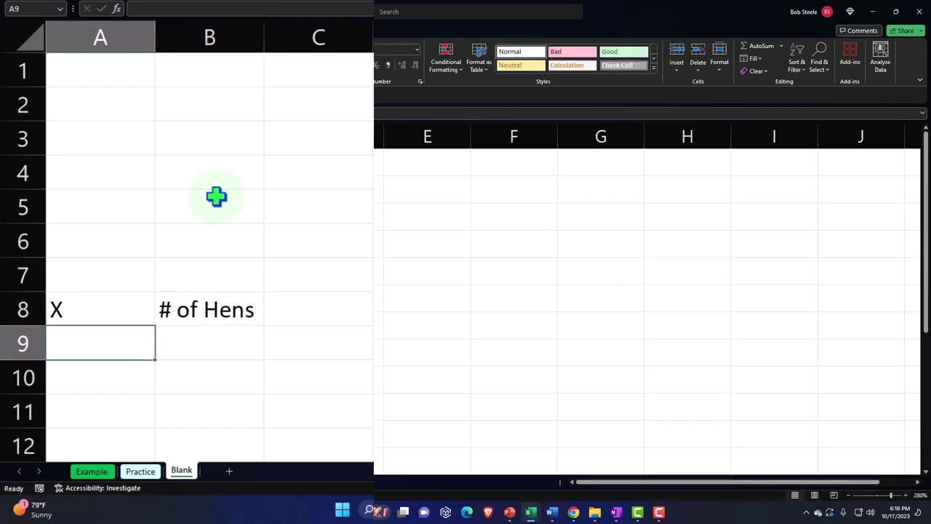
Label row 9 with Y in A9 and Eggs in B9.
type("Y")
key("Tab")
type("Eggs")
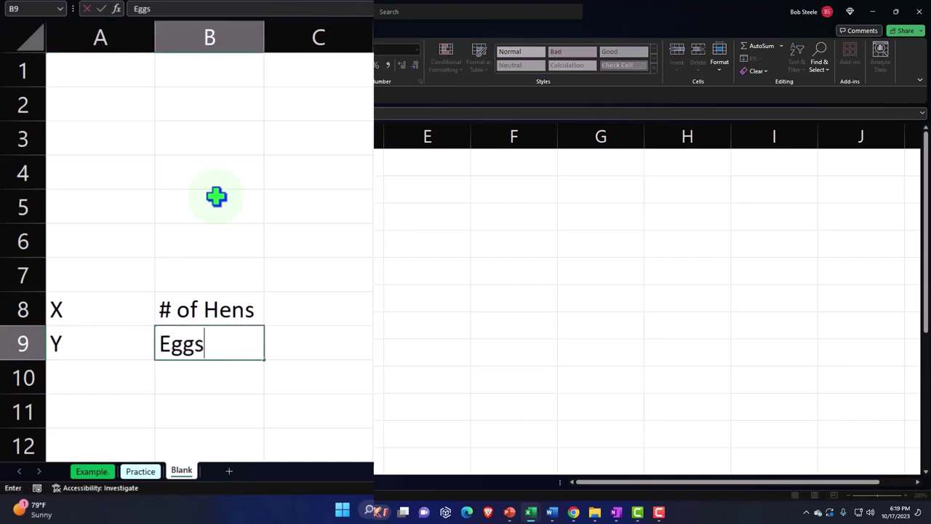
key("Return")
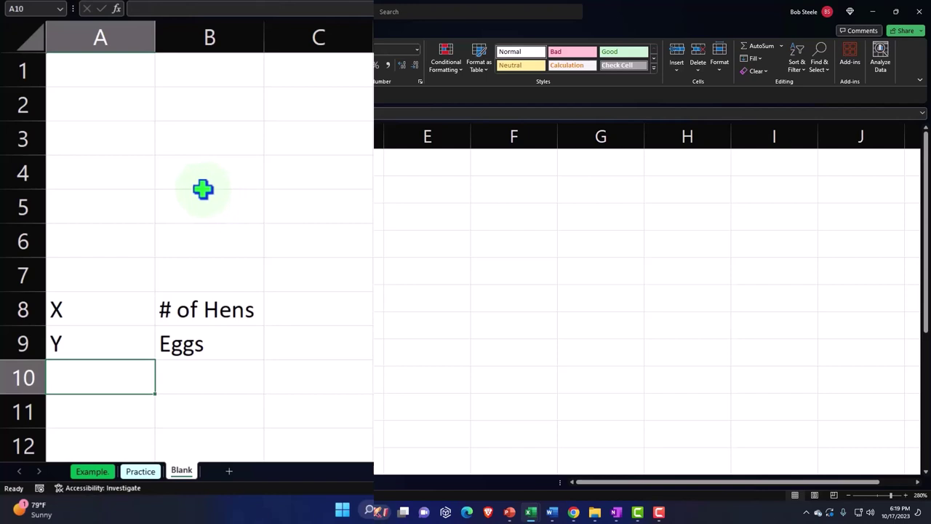
Format the whole sheet as symbol-free Currency, 0 decimals, red parenthesised negatives; bold the labels.
left_click(33, 33)
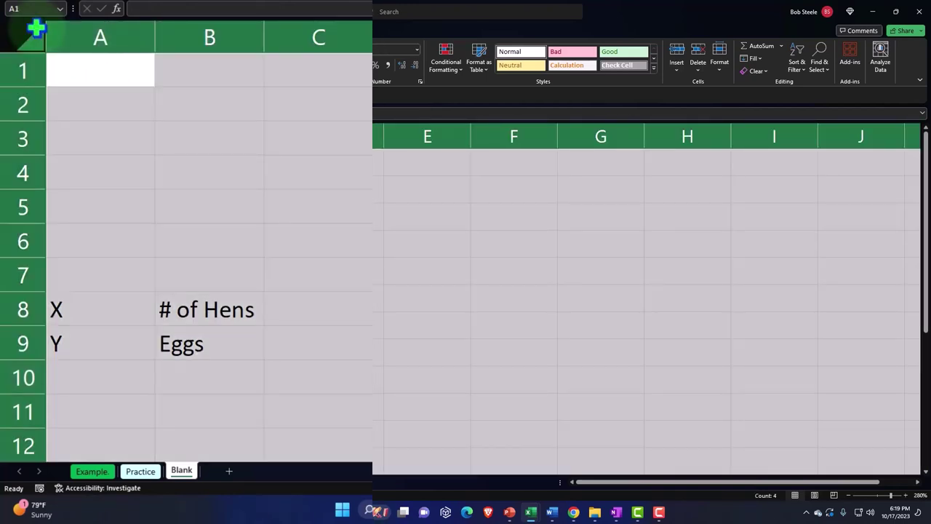
right_click(309, 87)
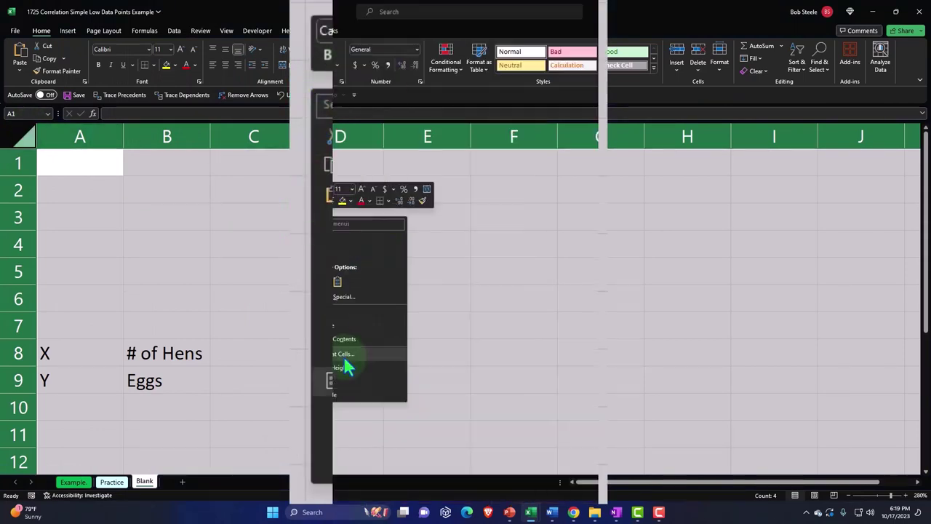
left_click(388, 381)
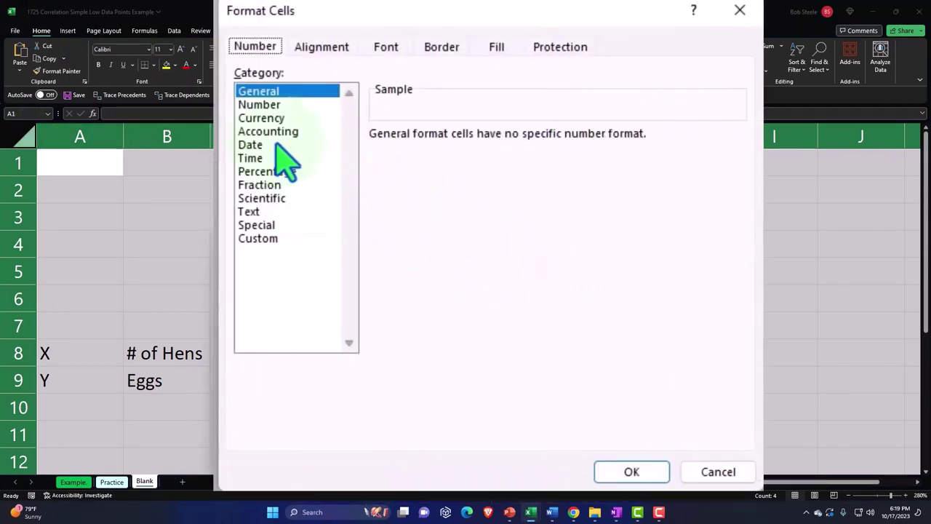
left_click(264, 119)
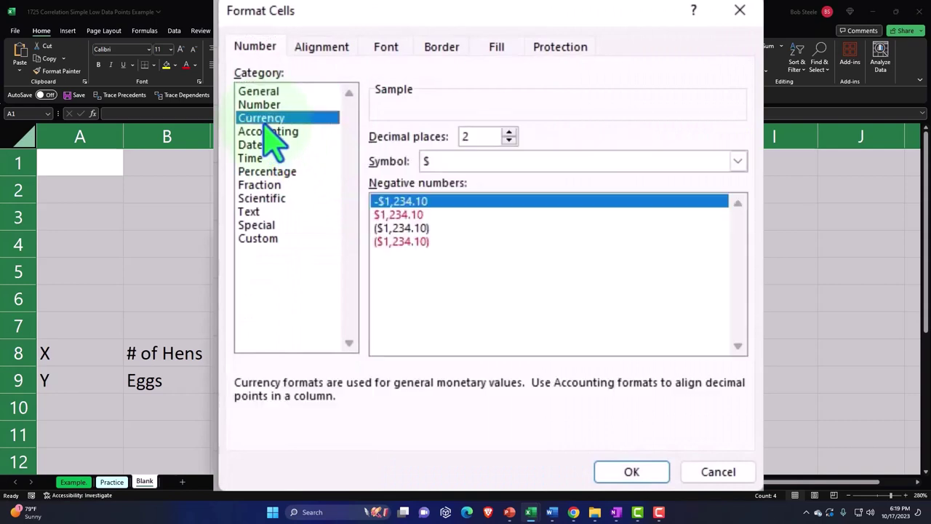
left_click(421, 242)
left_click(508, 162)
left_click(508, 163)
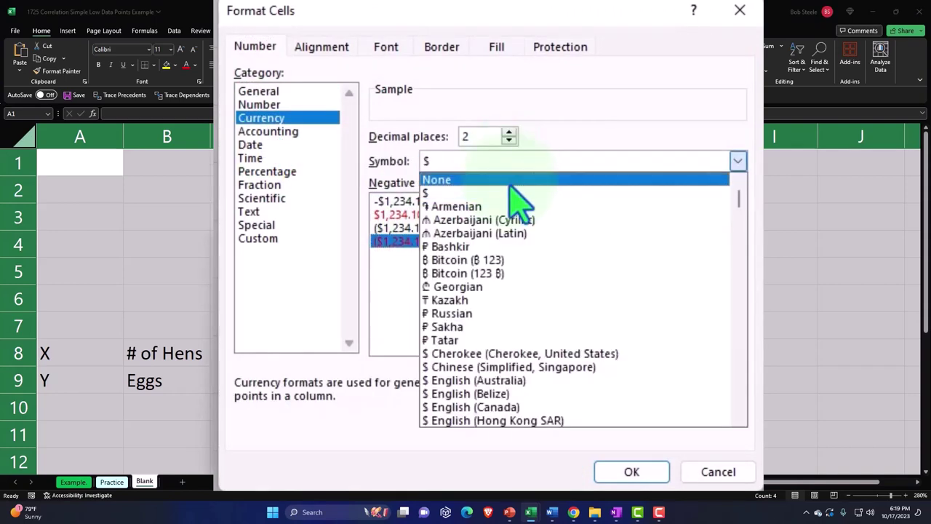
left_click(510, 183)
double_click(509, 140)
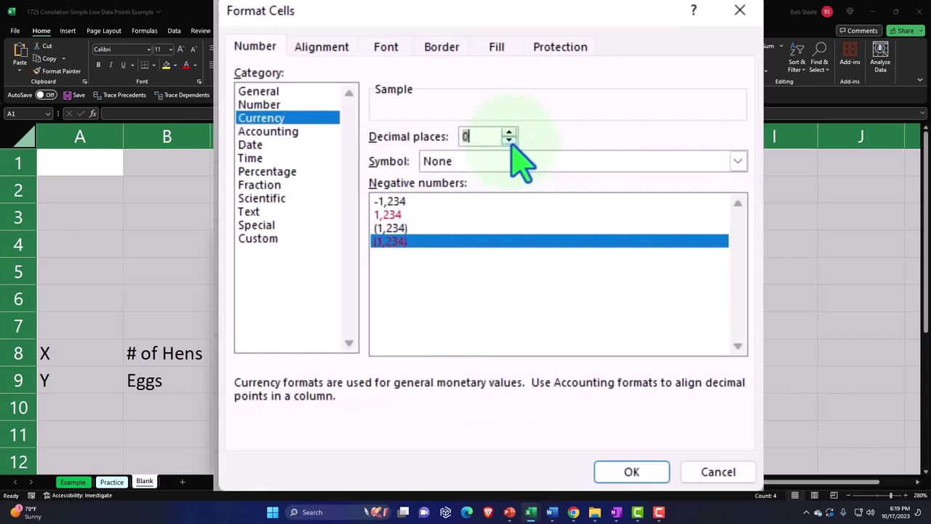
left_click(655, 473)
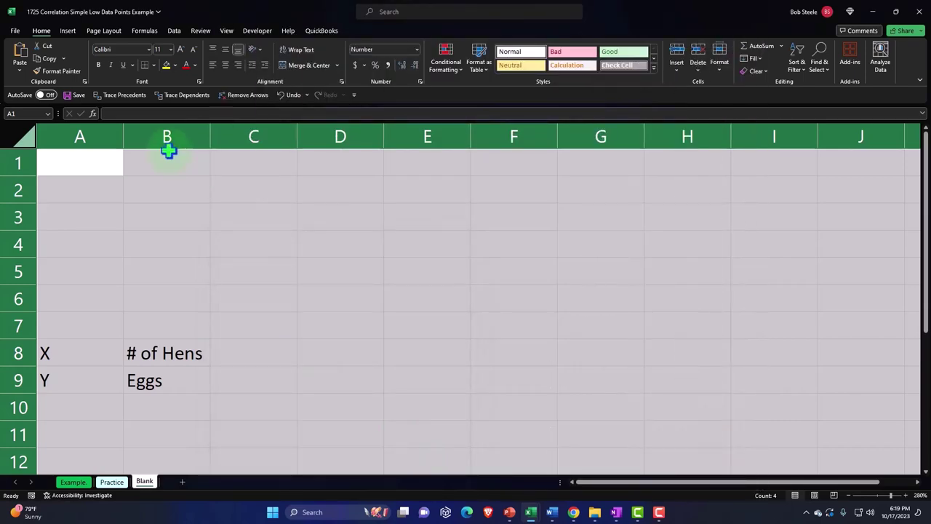
key("super+plus")
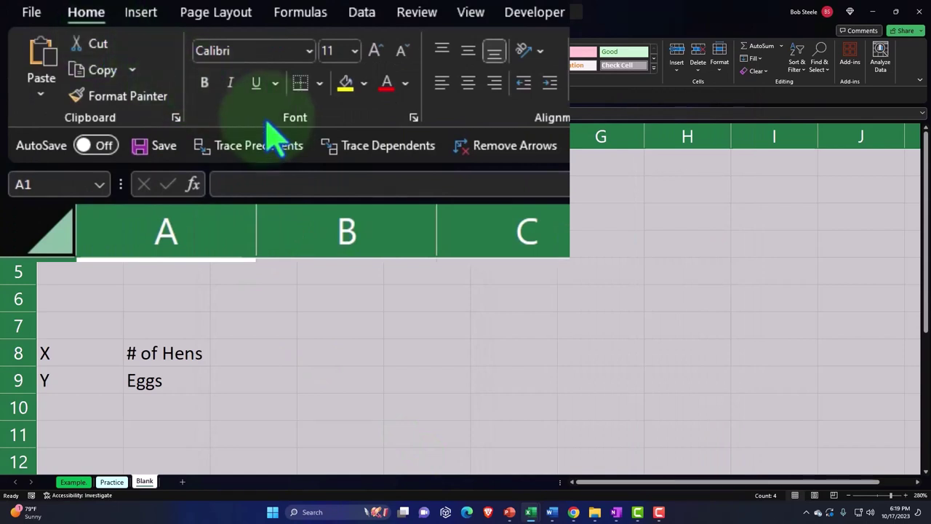
left_click(204, 92)
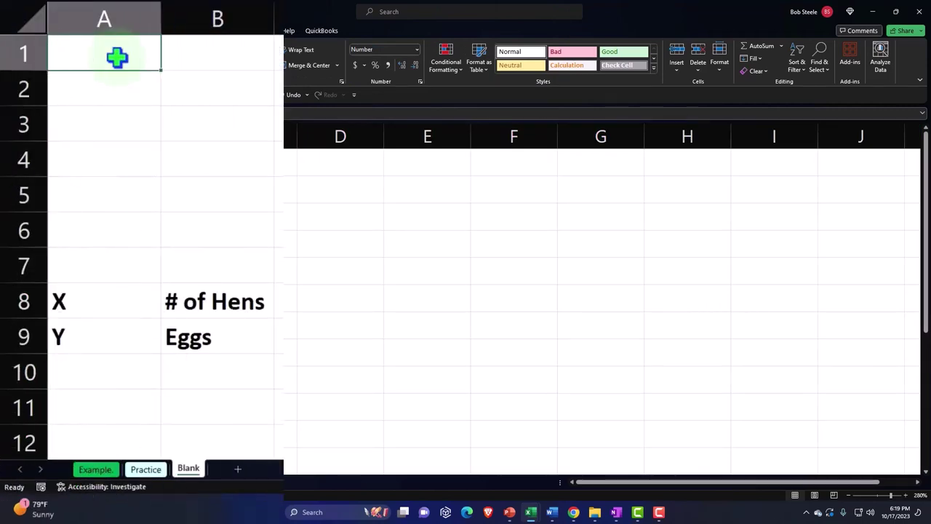
Enter the headers X in A1 and Y in B1.
type("X")
key("Tab")
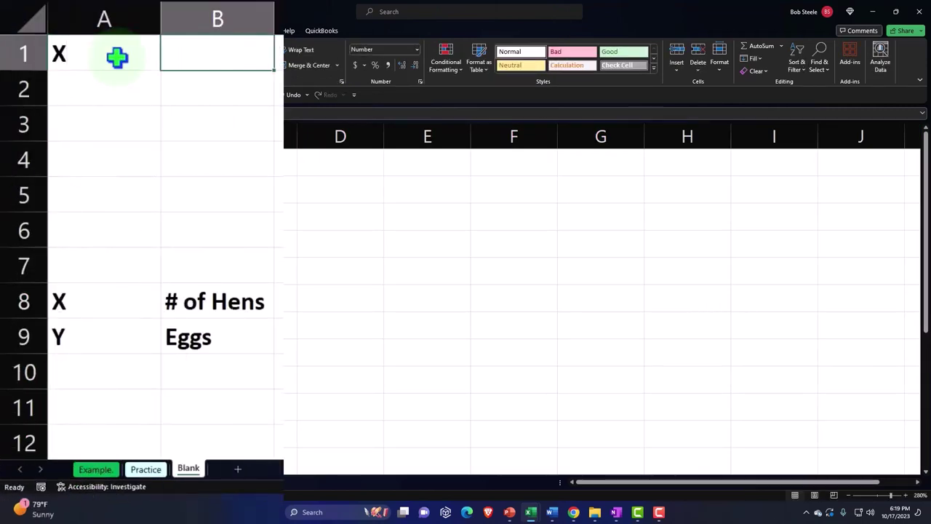
type("Y")
key("Return")
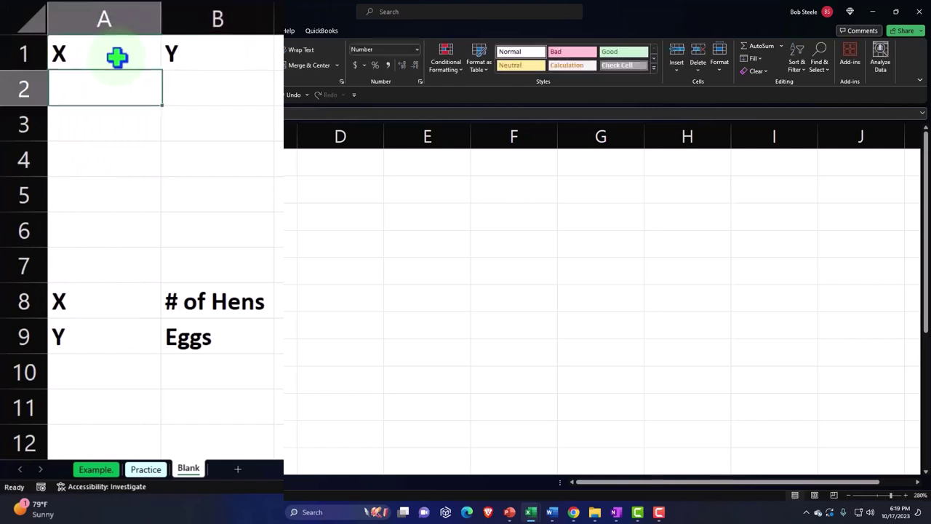
Style A1:B1 with black fill and white text, centred vertically and horizontally.
left_click_drag(117, 56, 171, 56)
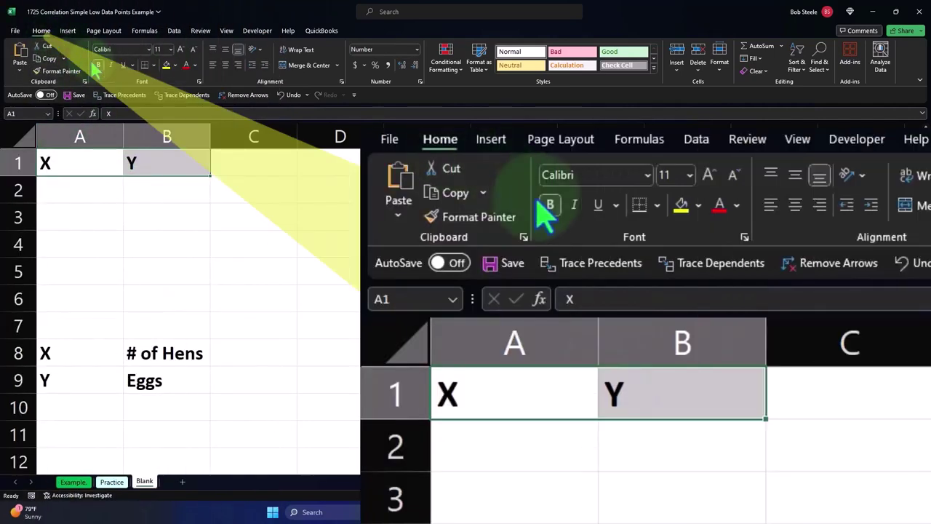
left_click(176, 66)
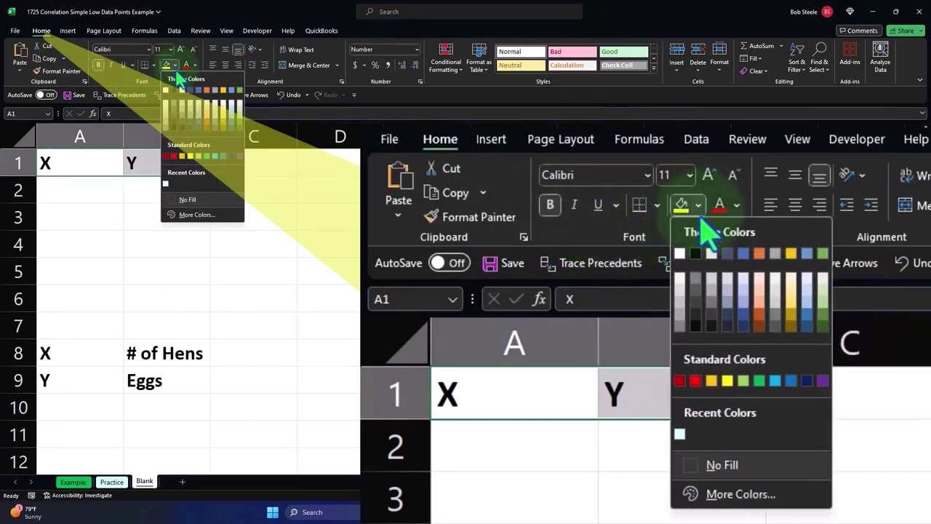
left_click(174, 91)
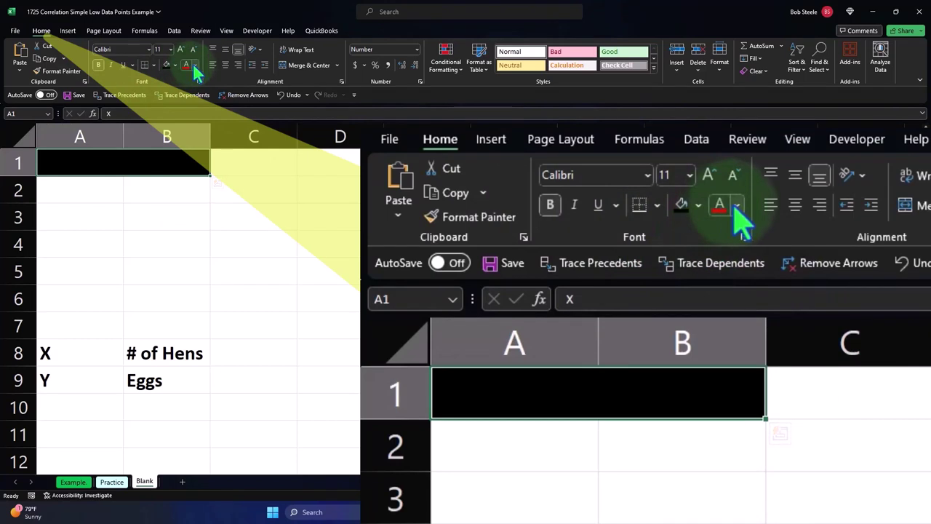
left_click(195, 65)
left_click(186, 106)
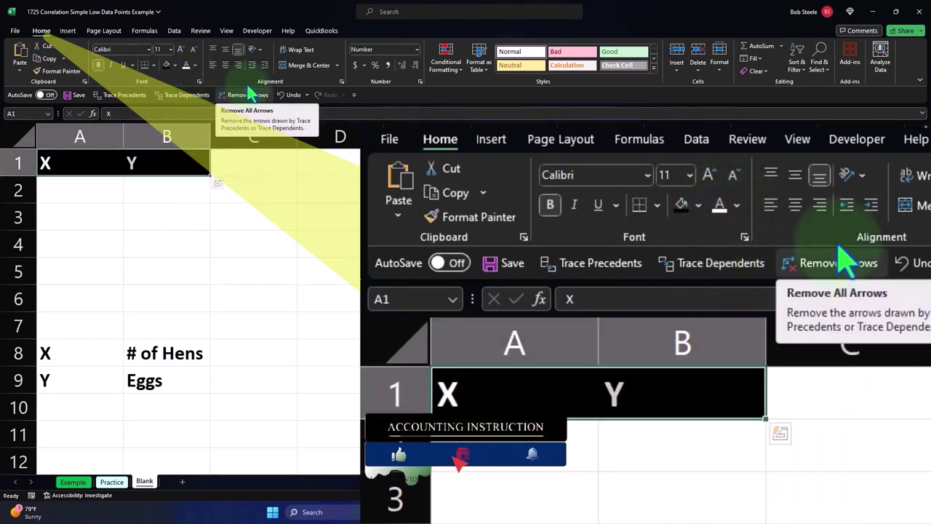
left_click(227, 51)
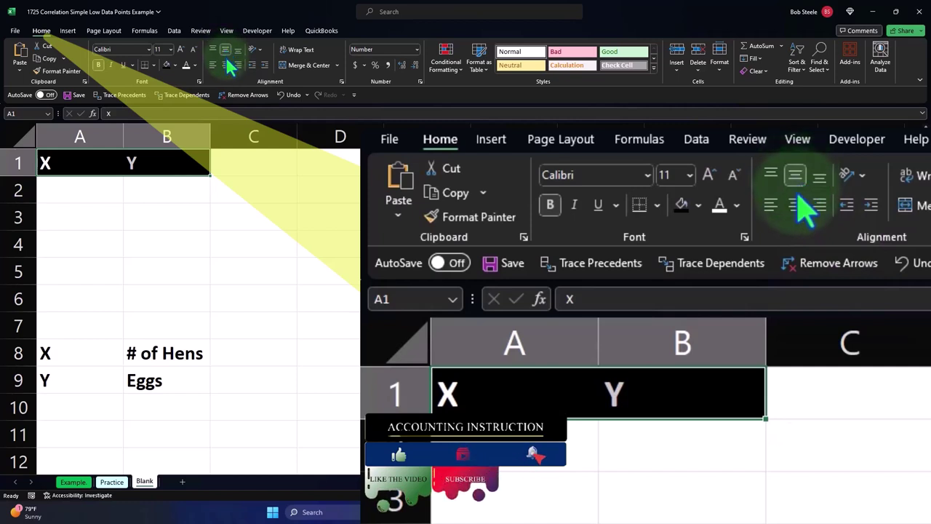
left_click(227, 65)
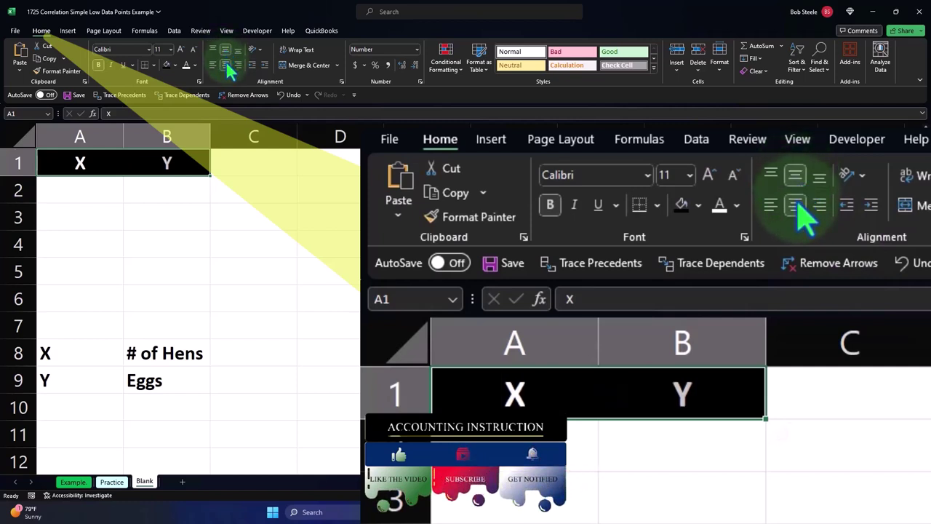
left_click(99, 184)
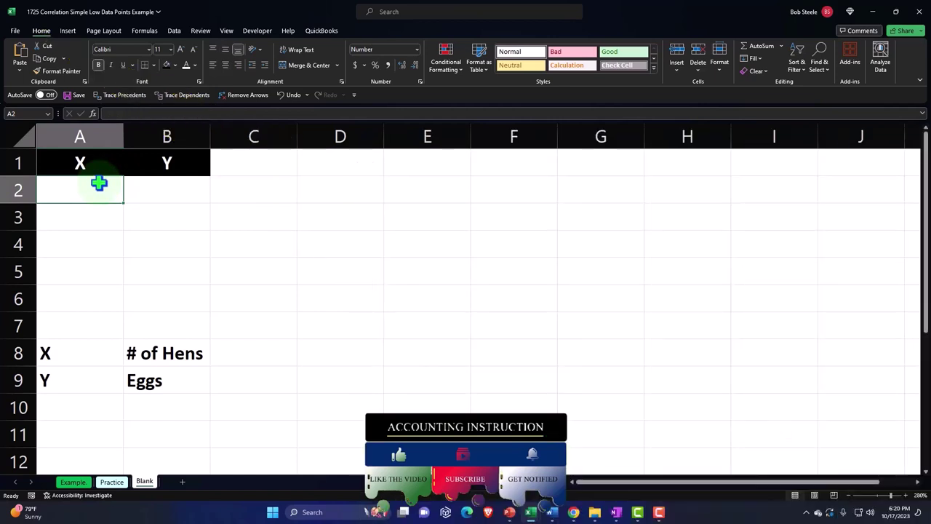
Enter the X values 3, 5, 6, 7 in A2:A5.
type("3")
key("Return")
type("5")
key("Return")
type("6")
key("Return")
type("7")
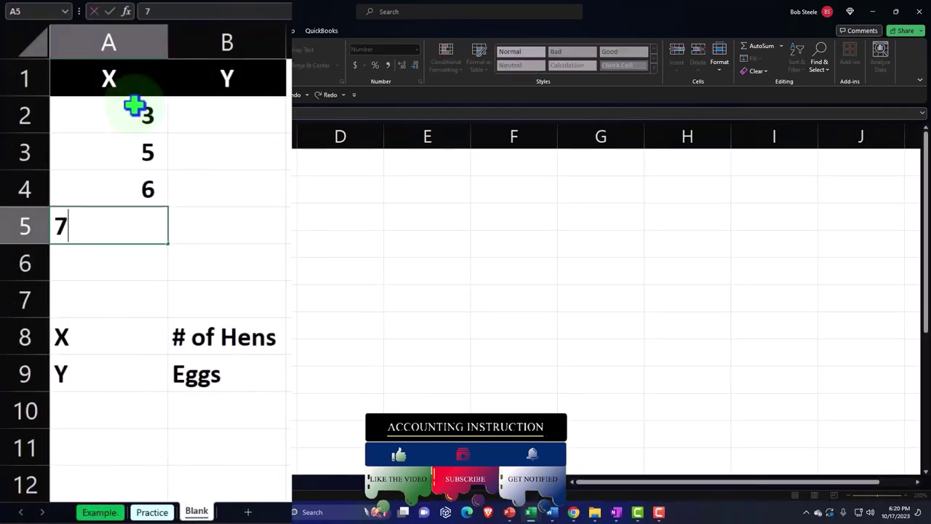
key("Return")
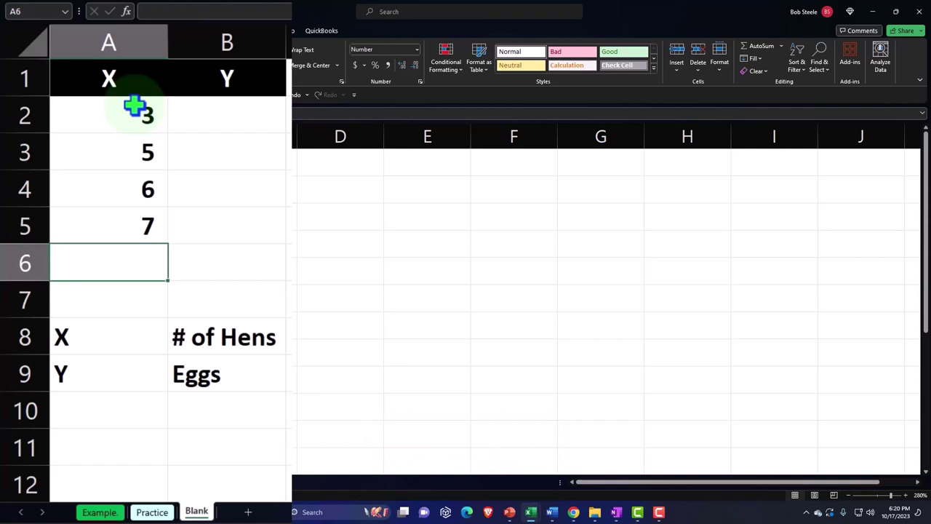
Enter the Y values 105, 185, 201, 345 in B2:B5.
key("Right")
key("Up")
key("Up")
key("Up")
key("Up")
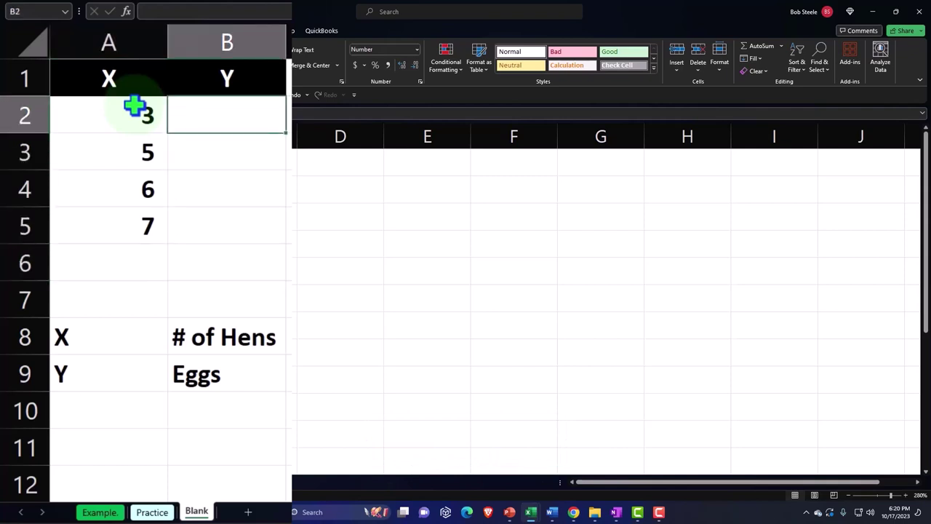
type("105")
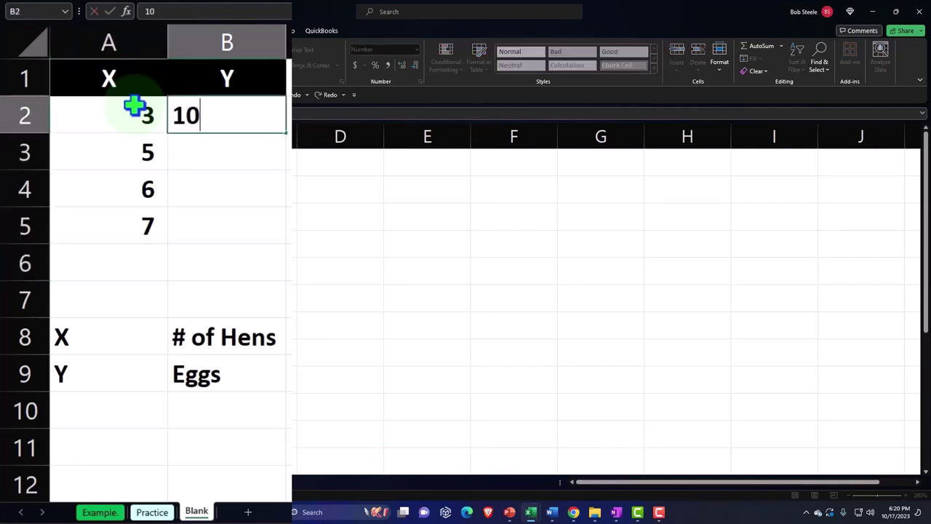
key("Return")
type("185")
key("Return")
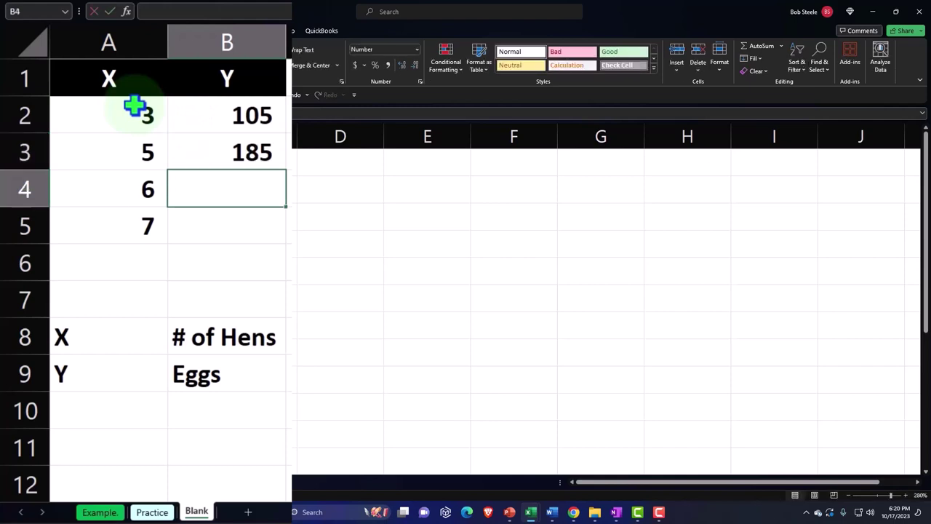
type("201")
key("Return")
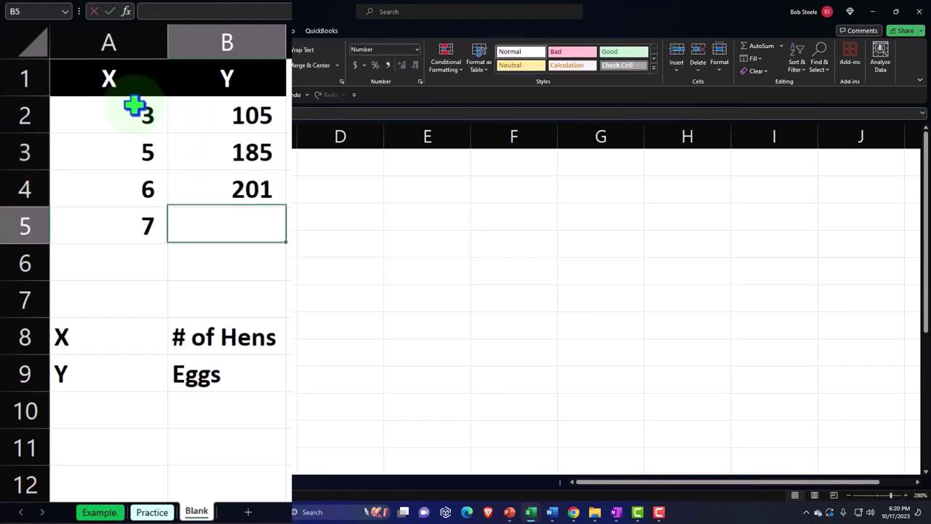
type("345")
key("Return")
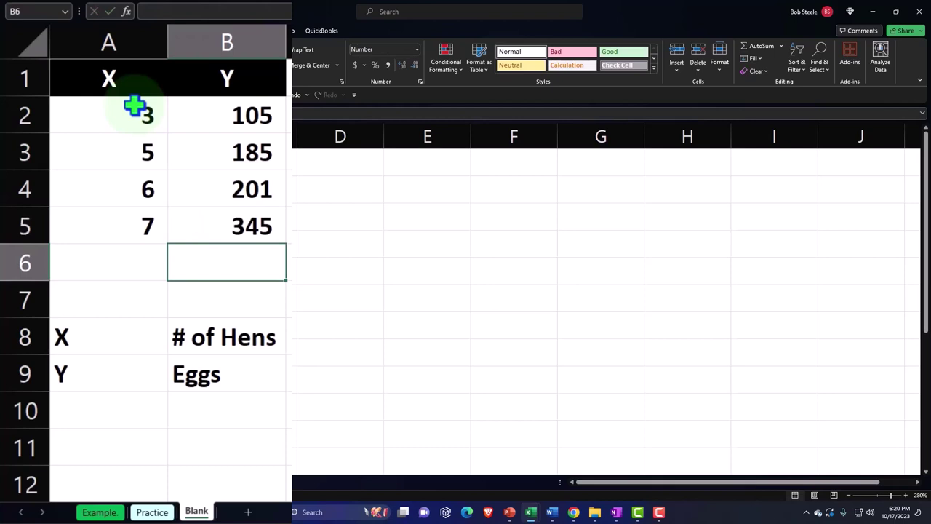
Give A2:B5 all borders and a light cyan fill from More Colors.
left_click_drag(134, 107, 198, 222)
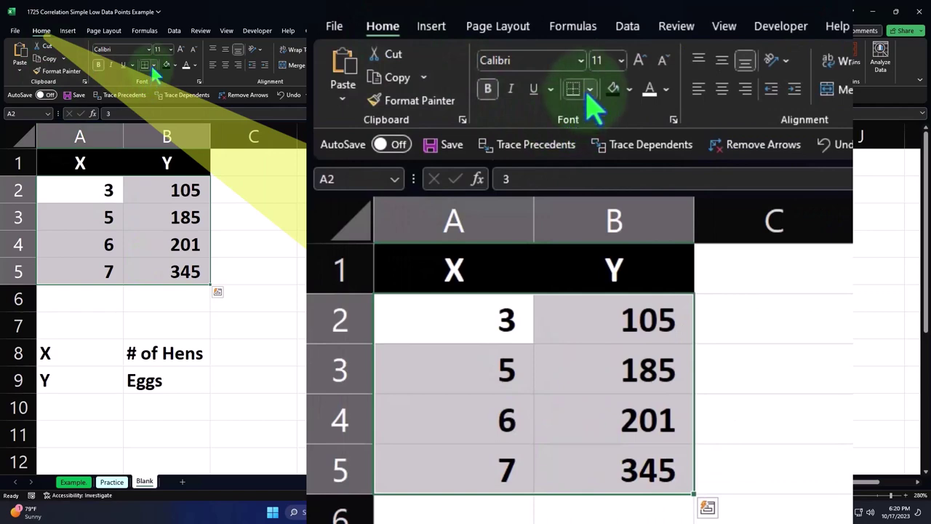
left_click(153, 66)
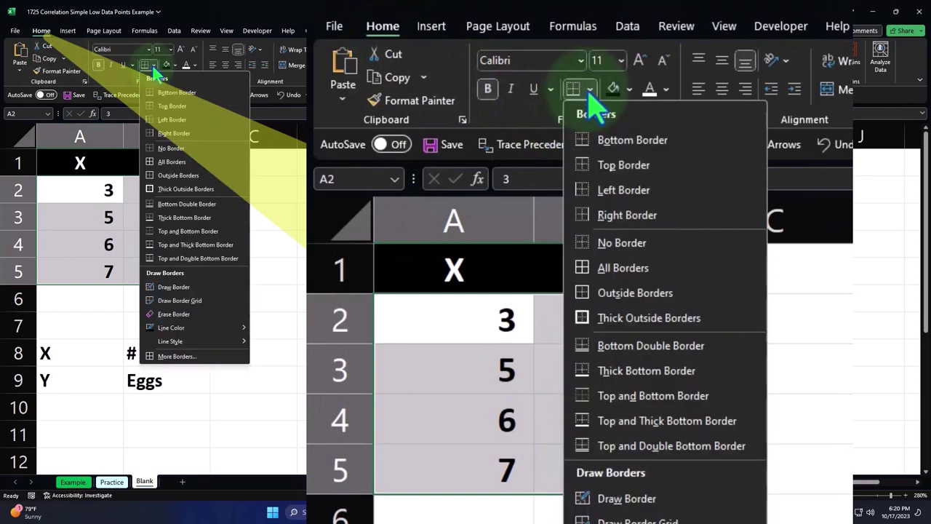
left_click(176, 177)
left_click(174, 64)
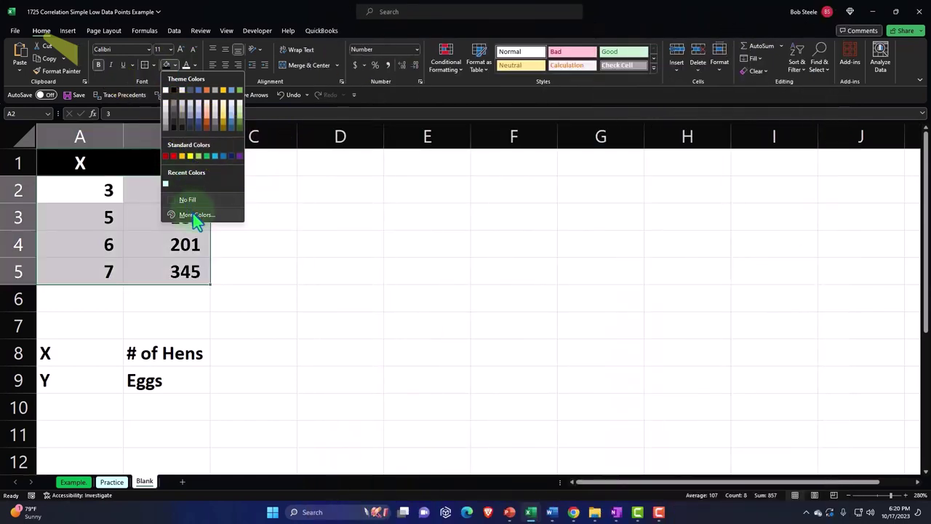
left_click(193, 214)
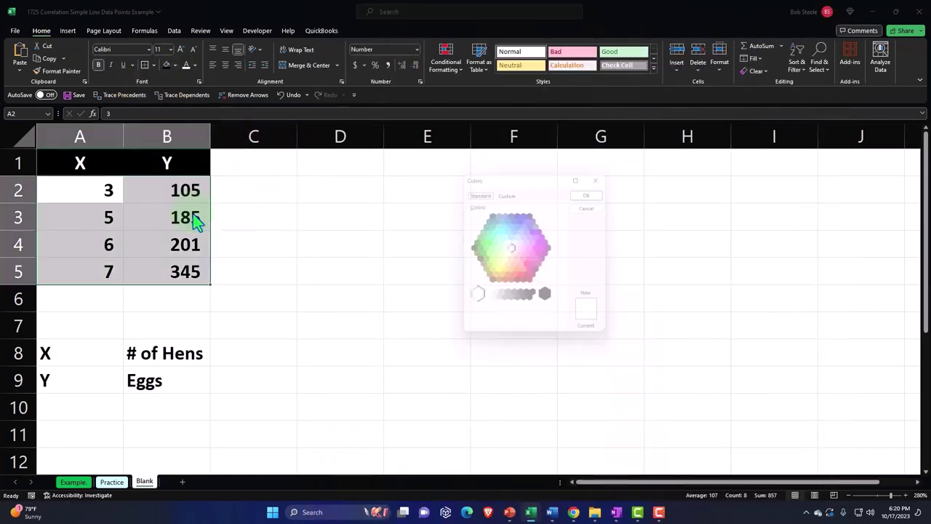
left_click(509, 245)
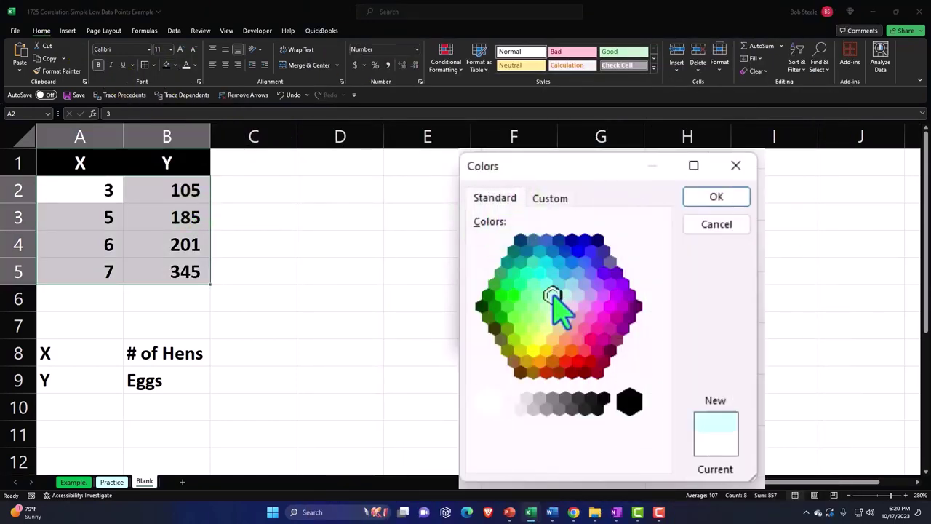
left_click(694, 196)
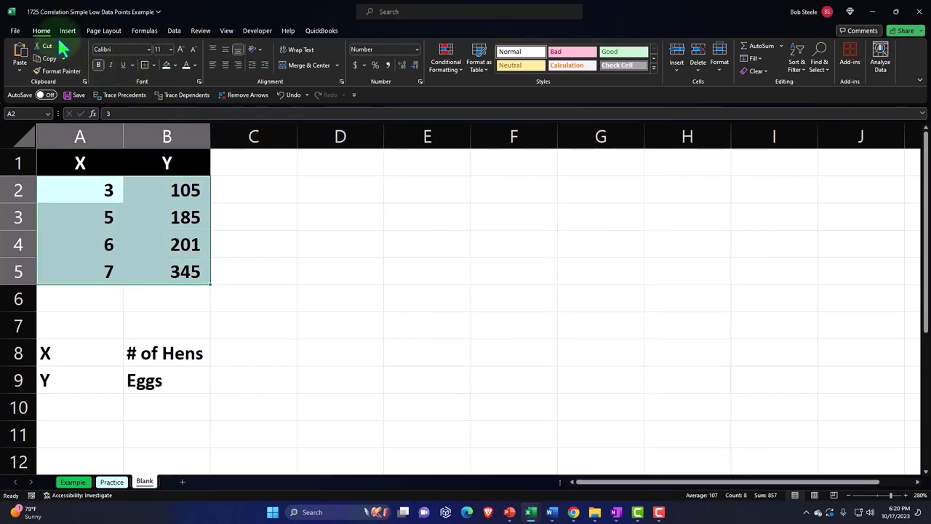
left_click(234, 66)
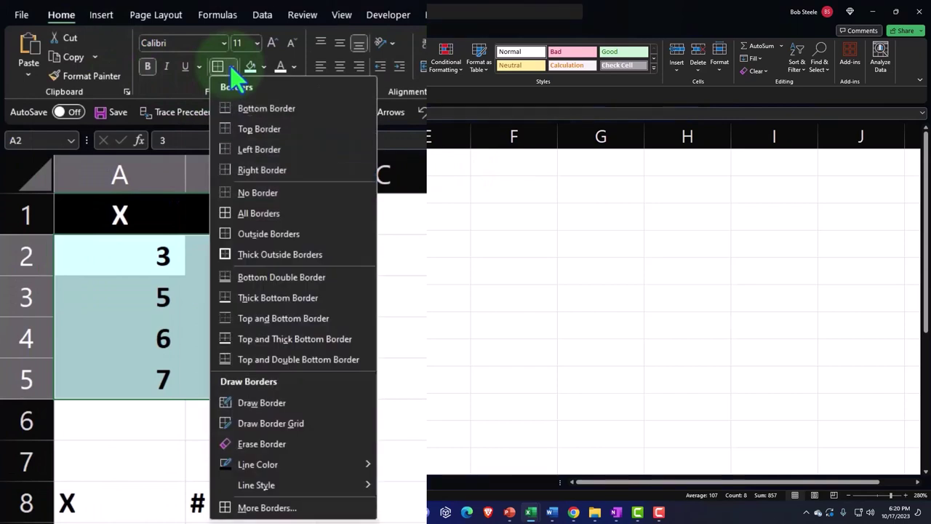
left_click(261, 213)
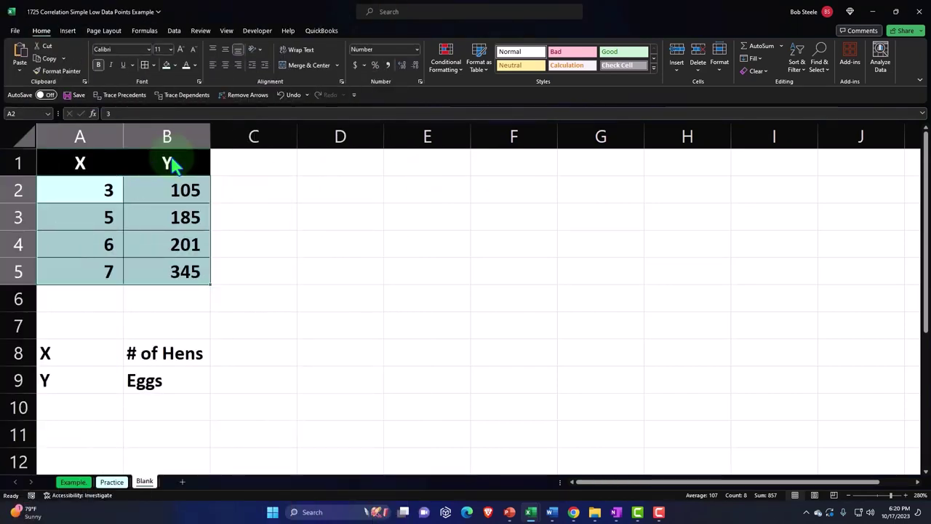
Fill the A8:B9 labels light blue and make column A narrower.
left_click_drag(120, 357, 150, 370)
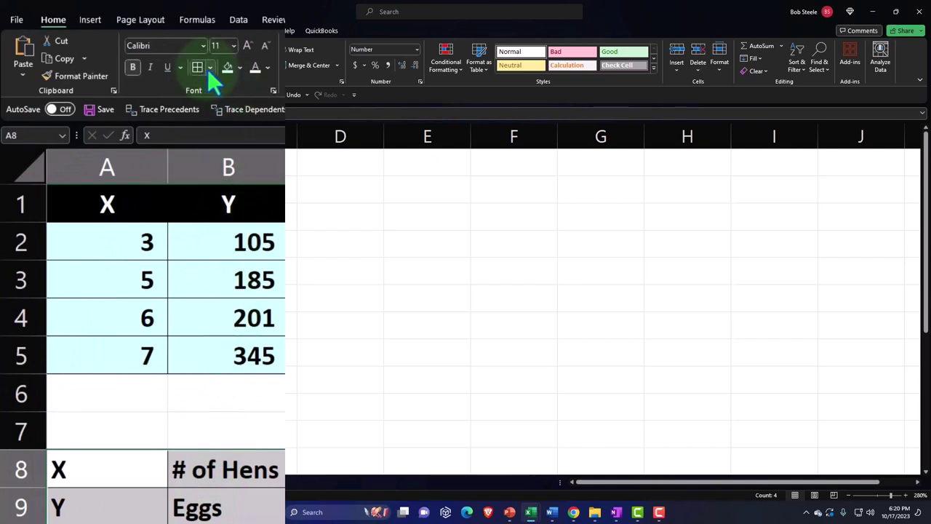
left_click(166, 65)
left_click(150, 186)
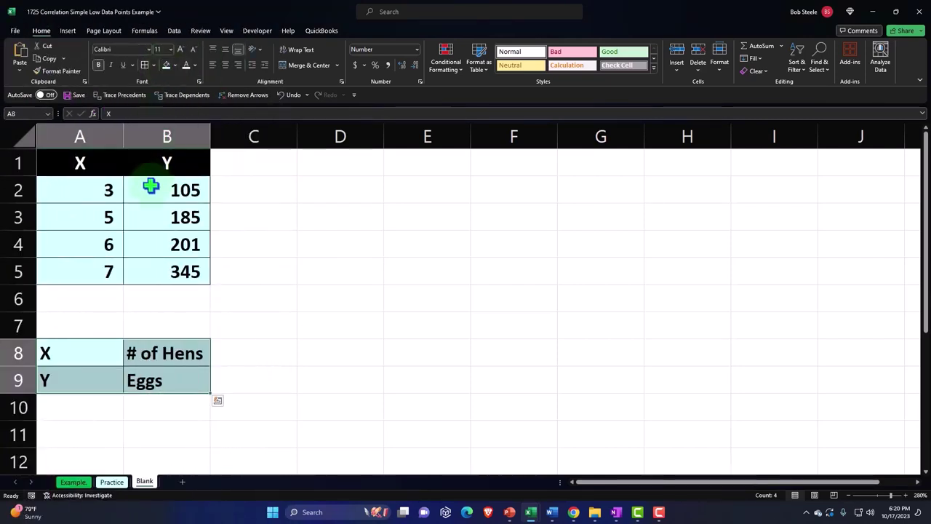
left_click(112, 131)
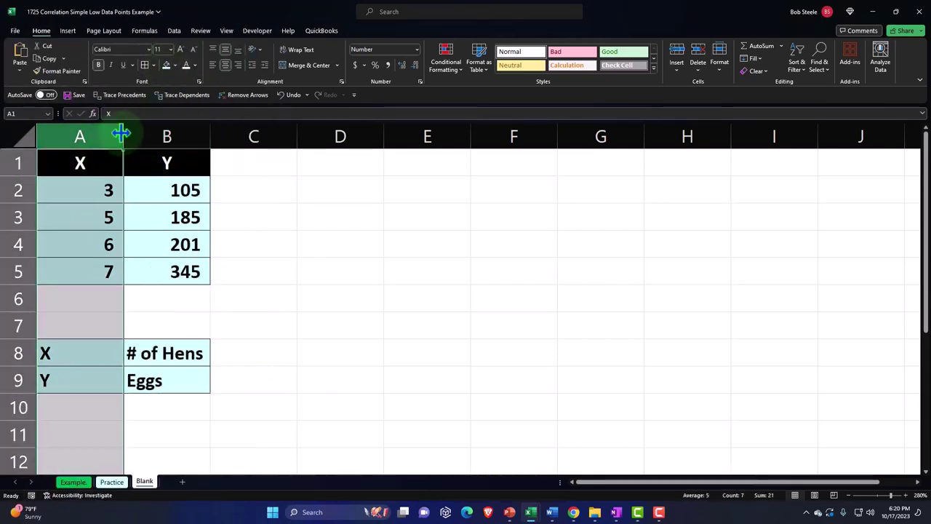
left_click_drag(123, 131, 87, 136)
Narrow column C into a thin spacer column.
left_click(225, 193)
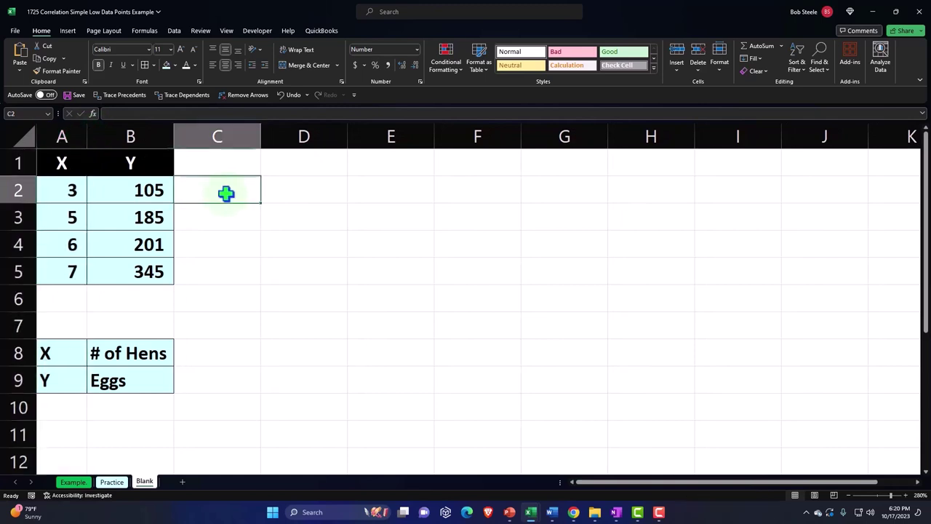
left_click_drag(259, 135, 193, 140)
left_click(285, 163)
Enter new headers X in E1 and Y in F1.
left_click(217, 167)
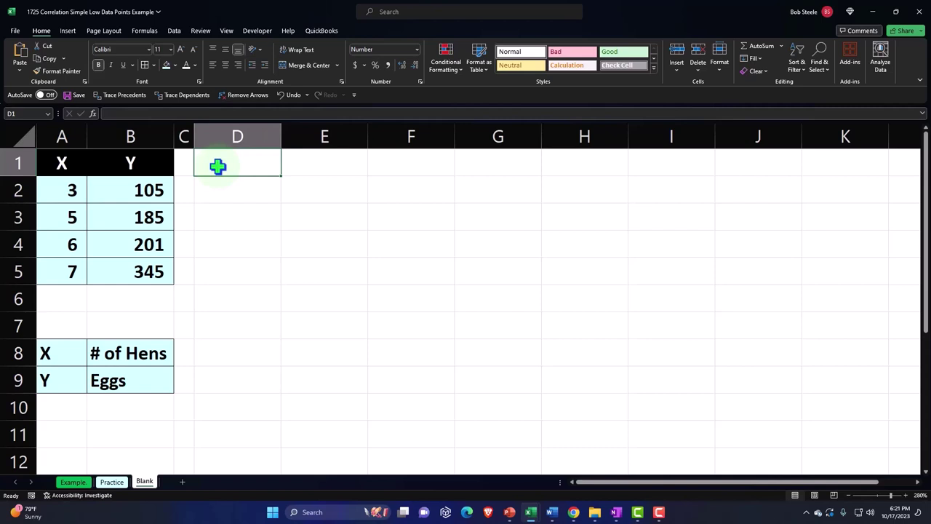
key("Right")
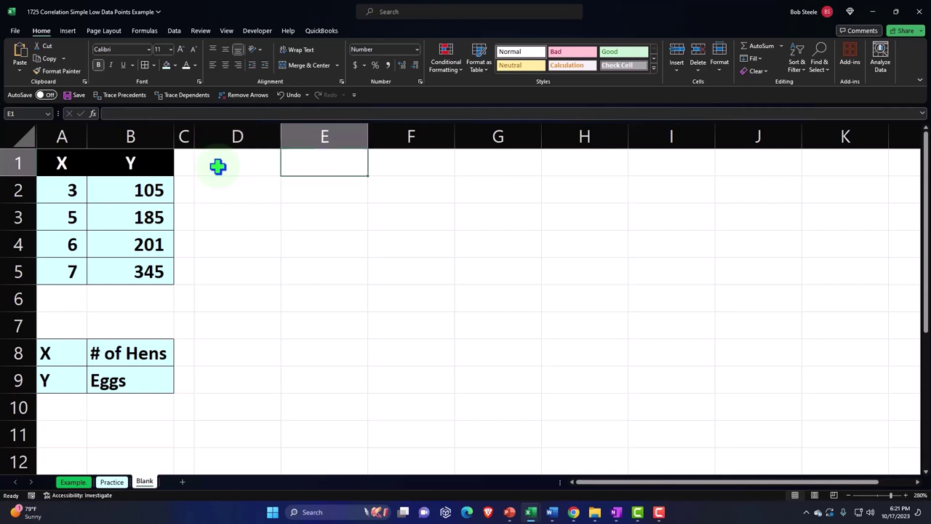
type("X")
key("Tab")
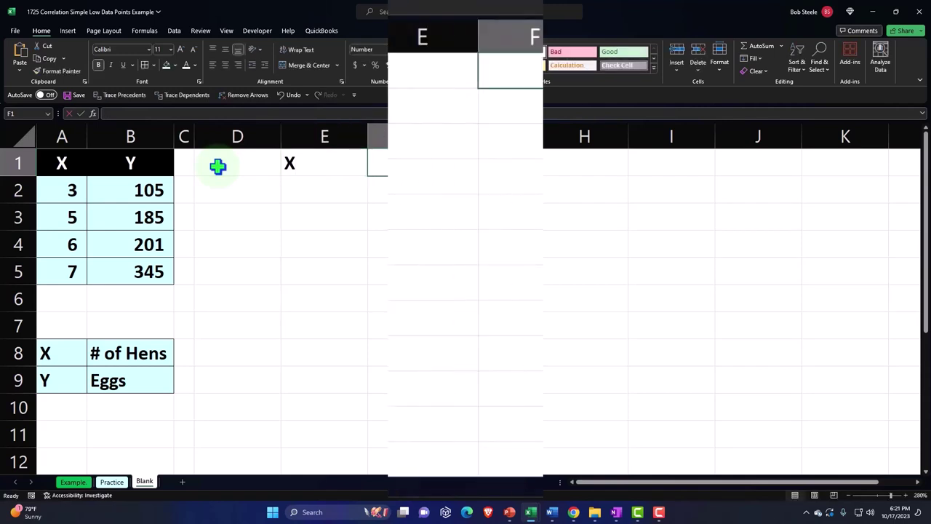
type("Y")
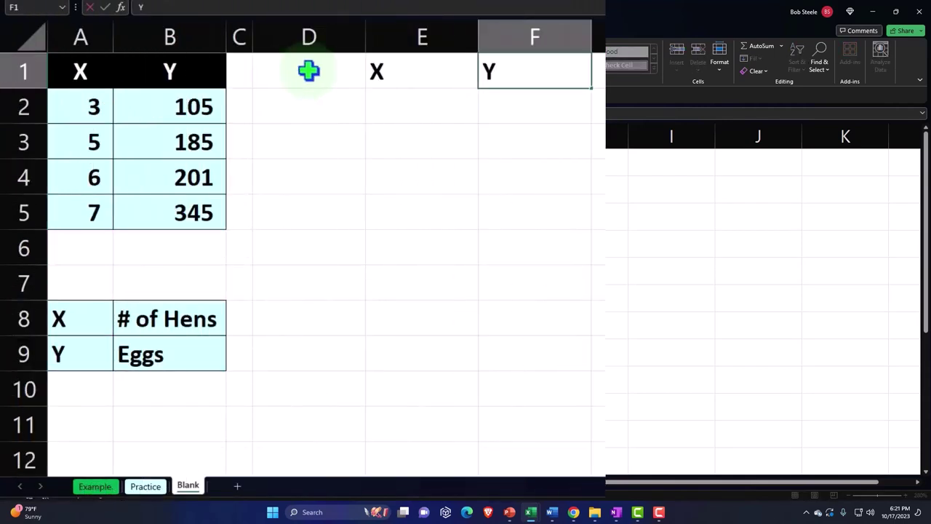
key("Return")
key("Up")
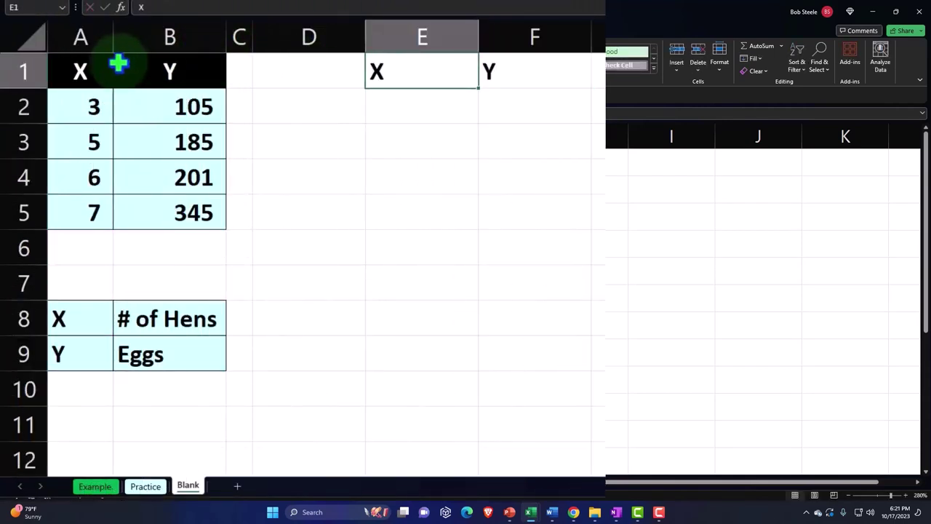
Copy the black A1:B1 header formatting onto E1:F1 with Format Painter.
left_click_drag(99, 67, 124, 67)
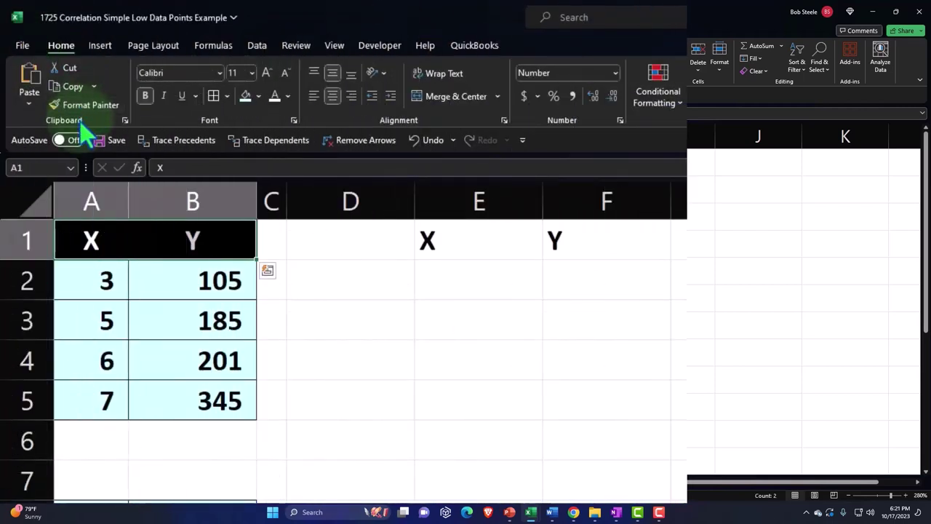
left_click(84, 107)
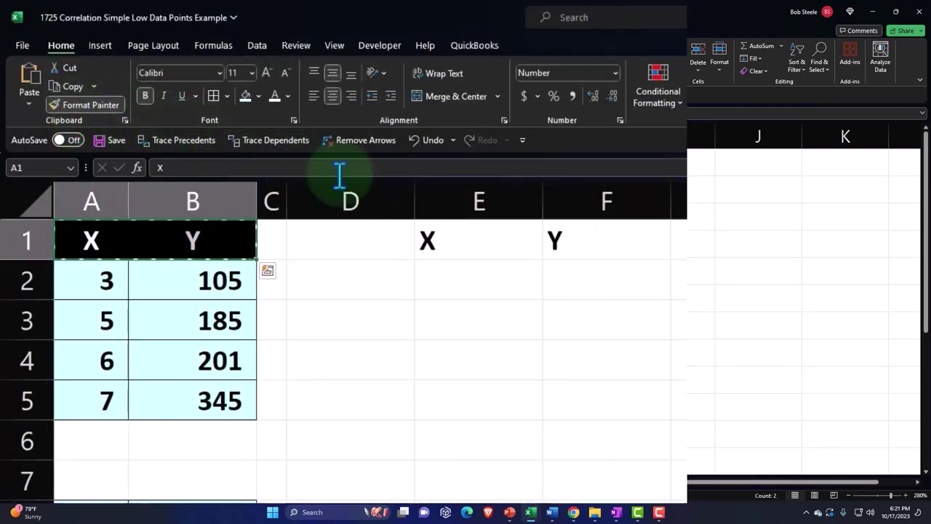
left_click(462, 230)
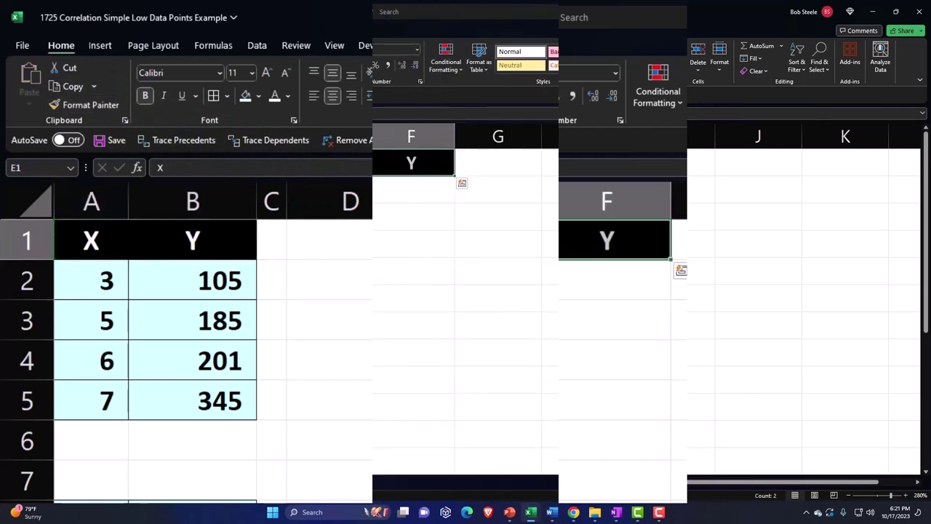
left_click(349, 270)
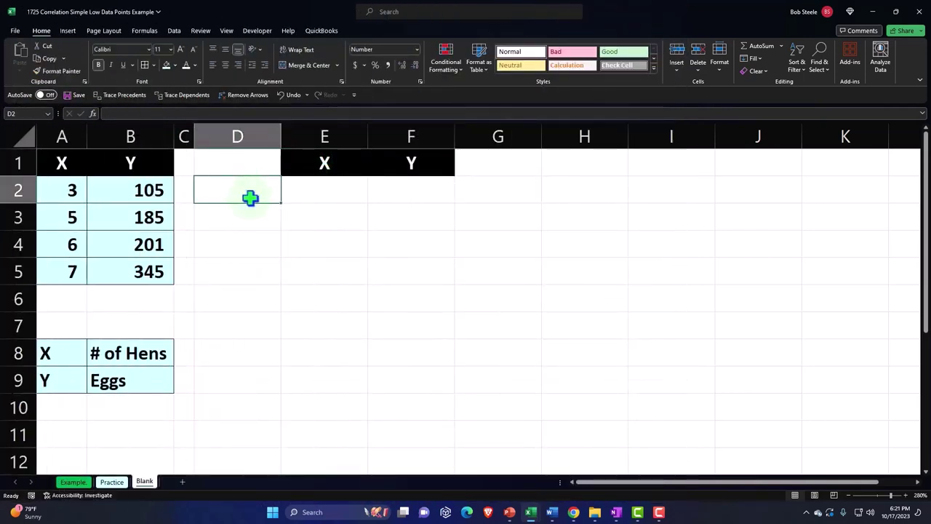
Label D2 as Mean and D3 as SD.
type("Mean")
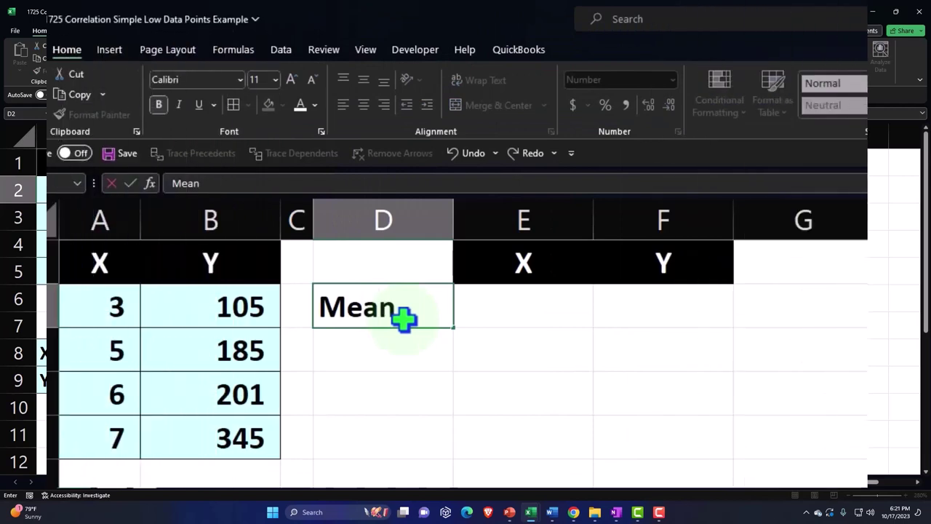
key("Return")
type("SD")
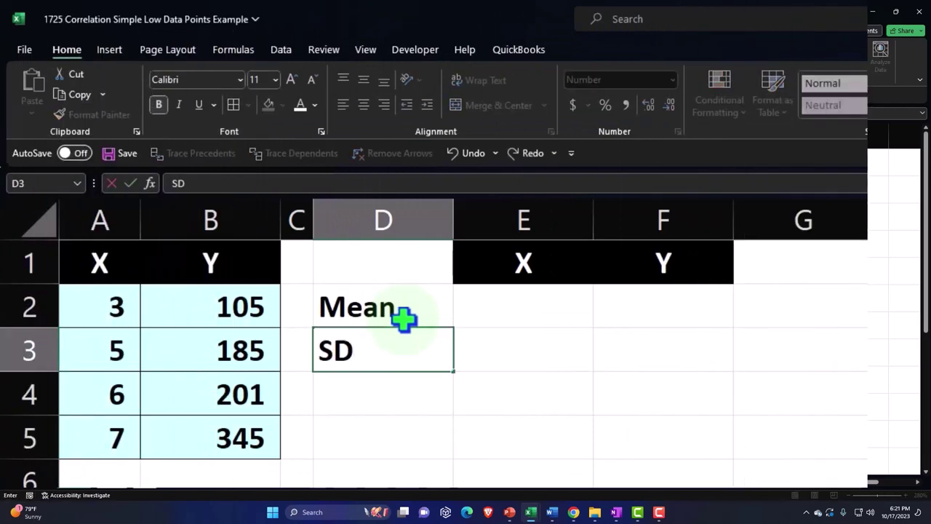
key("Return")
type("Varaince")
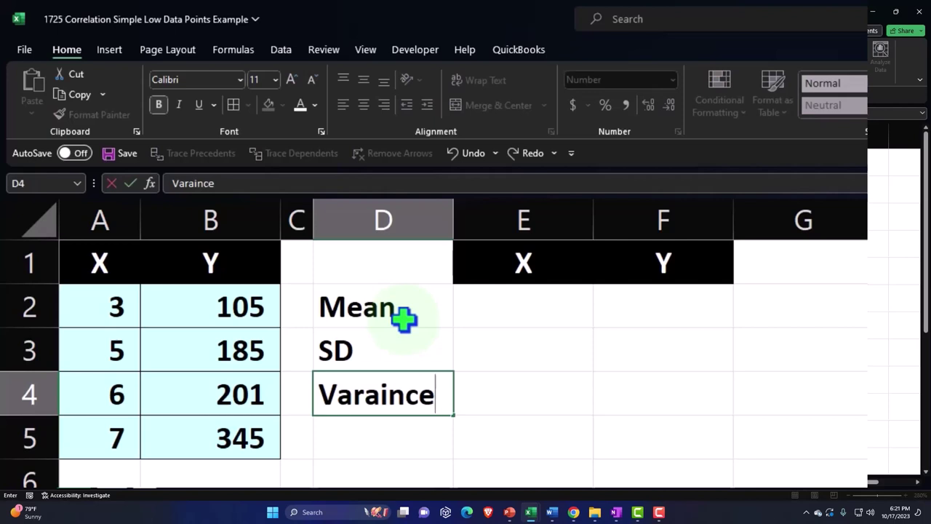
key("BackSpace")
key("BackSpace")
key("BackSpace")
key("BackSpace")
key("BackSpace")
key("BackSpace")
key("BackSpace")
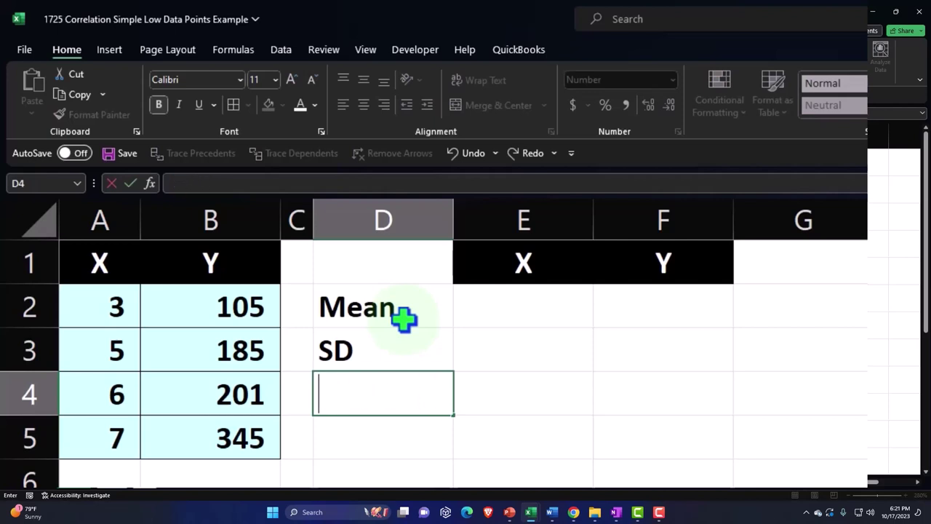
key("Return")
Compute the X mean in E2 with =AVERAGE(A2:A5), shown as 5.25.
key("Right")
key("Up")
key("Up")
key("Up")
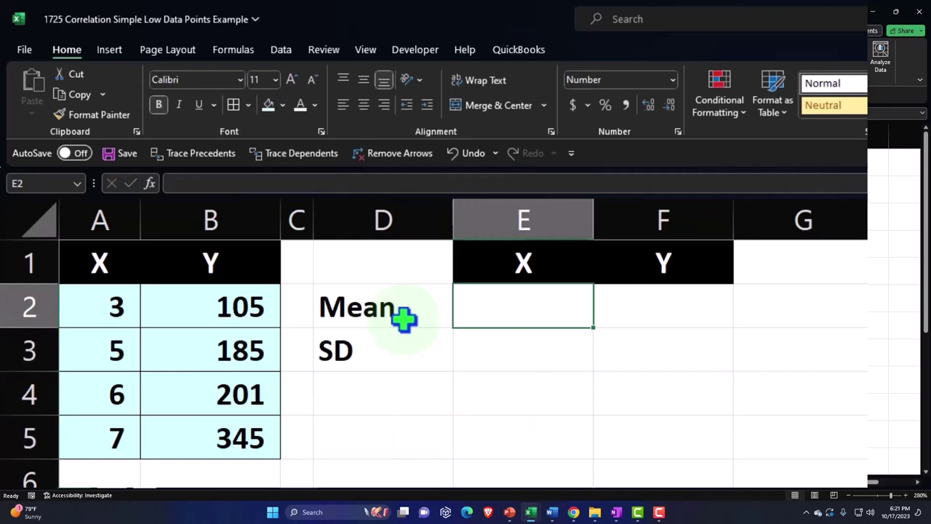
type("=")
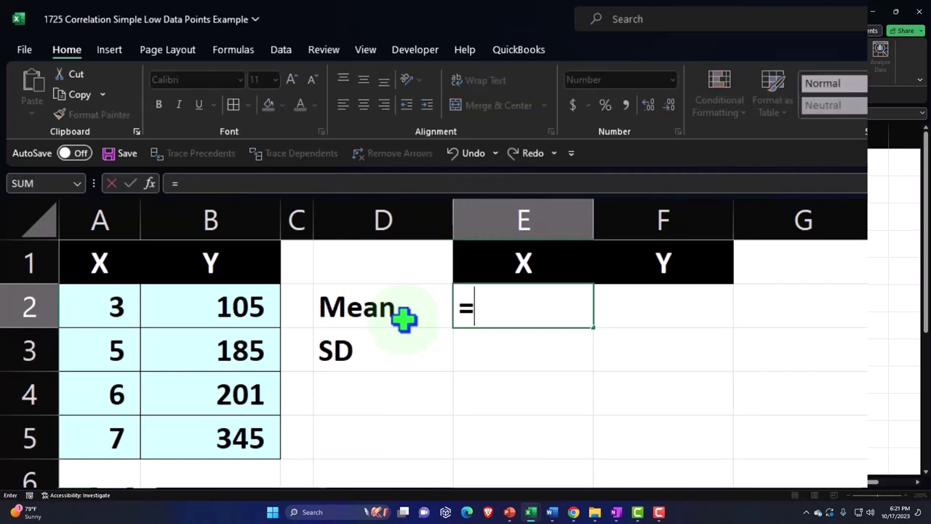
type("aver")
key("Tab")
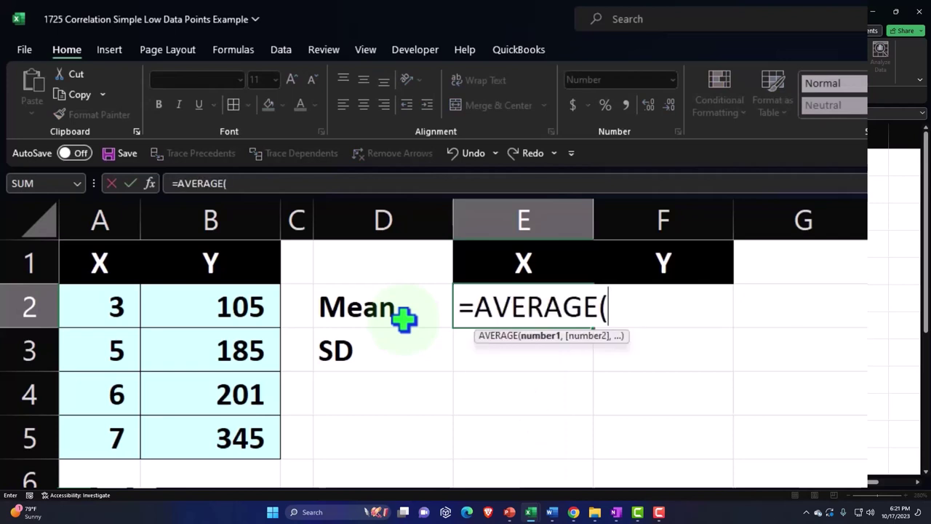
key("Left")
key("Left")
key("Left")
key("Left")
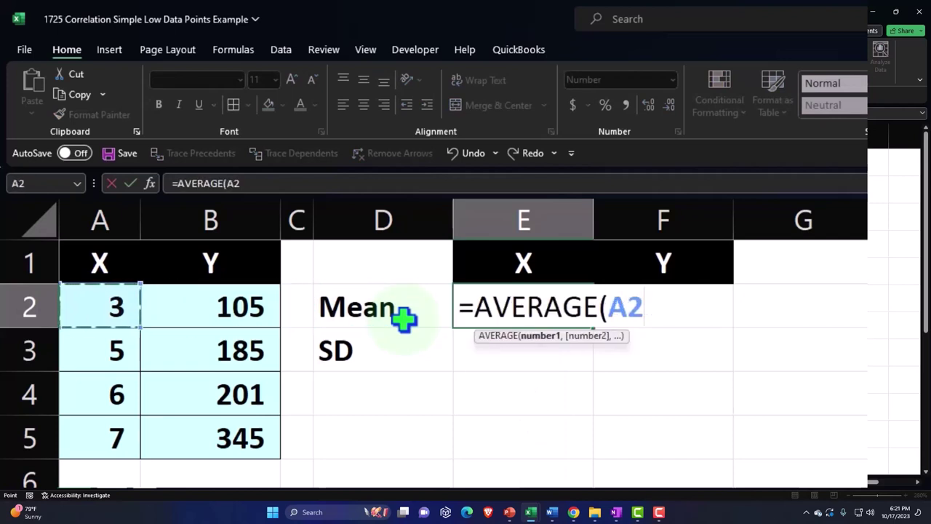
key("ctrl+shift+Down")
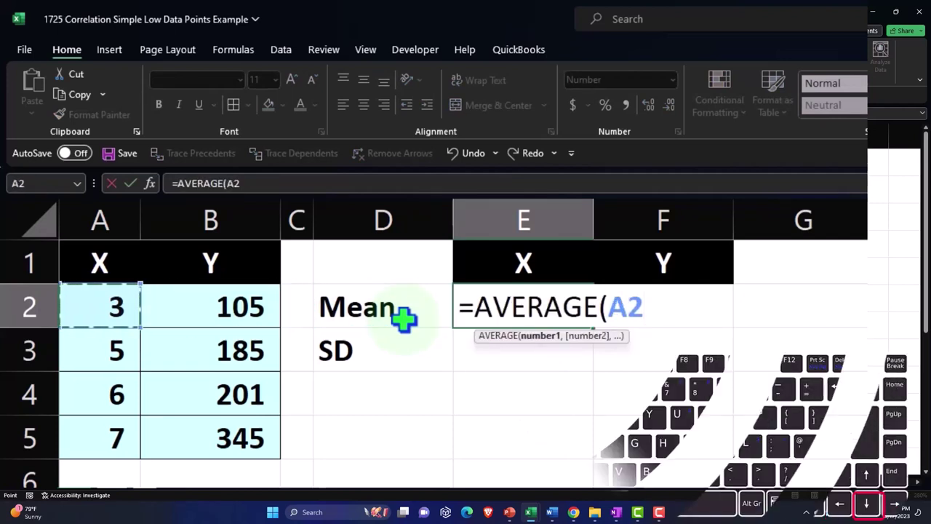
key("ctrl+shift+Down")
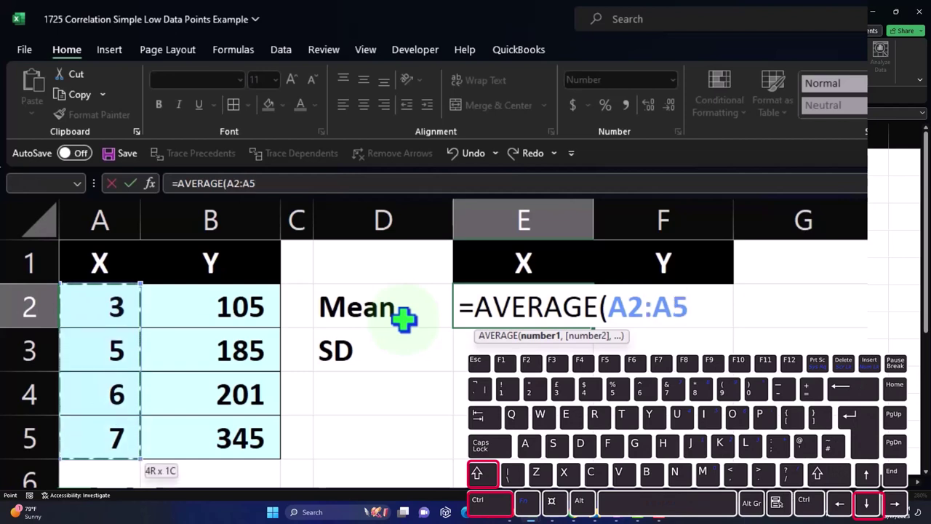
key("Return")
key("Up")
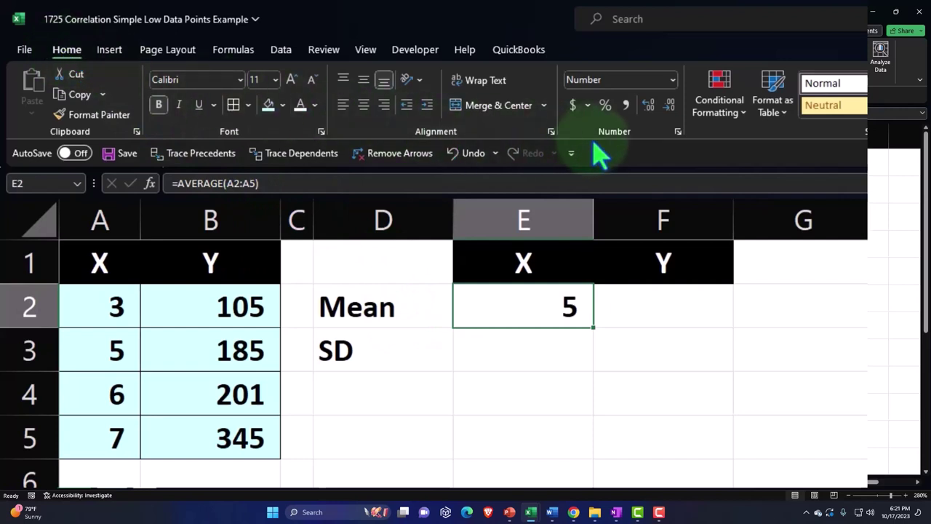
left_click(646, 104)
left_click(646, 105)
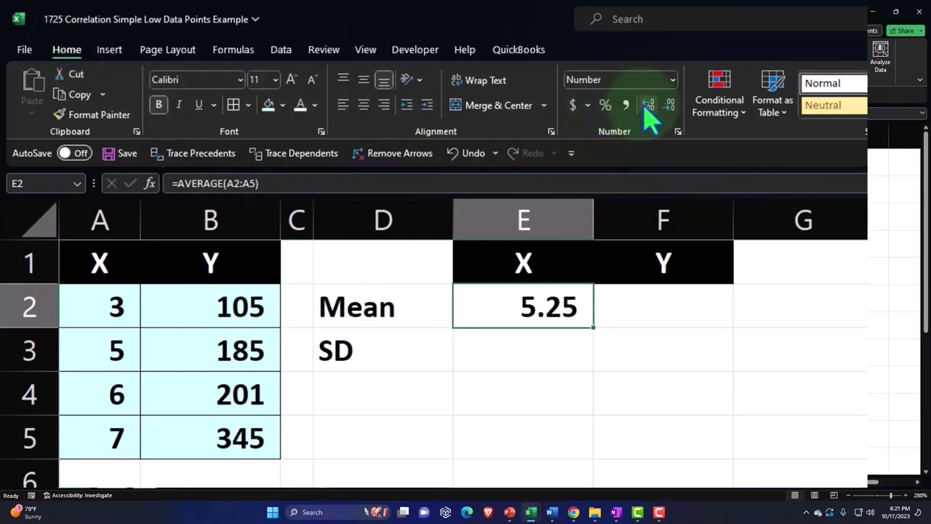
Compute the Y mean in F2 with =AVERAGE(B2:B5), shown as 209.00.
left_click(657, 306)
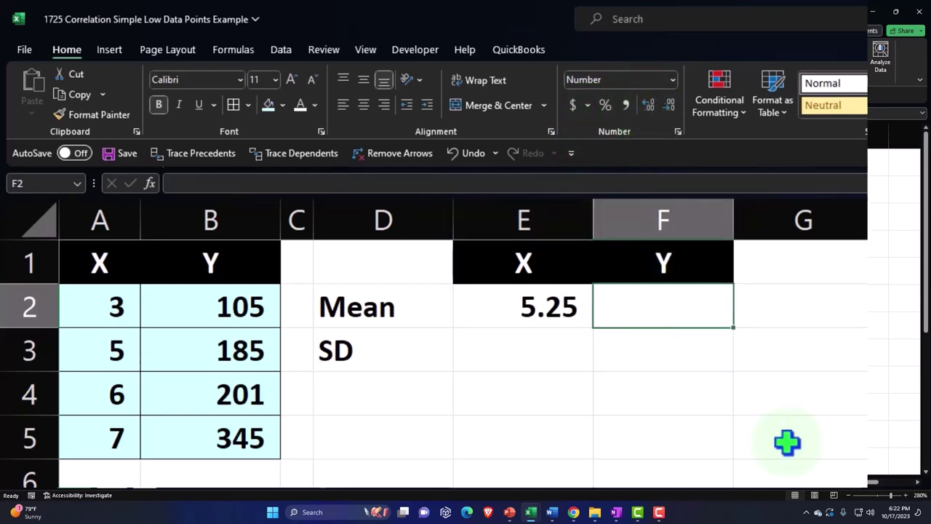
type("=")
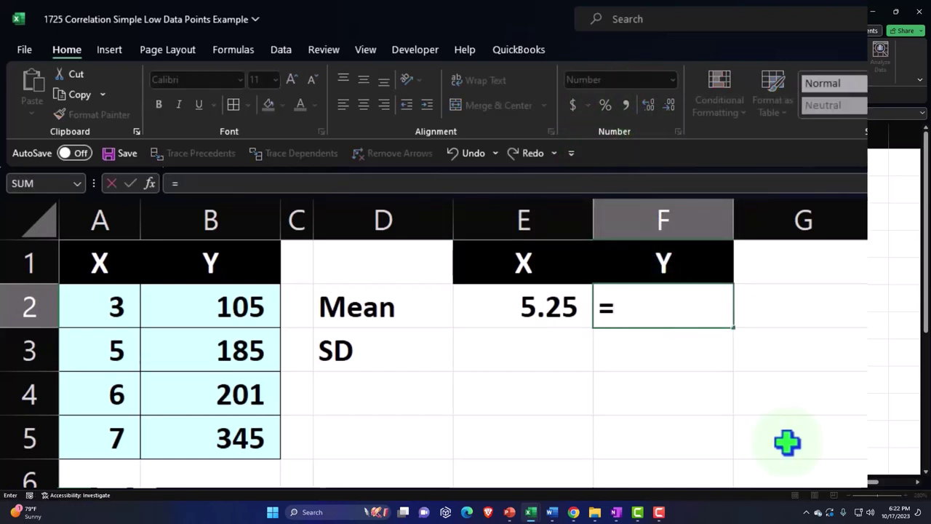
type("ave")
key("Tab")
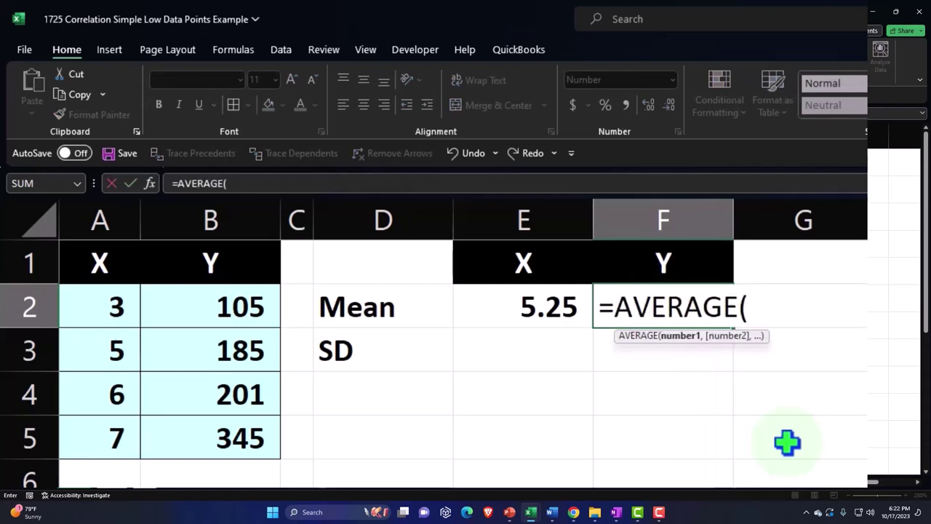
key("Left")
key("Left")
key("Left")
key("Left")
key("shift+Down")
key("shift+Down")
key("shift+Down")
key("shift+Down")
key("shift+Down")
key("shift+Down")
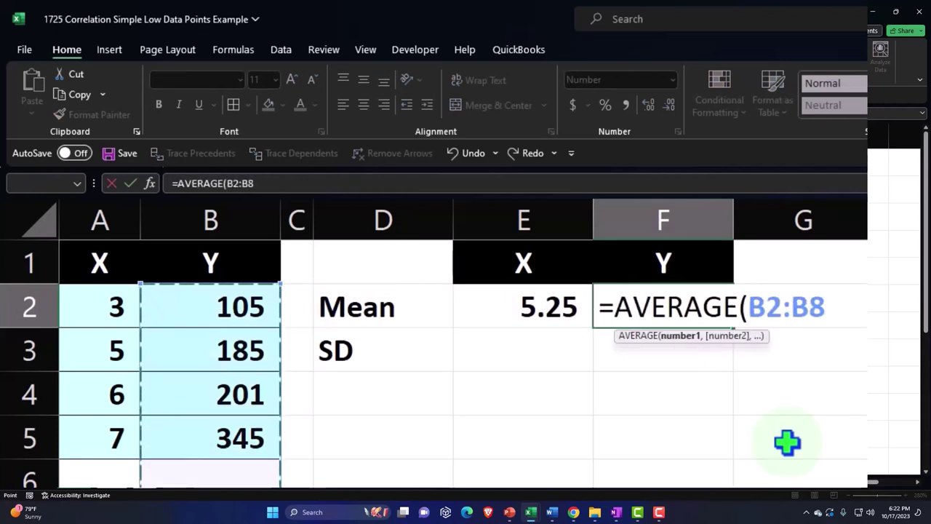
key("ctrl+shift+Down")
key("Return")
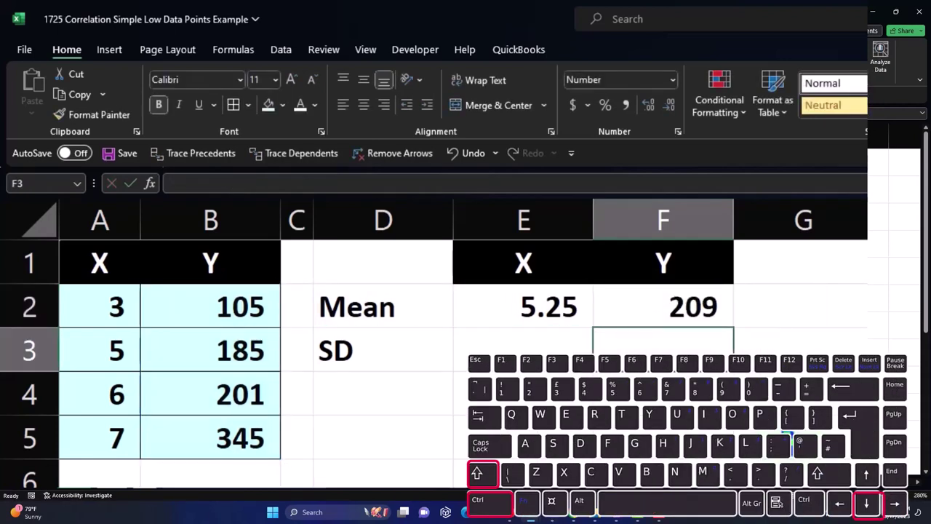
key("Up")
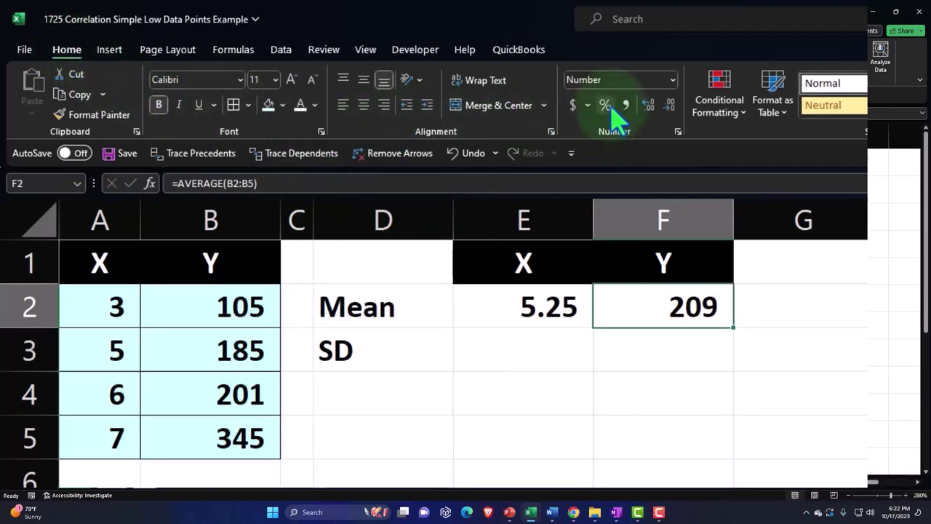
left_click(648, 107)
left_click(649, 107)
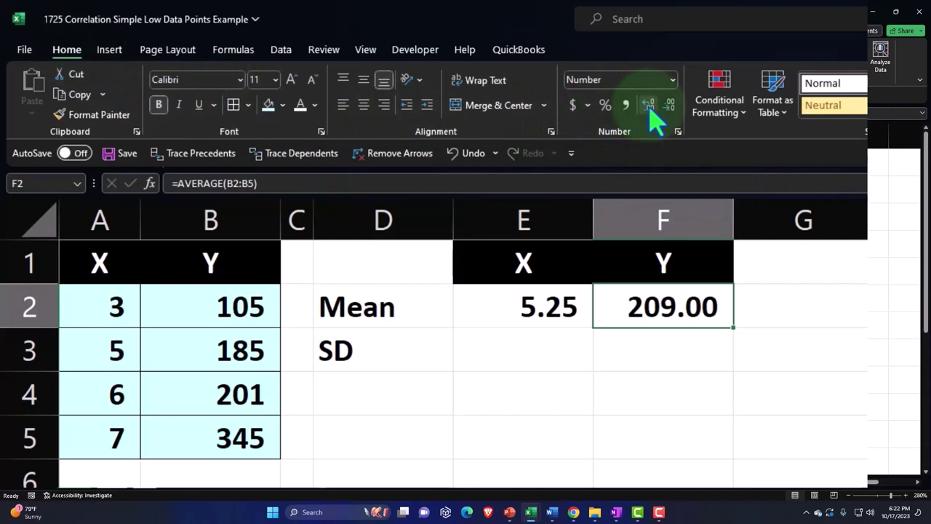
left_click(553, 314)
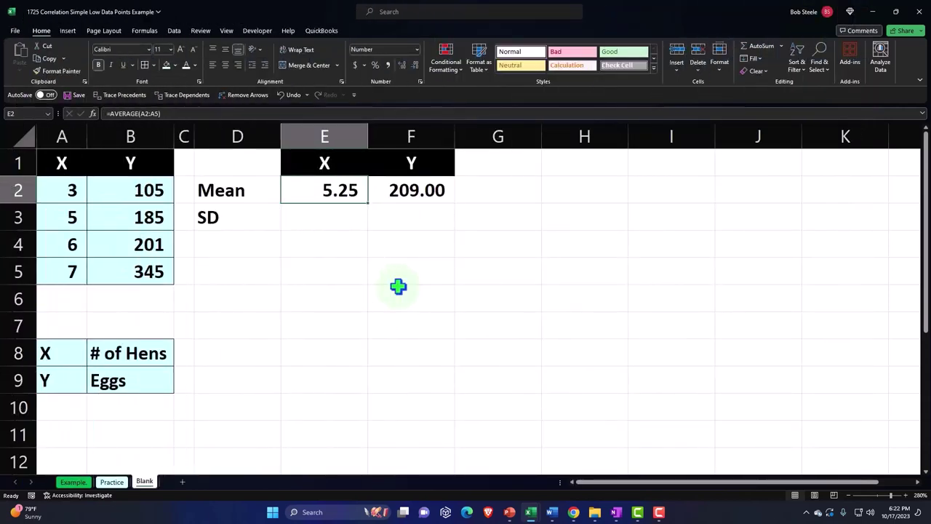
Compute the X sample standard deviation in E3 with =STDEV.S(A2:A5), shown as 1.71.
key("Down")
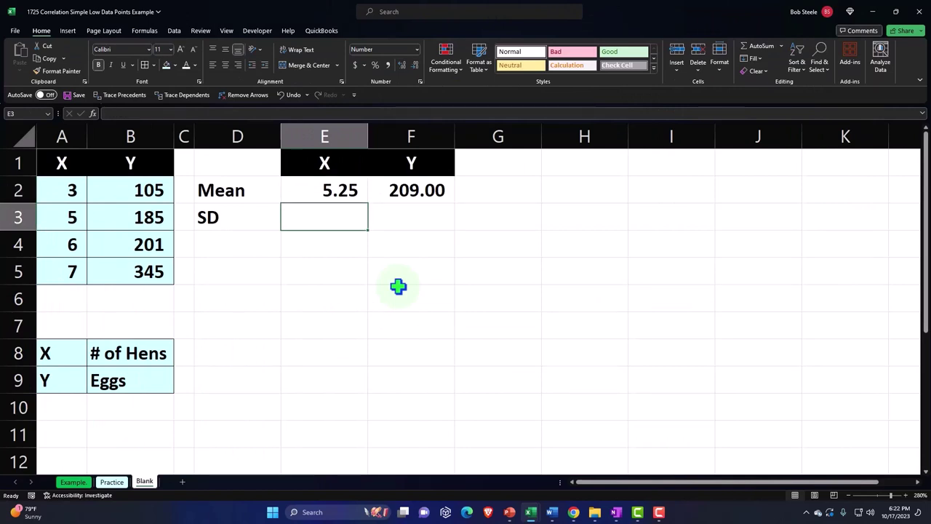
type("=")
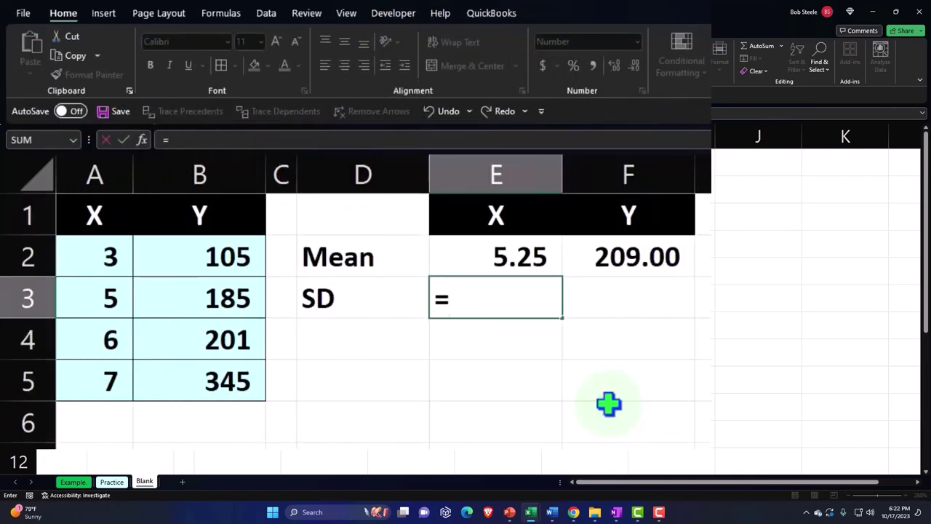
type("s")
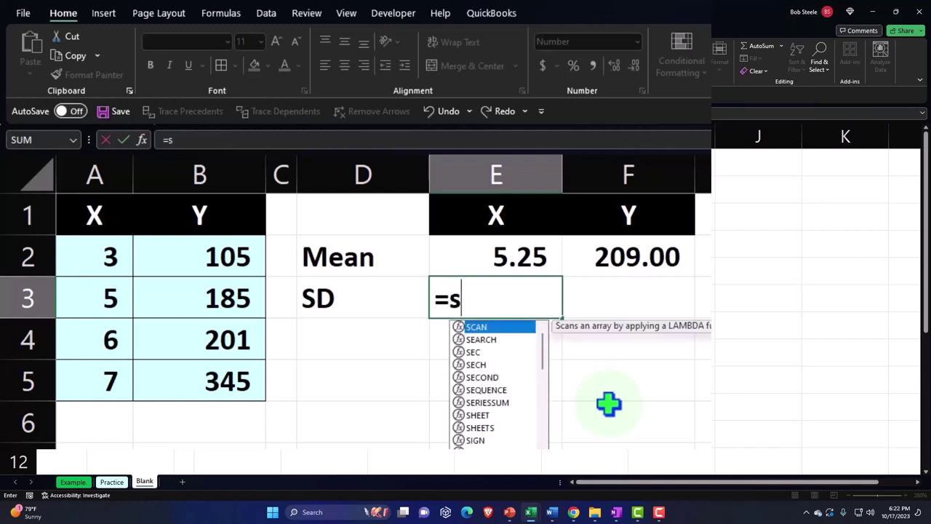
type("t")
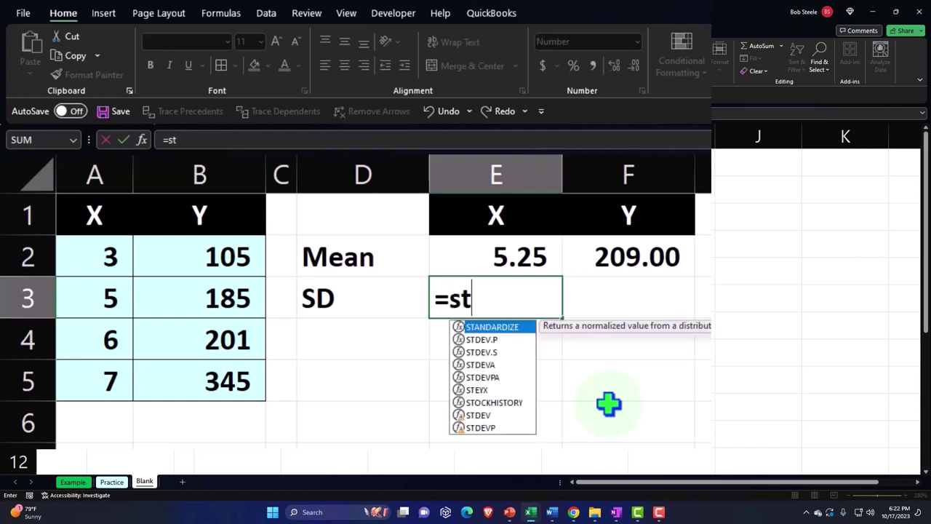
key("Down")
key("Down")
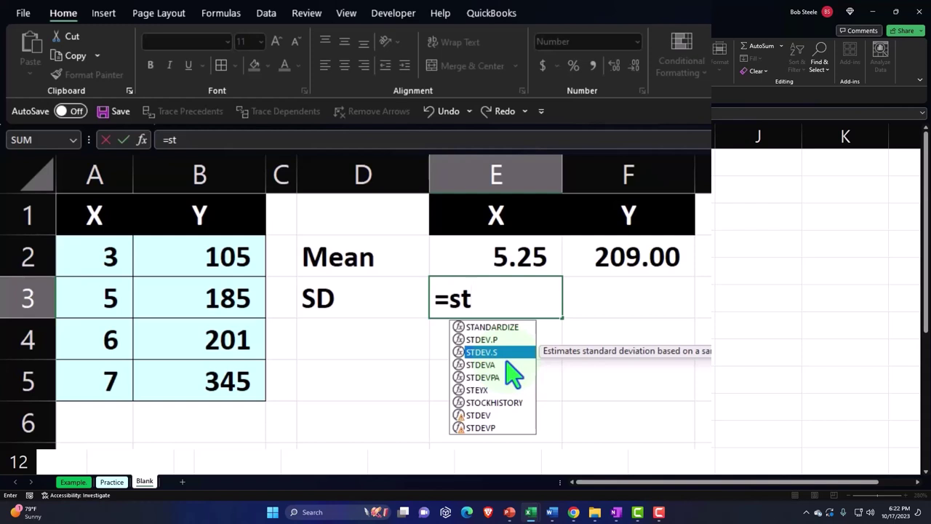
key("Tab")
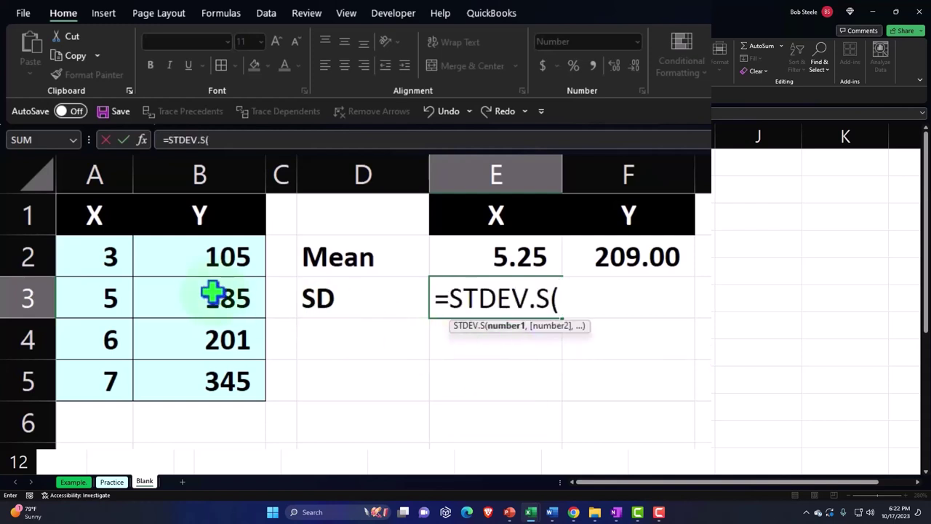
left_click(114, 256)
left_click_drag(114, 256, 109, 382)
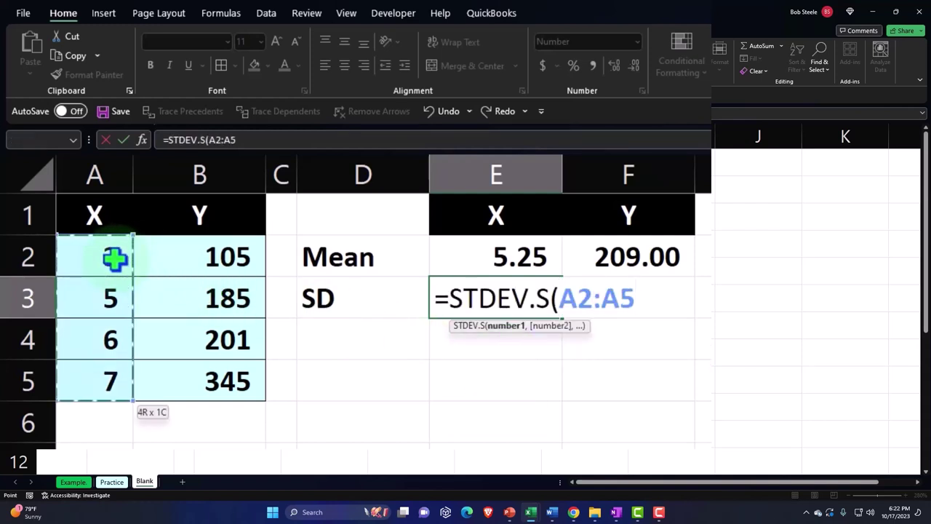
key("ctrl+Return")
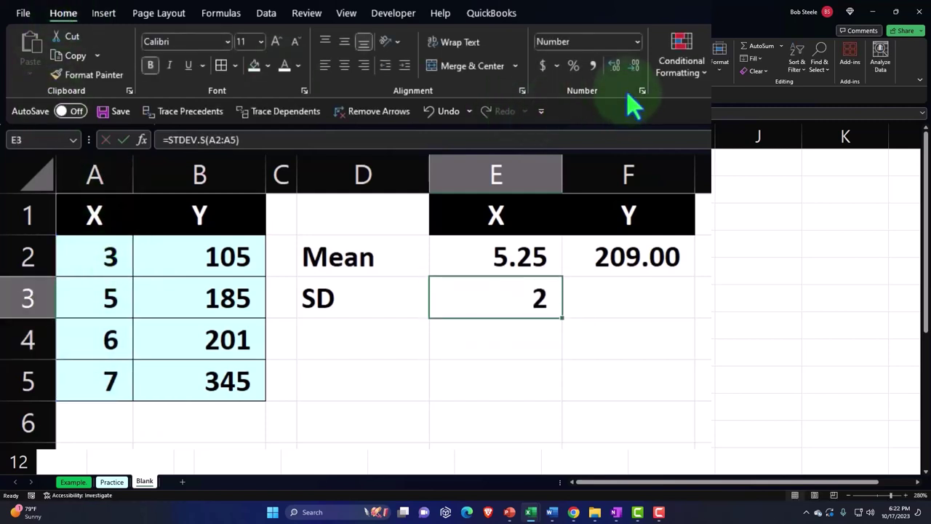
left_click(615, 67)
left_click(616, 67)
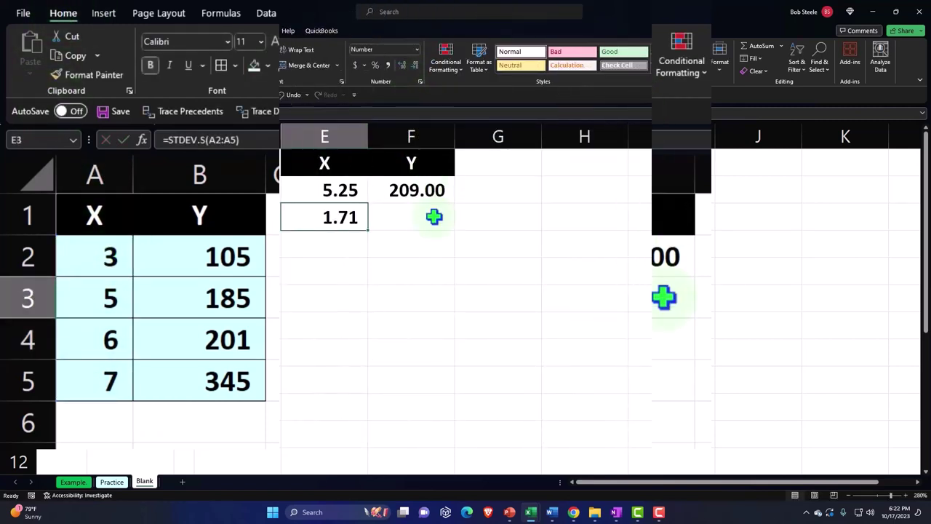
Enter =STDEV.S(B2:B5) in F3, displayed with two decimals as 99.92.
left_click(660, 297)
type("=st")
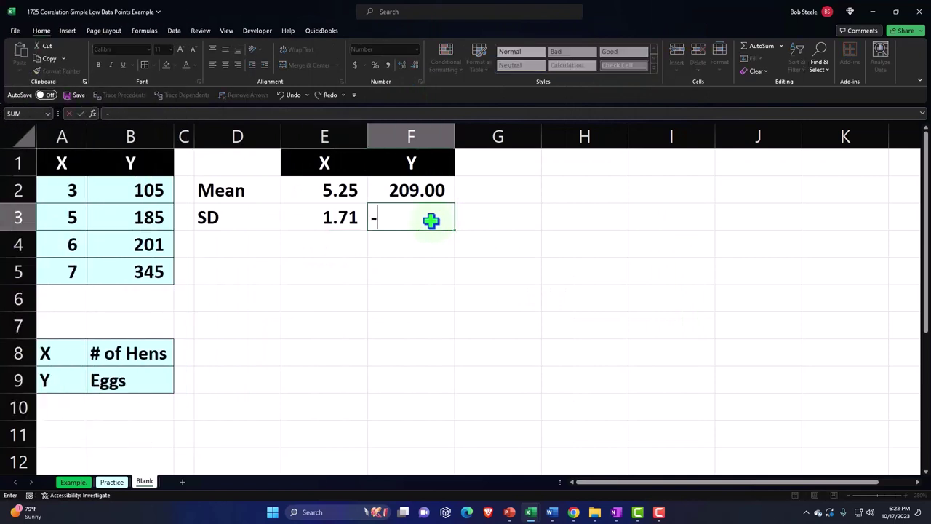
type("=st")
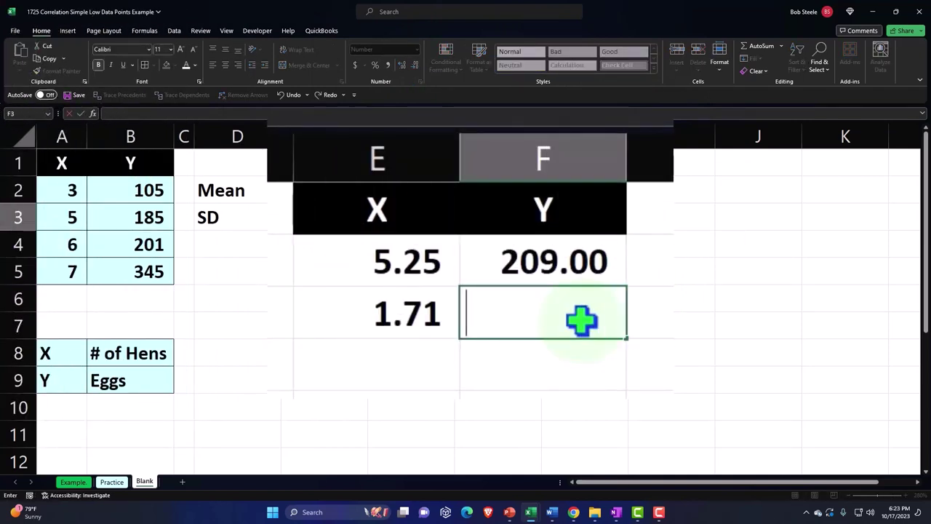
key("Down")
key("Down")
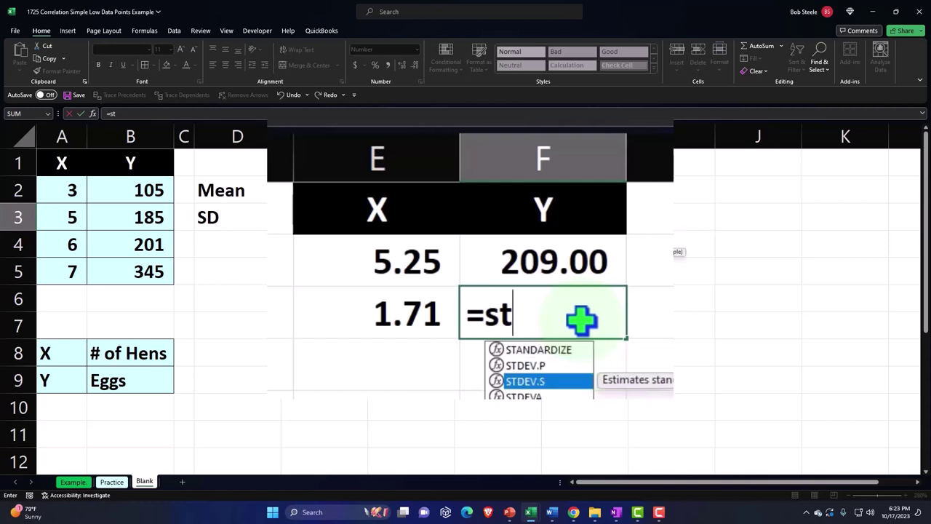
key("Tab")
key("Left")
key("Left")
key("Left")
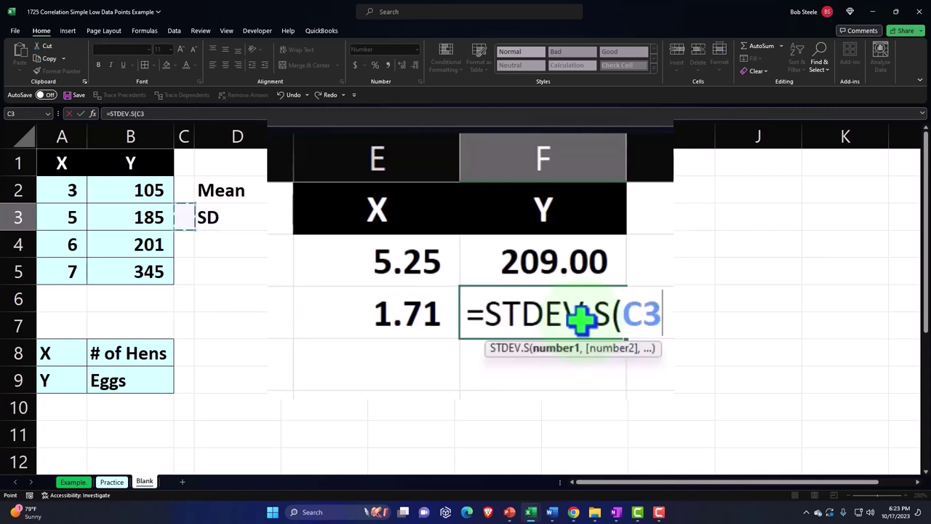
key("Left")
key("Up")
key("shift+Down")
key("shift+Down")
key("shift+Down")
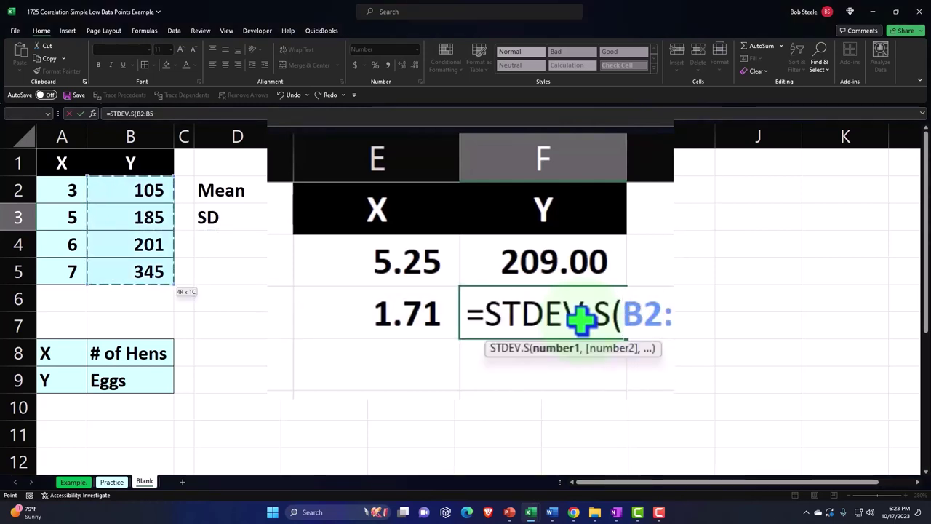
key("Return")
left_click(579, 320)
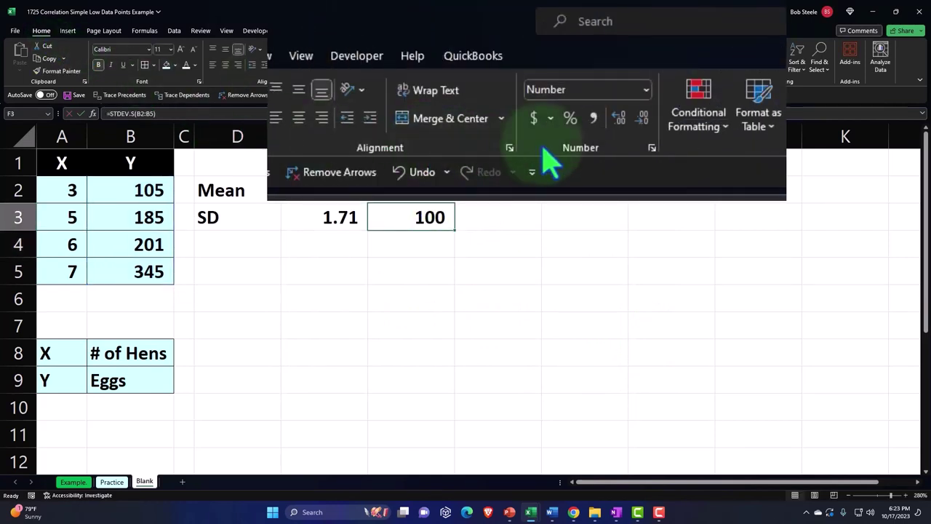
left_click(623, 128)
left_click(625, 132)
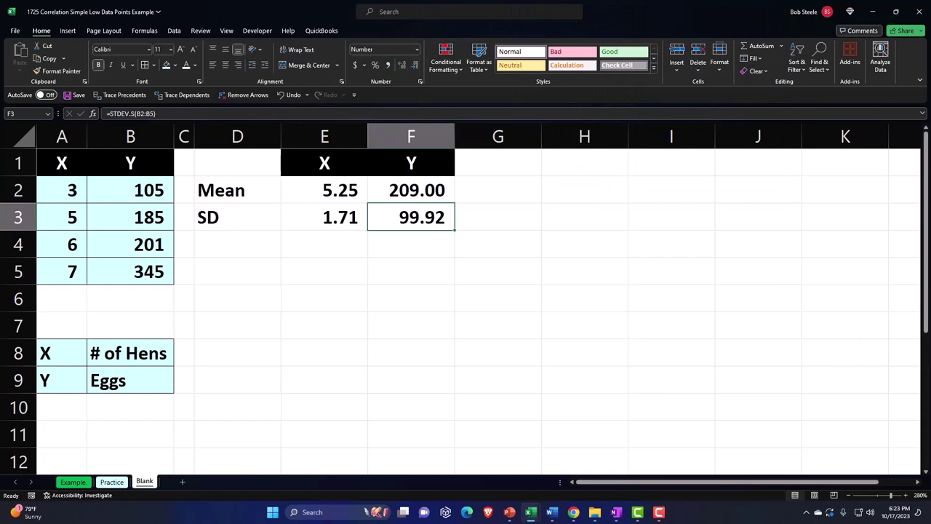
Paste the correlation formula image over G1:J3, then select the X and Y data in A1:B5.
key("ctrl+v")
left_click(584, 325)
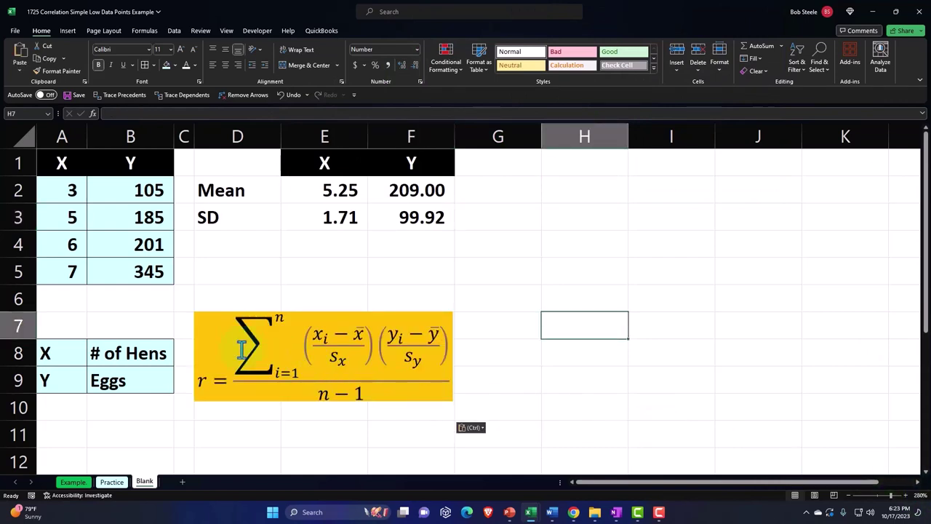
left_click(228, 320)
left_click_drag(214, 313, 496, 165)
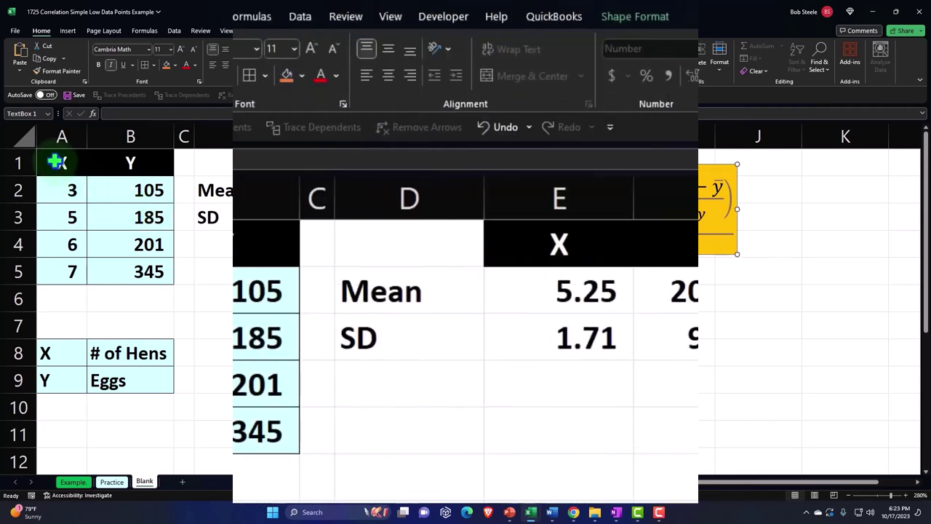
left_click_drag(94, 238, 217, 416)
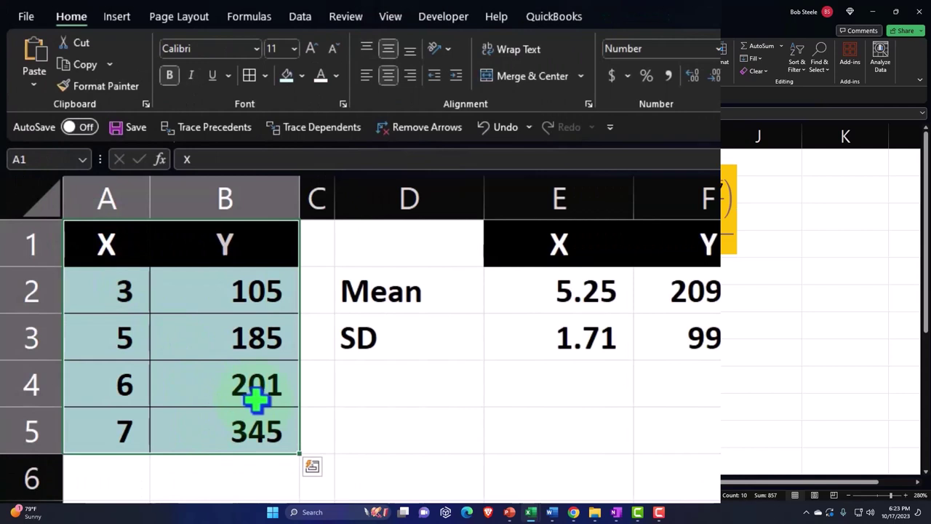
Insert a plain scatter chart of A1:B5 and shrink it below the Mean/SD table.
left_click(118, 18)
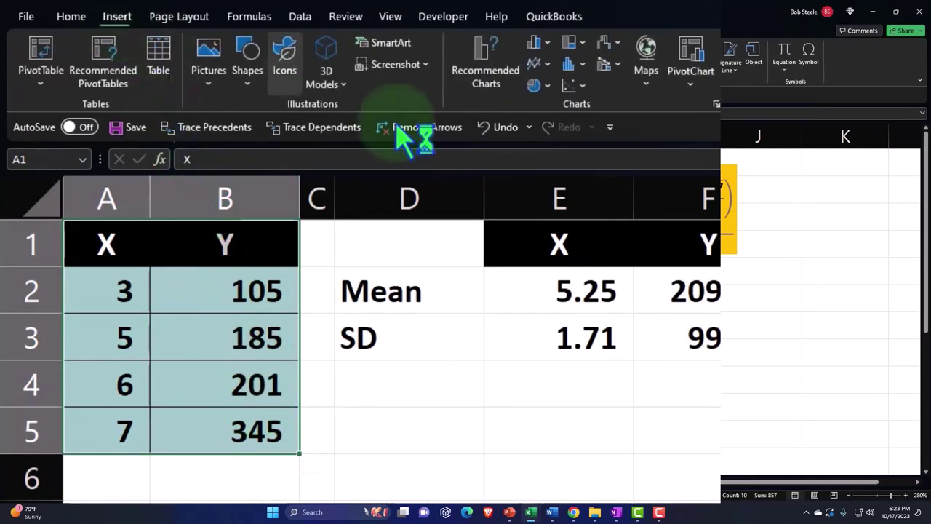
left_click(585, 91)
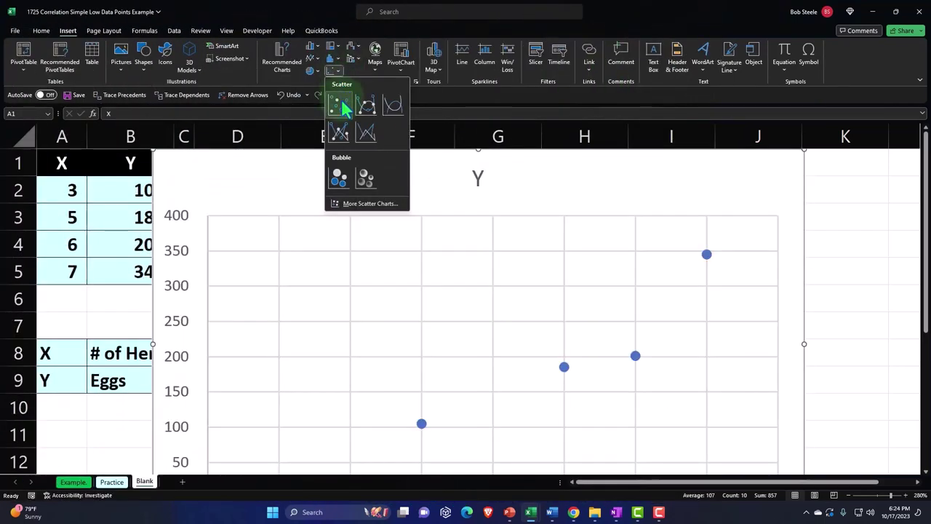
left_click(344, 108)
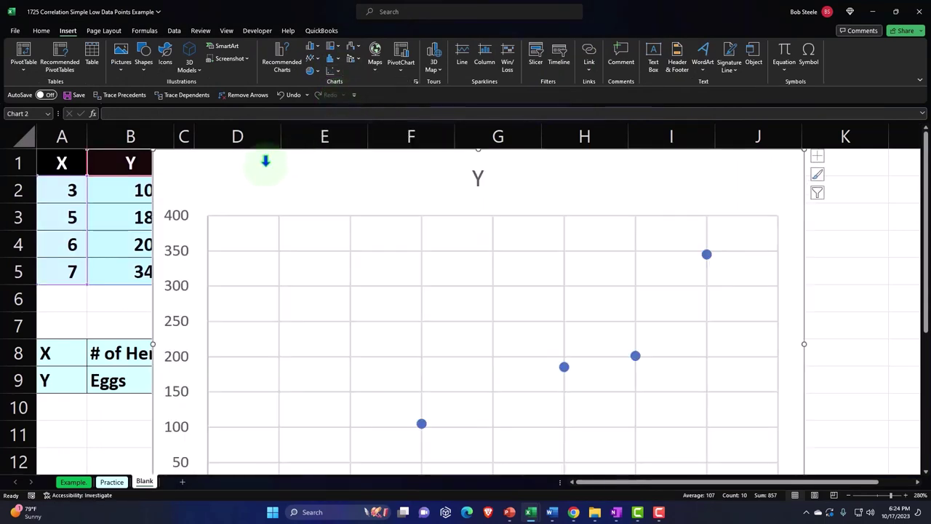
left_click_drag(264, 158, 180, 191)
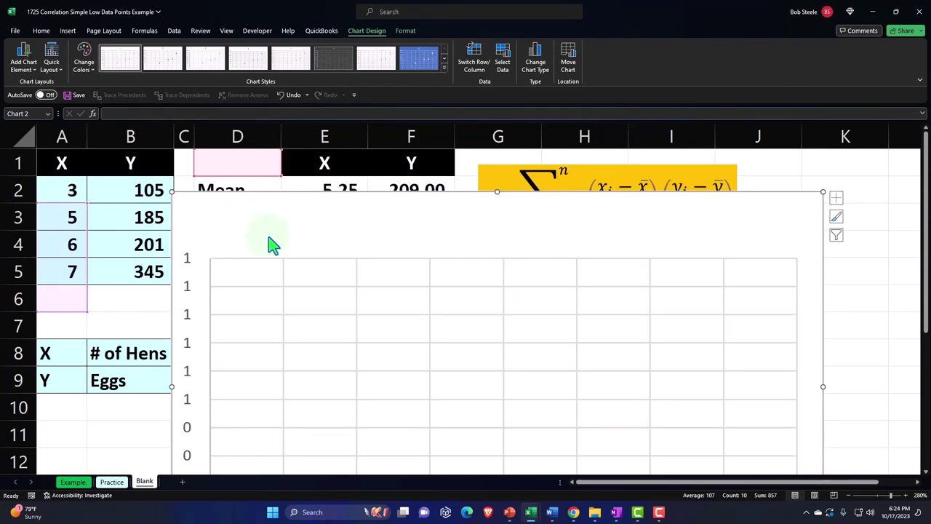
left_click(284, 95)
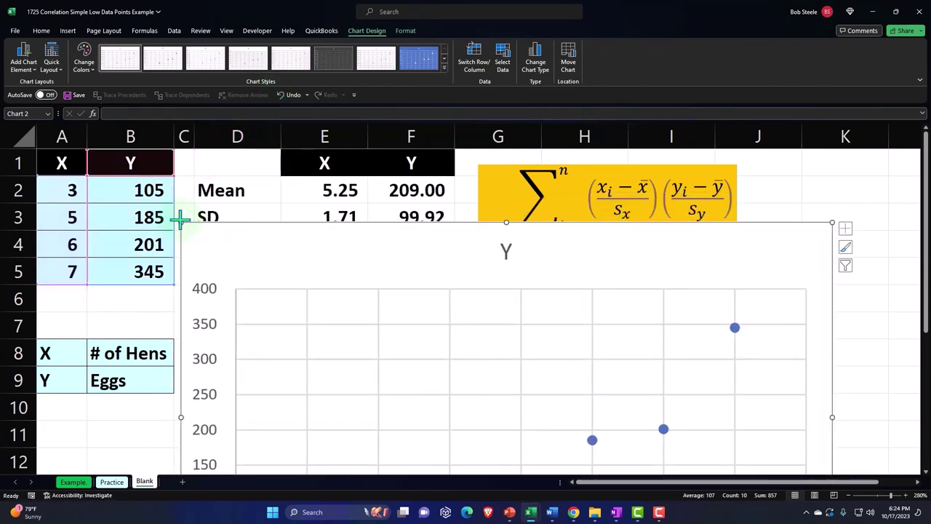
left_click_drag(179, 220, 313, 318)
left_click_drag(378, 318, 271, 239)
left_click(848, 495)
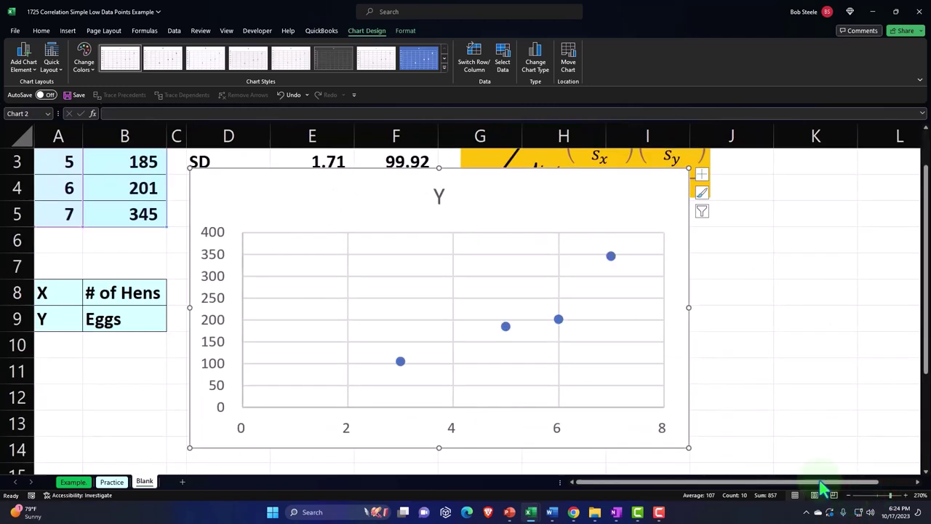
Reposition and resize the scatter chart so it clears the r formula.
left_click_drag(282, 205, 279, 233)
left_click(766, 292)
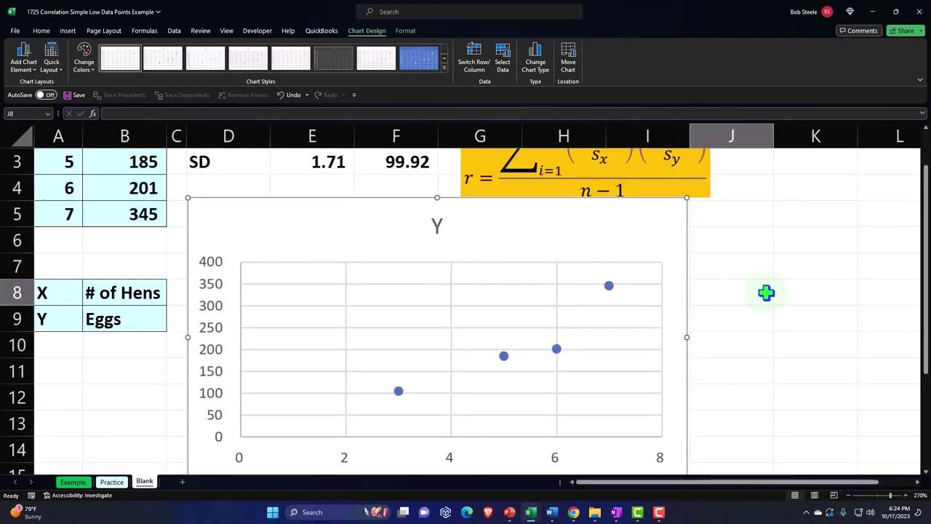
scroll(766, 292, "up", 1)
left_click(206, 256)
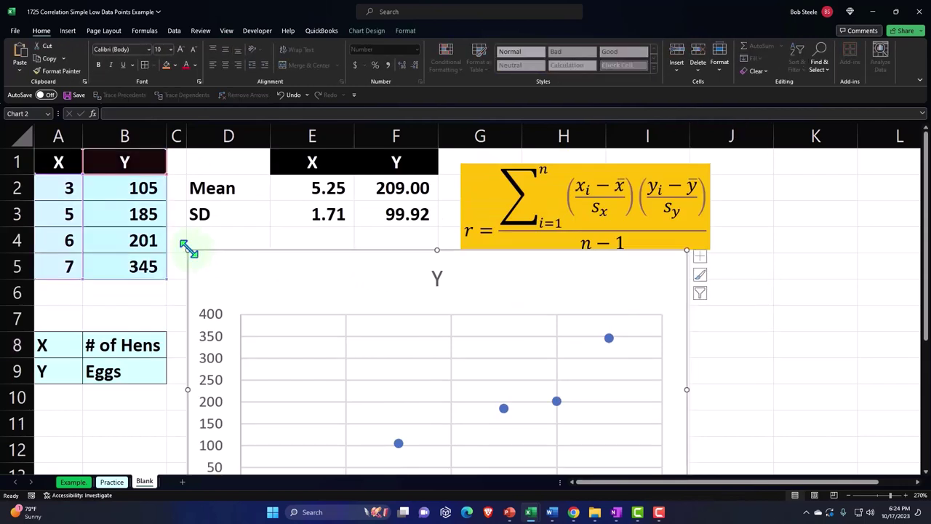
left_click_drag(189, 248, 224, 240)
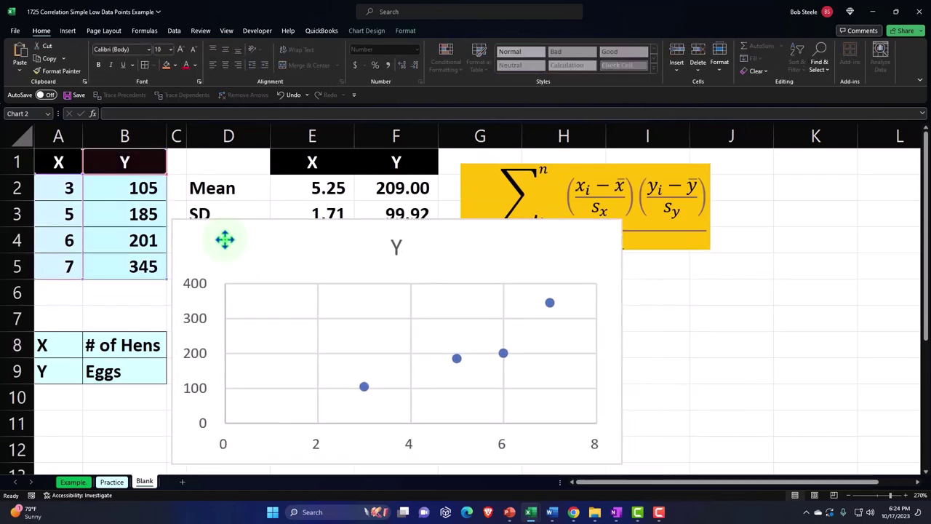
left_click(764, 387)
scroll(764, 386, "down", 2)
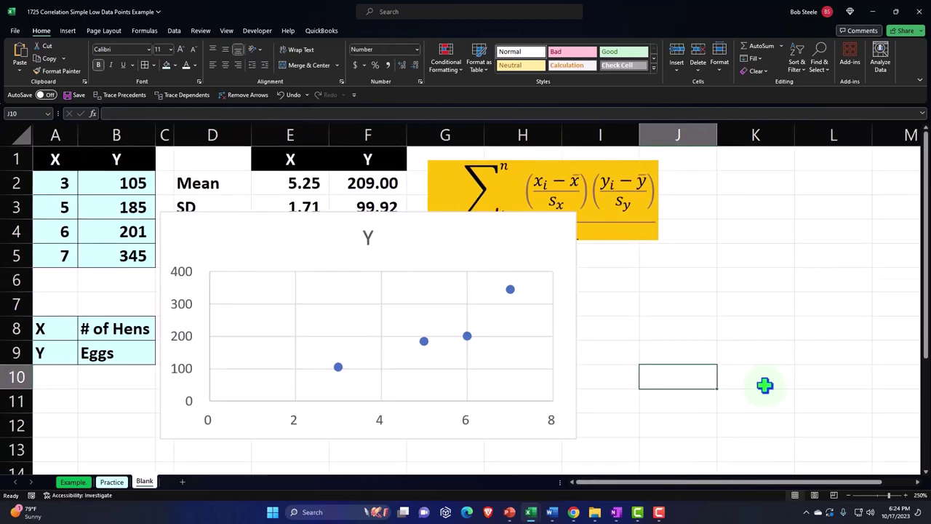
scroll(764, 385, "down", 4)
left_click(178, 231)
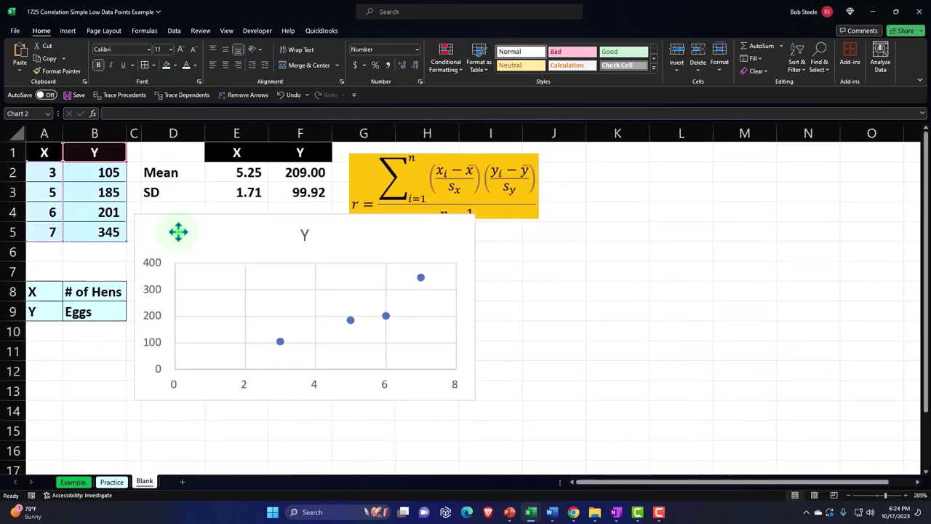
left_click_drag(476, 401, 500, 434)
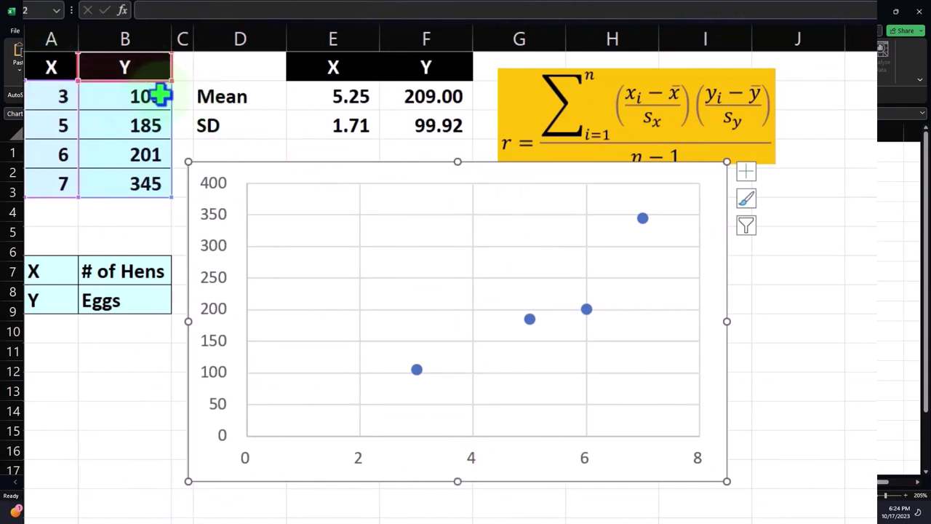
Add axis titles to the scatter chart and link them to cells A1 and B1.
left_click(746, 175)
left_click(780, 204)
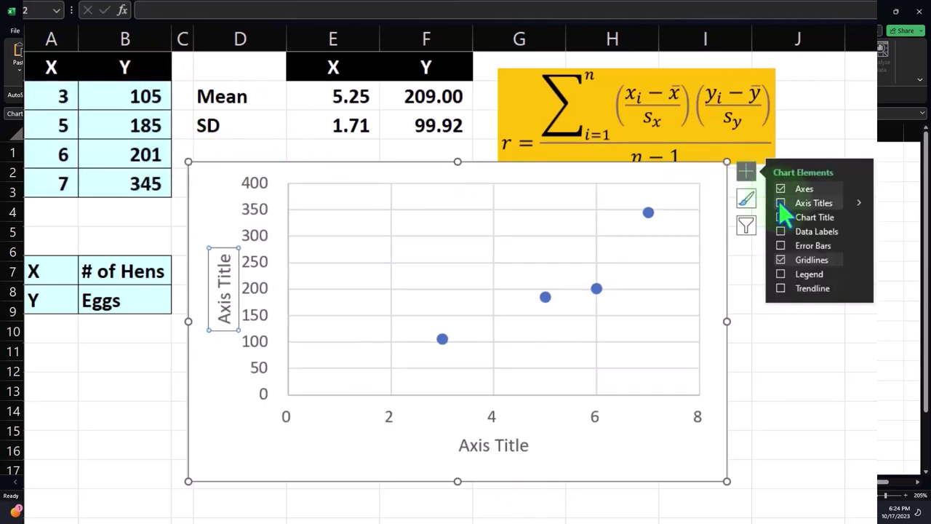
left_click(509, 445)
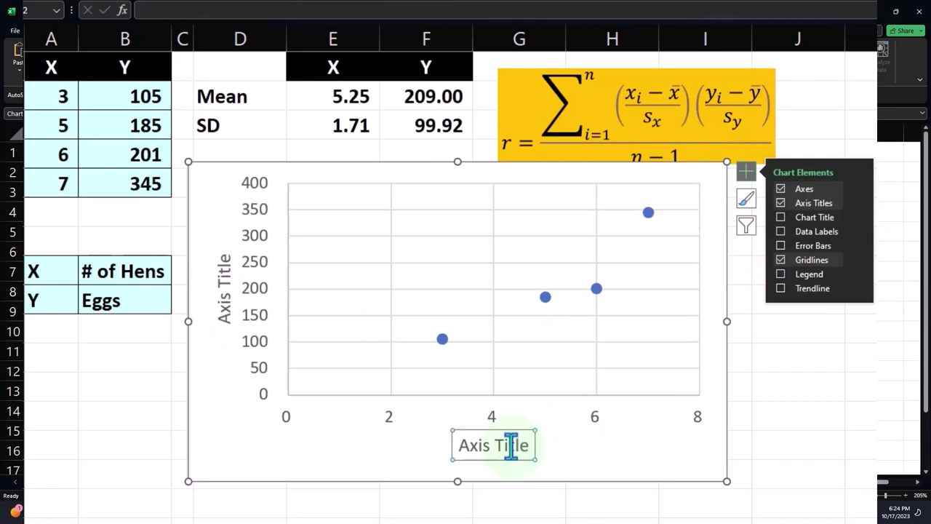
type("=")
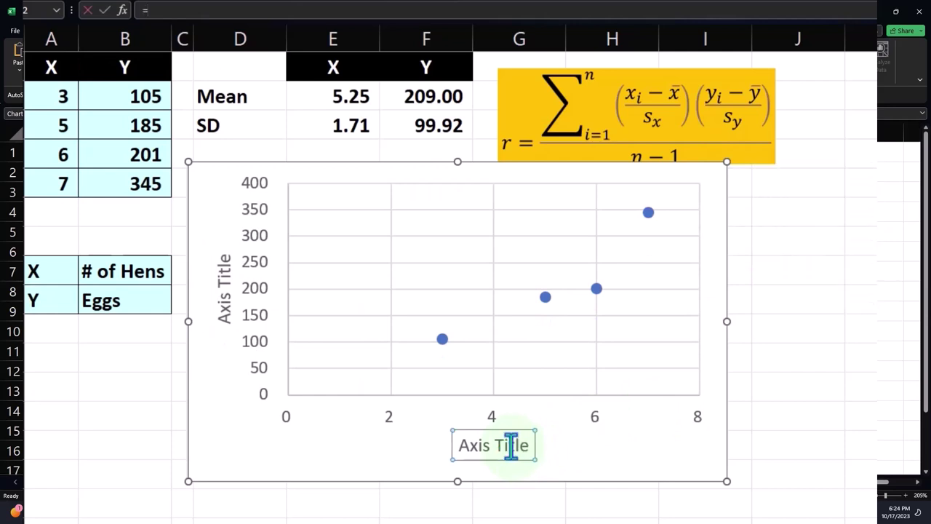
left_click(50, 67)
key("Return")
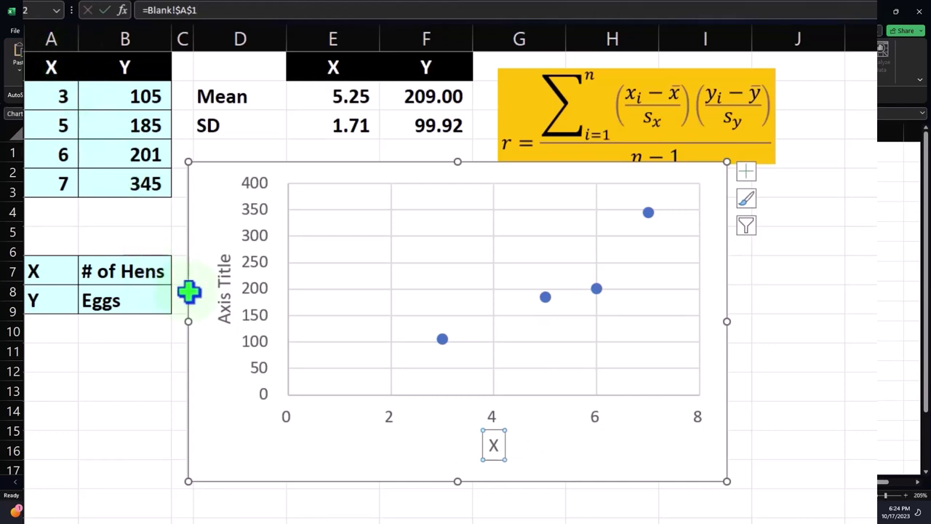
left_click(216, 278)
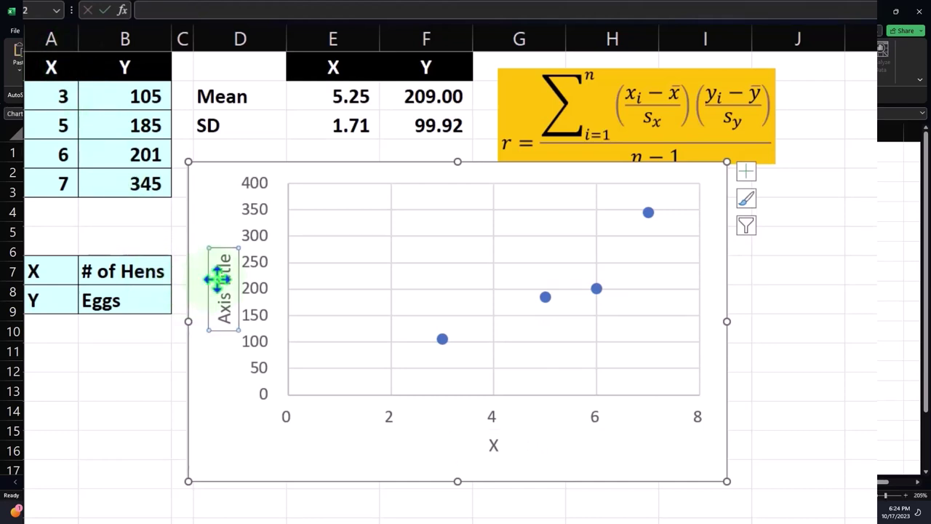
type("=")
left_click(142, 69)
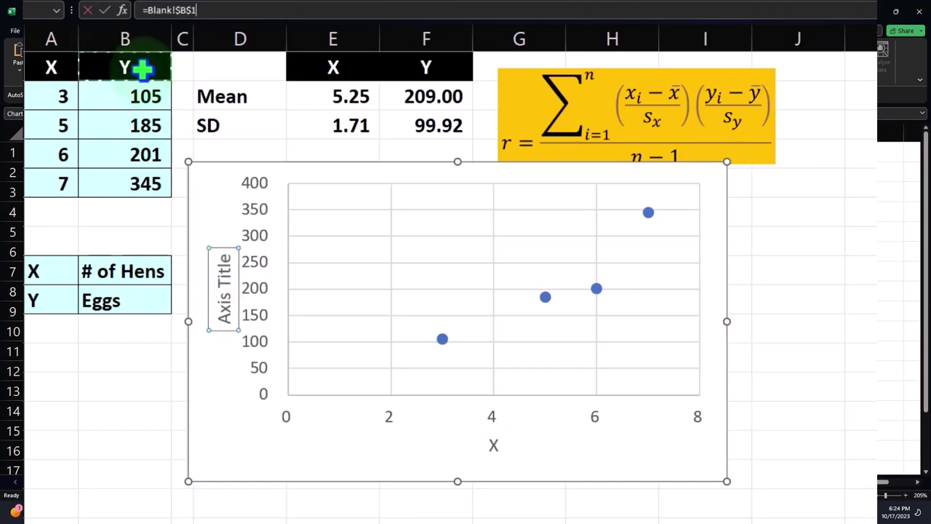
key("Return")
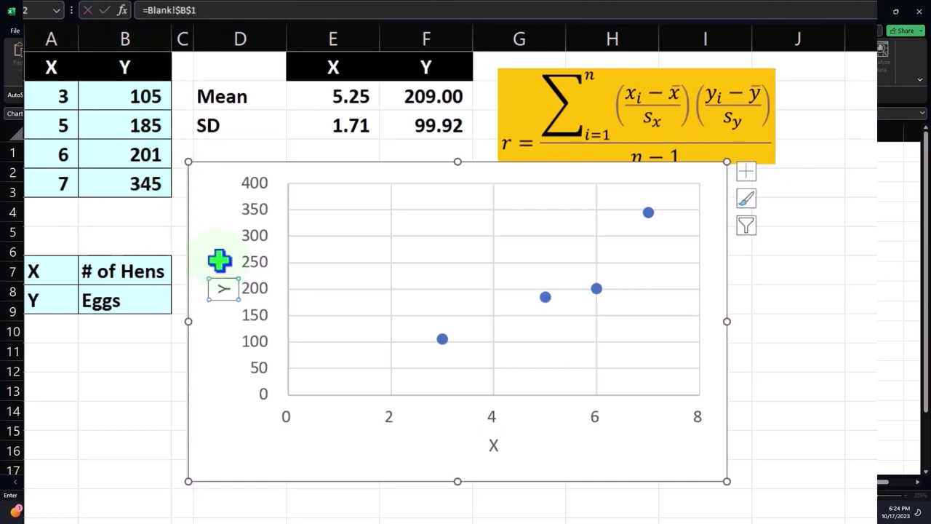
left_click(269, 464)
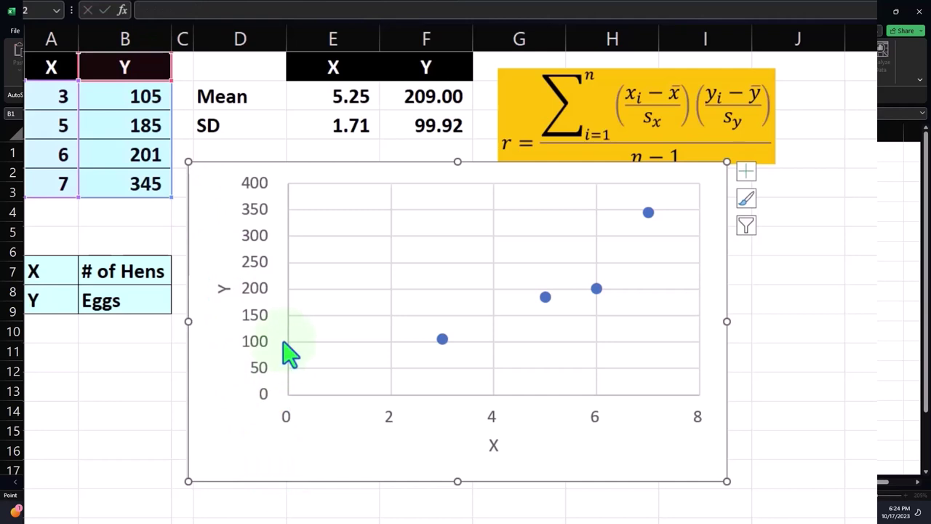
Relink the horizontal axis title to the '# of Hens' cell and the vertical to 'Eggs'.
left_click(496, 445)
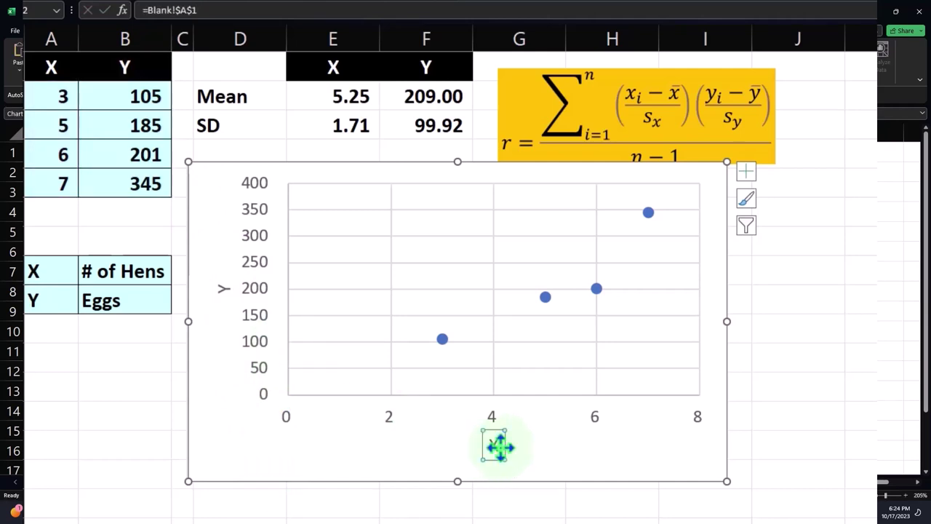
type("=")
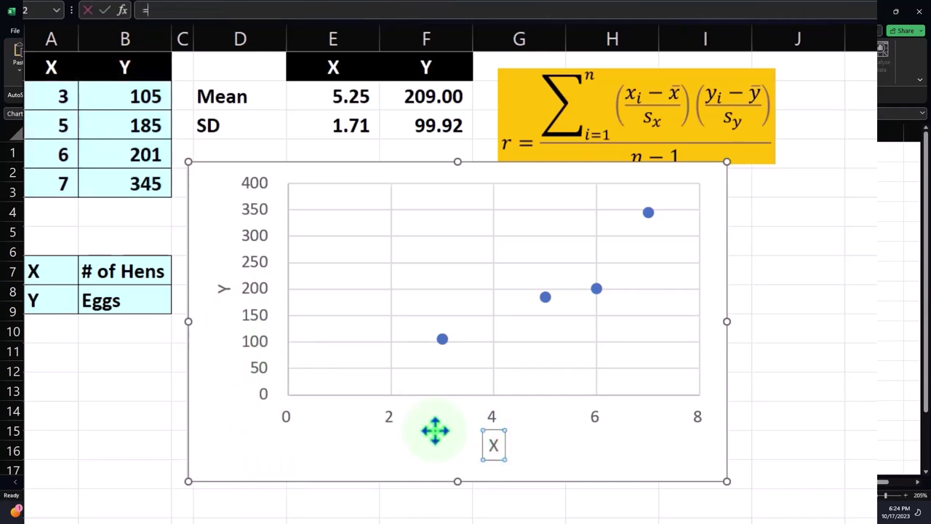
left_click(126, 272)
key("Return")
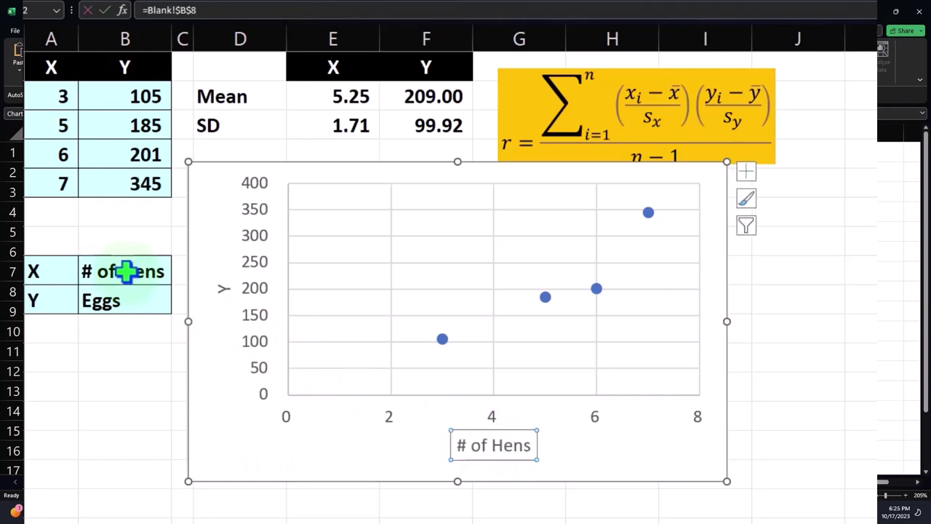
left_click(218, 288)
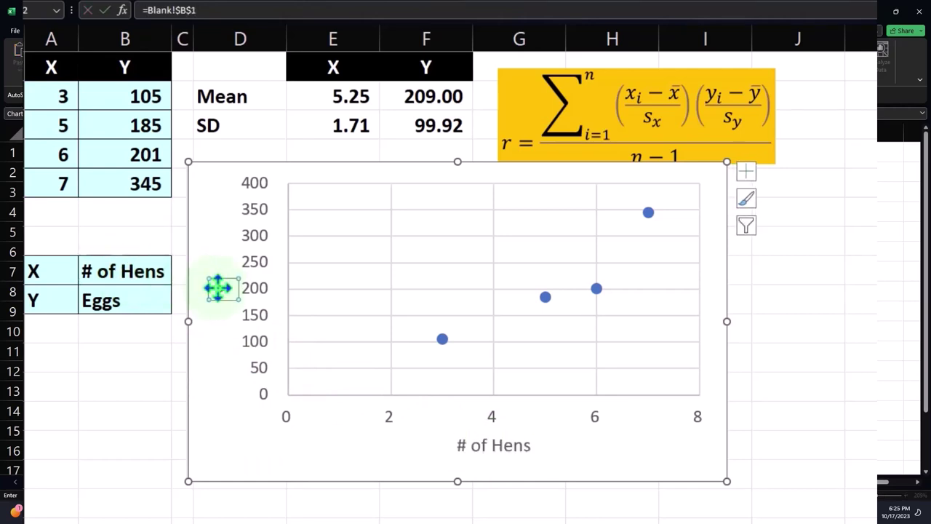
type("=")
left_click(135, 301)
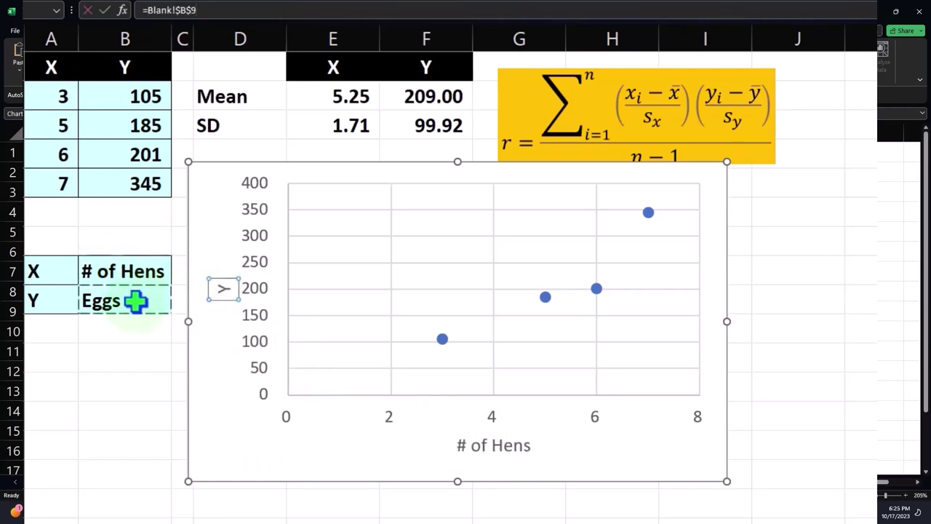
key("Return")
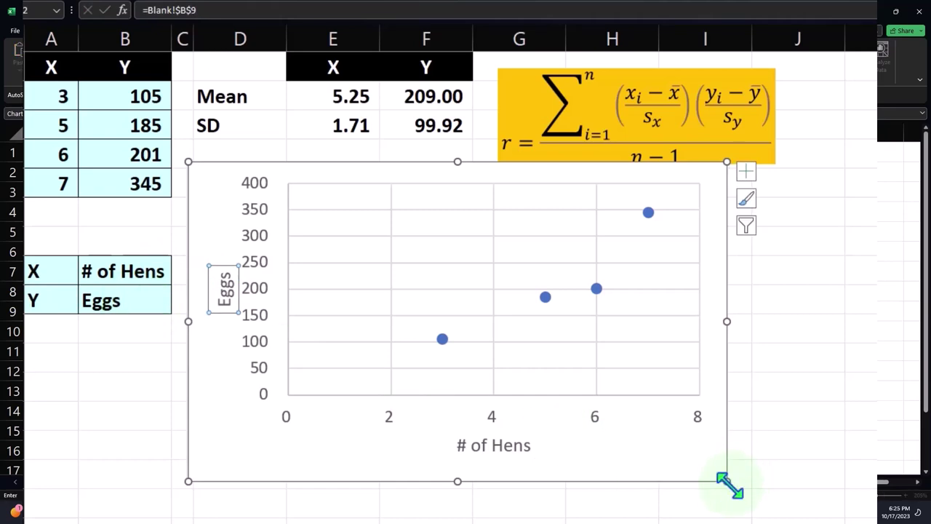
Enlarge the scatter chart toward the lower right and nudge it slightly down.
left_click_drag(729, 485, 817, 502)
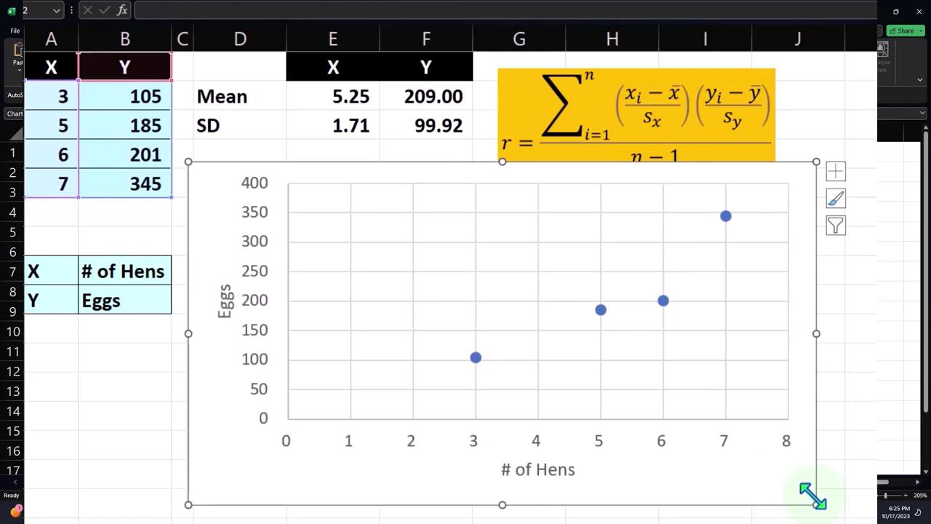
left_click_drag(473, 175, 476, 184)
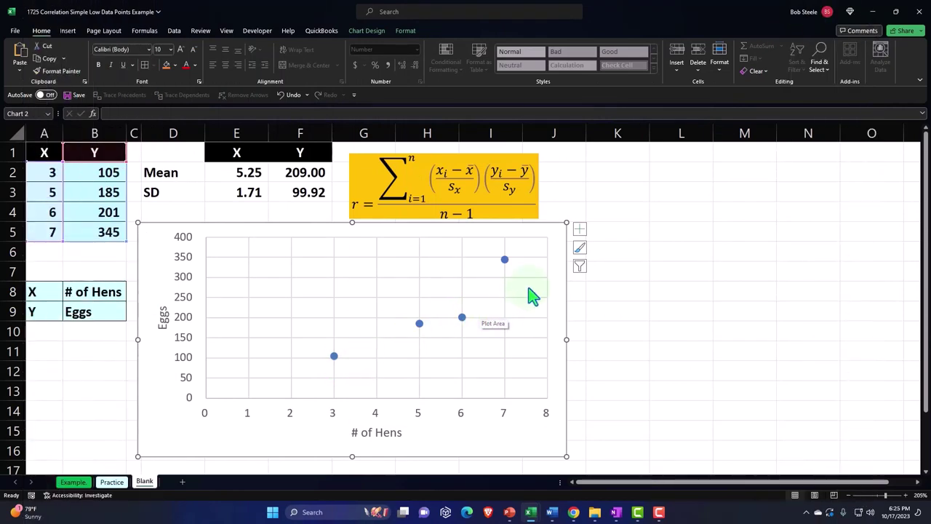
Add a linear trendline, display its equation, and move the label above the points.
left_click(579, 229)
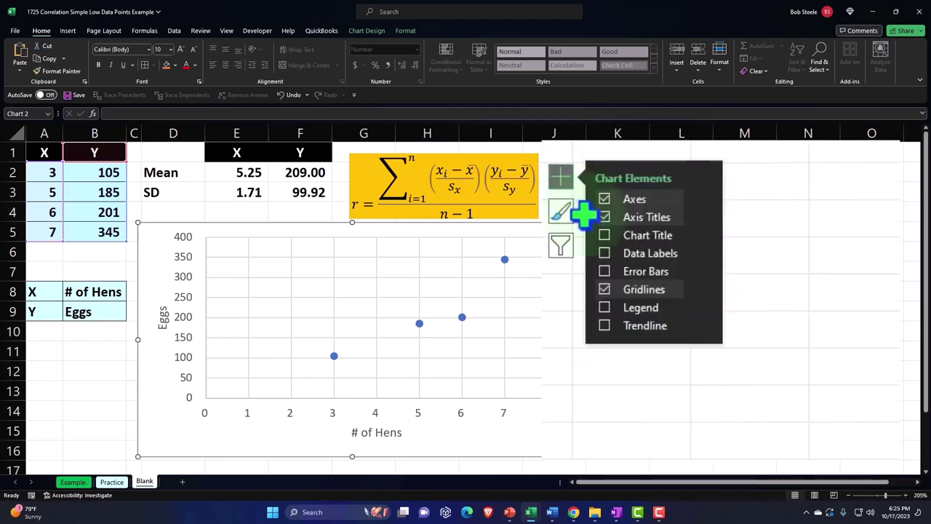
left_click(606, 327)
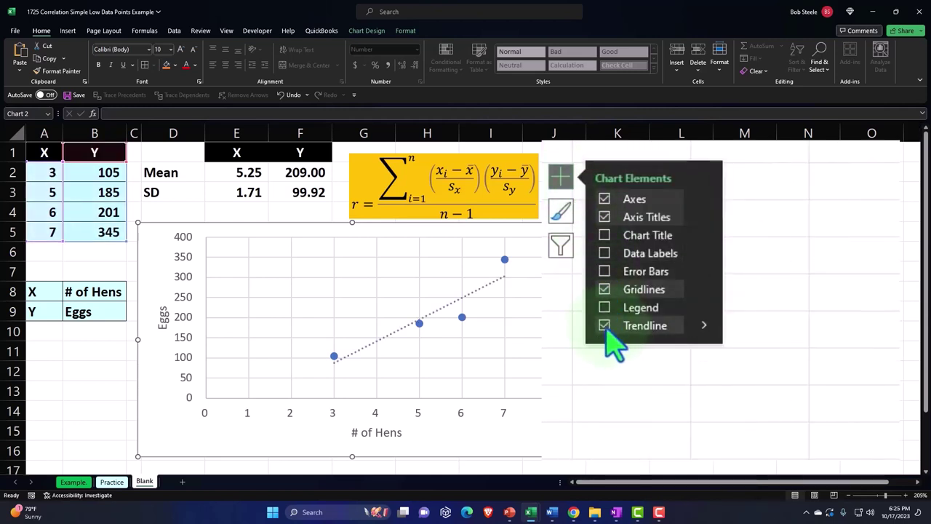
left_click(704, 325)
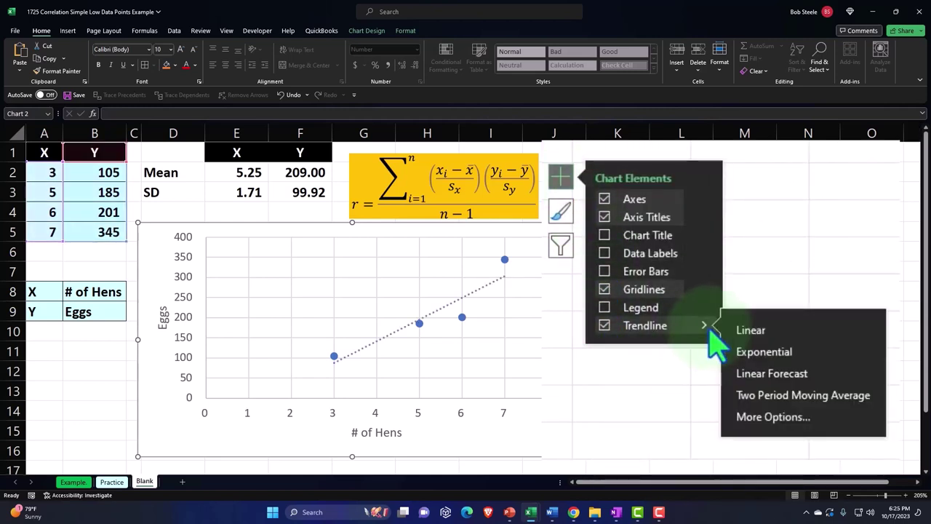
left_click(764, 419)
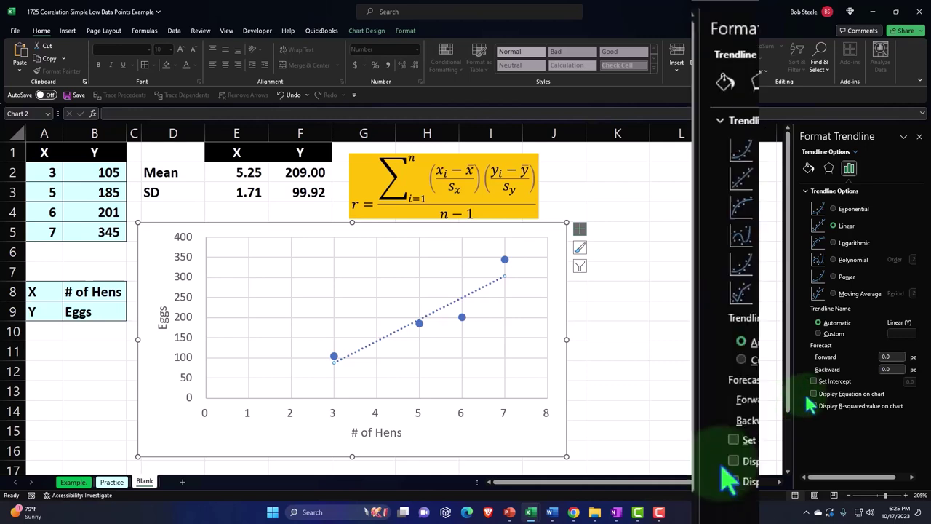
left_click(733, 461)
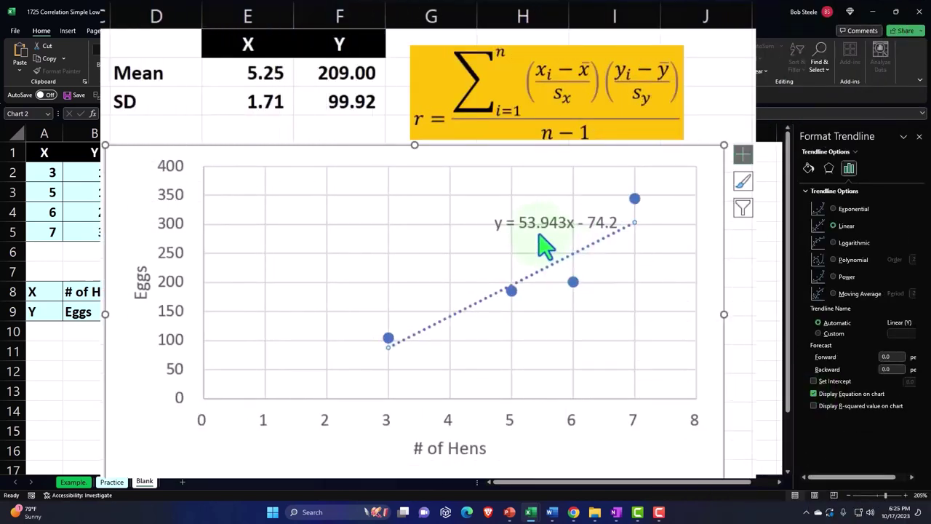
left_click(436, 279)
left_click_drag(534, 233, 565, 179)
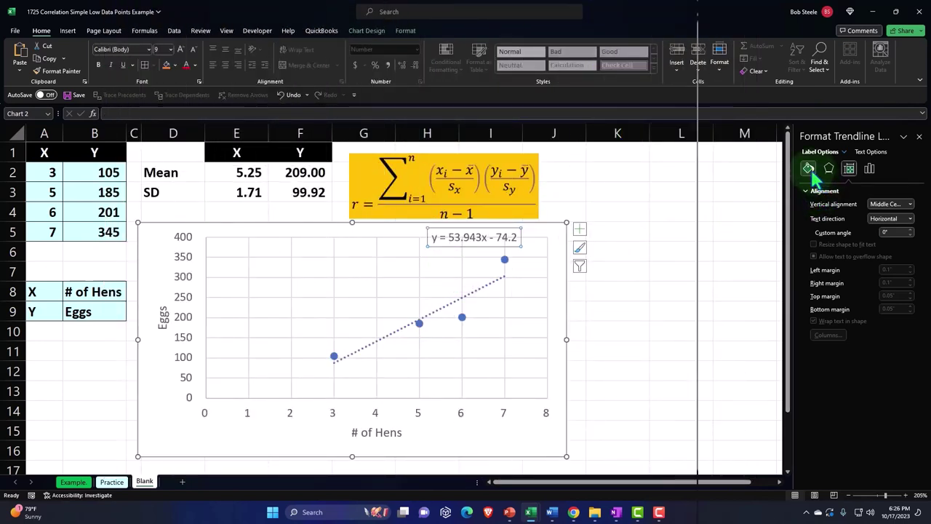
Give the equation label a solid yellow border.
left_click(734, 79)
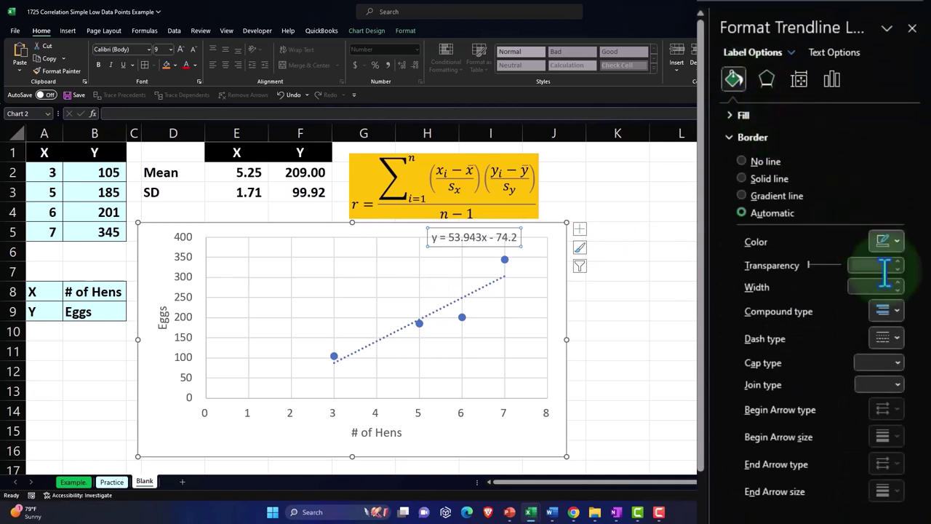
left_click(899, 337)
left_click(896, 367)
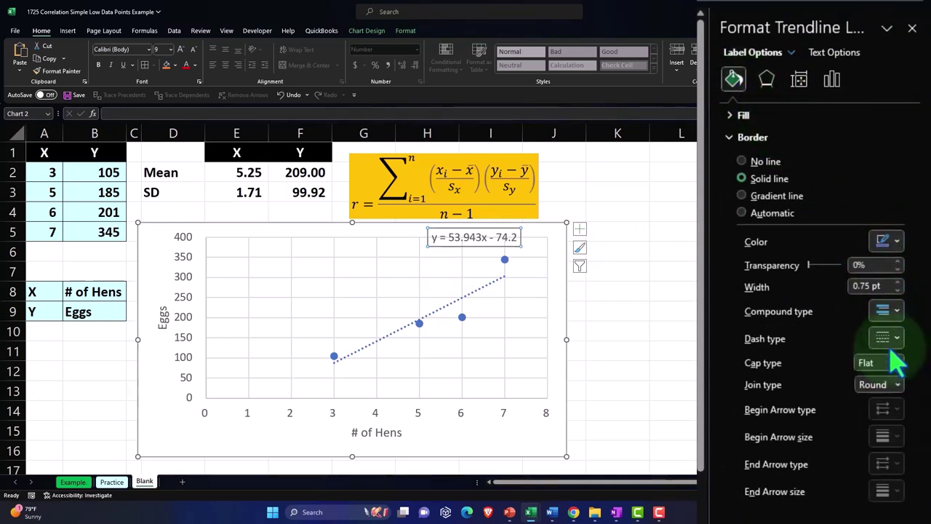
left_click(889, 242)
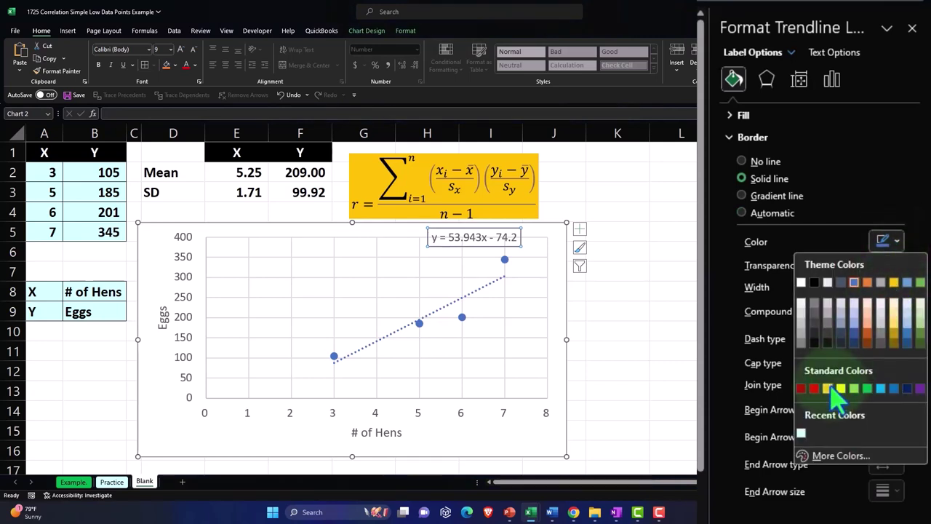
left_click(840, 388)
left_click(887, 243)
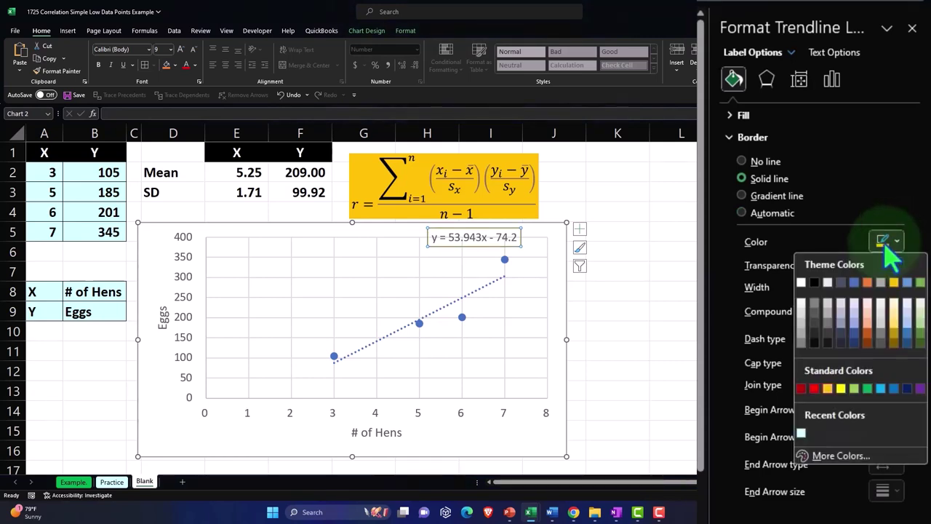
left_click(829, 387)
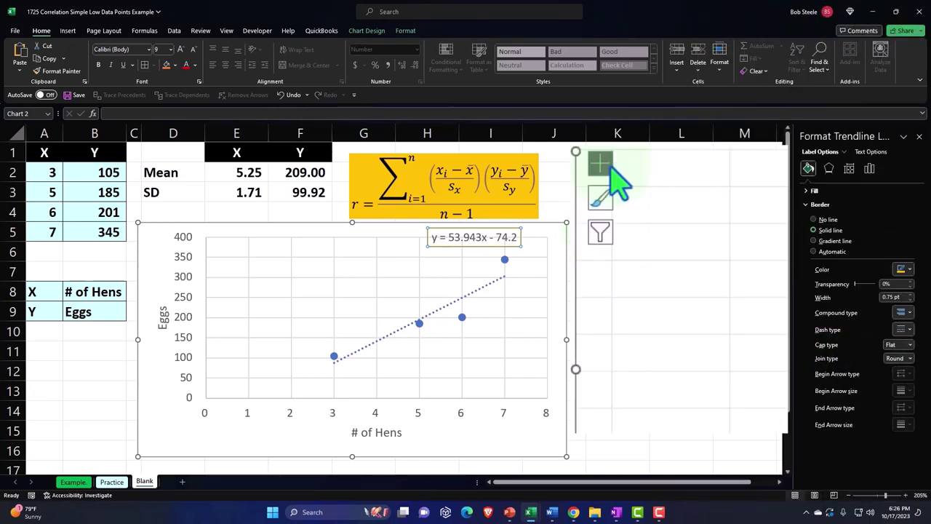
Make the trendline a solid yellow line.
left_click(608, 166)
left_click(745, 314)
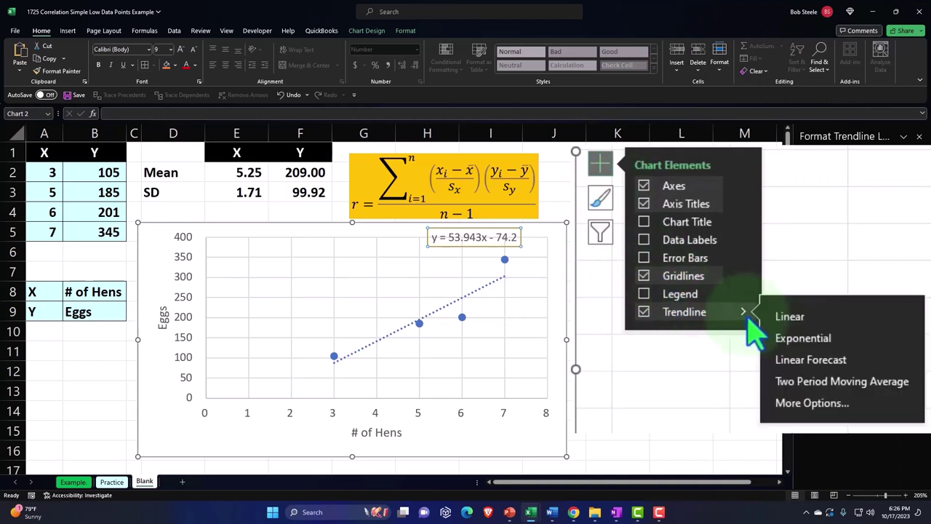
left_click(782, 402)
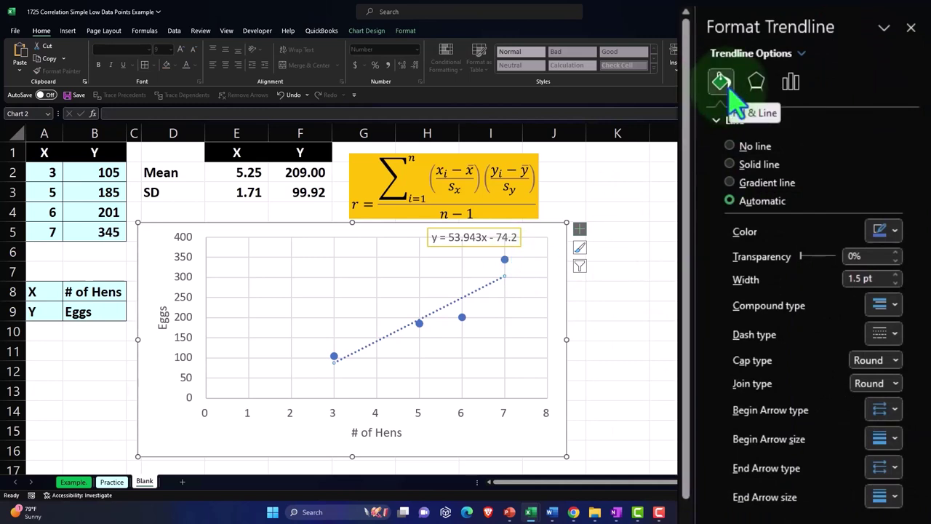
left_click(894, 336)
left_click(899, 355)
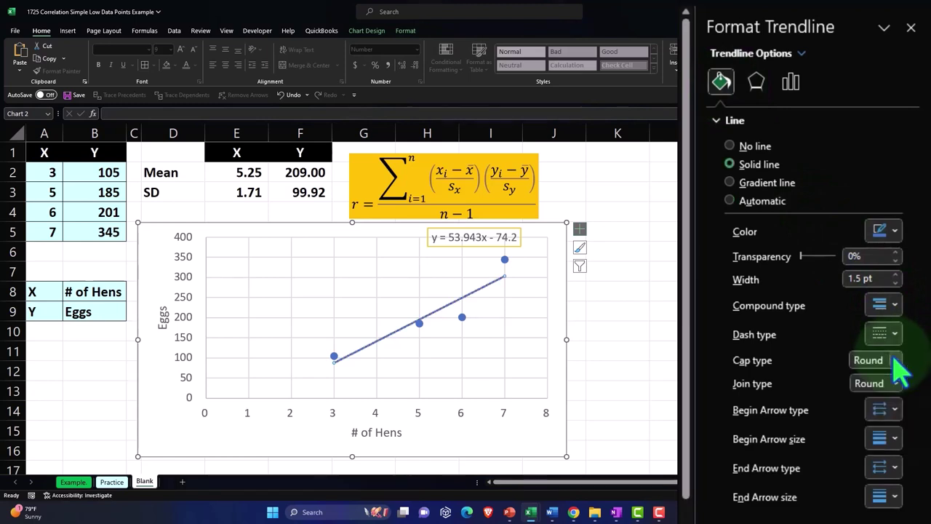
left_click(895, 230)
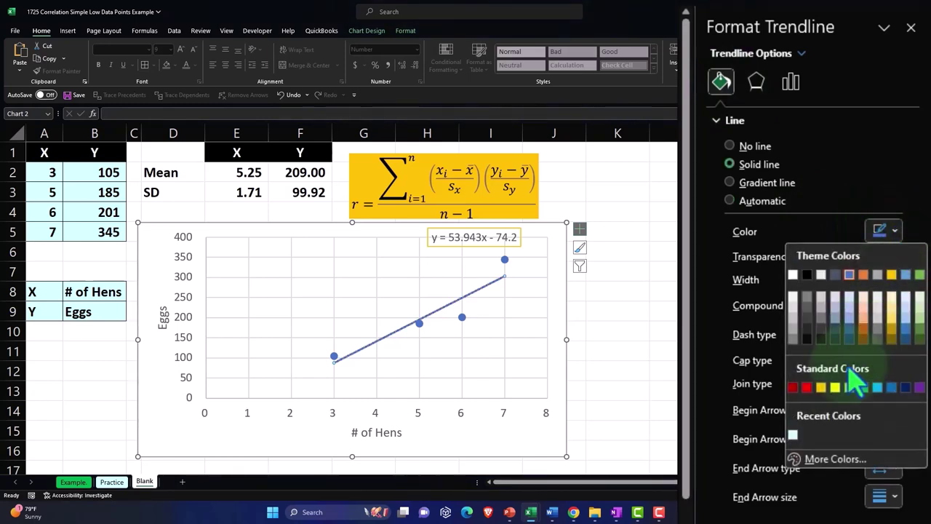
left_click(822, 385)
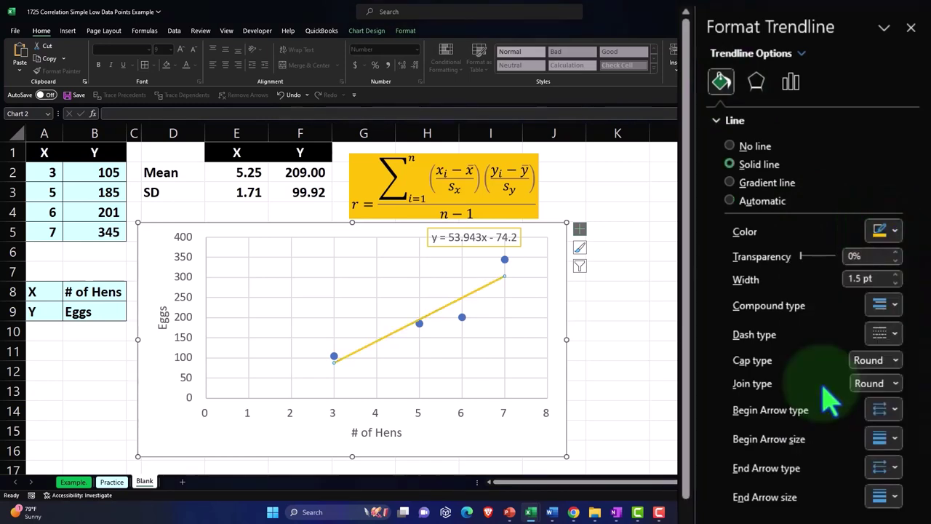
left_click(911, 28)
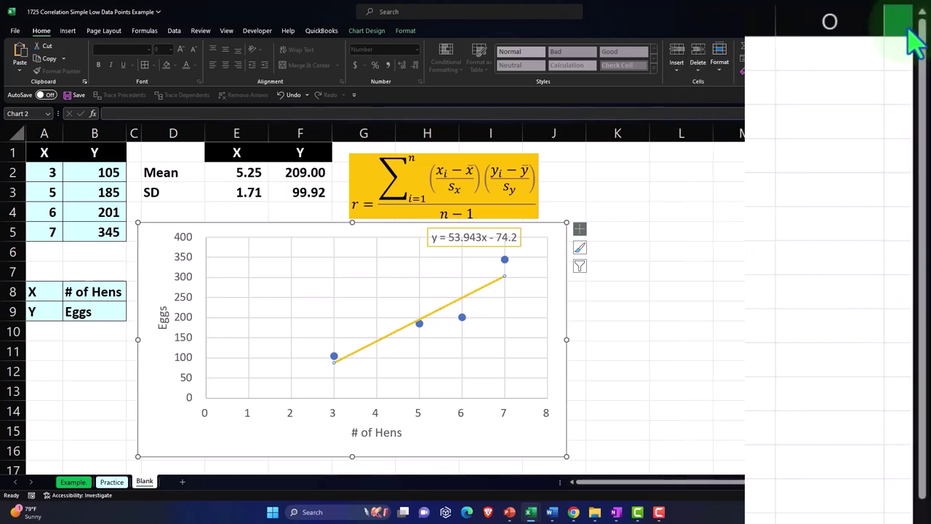
left_click(731, 383)
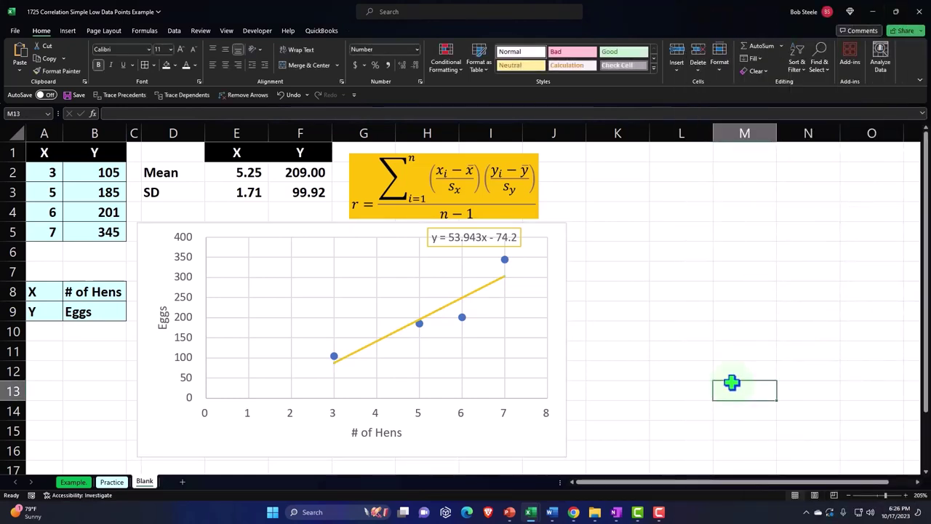
Shrink the trendline chart, then select the X and Y data in A1:B5.
left_click(563, 450)
left_click_drag(565, 454, 498, 446)
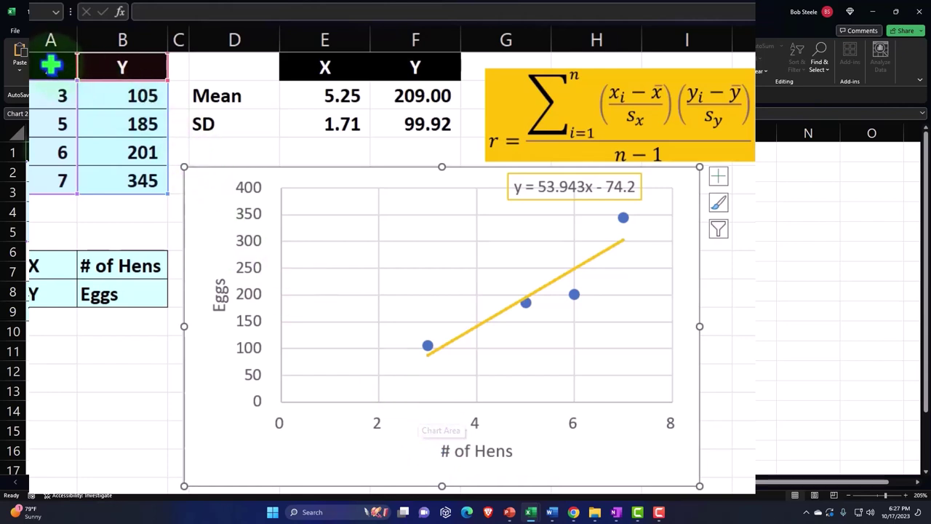
left_click_drag(50, 66, 114, 175)
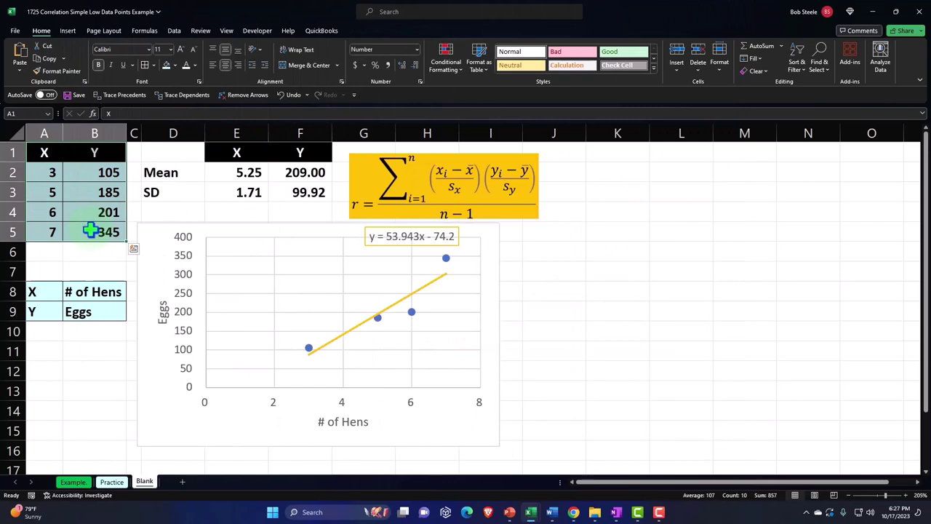
Insert a second plain scatter chart below the first, delete its title and shrink it.
left_click(67, 31)
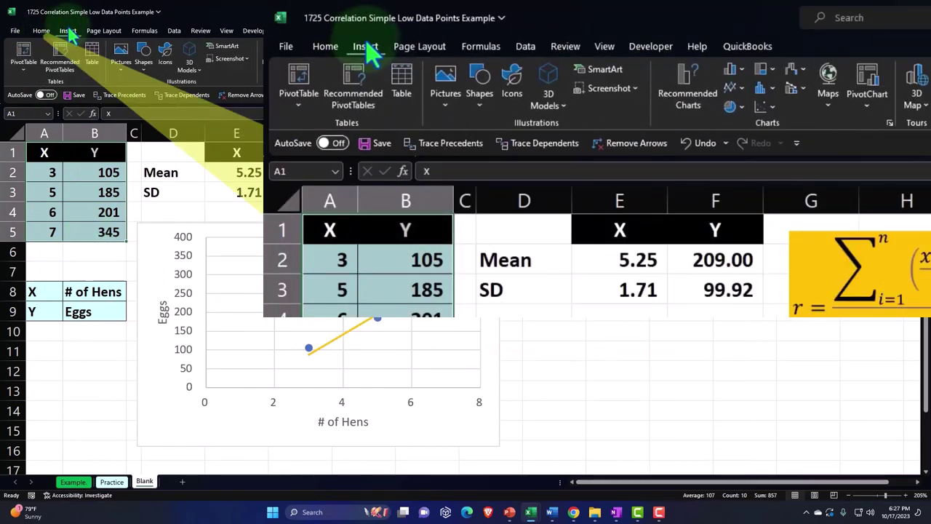
left_click(765, 107)
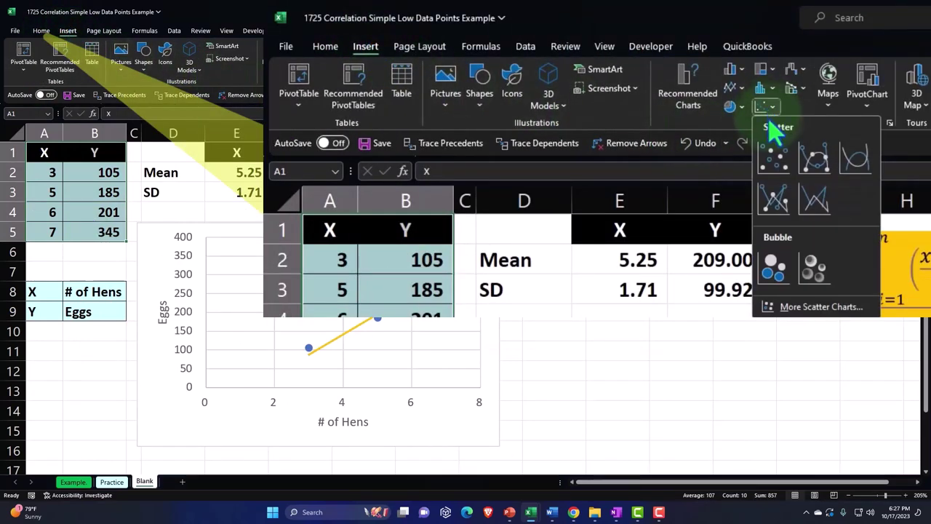
left_click(773, 154)
left_click_drag(268, 218, 224, 371)
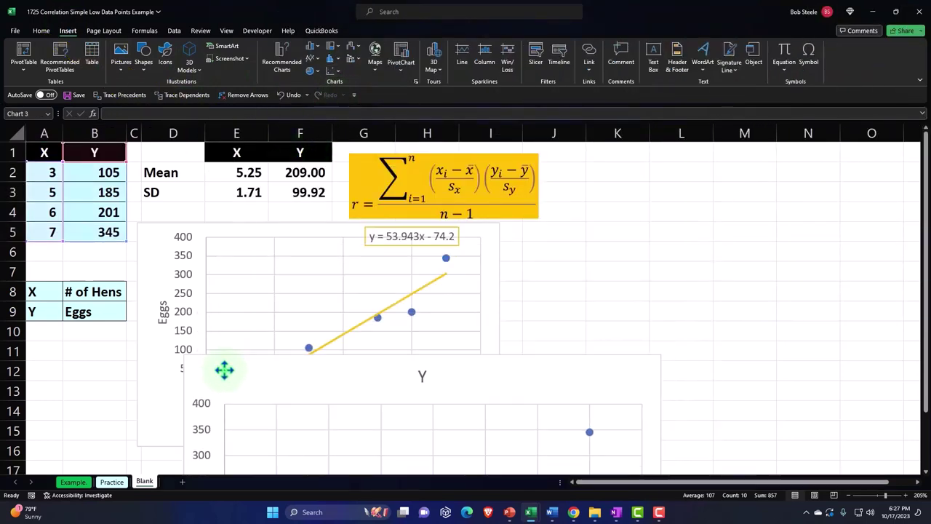
scroll(284, 208, "down", 2)
left_click_drag(231, 264, 187, 357)
scroll(359, 299, "down", 2)
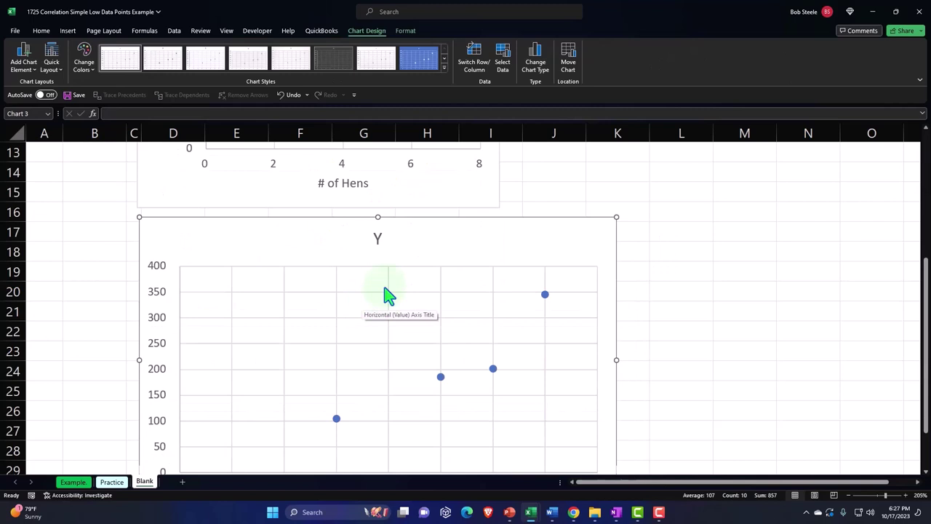
left_click(378, 240)
key("Delete")
scroll(374, 240, "down", 1)
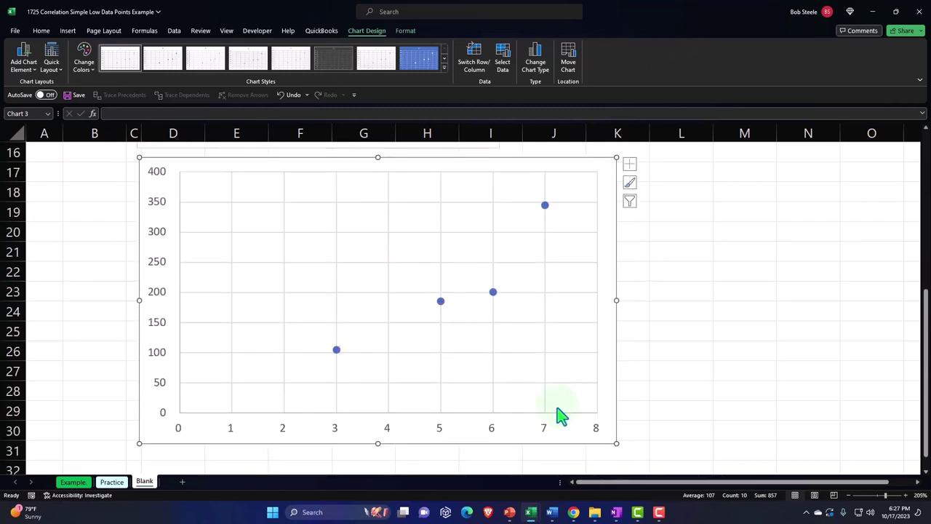
left_click_drag(616, 442, 507, 401)
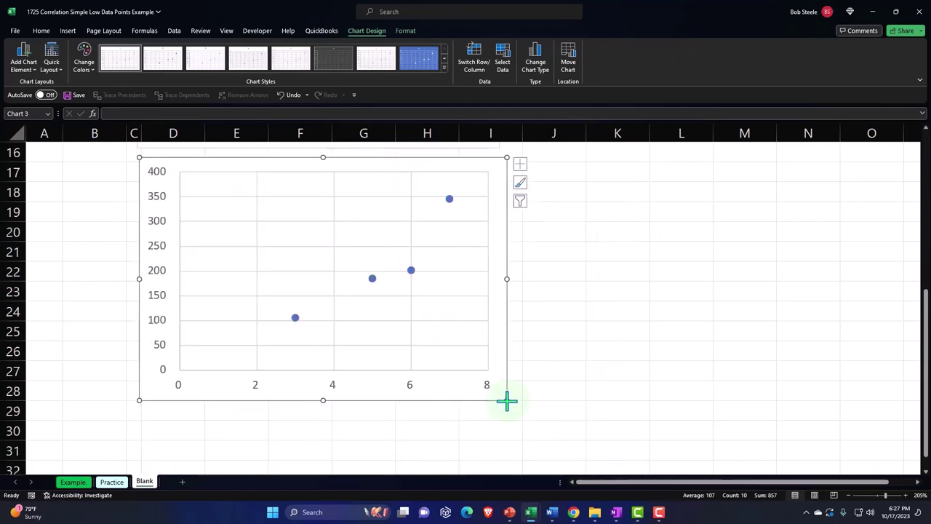
Add axis titles linked to B9 'Eggs' horizontally and B8 '# of Hens' vertically.
left_click(519, 164)
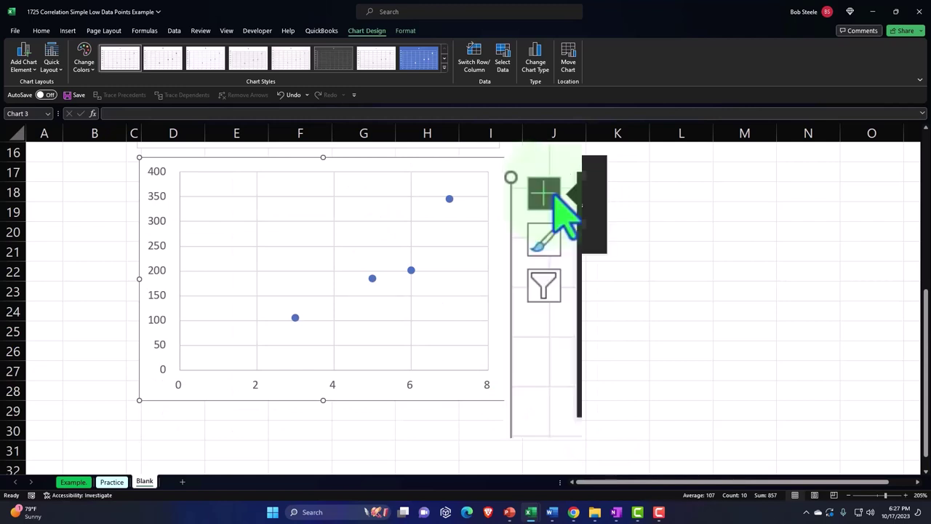
left_click(543, 185)
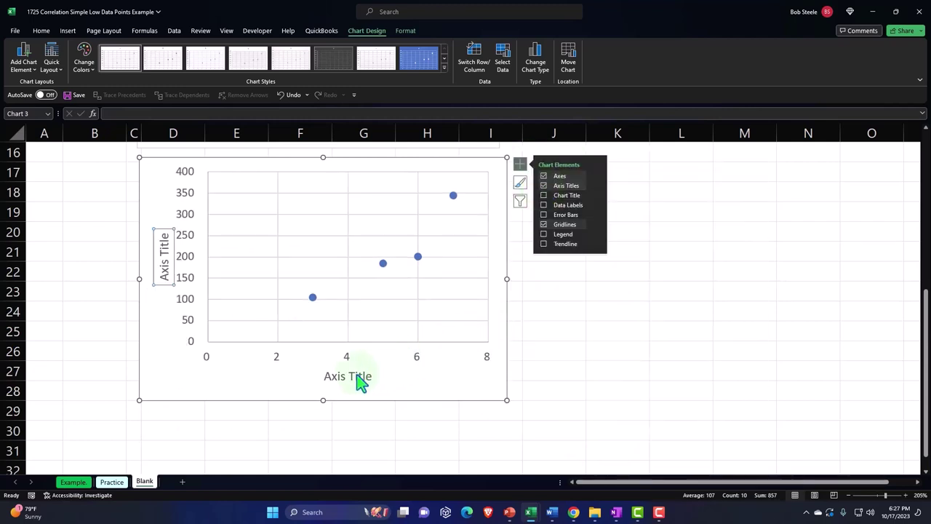
left_click(356, 375)
type("=")
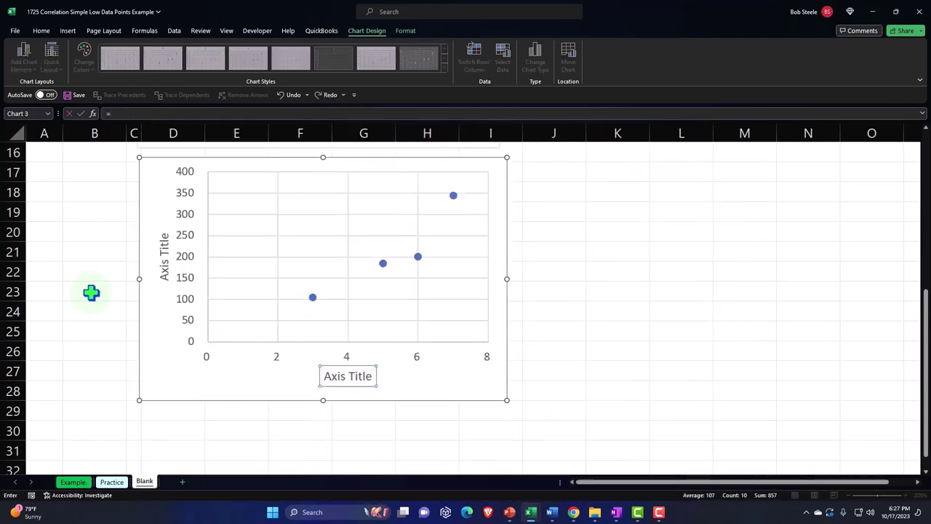
scroll(91, 291, "up", 5)
left_click(93, 311)
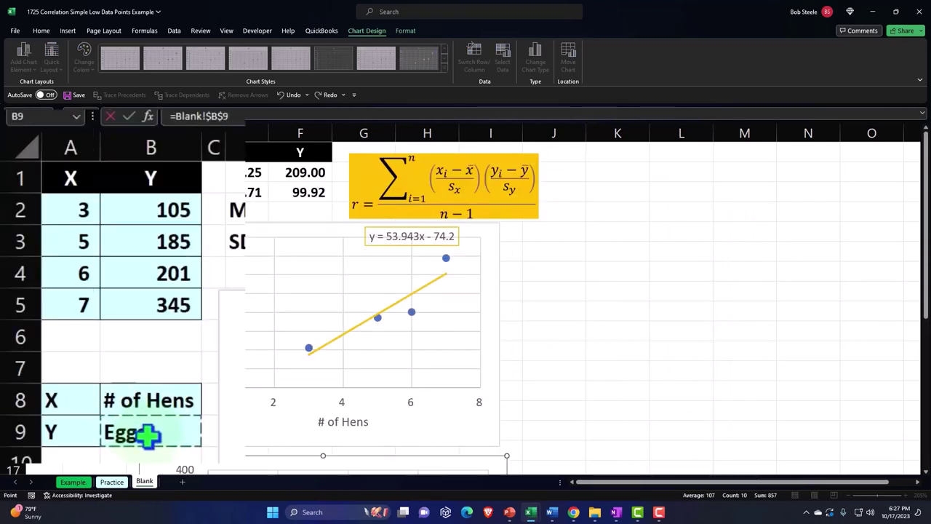
key("Return")
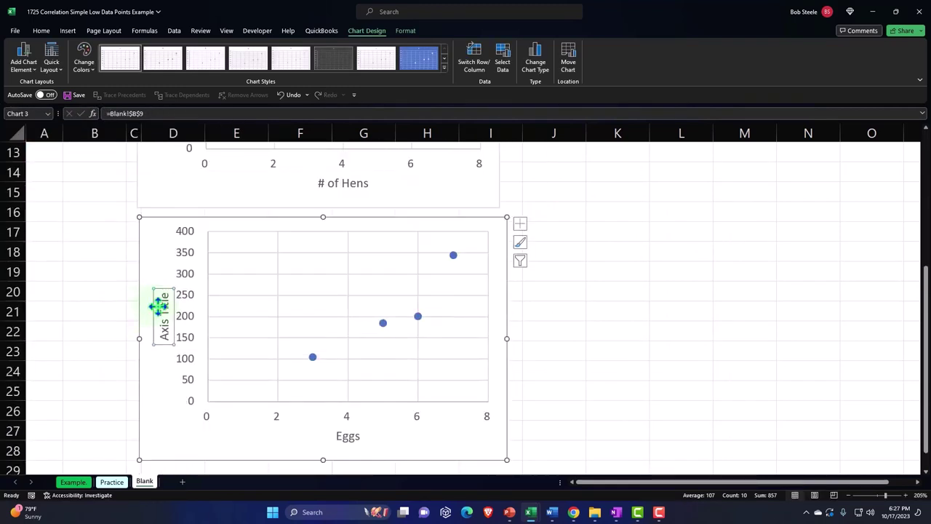
type("=")
scroll(93, 299, "up", 4)
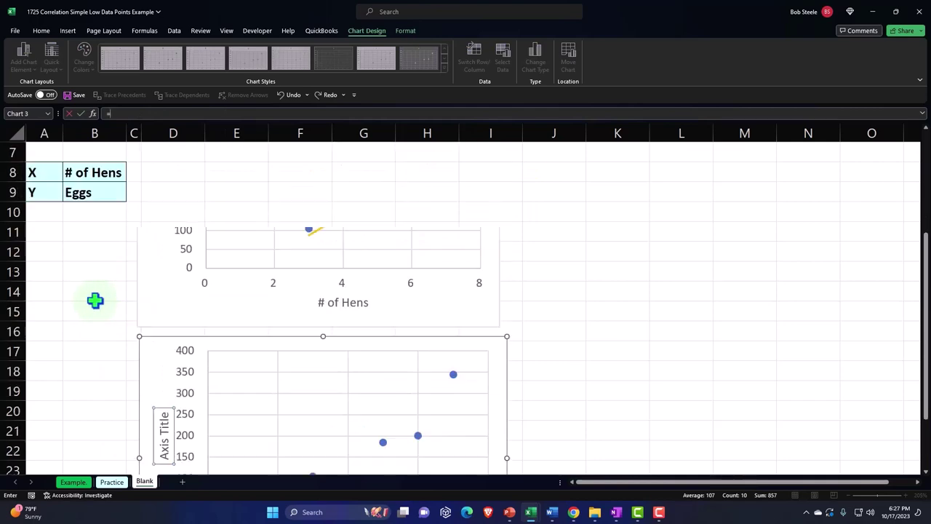
left_click(175, 317)
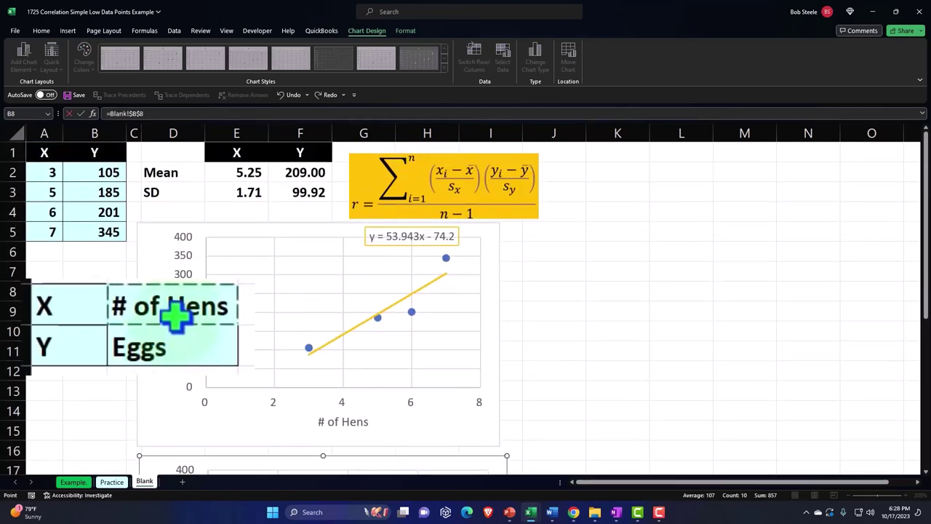
key("Return")
scroll(97, 298, "down", 4)
scroll(100, 295, "down", 1)
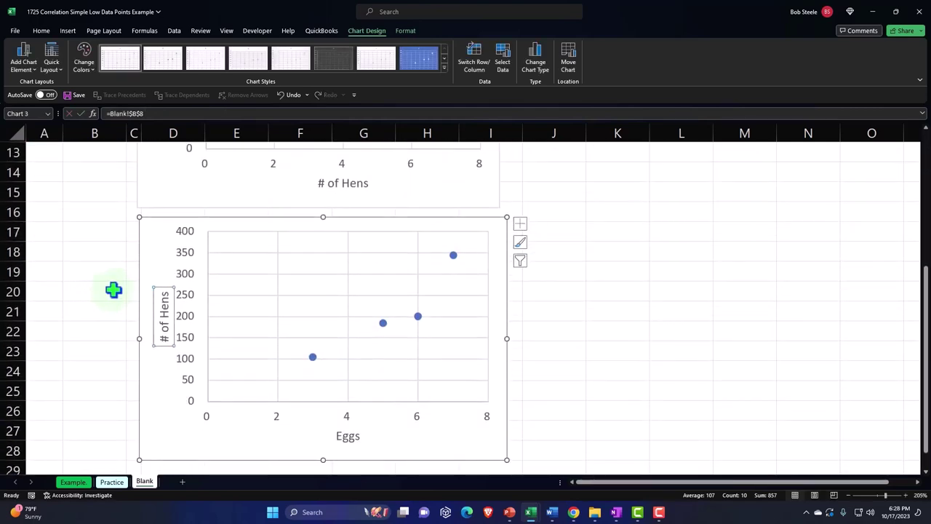
left_click(150, 250)
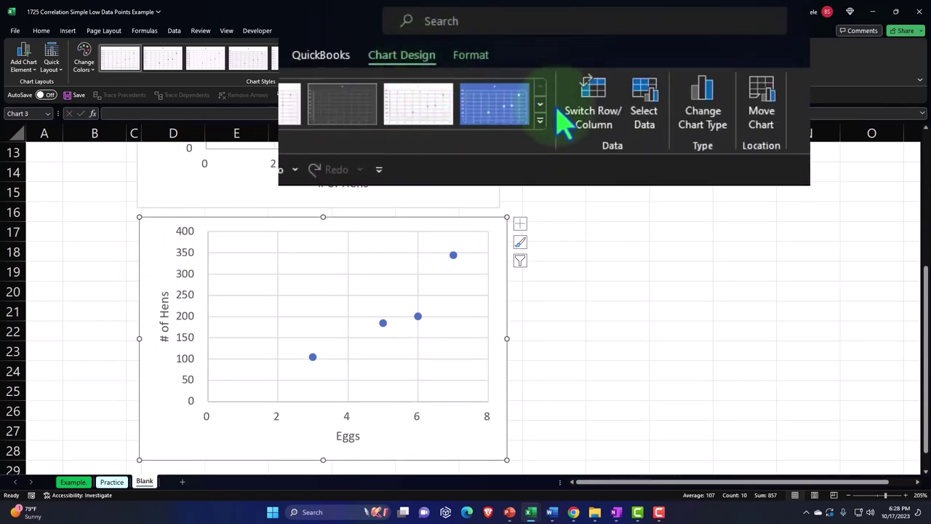
Edit the second chart's series so its X values are the egg counts B2:B5.
left_click(502, 69)
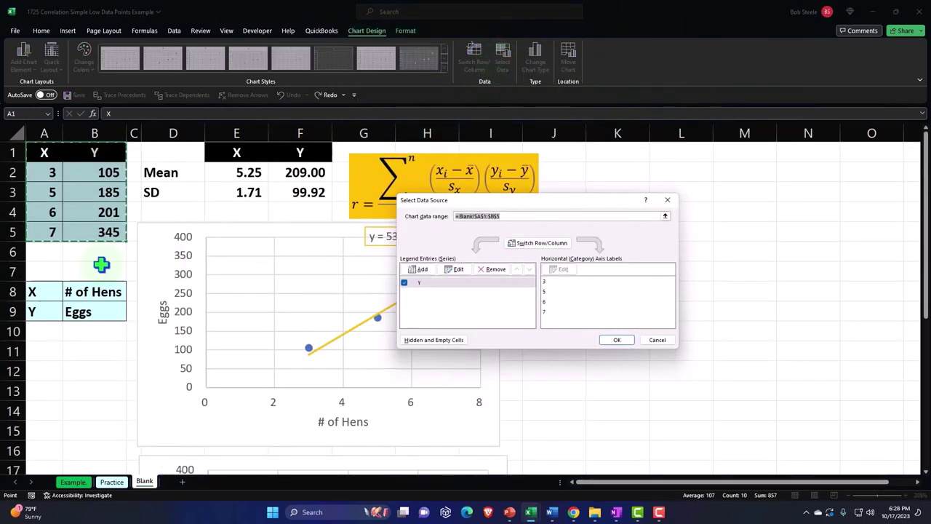
left_click(455, 269)
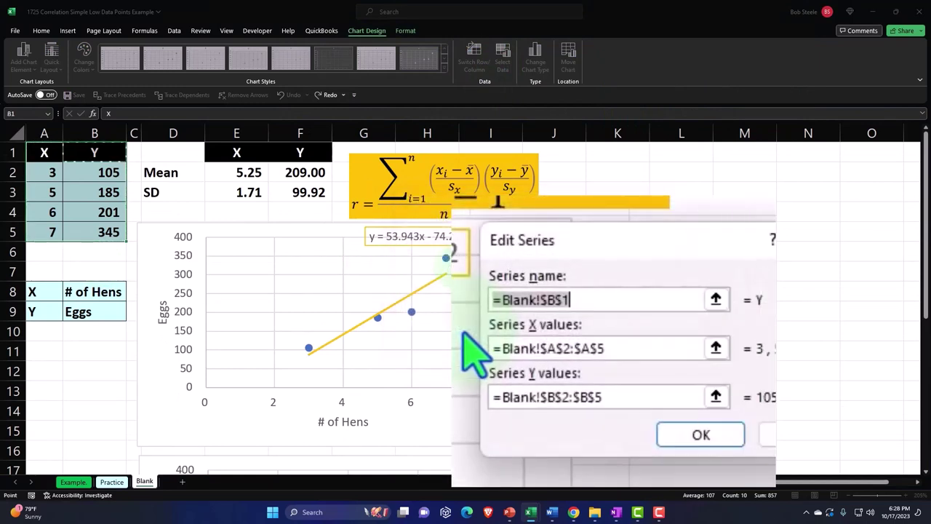
left_click(716, 349)
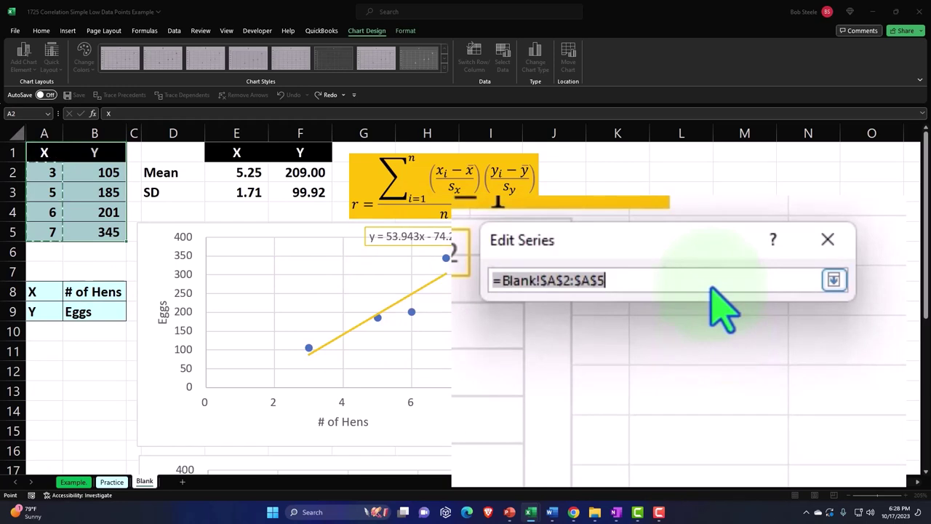
key("BackSpace")
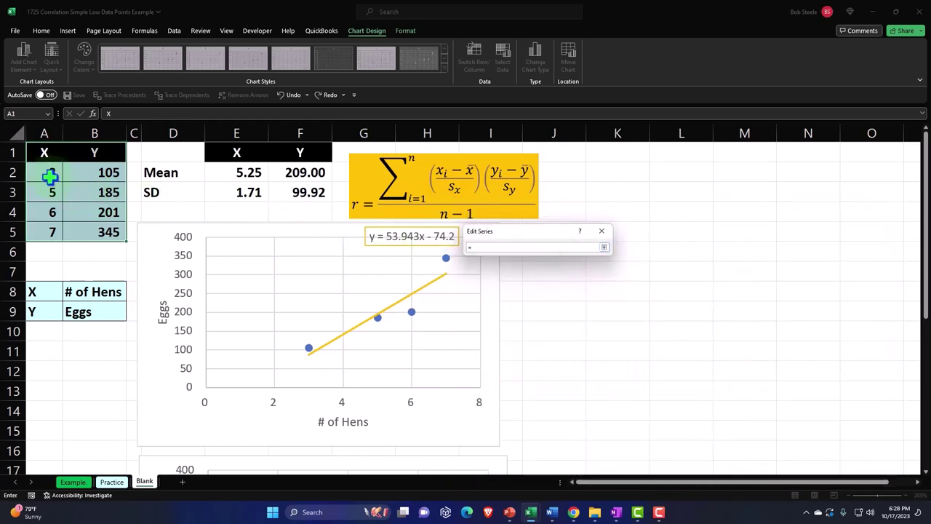
left_click_drag(88, 171, 91, 202)
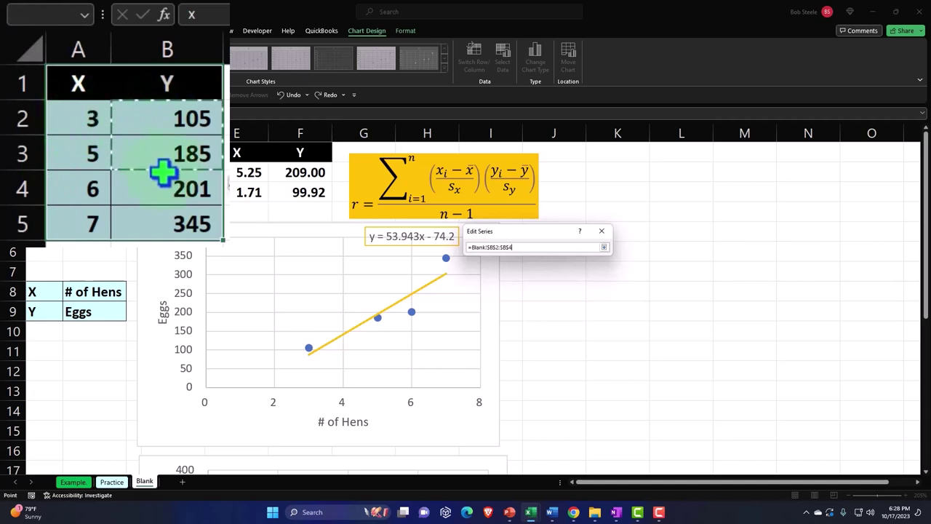
left_click_drag(163, 171, 167, 212)
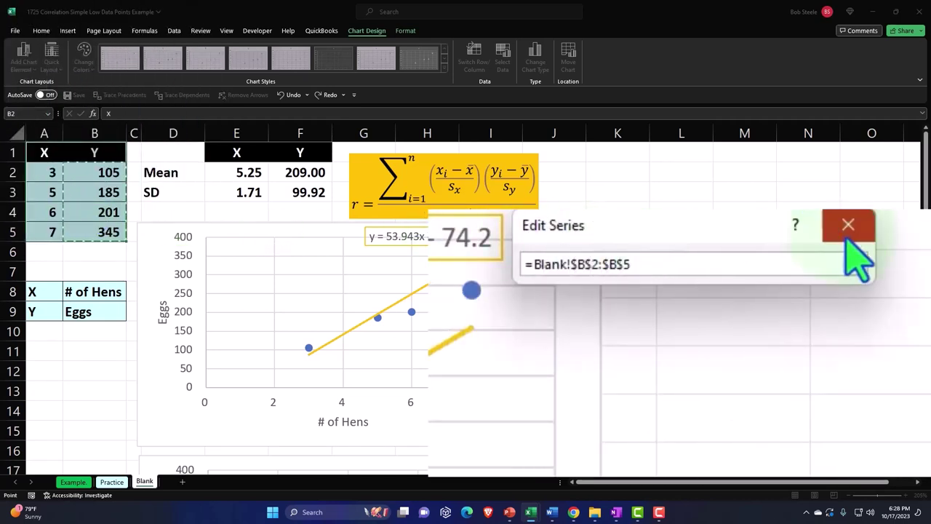
left_click(851, 264)
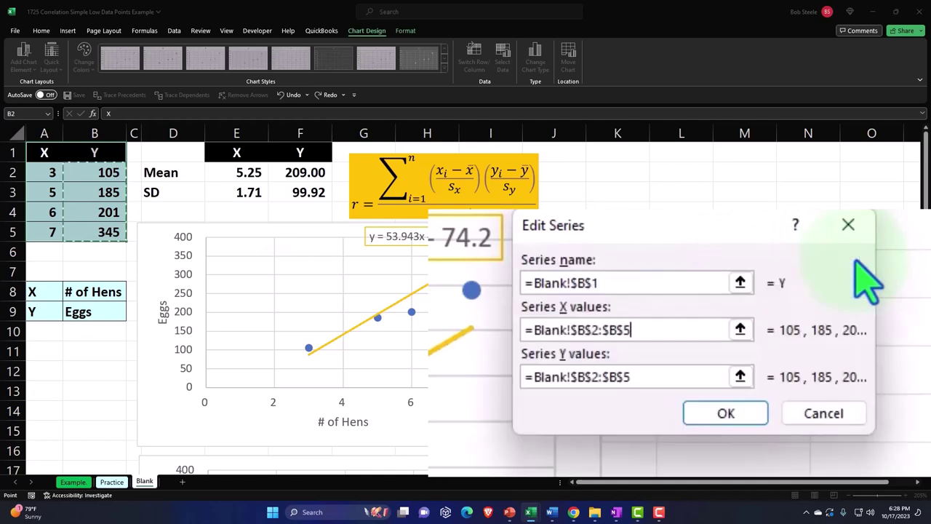
Set the series Y values to the hen counts A2:A5 and apply the change.
left_click(740, 376)
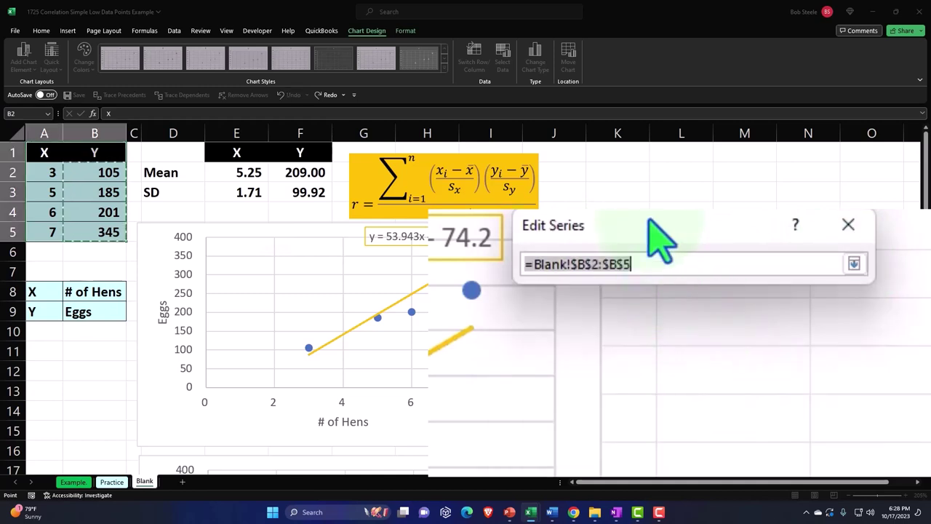
key("BackSpace")
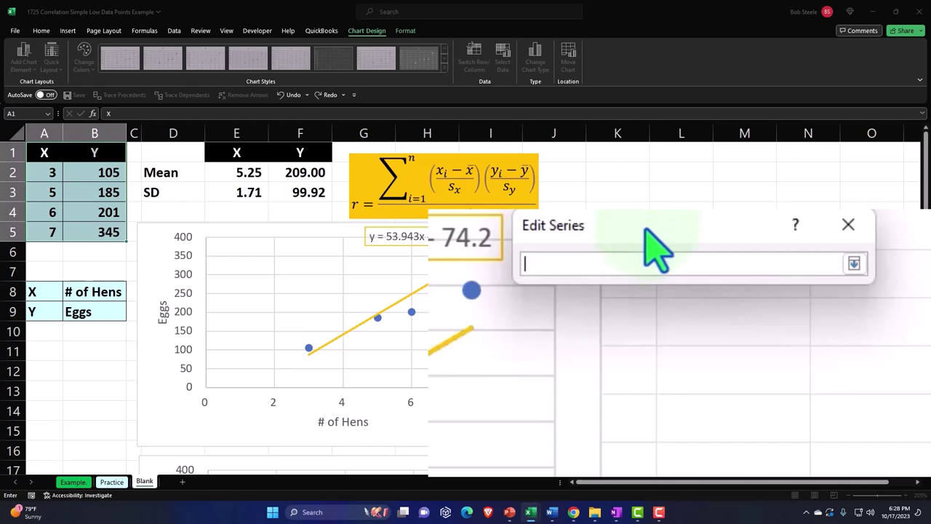
type("=")
left_click_drag(45, 181, 50, 225)
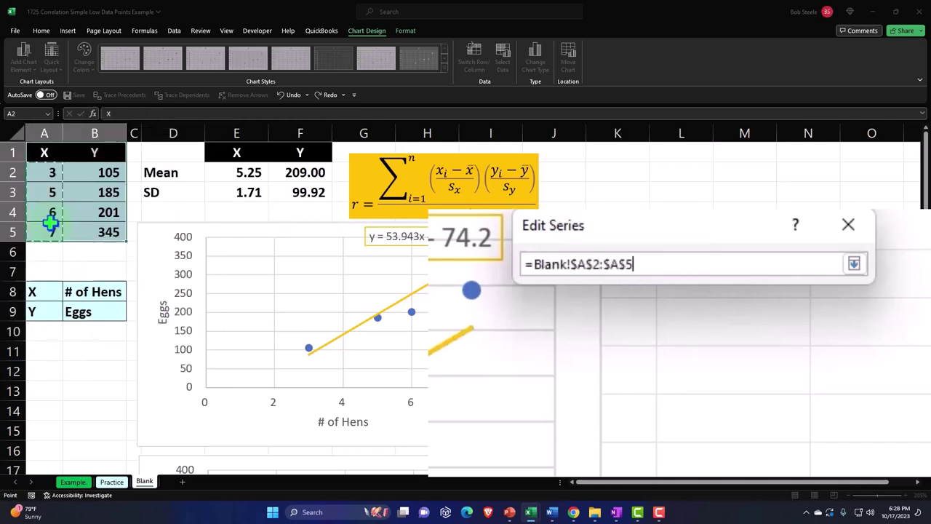
left_click(855, 264)
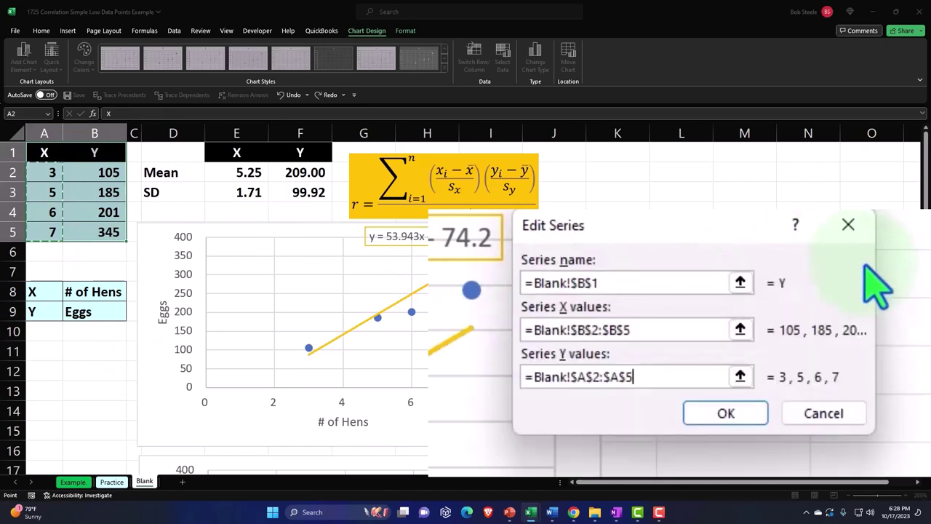
left_click(731, 413)
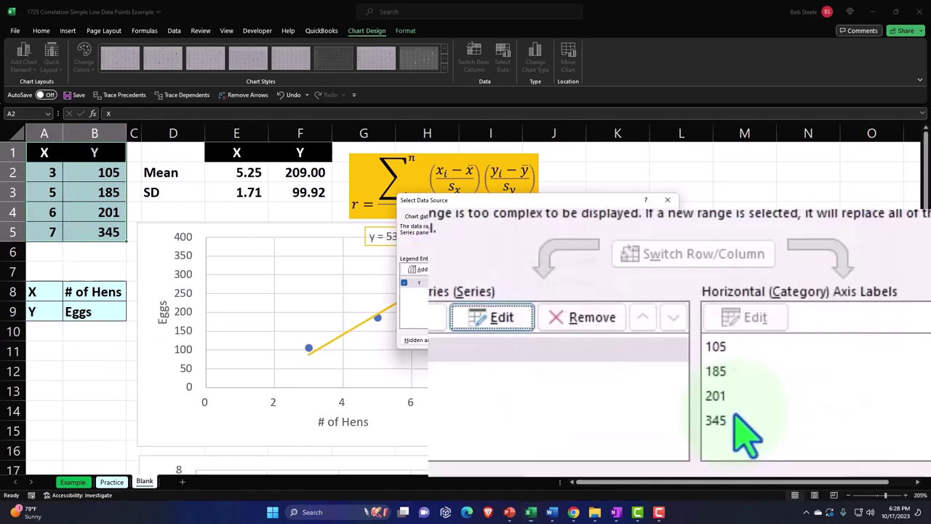
left_click(615, 343)
Undo the last change, then add a linear trendline to the second chart with its More Options pane.
scroll(613, 320, "down", 4)
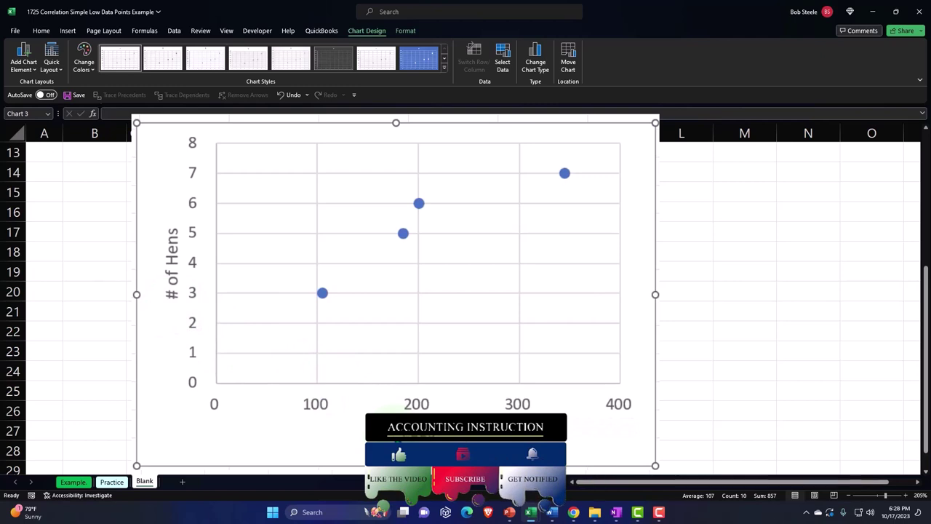
key("ctrl+z")
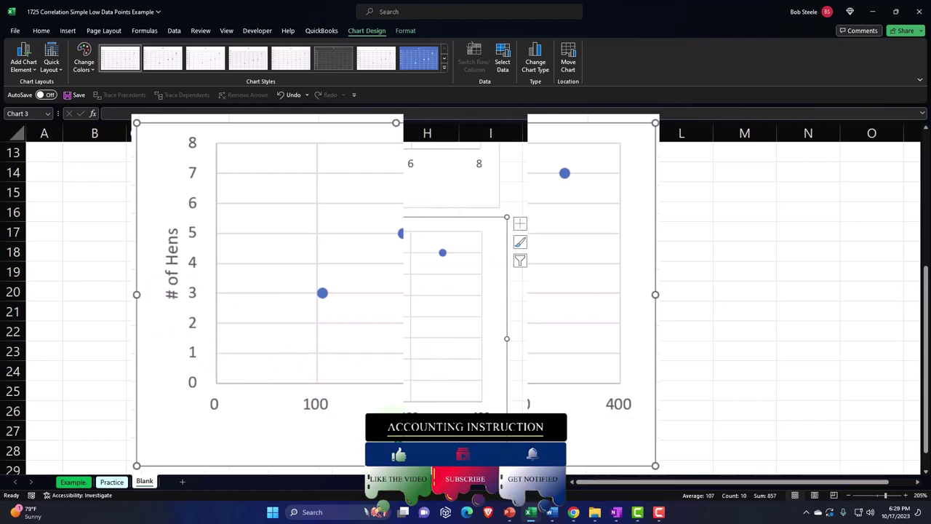
left_click(519, 227)
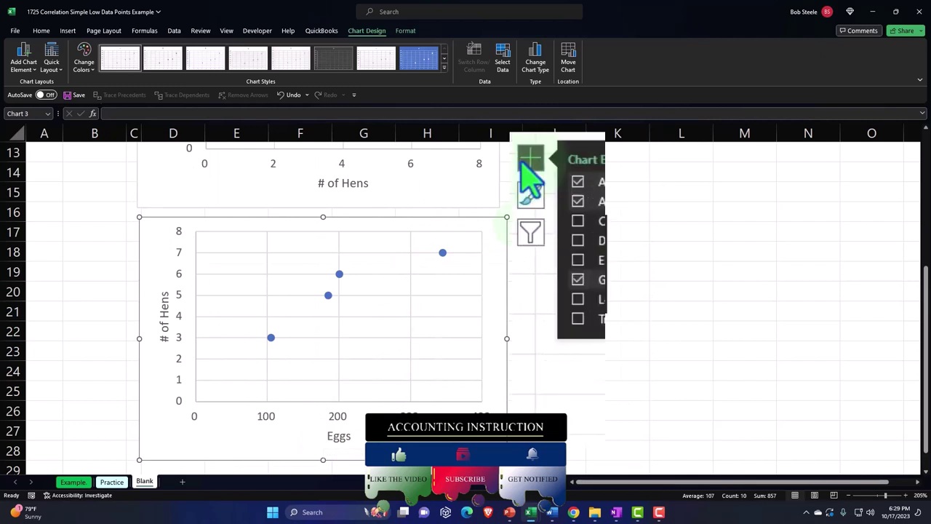
left_click(579, 320)
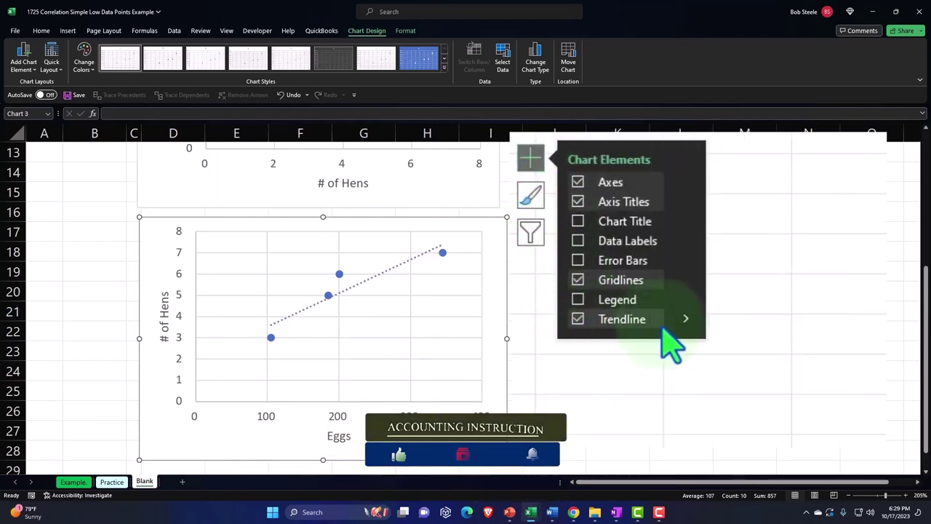
left_click(685, 320)
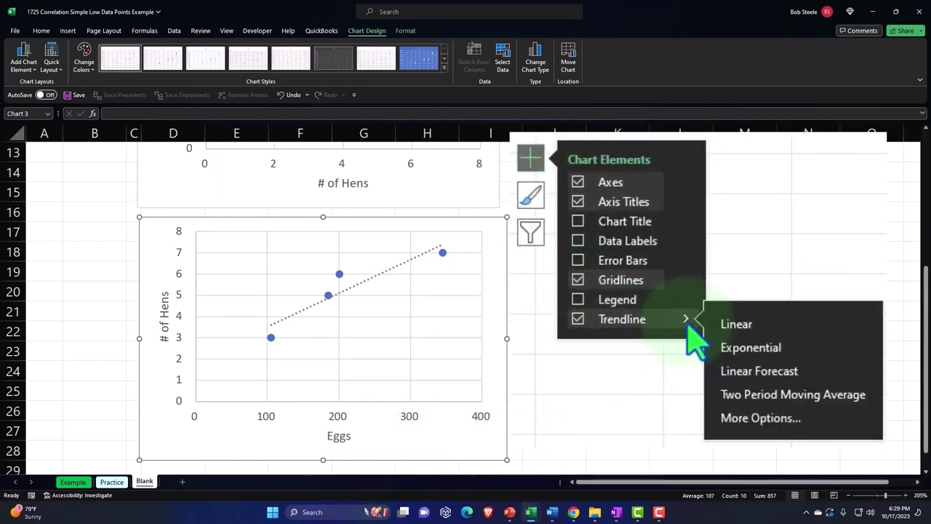
left_click(736, 417)
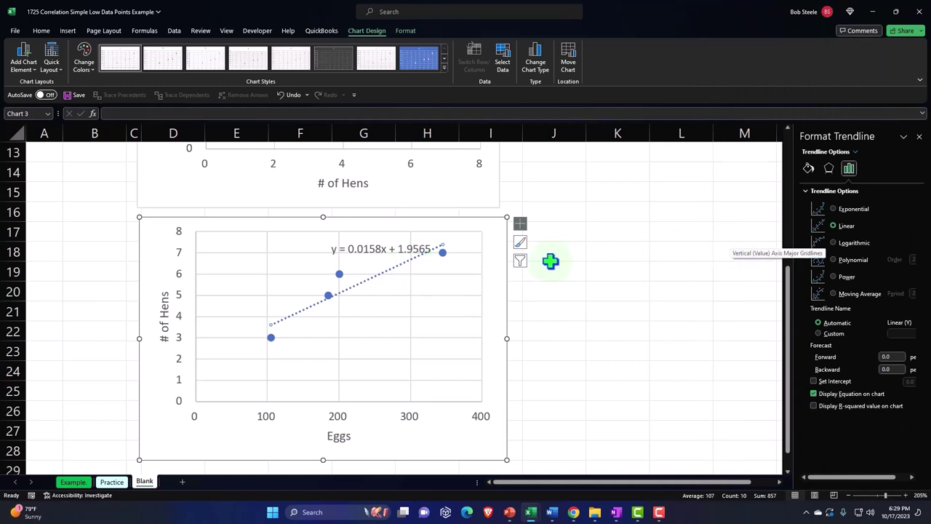
Change the second chart's dotted trendline to a solid yellow line.
left_click(535, 166)
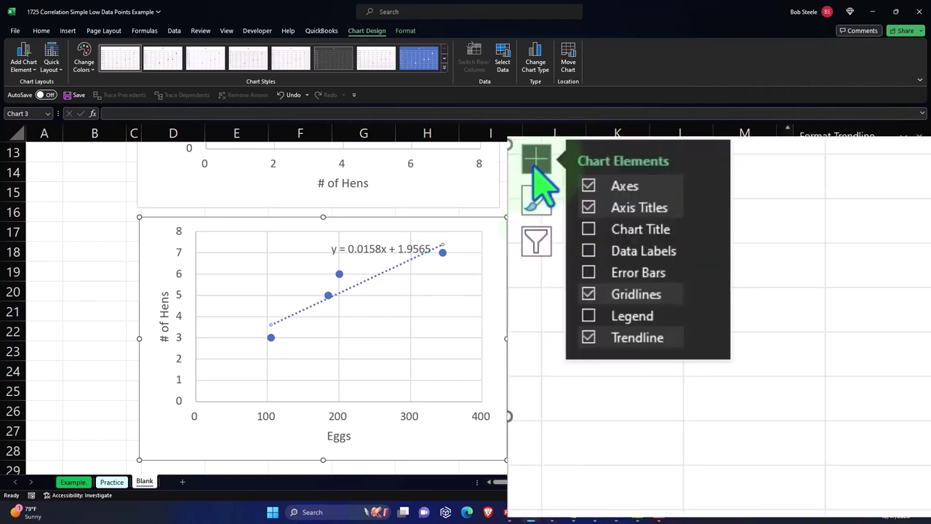
left_click(709, 341)
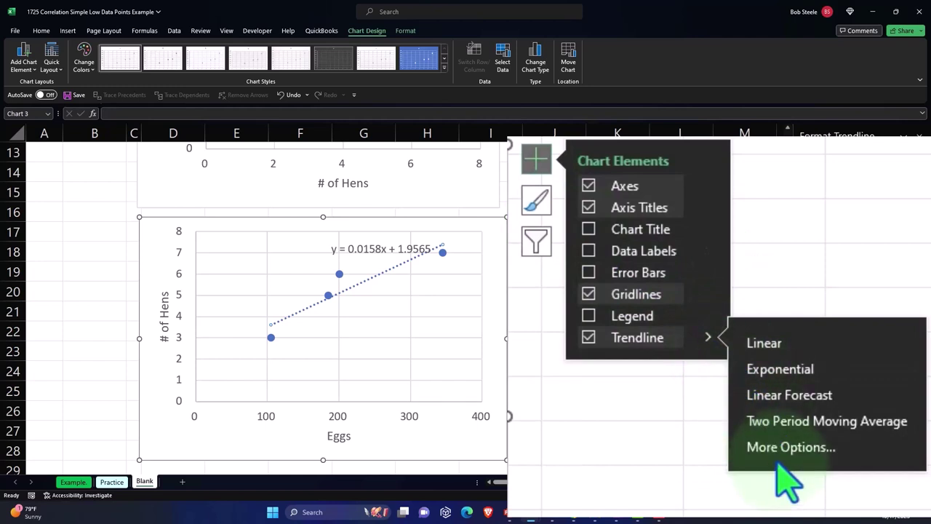
left_click(627, 358)
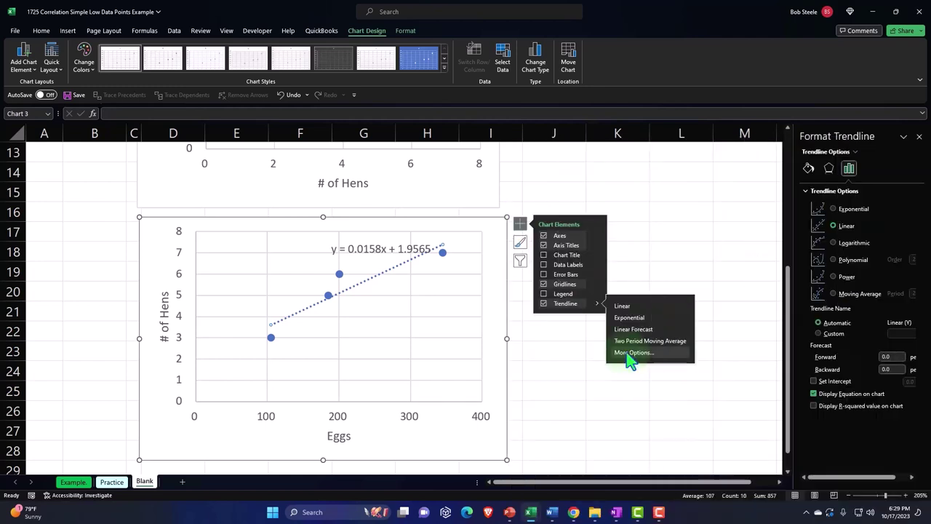
left_click(808, 168)
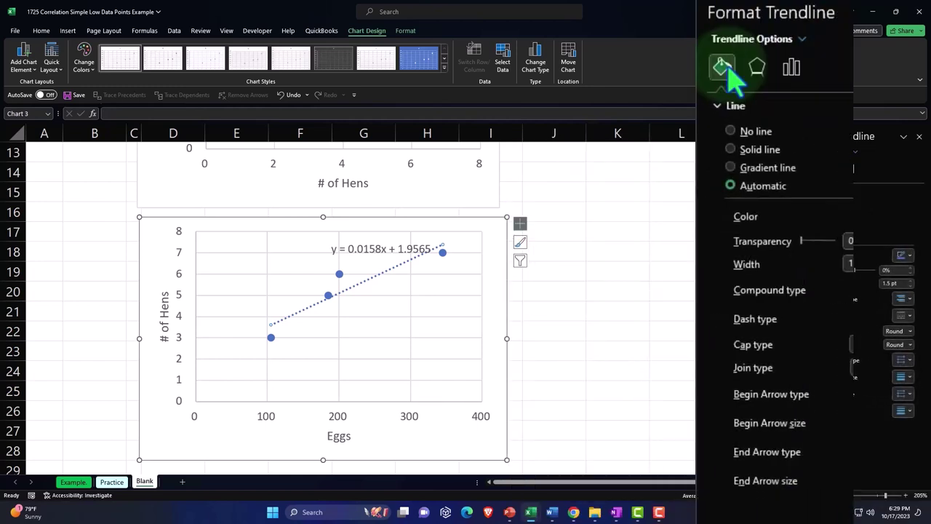
left_click(892, 317)
left_click(893, 340)
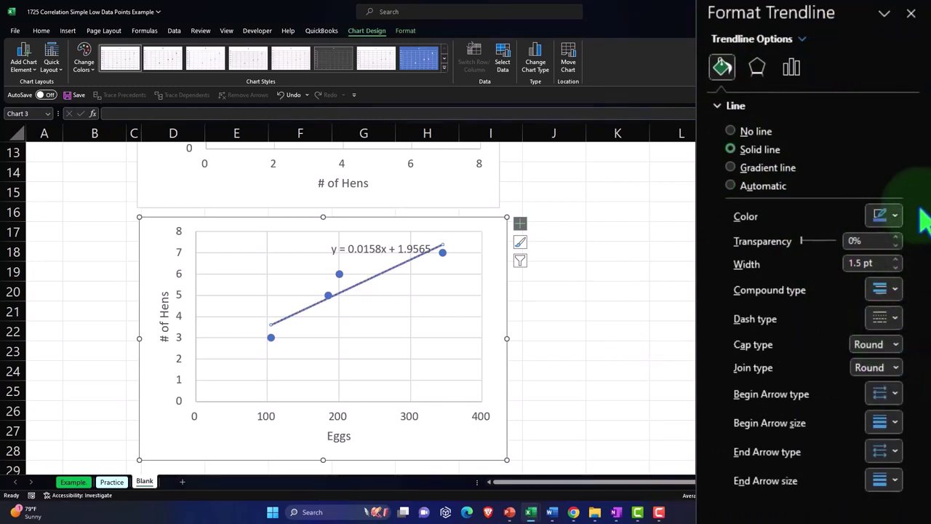
left_click(886, 215)
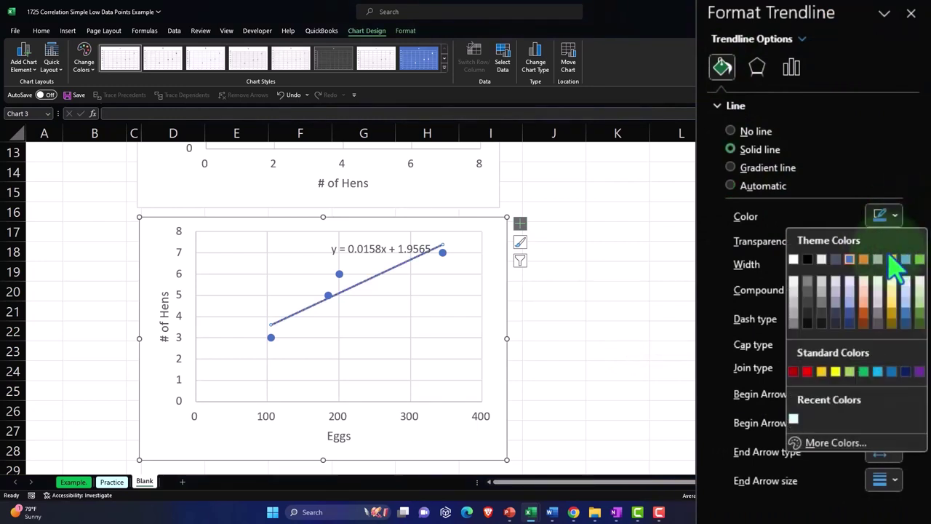
left_click(835, 372)
left_click(697, 298)
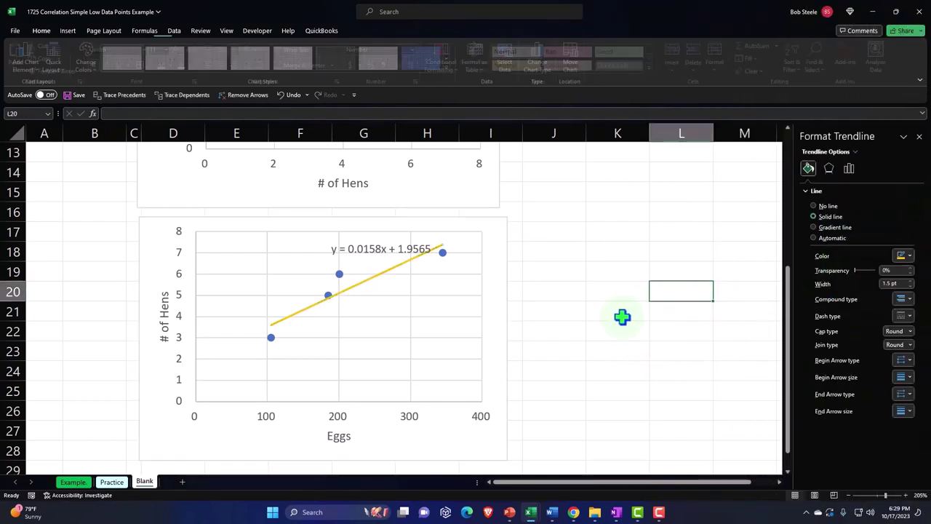
scroll(619, 317, "up", 4)
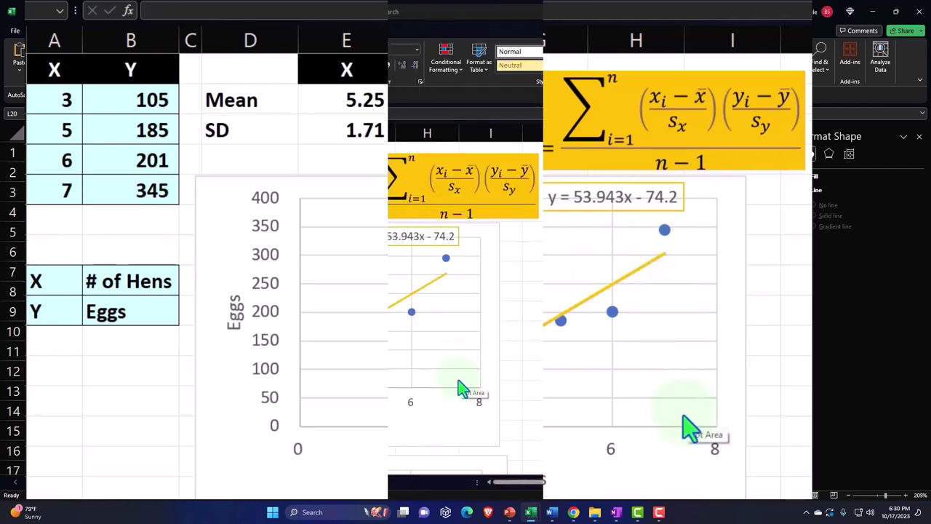
Widen column G to about 32 and resize the Eggs vs # of Hens scatter chart.
left_click(609, 290)
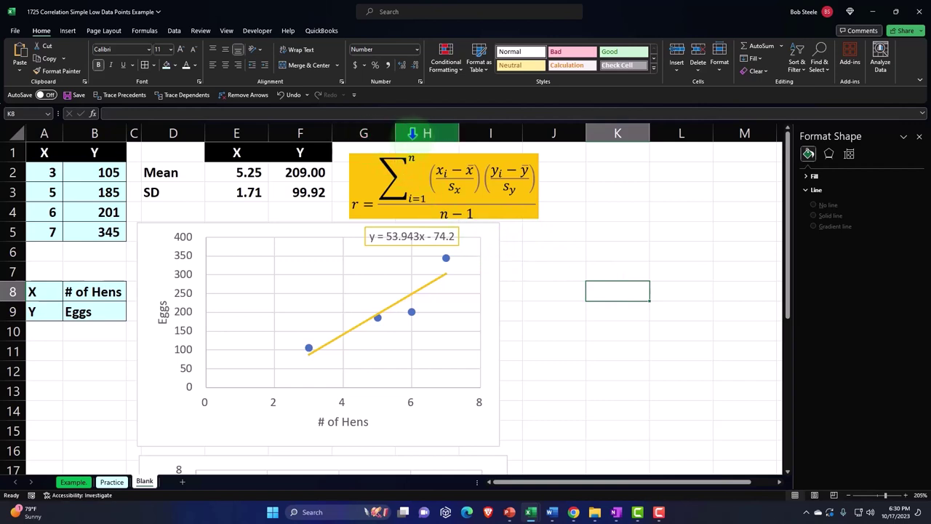
left_click_drag(395, 132, 559, 131)
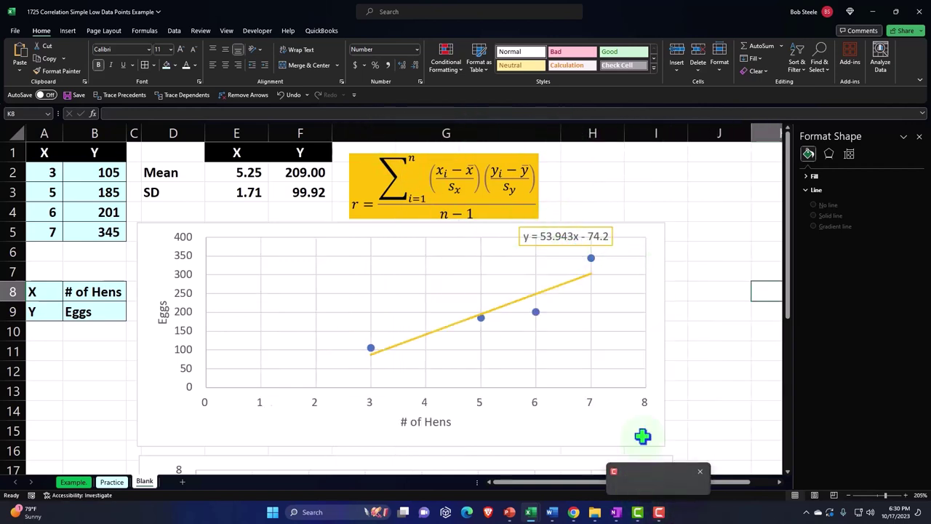
left_click(642, 436)
left_click_drag(662, 443, 550, 432)
Resize the second scatter chart to match the first chart's width.
scroll(567, 420, "down", 4)
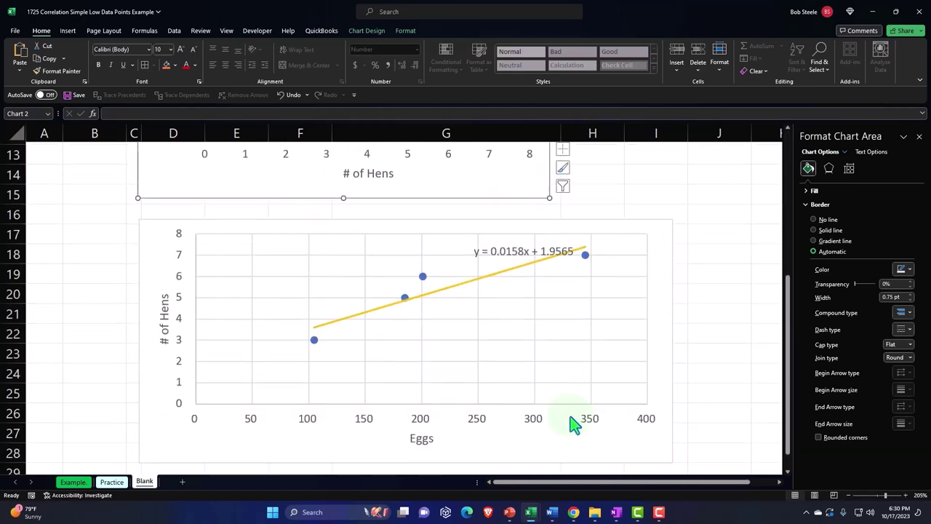
scroll(574, 425, "down", 1)
left_click(674, 399)
left_click_drag(675, 399, 500, 386)
scroll(509, 415, "up", 1)
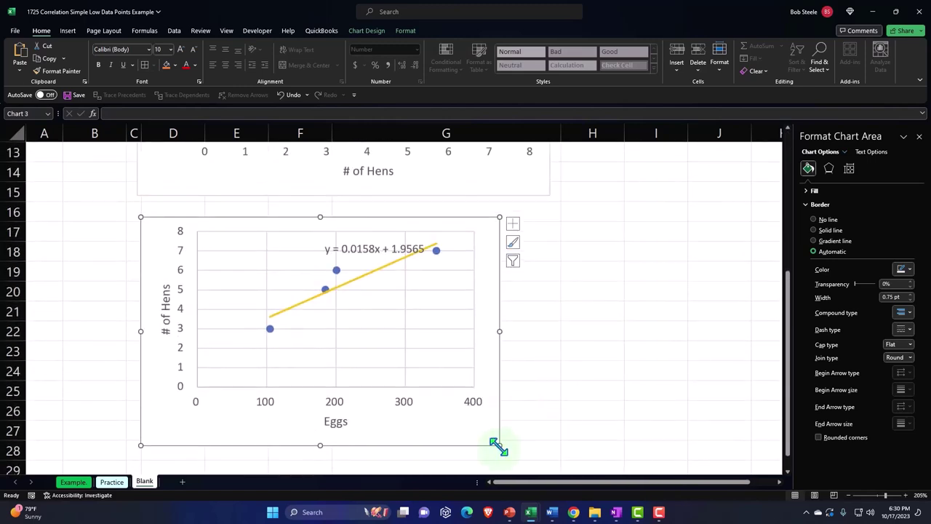
left_click_drag(498, 447, 547, 450)
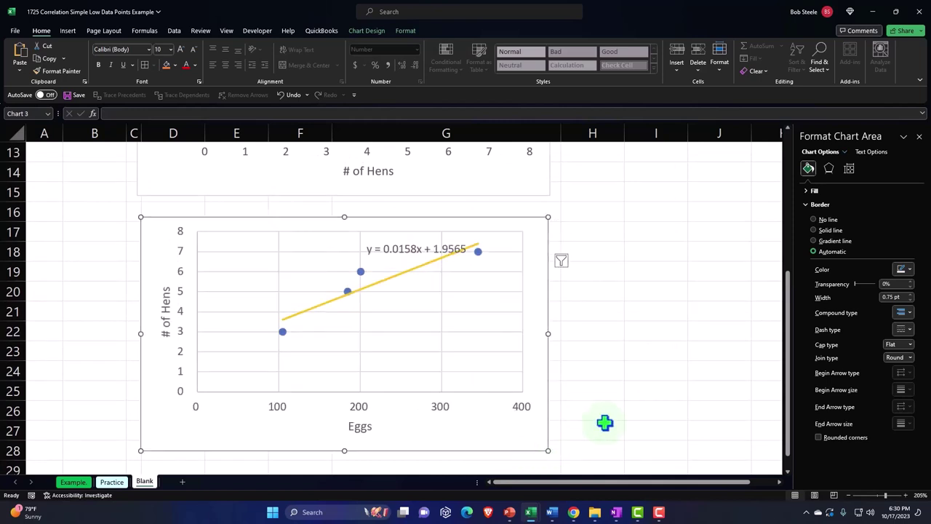
scroll(610, 415, "up", 4)
left_click(612, 268)
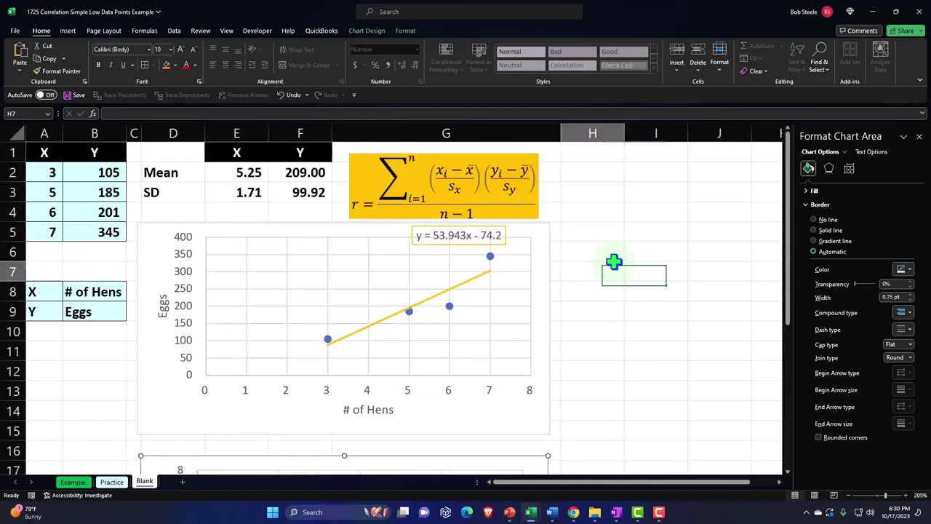
Copy the X and Y data from A1:B5 into a new table starting at H1.
left_click(918, 137)
left_click(593, 160)
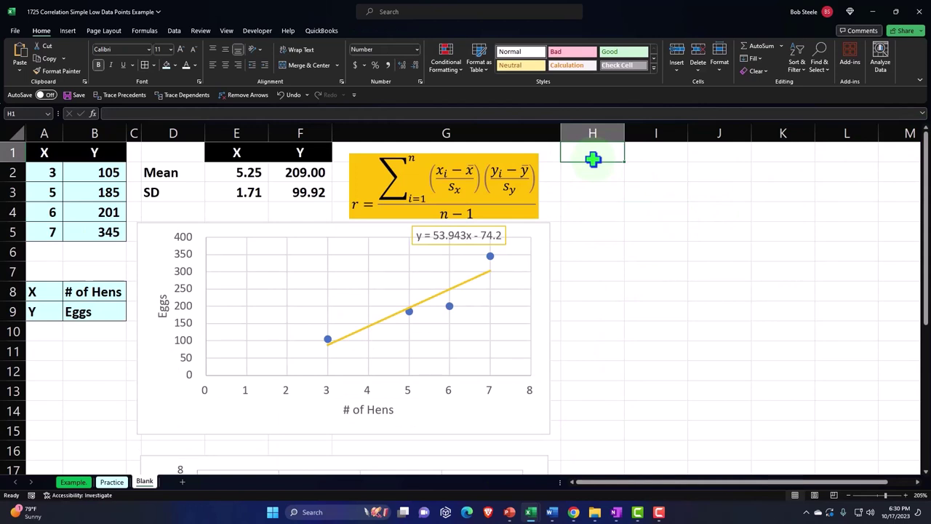
type("x")
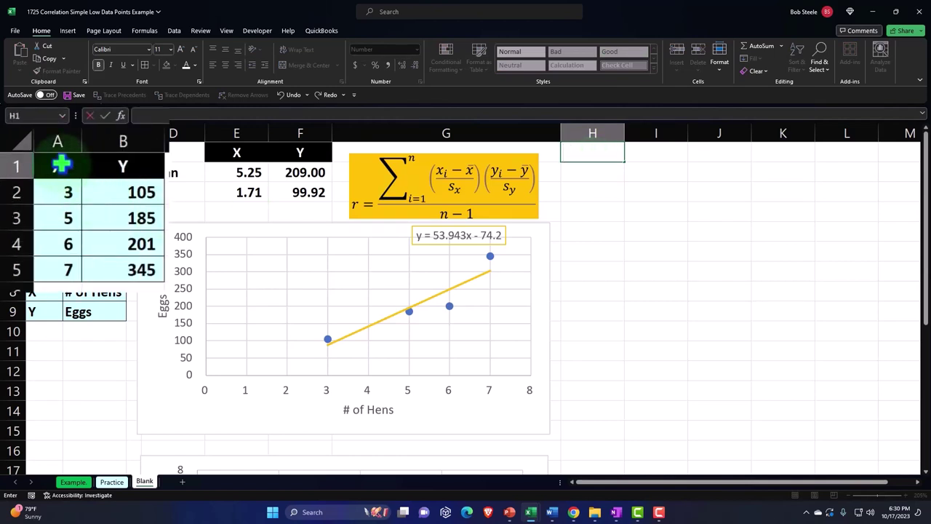
left_click_drag(44, 152, 102, 228)
key("ctrl+c")
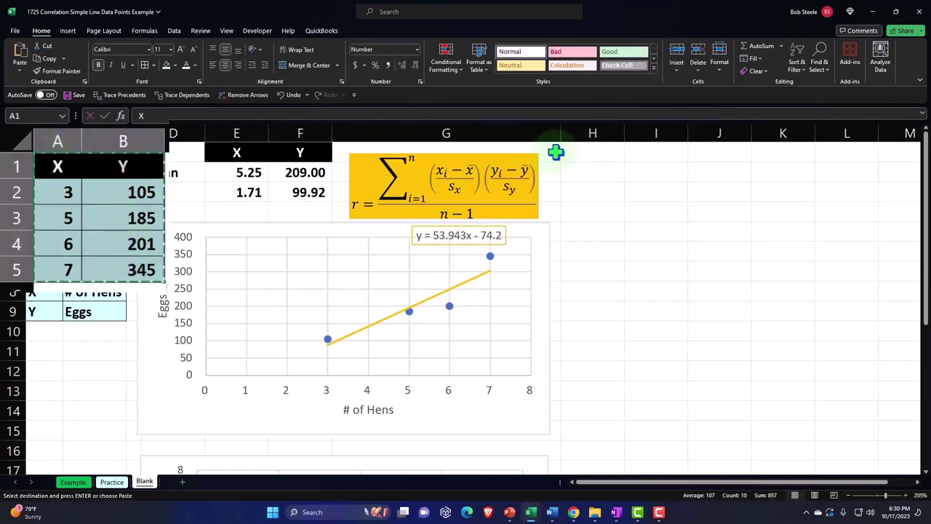
left_click(593, 153)
key("ctrl+v")
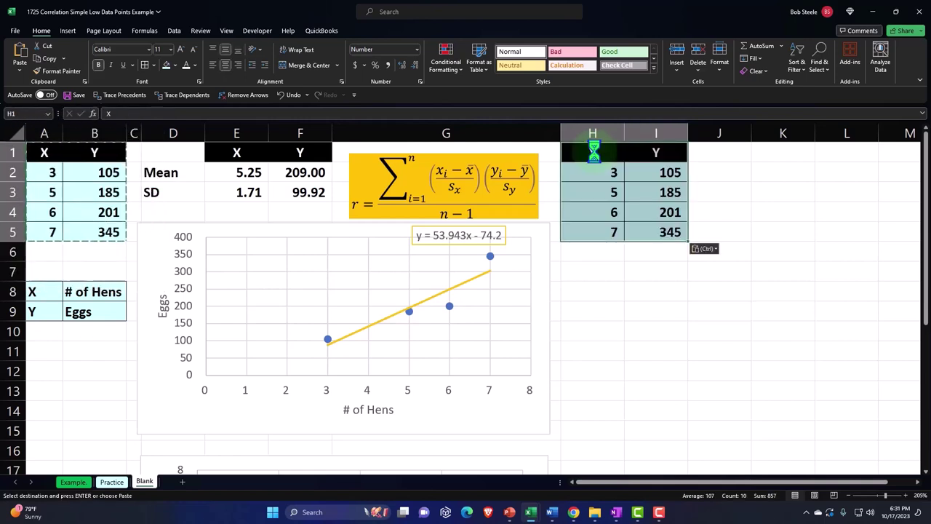
left_click(638, 300)
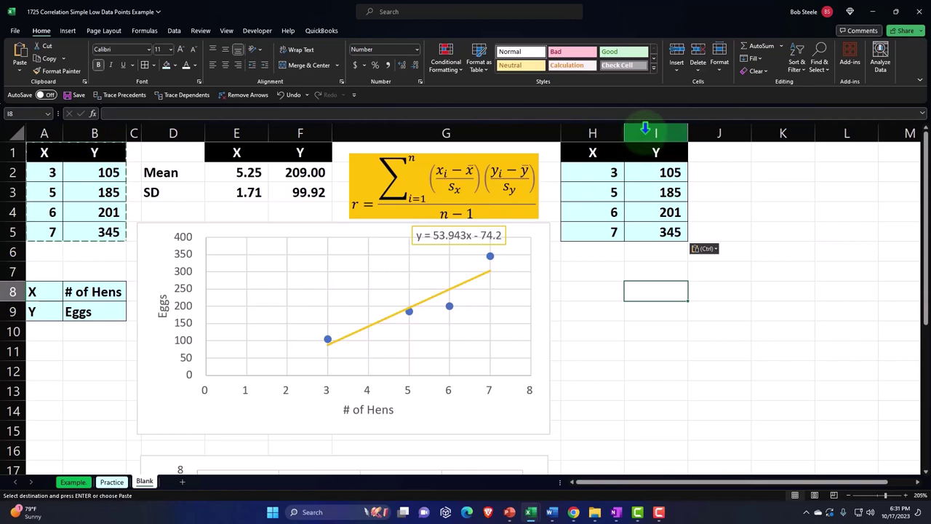
Insert two blank columns I and J between the copied X and Y values.
left_click_drag(645, 130, 710, 131)
left_click_drag(794, 132, 806, 182)
right_click(810, 187)
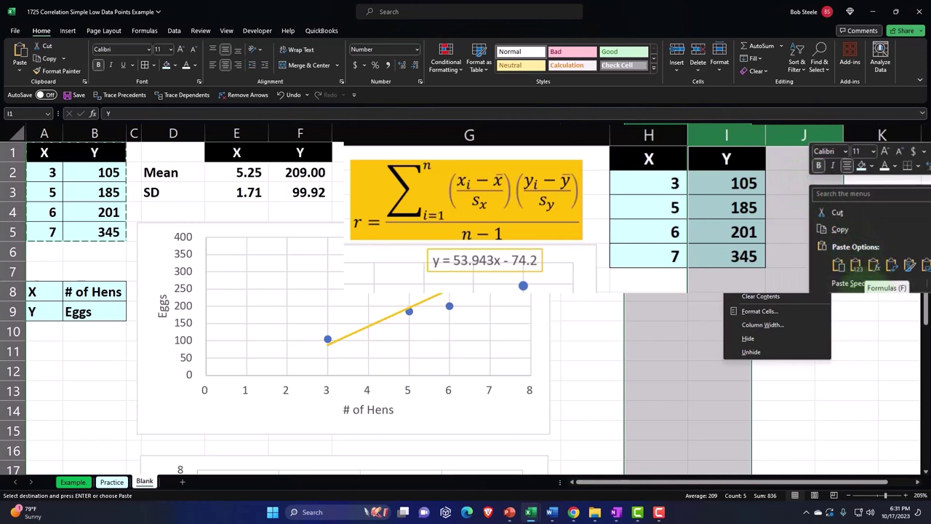
left_click(756, 268)
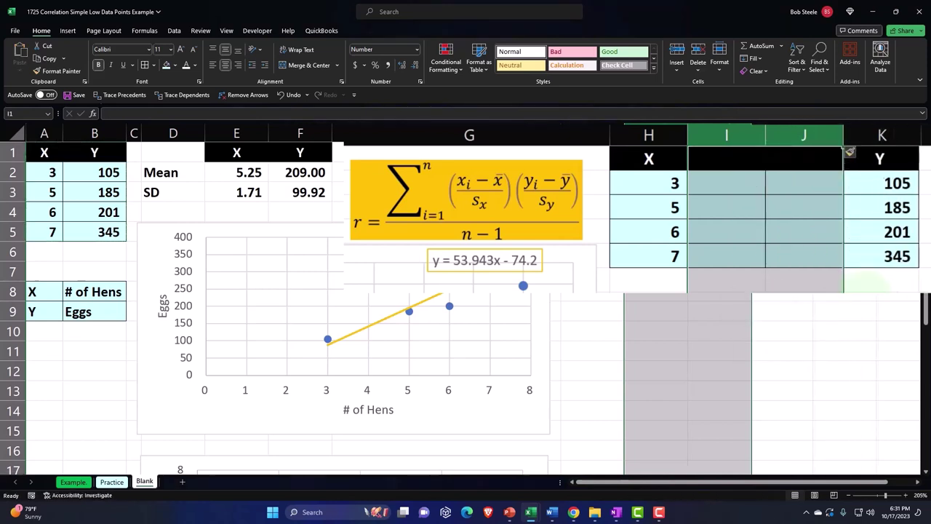
Type the heading X-X in cell I1.
left_click(716, 161)
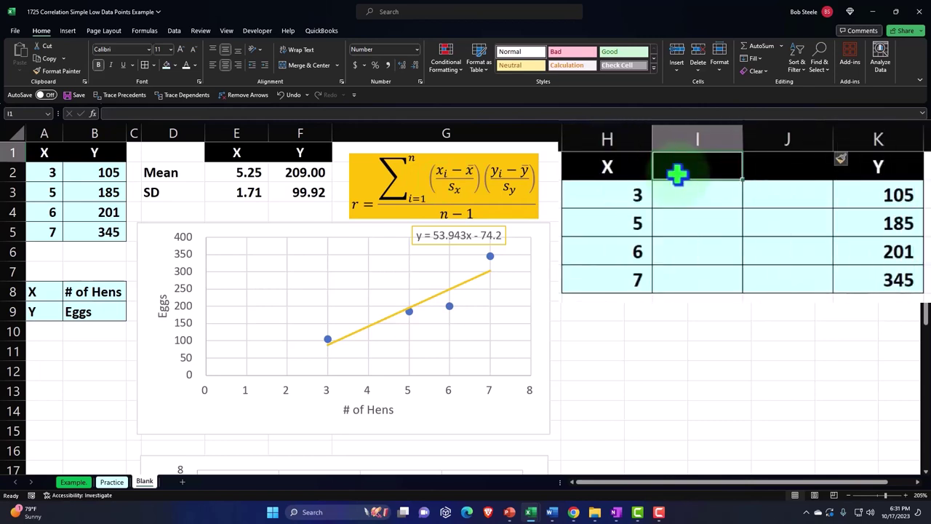
type("X-")
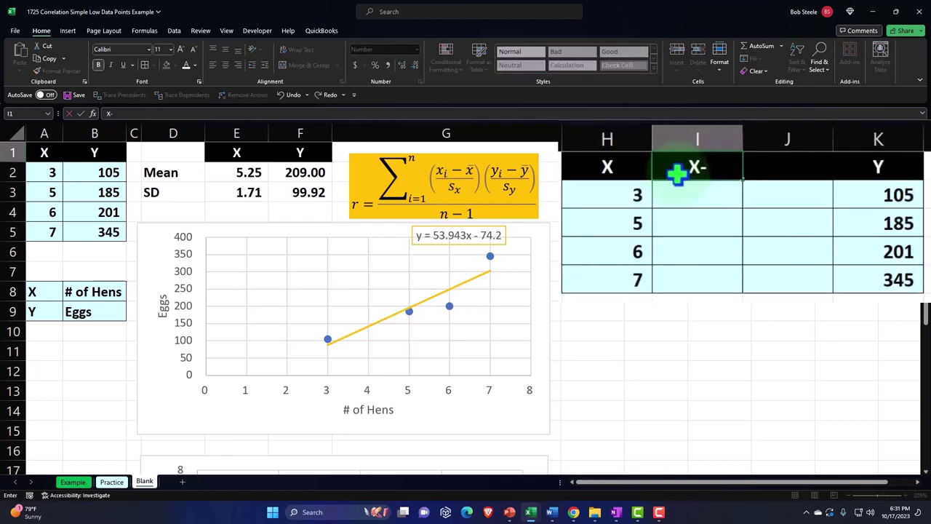
type("SD")
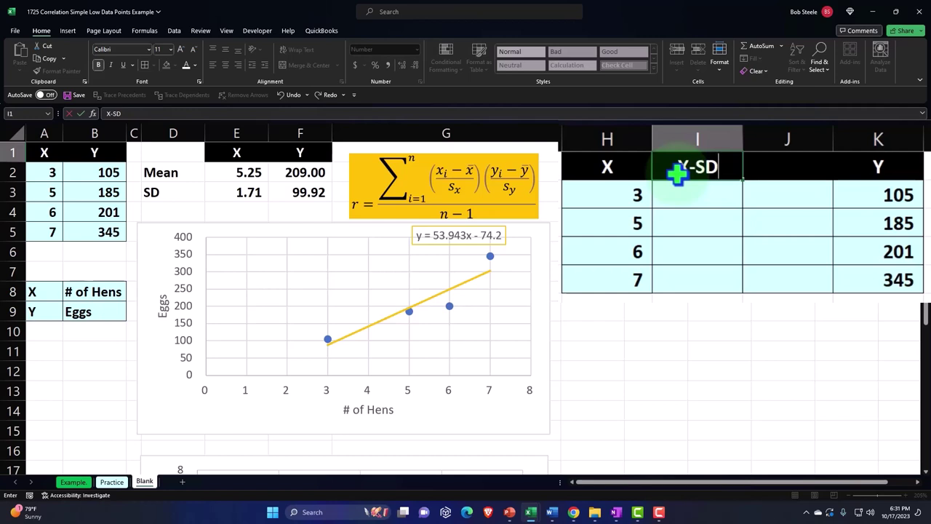
key("BackSpace")
key("BackSpace")
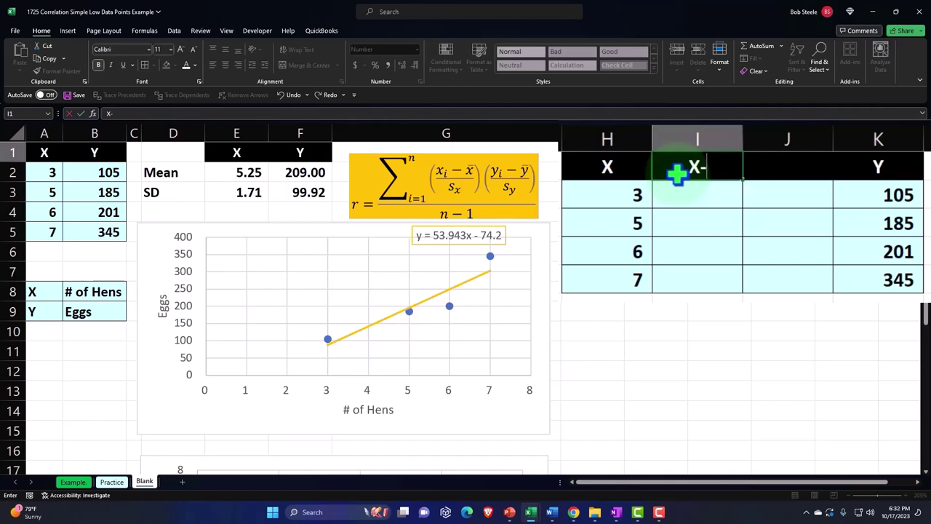
type("x")
key("BackSpace")
type("X")
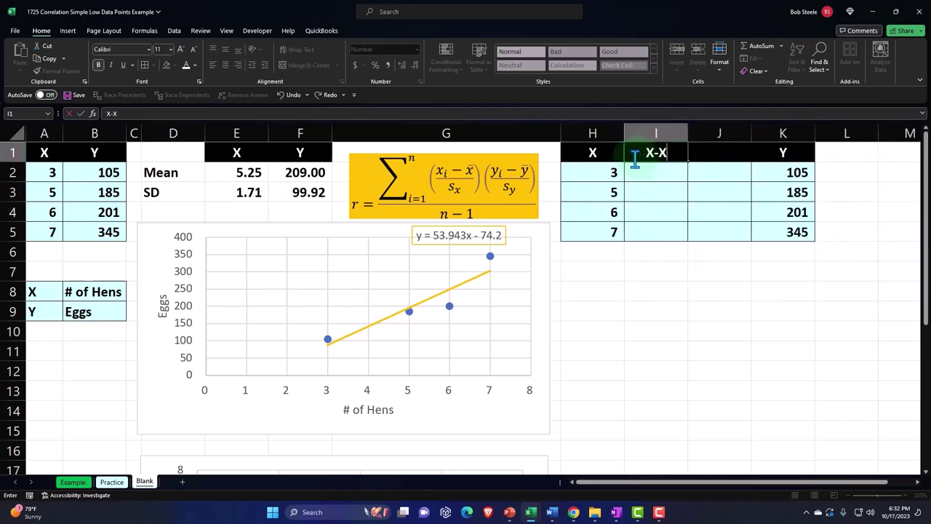
Add a combining overline over the last X from Insert > Symbol, making X-X̄.
left_click(68, 31)
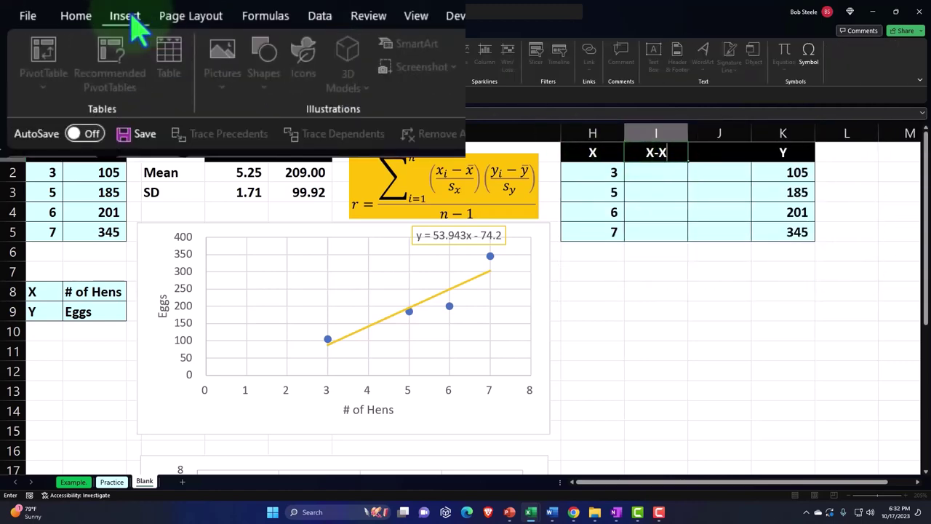
left_click(810, 57)
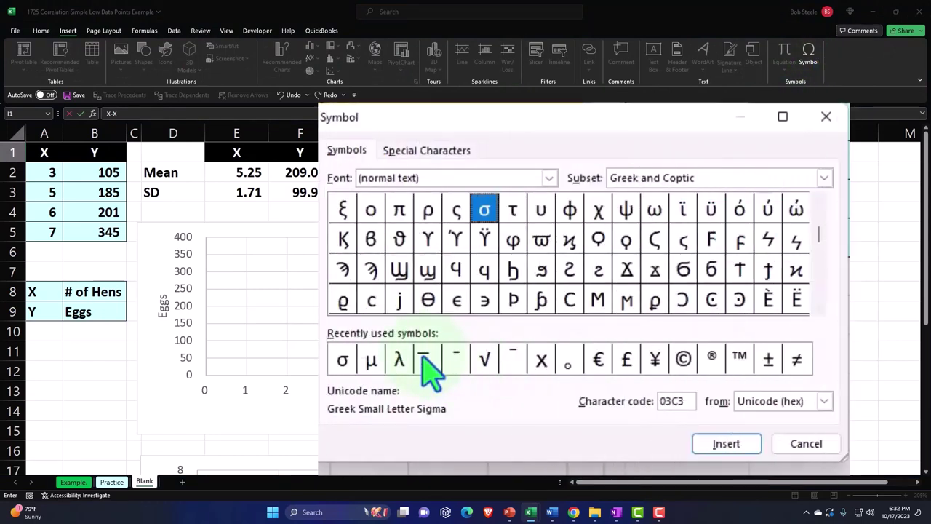
left_click(425, 358)
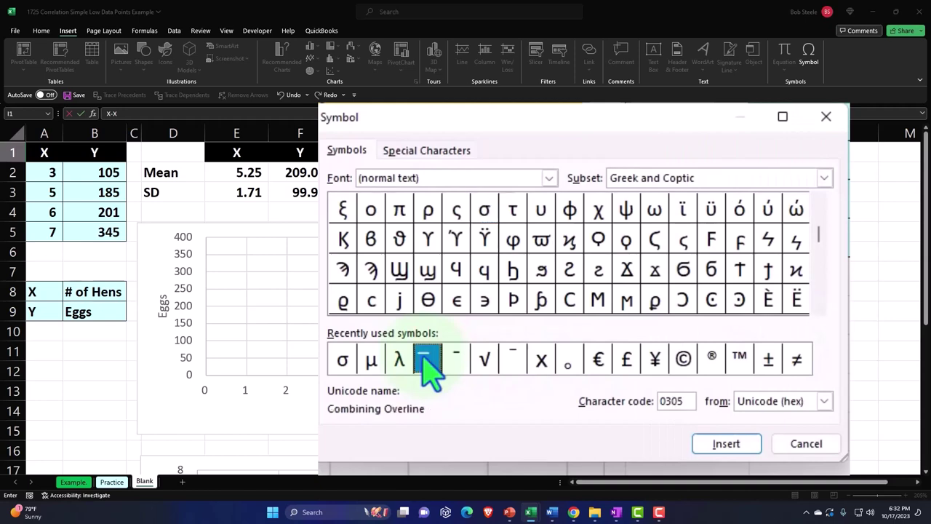
left_click(605, 336)
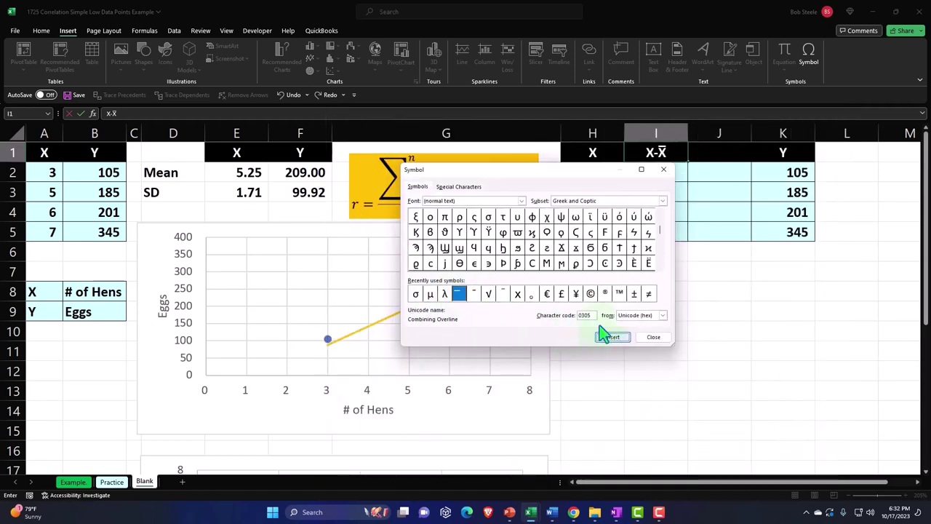
left_click_drag(519, 175, 691, 248)
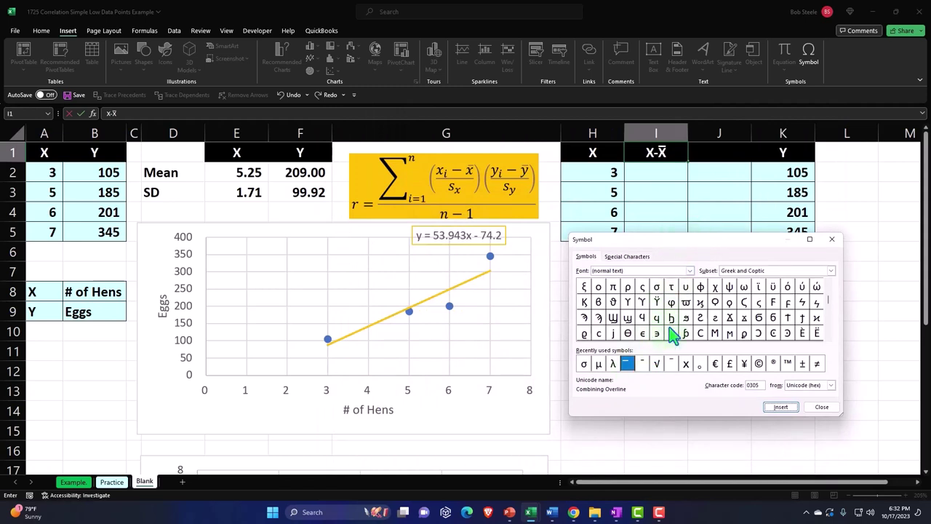
Enter the deviation formula =H2-$E$2 in I2.
left_click(833, 240)
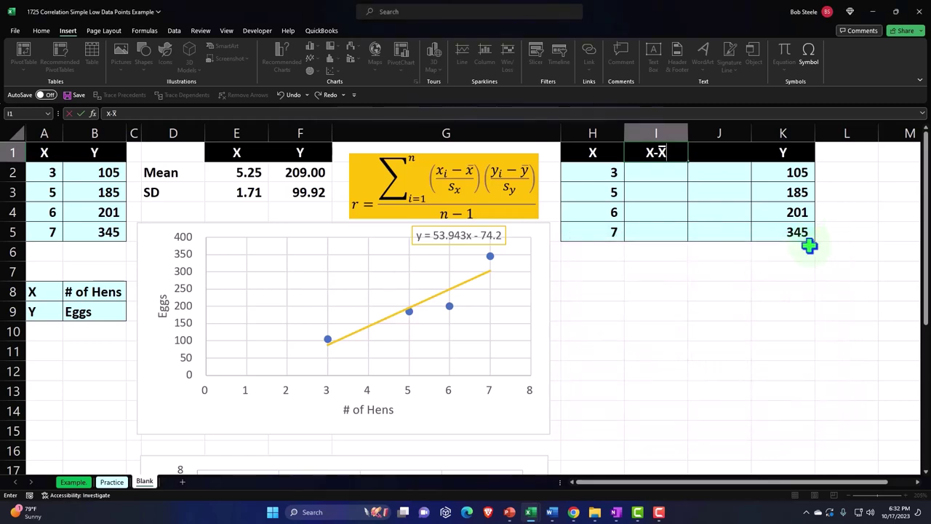
left_click(639, 172)
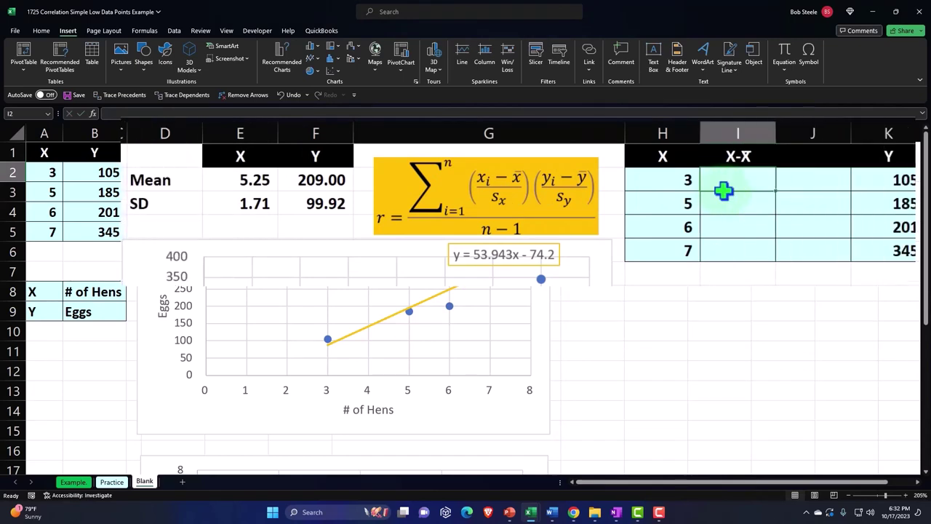
type("=")
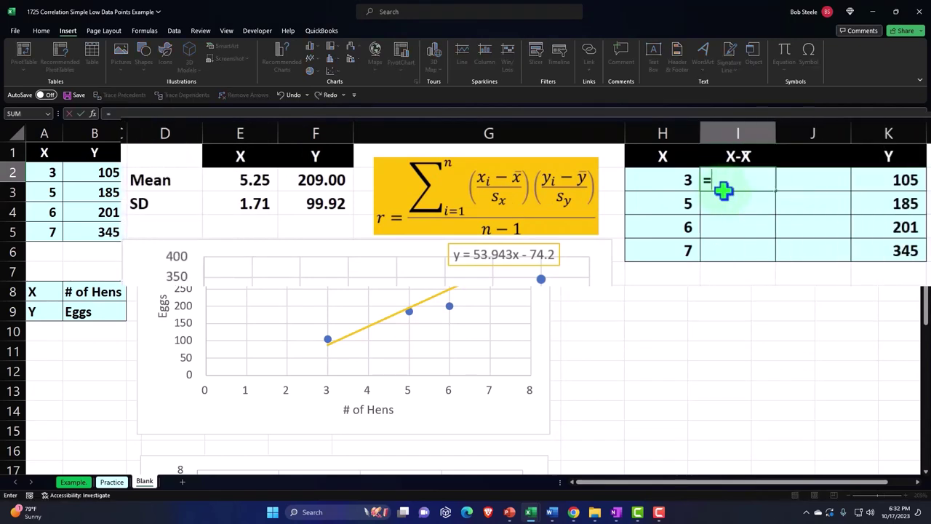
key("Left")
type("-")
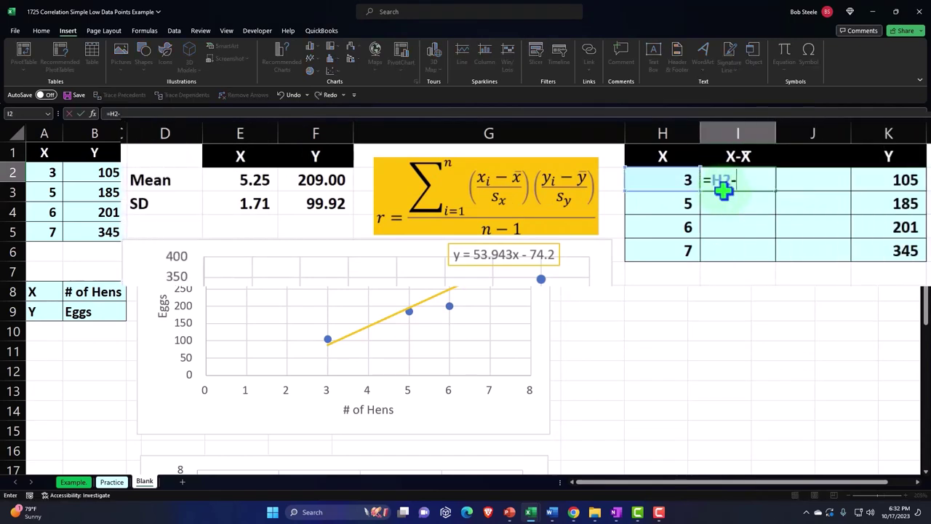
key("Left")
key("Left")
key("Left")
key("Left")
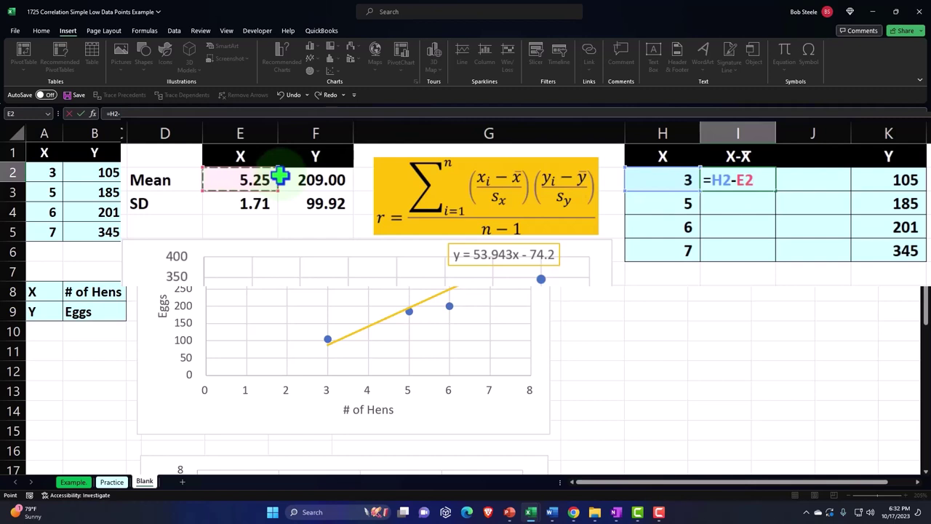
key("F4")
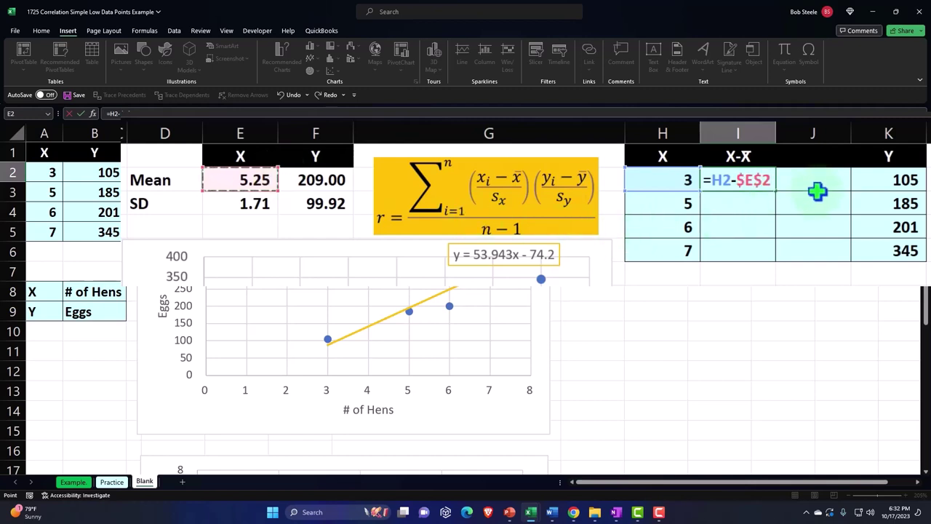
key("ctrl+Return")
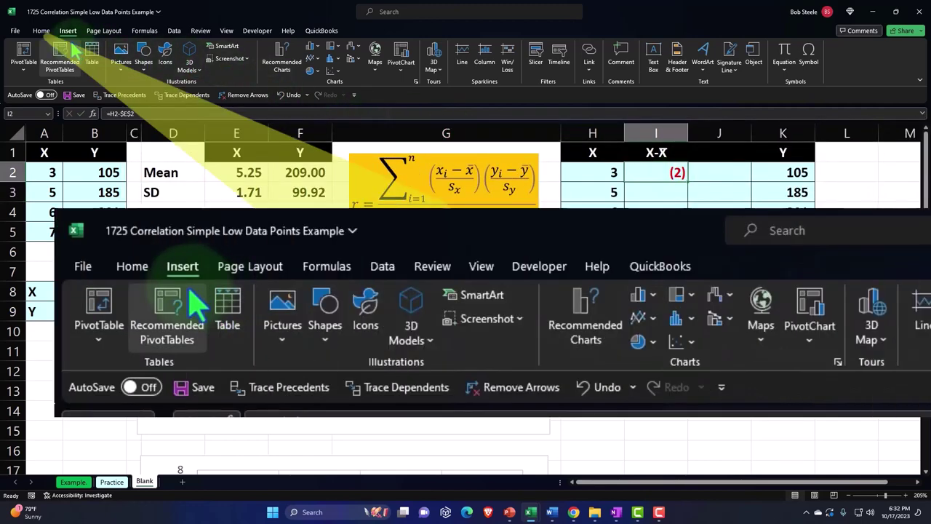
Show the deviation with two decimals and fill it down to I5.
left_click(41, 32)
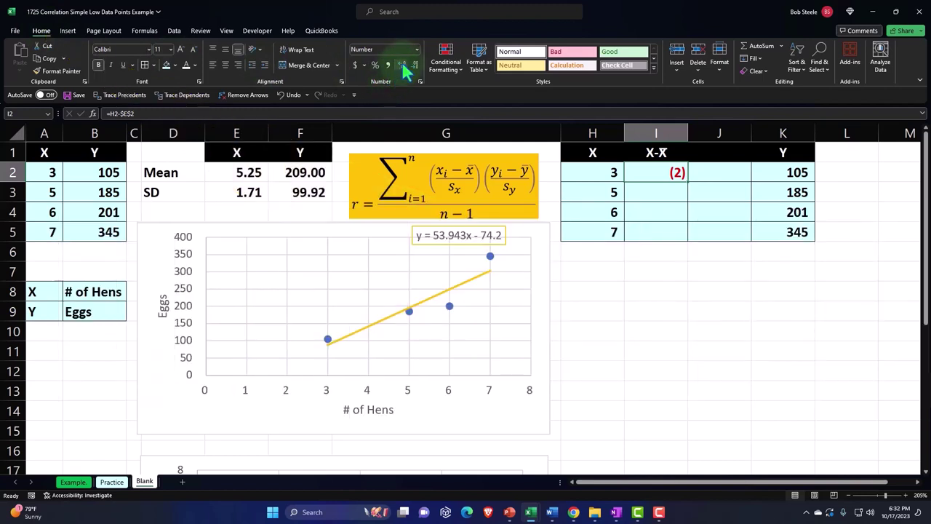
left_click(402, 65)
left_click(402, 65)
double_click(688, 183)
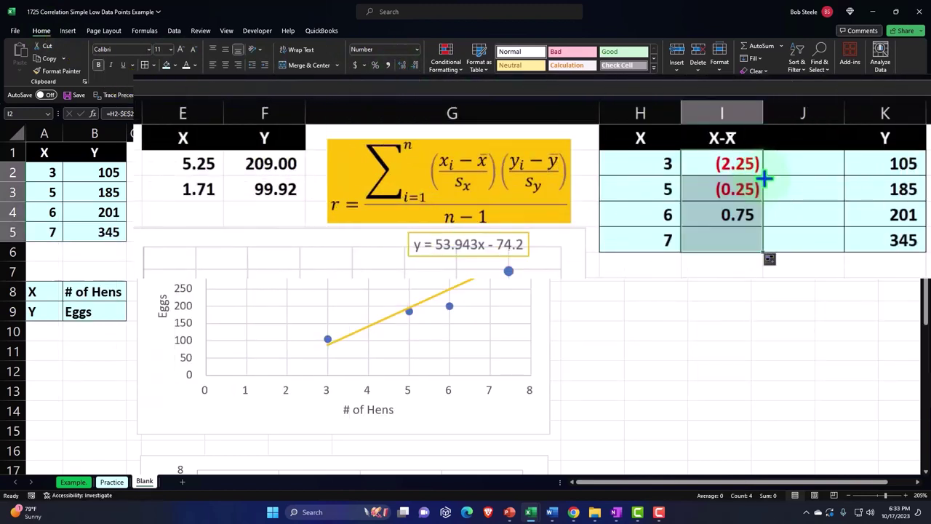
Head column J with 'Z of X' in J1.
left_click(806, 141)
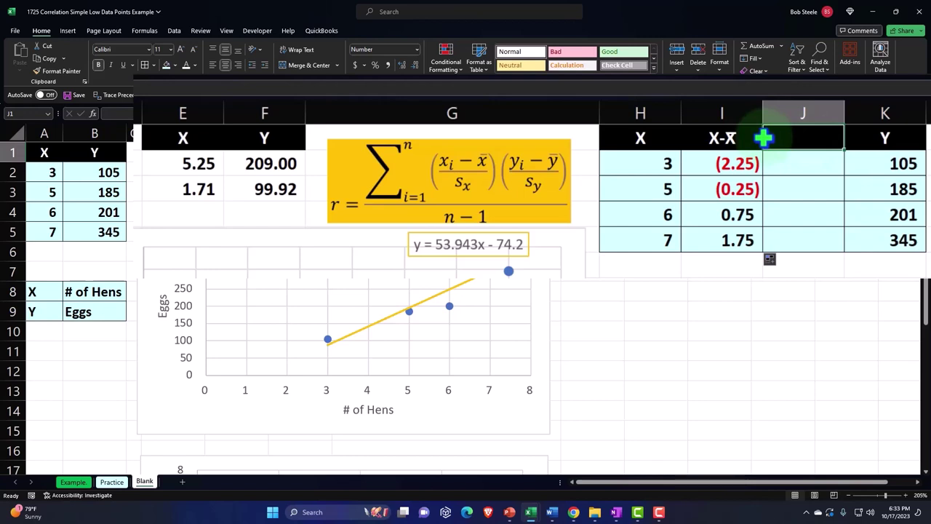
left_click_drag(763, 138, 811, 145)
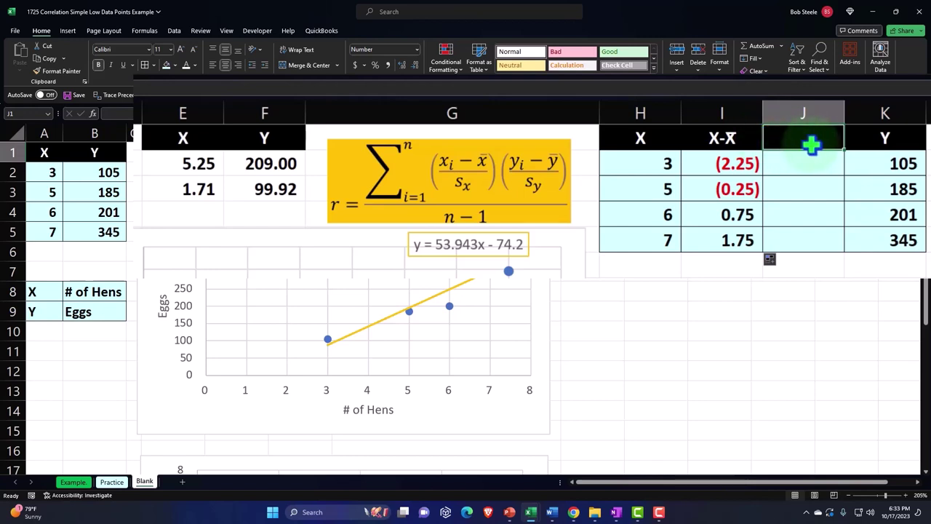
type("X")
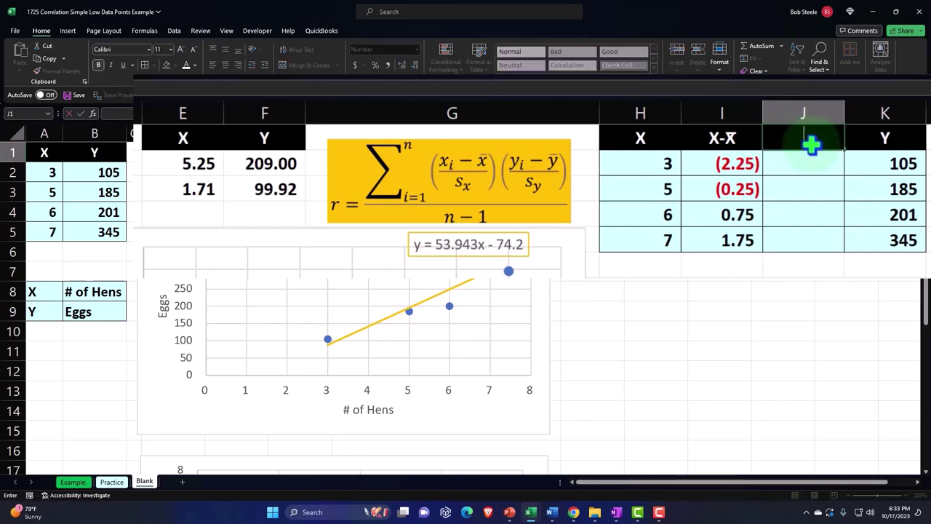
type(" of X")
key("Return")
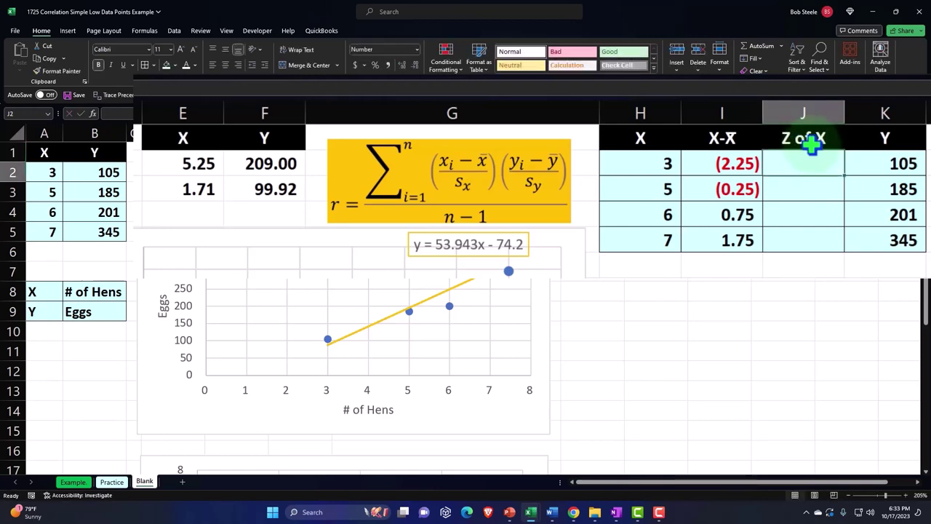
Enter the Z score formula =I2/$E$3 in J2.
type("=")
key("Left")
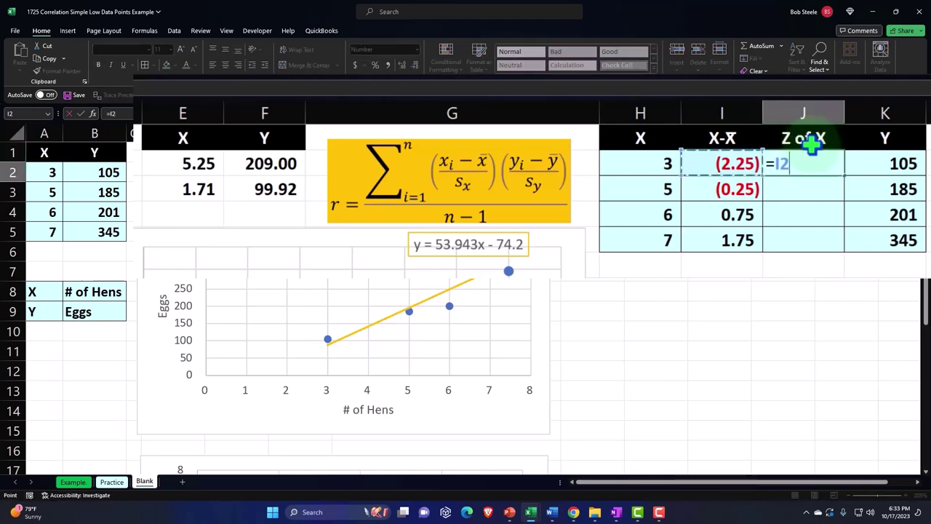
type("/")
key("Left")
key("Left")
key("Left")
key("Left")
key("Left")
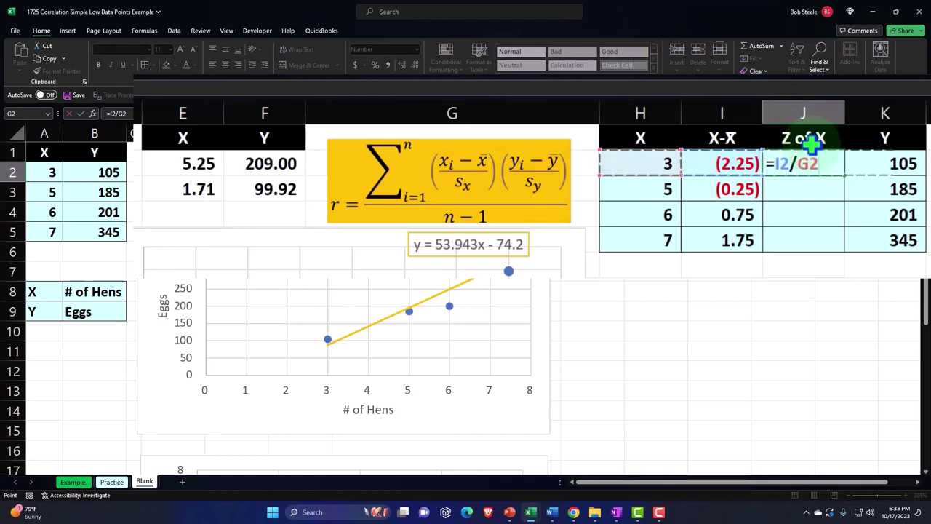
key("Down")
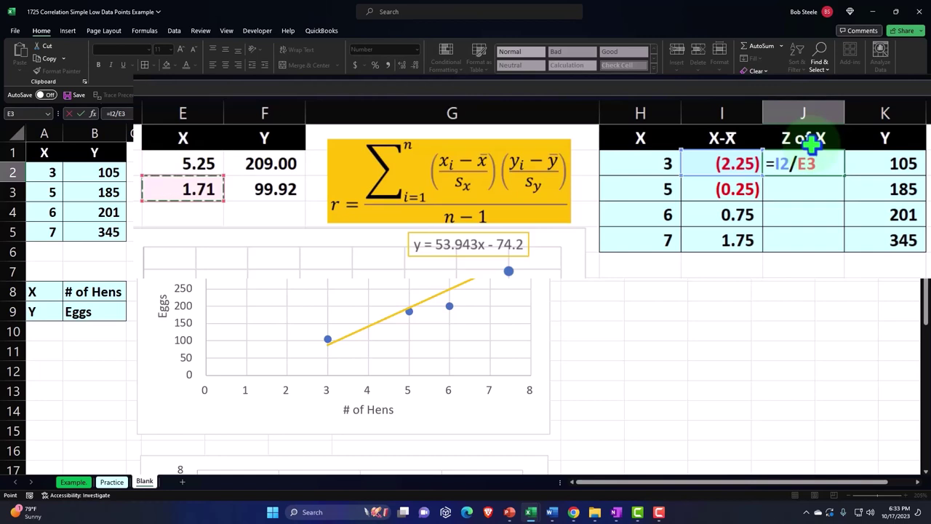
key("F4")
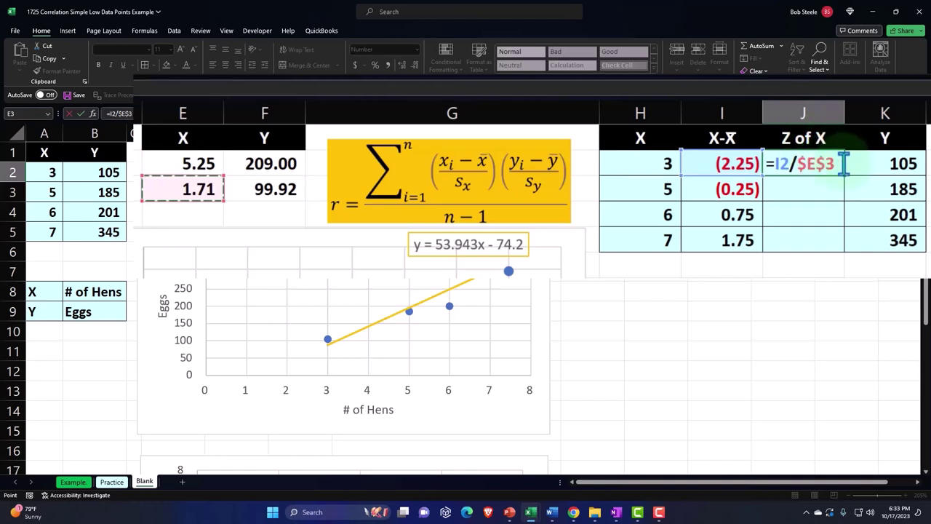
key("Return")
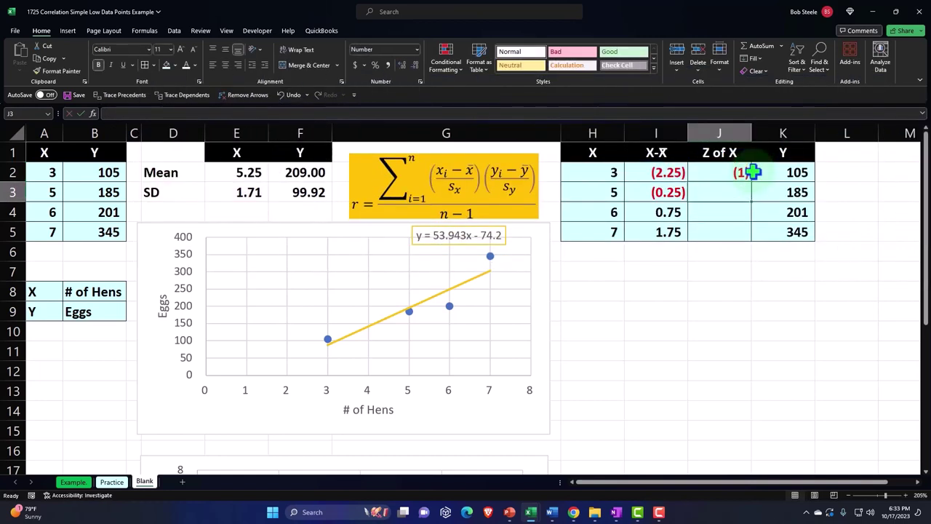
Show J2 with two decimals and fill the formula down to J5.
left_click(739, 173)
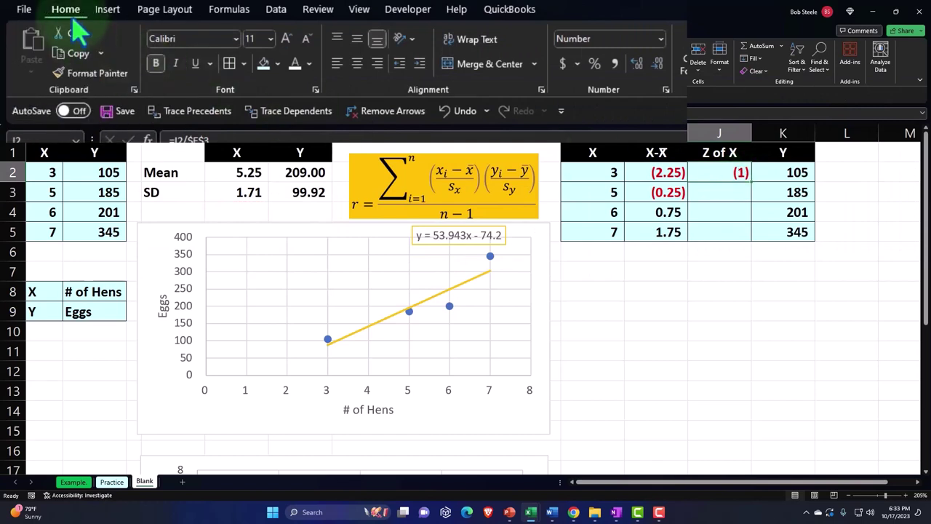
left_click(637, 64)
left_click(636, 64)
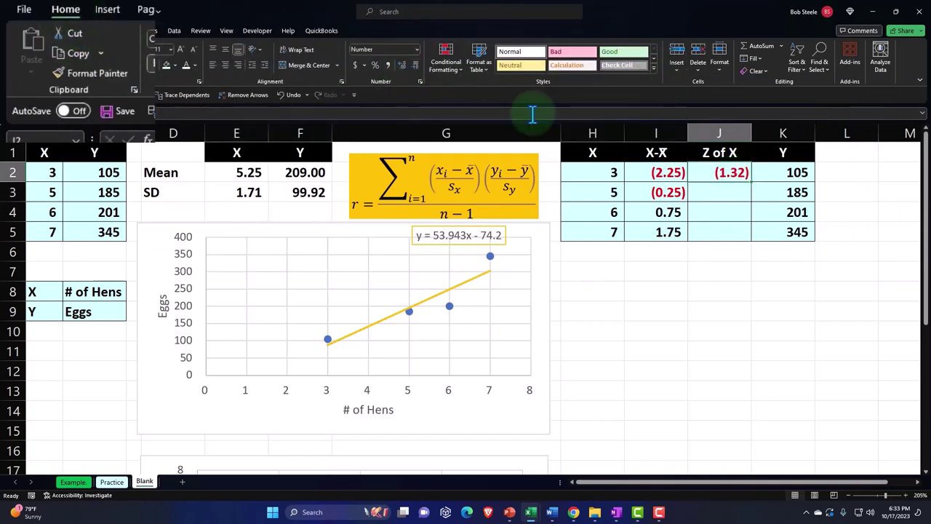
double_click(752, 183)
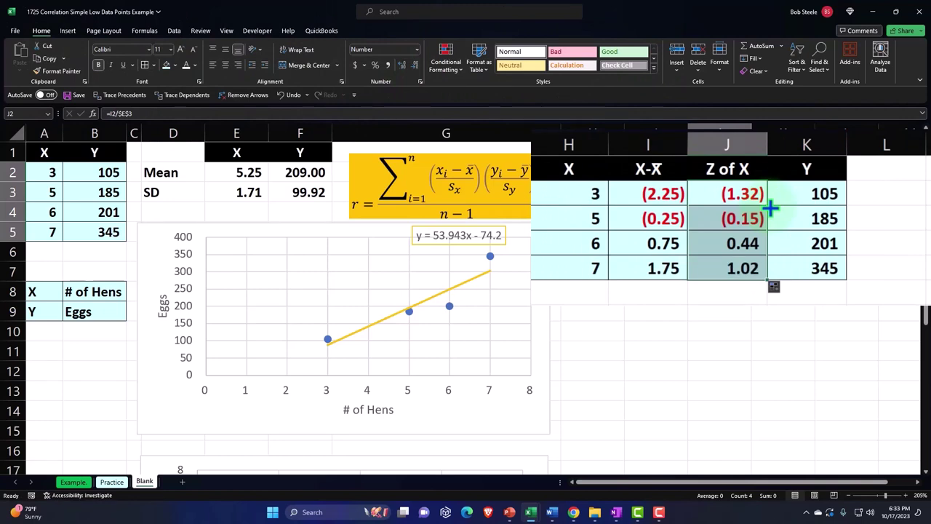
key("Right")
key("Right")
Enter the heading Y-Ȳ in L1, adding the overline from the Symbol dialog.
key("Up")
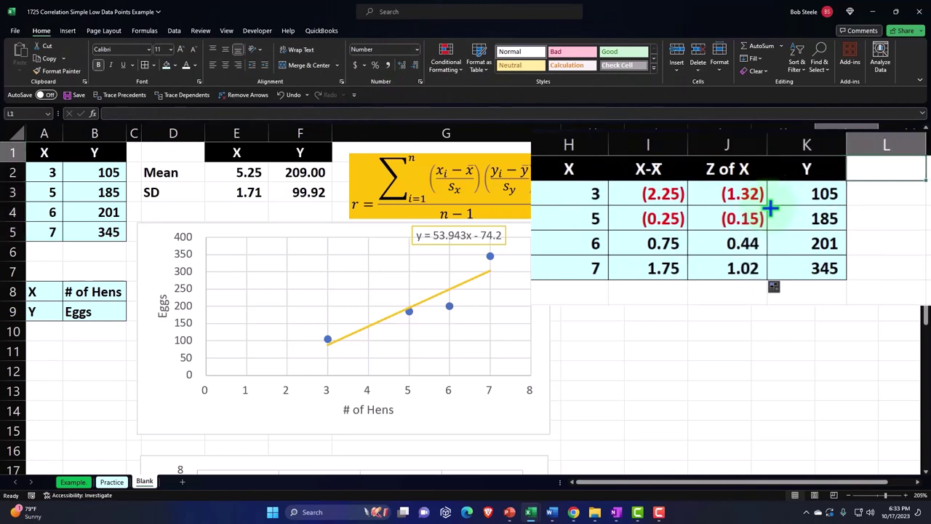
type("Y")
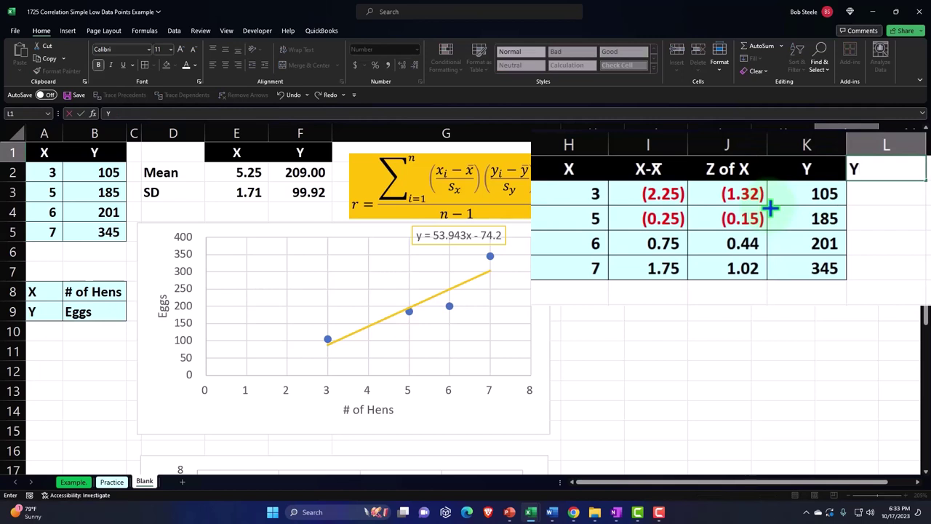
type("-Y")
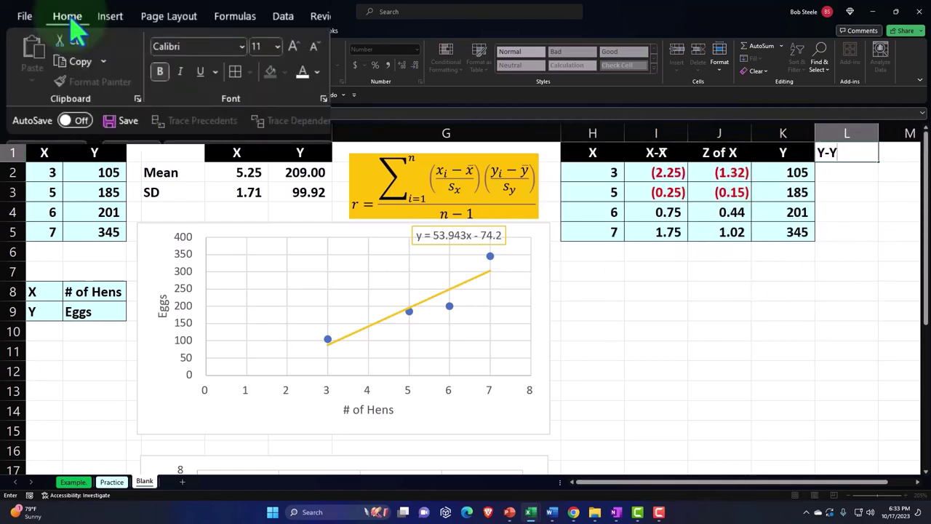
left_click(110, 21)
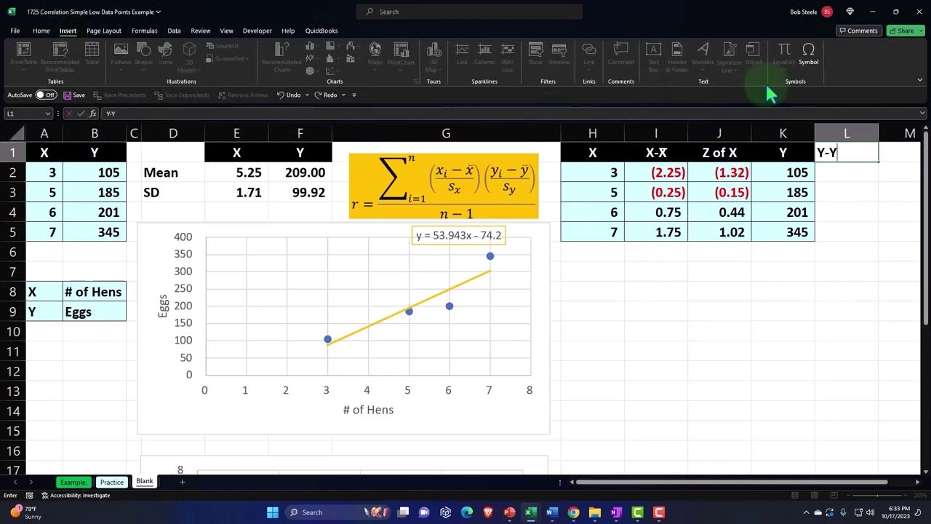
left_click(808, 54)
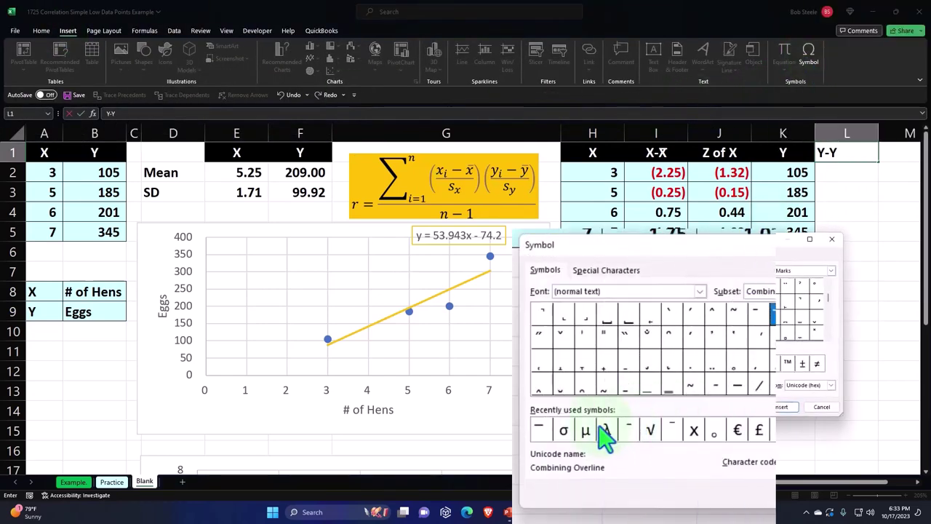
left_click(581, 363)
left_click(827, 496)
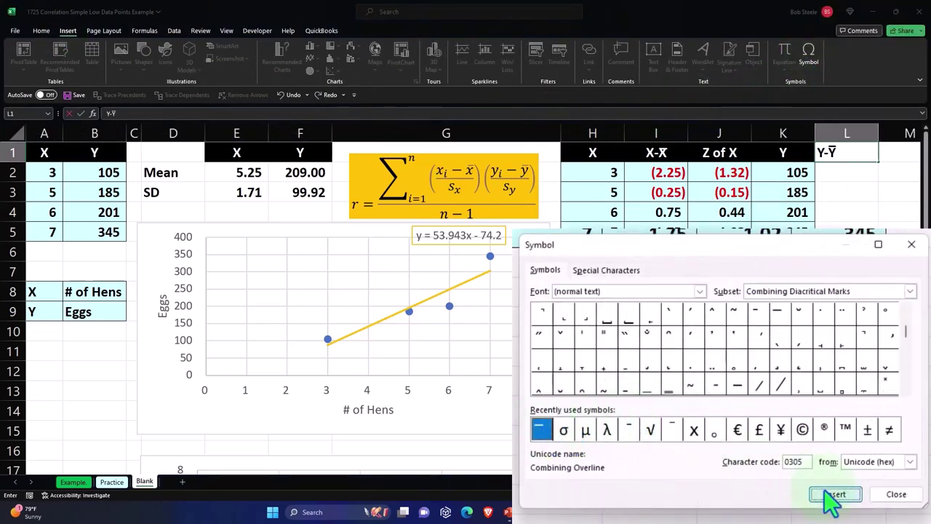
left_click(912, 245)
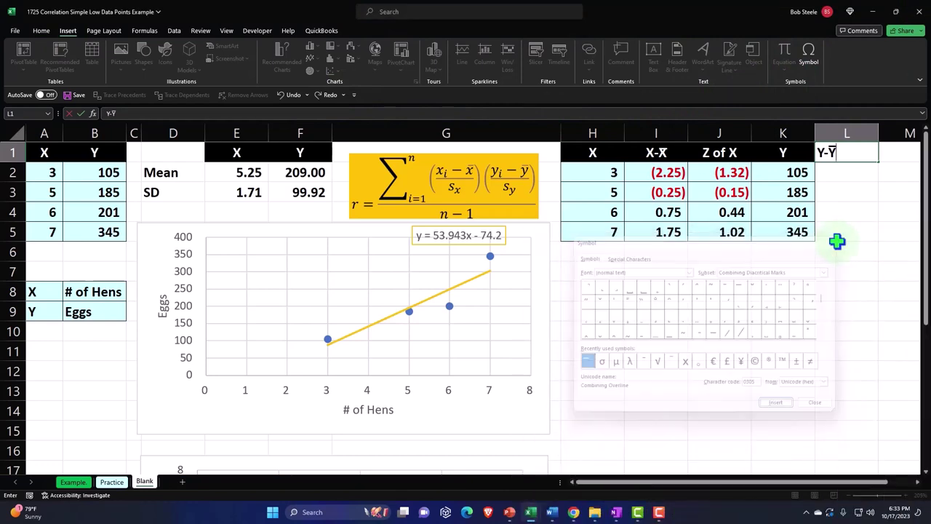
left_click(836, 223)
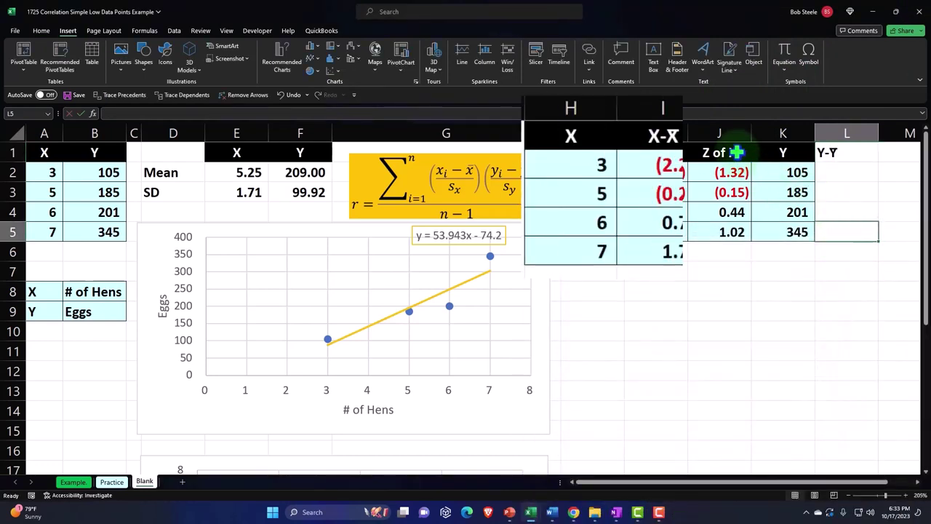
Copy the formatting of J1:K5 onto L1:M5 with Format Painter.
left_click_drag(737, 150, 826, 238)
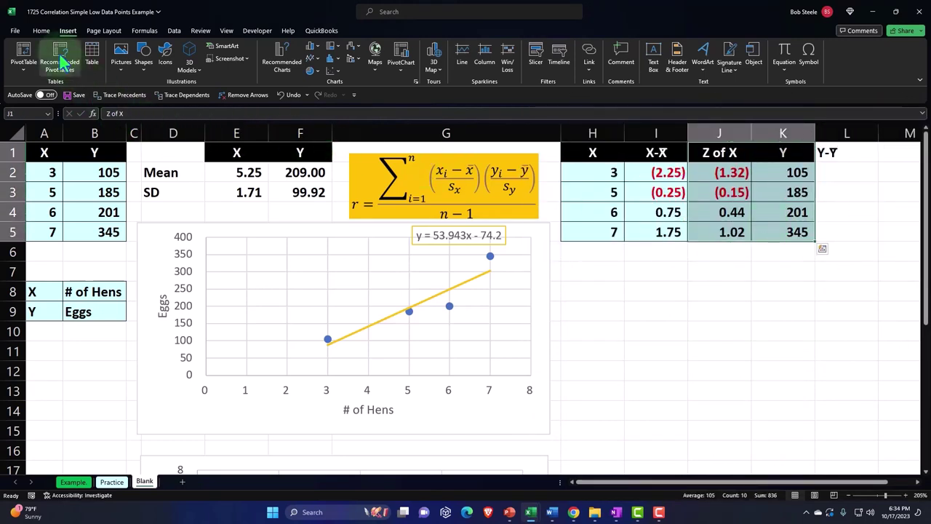
left_click(41, 30)
left_click(109, 132)
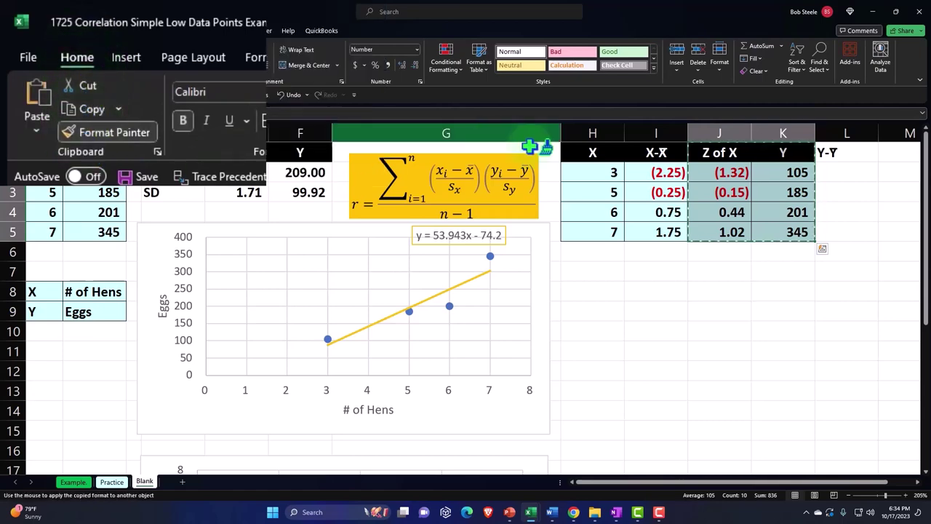
left_click(851, 153)
Confirm the Y-Ȳ header in L1 and move down to L2.
left_click(858, 193)
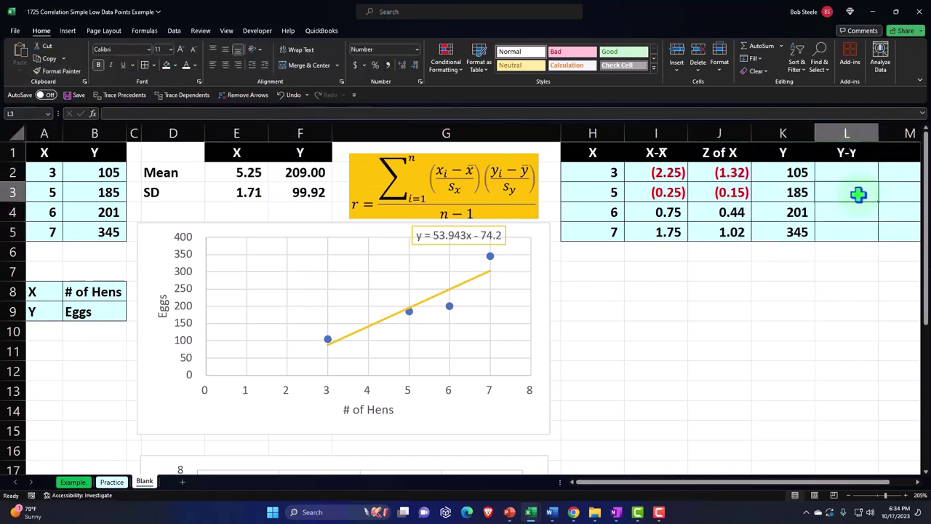
key("Right")
key("Right")
key("Right")
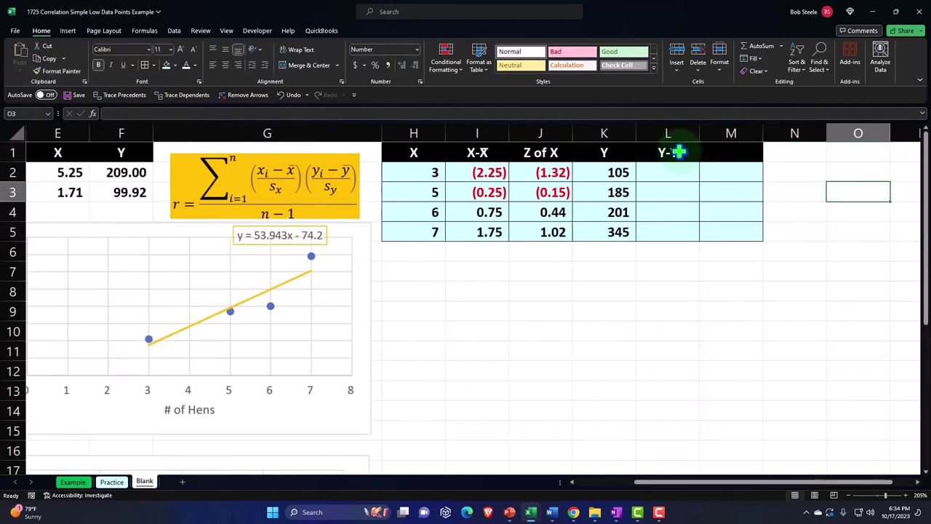
double_click(677, 151)
key("Return")
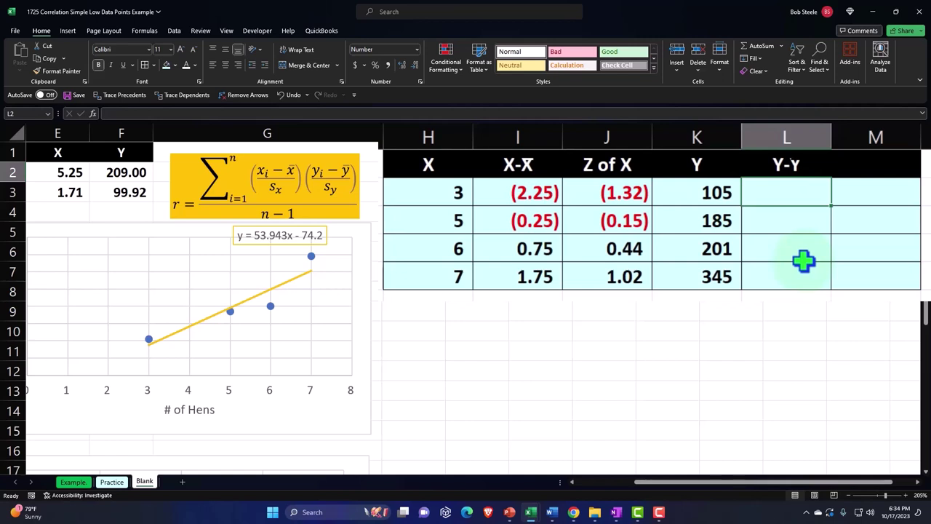
Enter =K2-$F$2 in L2 and fill the Y deviations down to L5.
type("=")
key("Left")
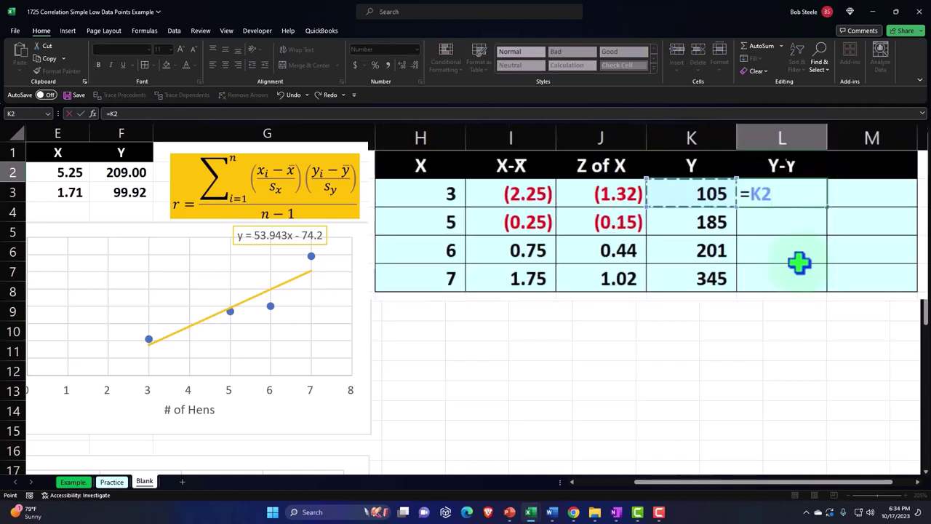
type("-")
key("Left")
key("Left")
key("Left")
key("Left")
key("Left")
key("Left")
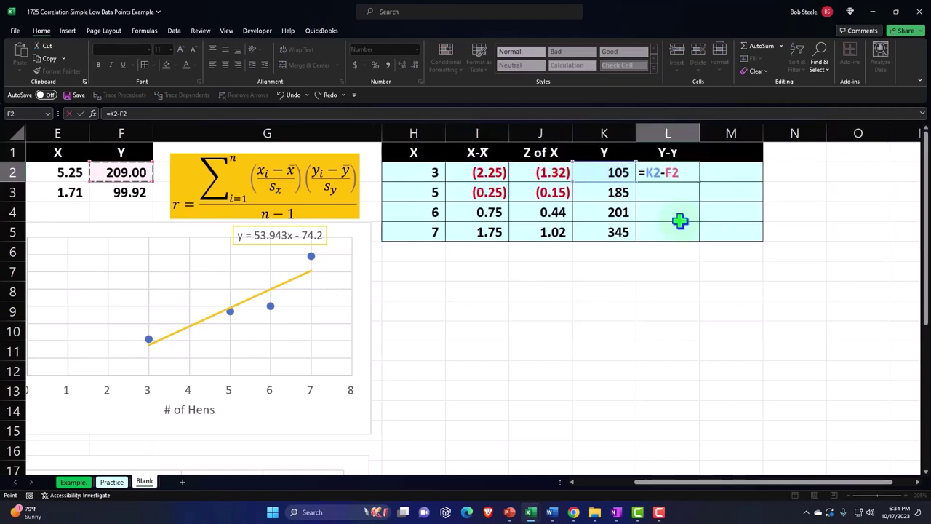
scroll(680, 221, "left", 1)
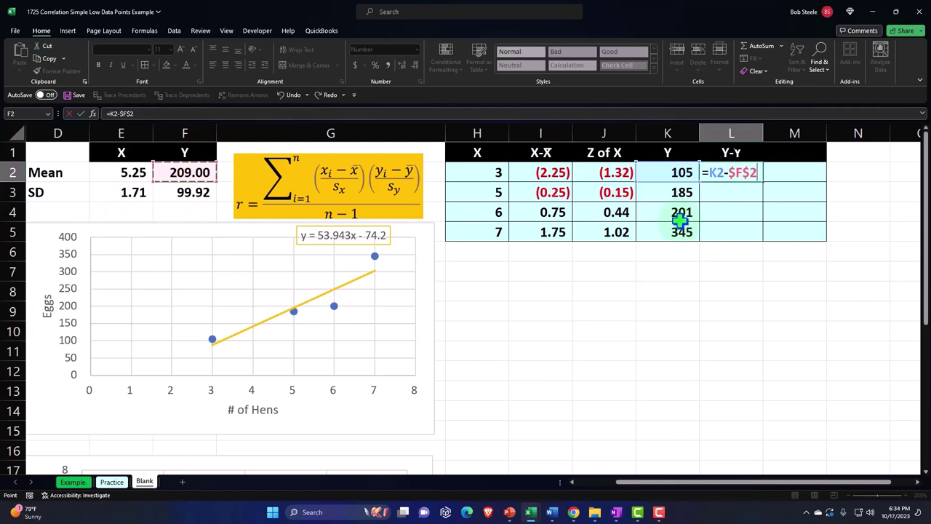
key("Return")
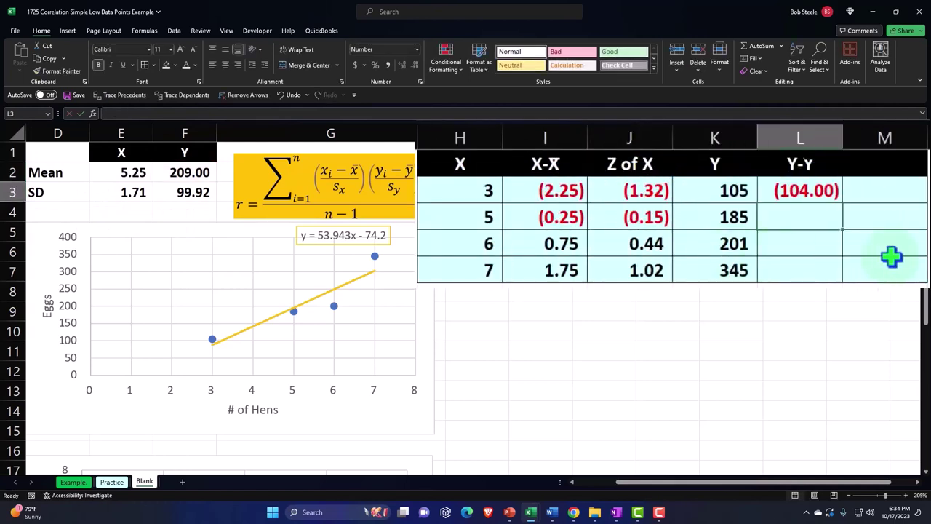
left_click(833, 189)
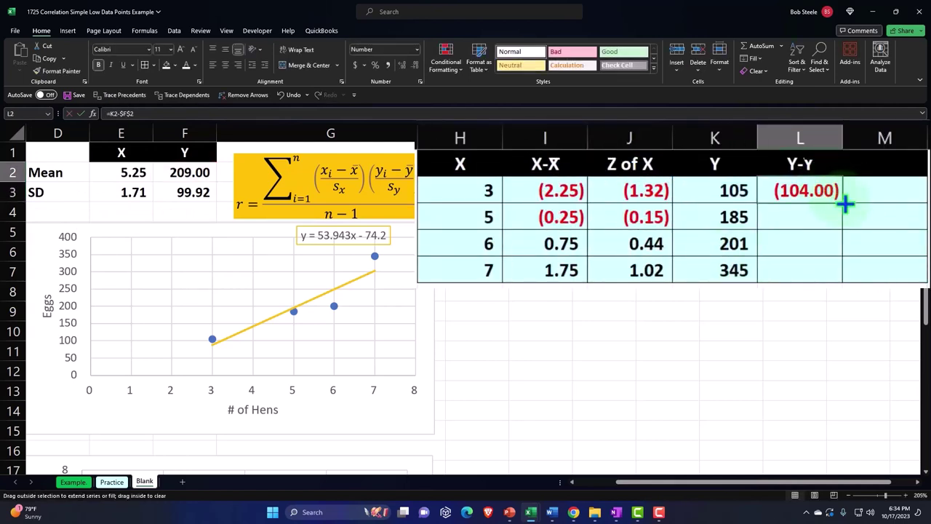
double_click(844, 203)
left_click(859, 186)
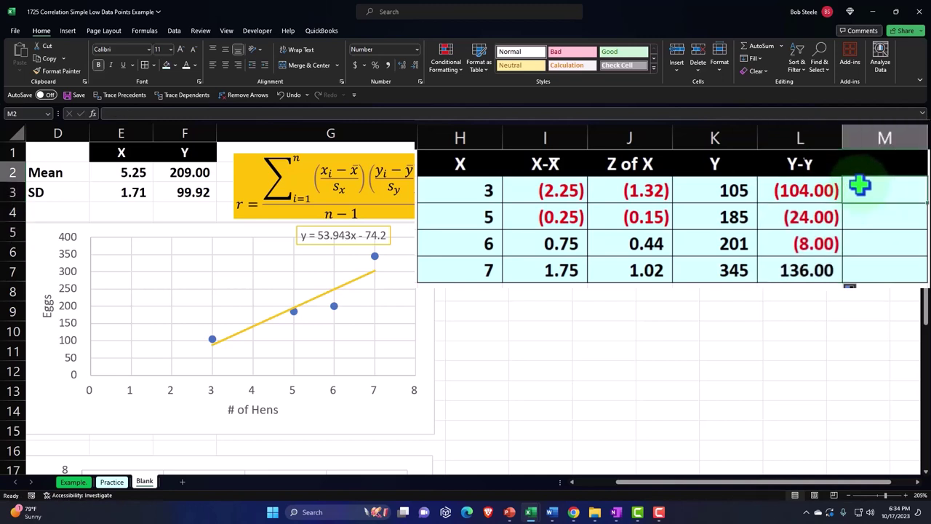
Head M1 'Z of X' and enter =L2/$F$3 in M2.
key("Up")
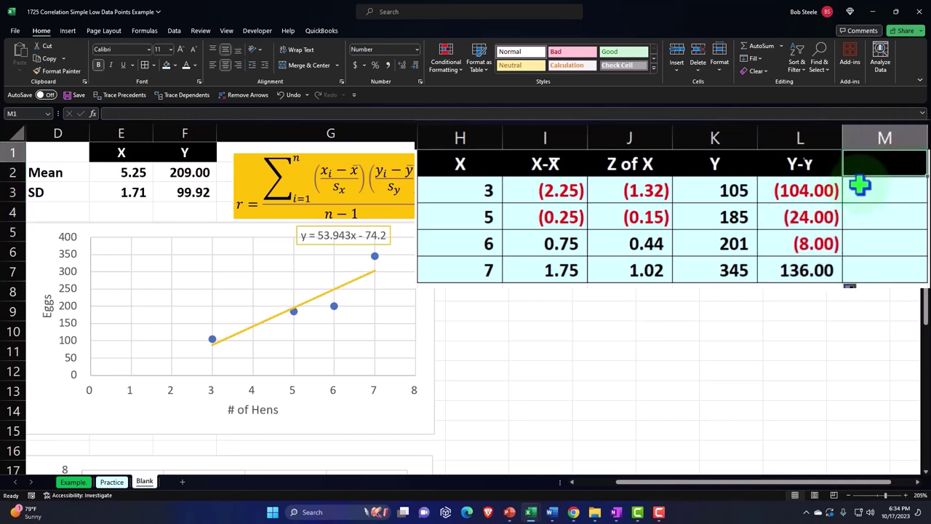
type("X")
type(" of")
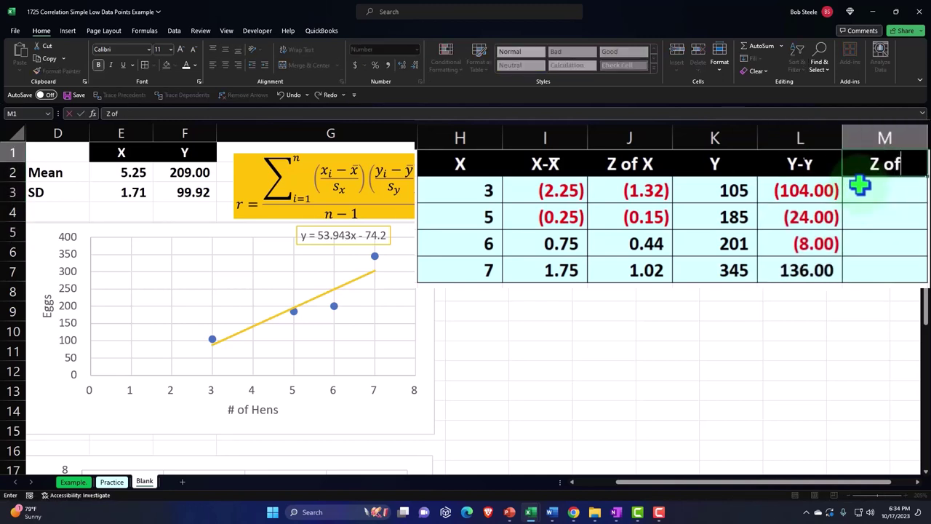
type(" X")
key("Return")
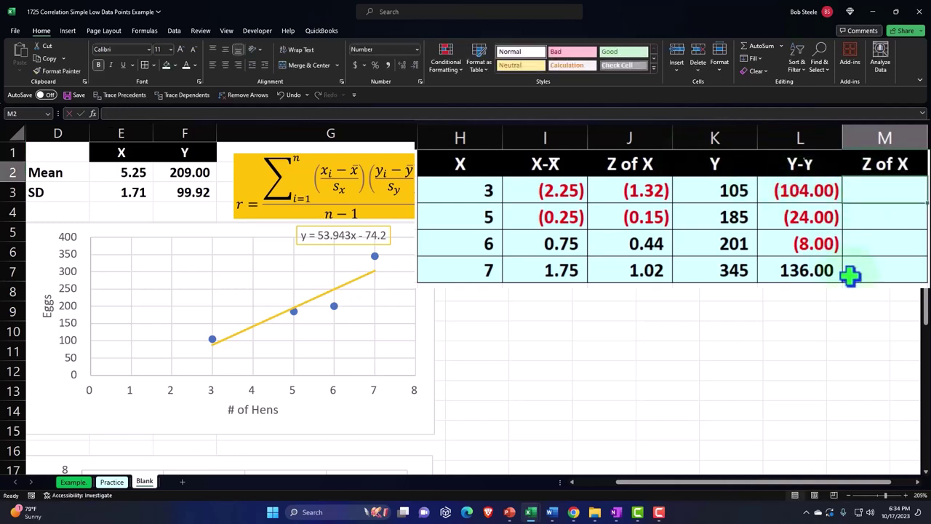
type("=")
left_click(801, 190)
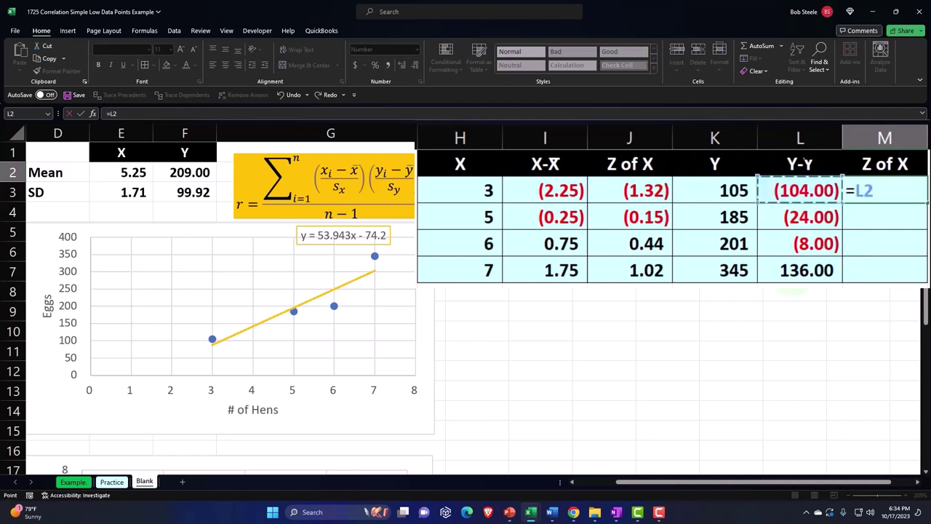
type("/")
key("Left")
key("Left")
key("Left")
key("Left")
key("Left")
key("Left")
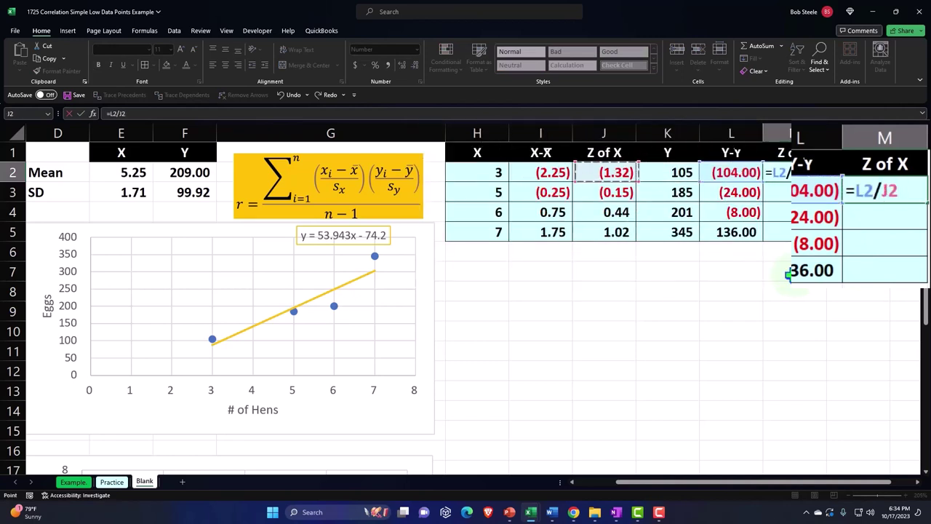
key("Left")
key("Left")
key("Right")
key("Down")
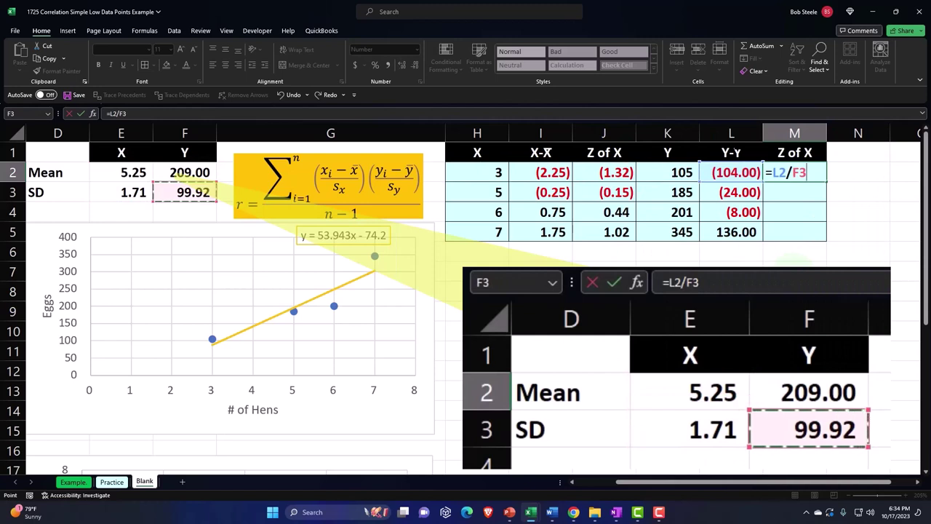
key("F4")
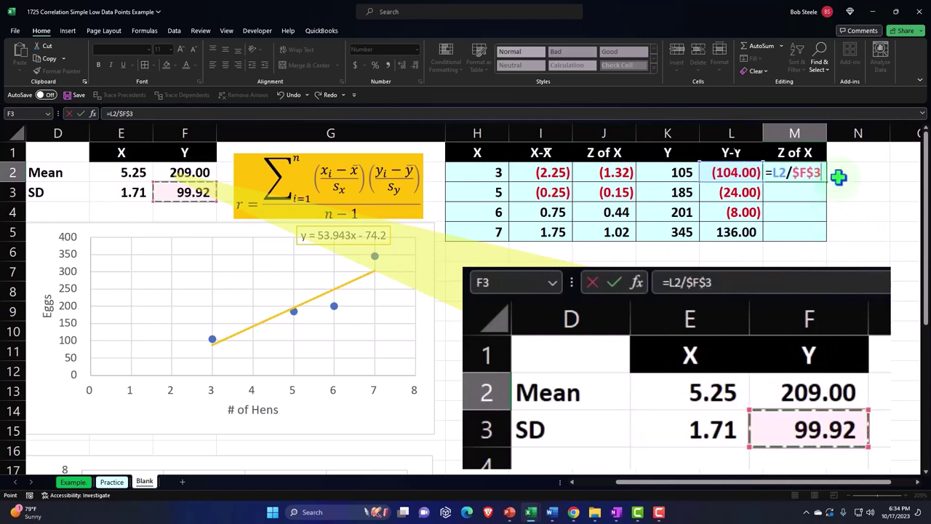
key("Return")
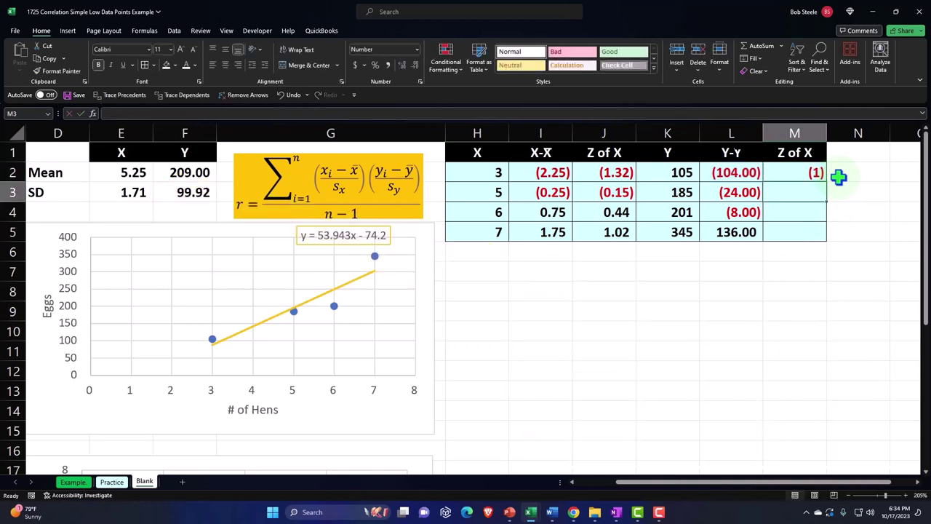
Show M2 with two decimals, fill it down to M5, and start an X header in N1.
left_click(815, 173)
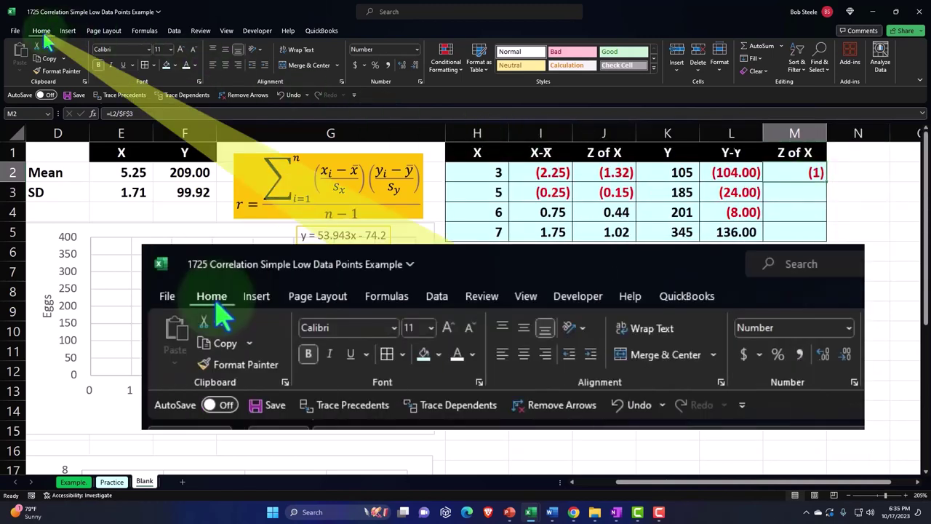
left_click(405, 67)
left_click(404, 66)
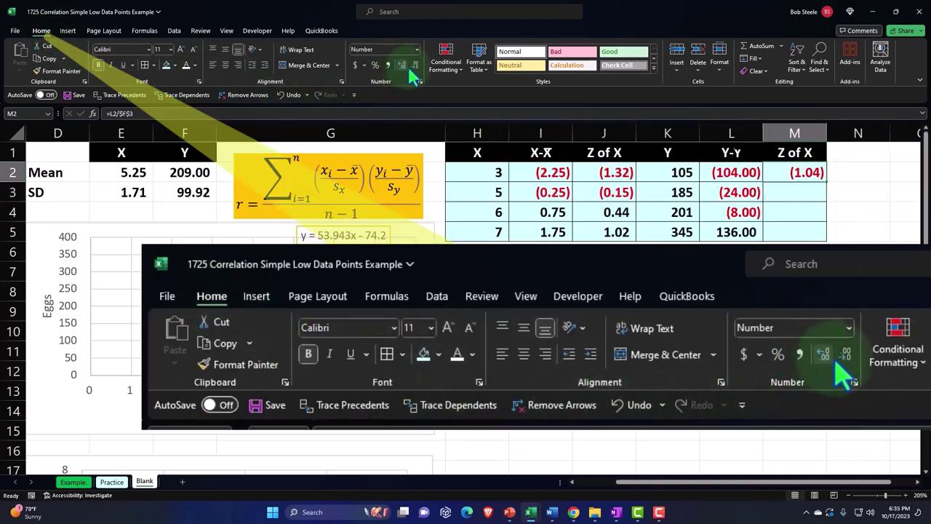
double_click(827, 184)
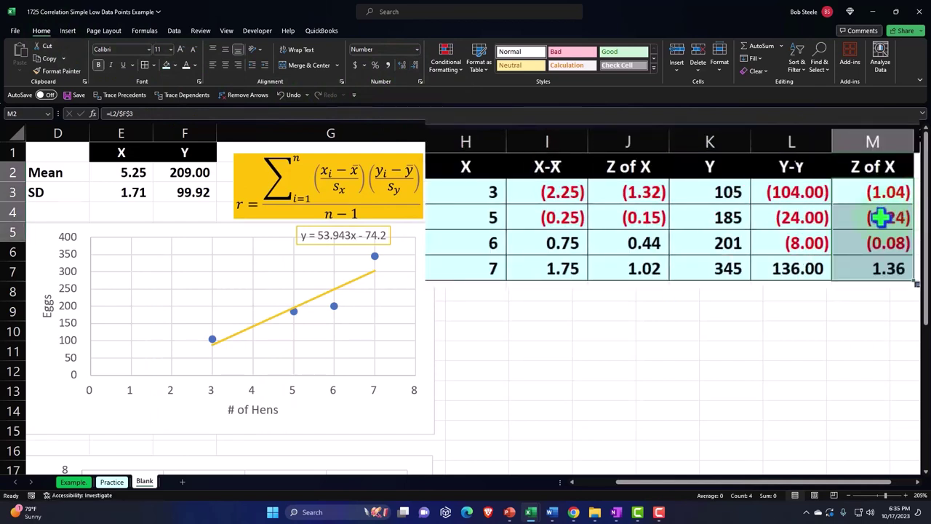
left_click(893, 212)
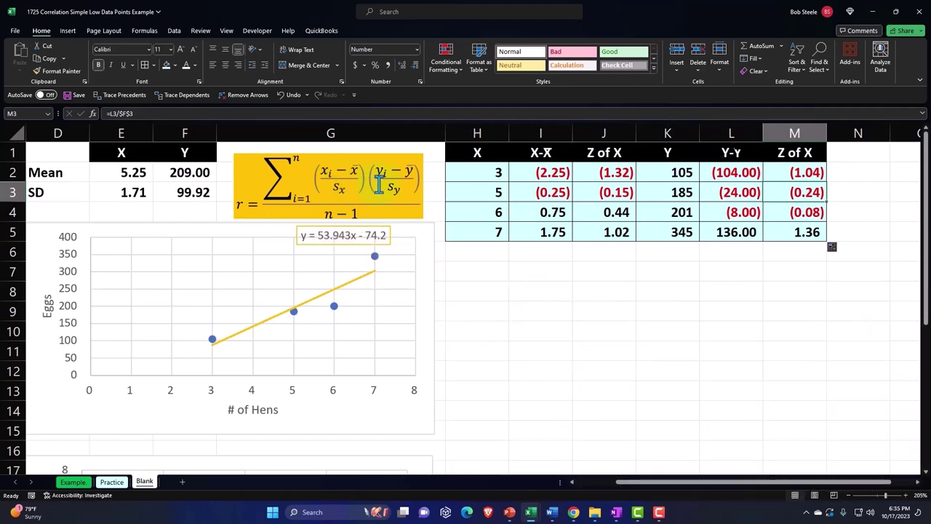
left_click(856, 156)
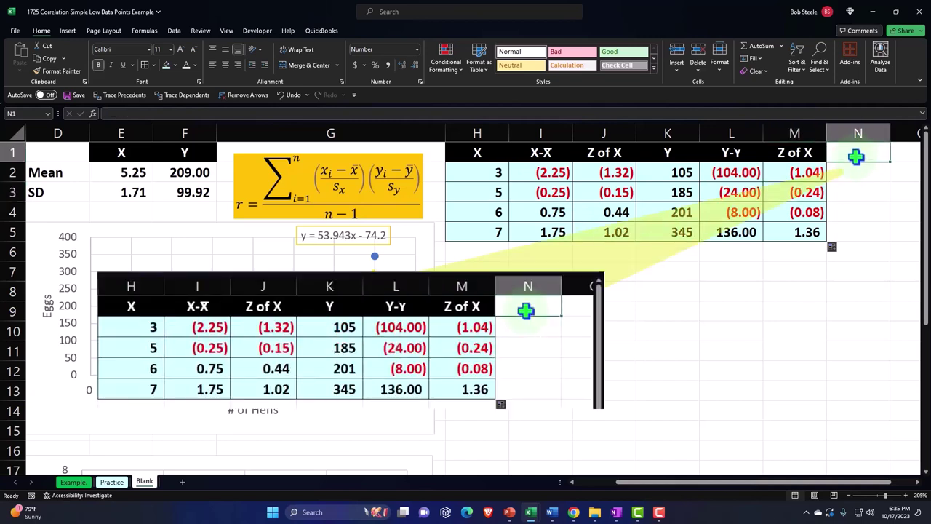
type("X * X of Y")
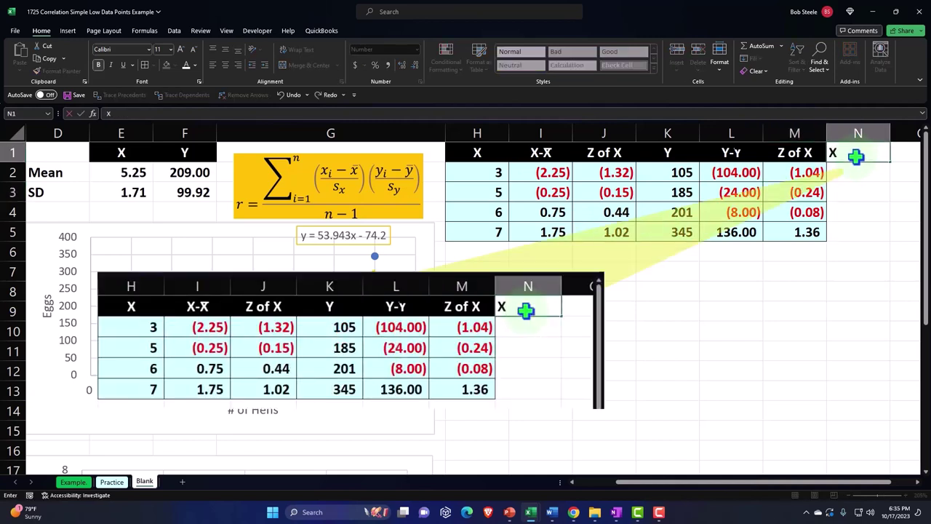
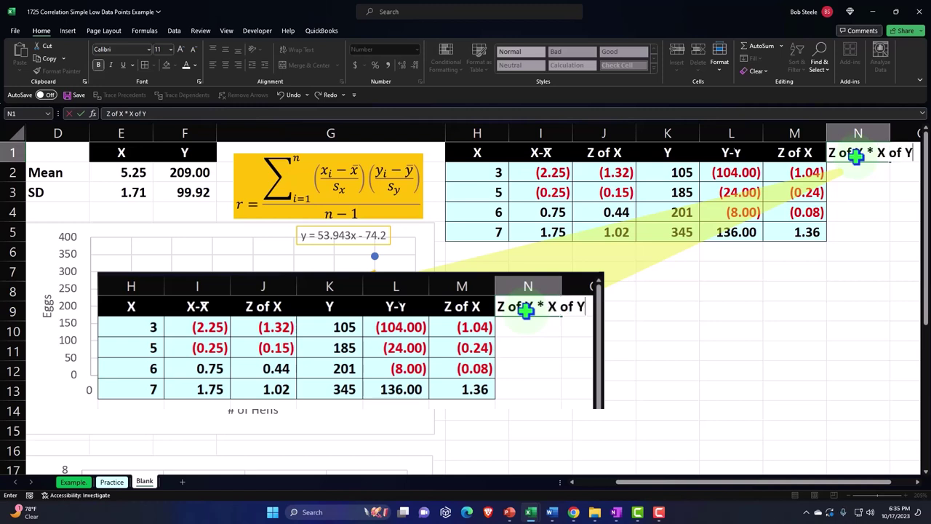
Give the N1 header 'Z of X * X of Y' a black fill with white, centred, wrapped text.
left_click(856, 156)
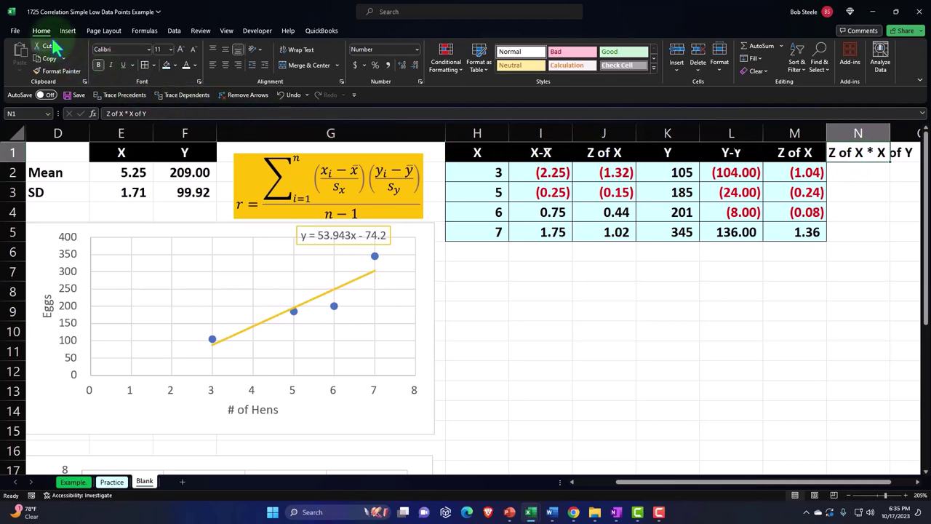
left_click(174, 64)
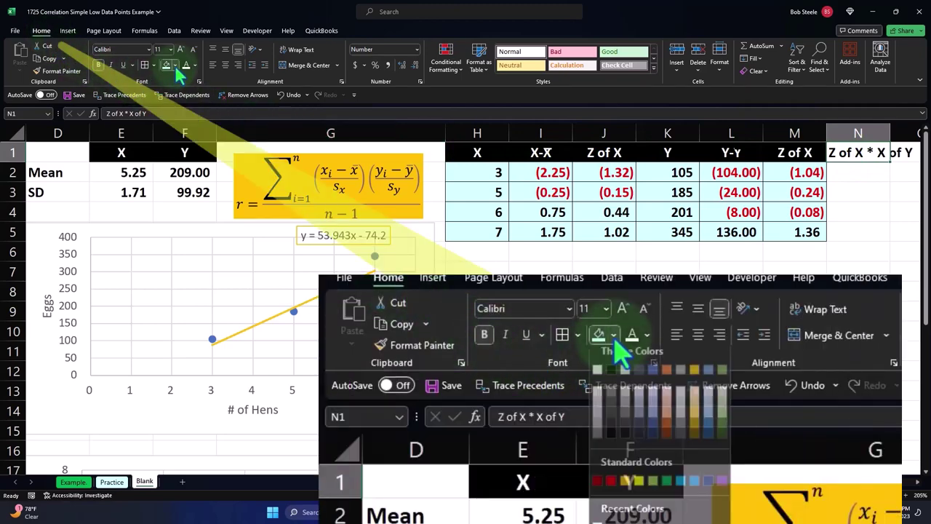
left_click(177, 92)
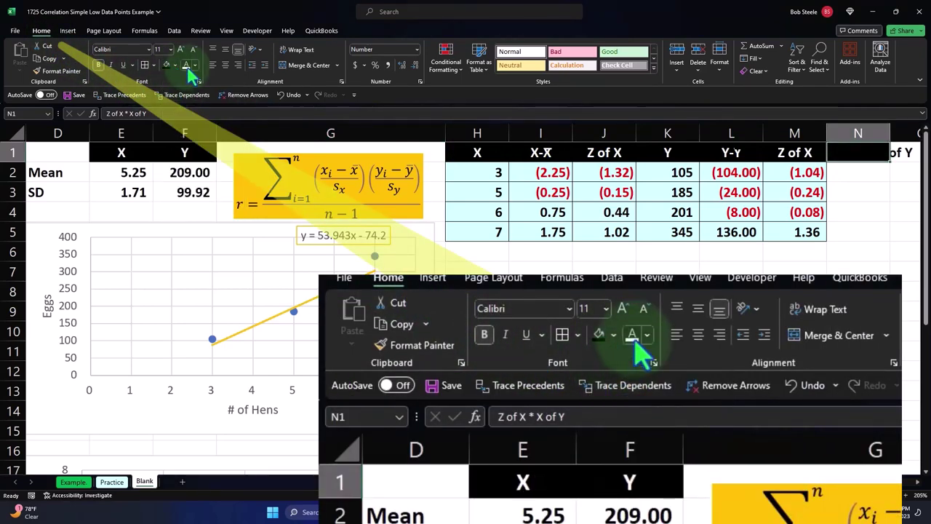
left_click(187, 67)
left_click(225, 65)
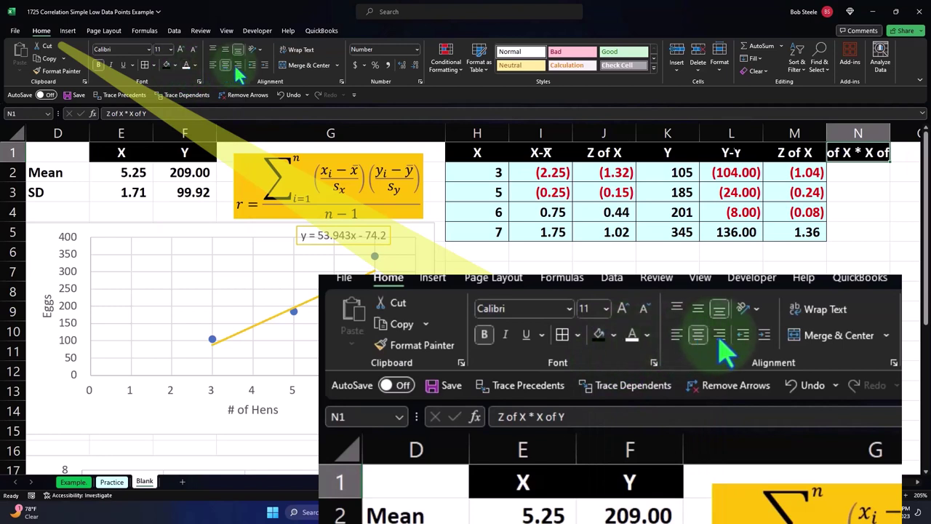
left_click(298, 49)
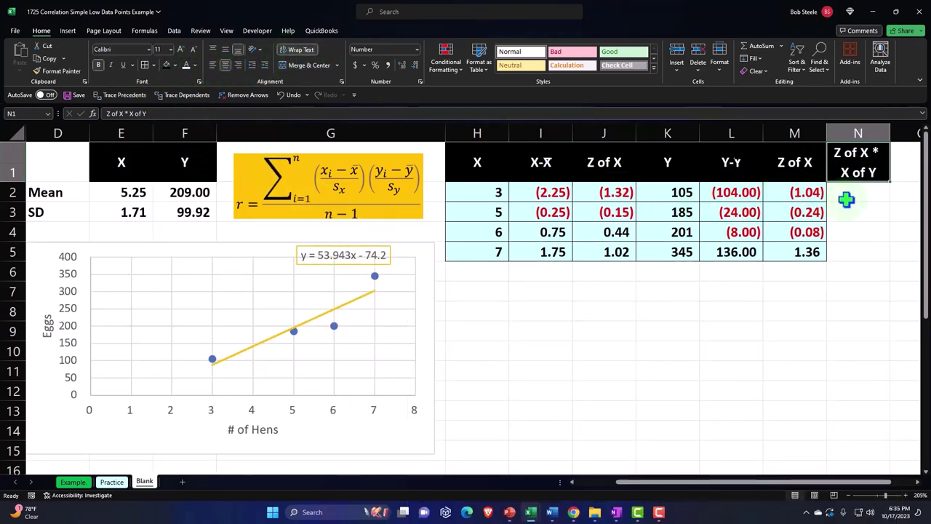
left_click(846, 199)
Enter =J2*M2 in N2 with two decimals and fill it down to row 5.
type("=")
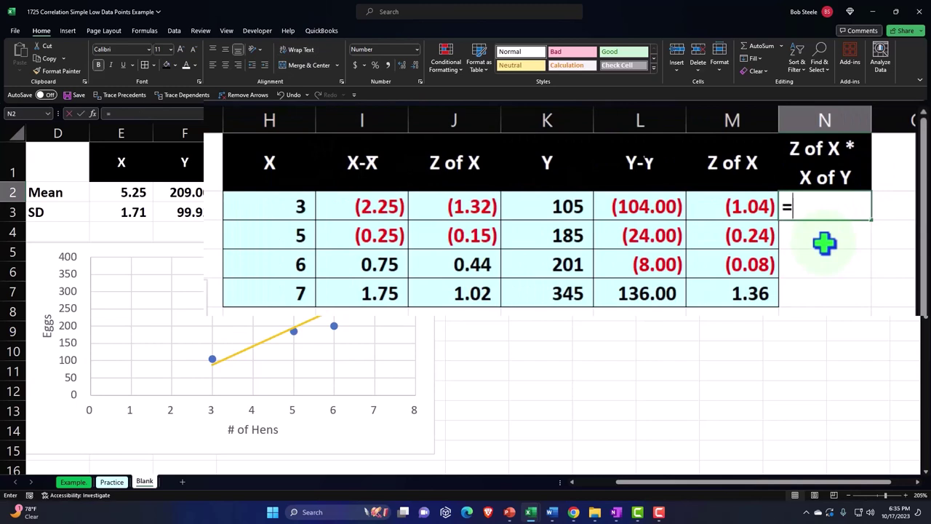
key("Left")
key("Left")
key("Left")
key("Left")
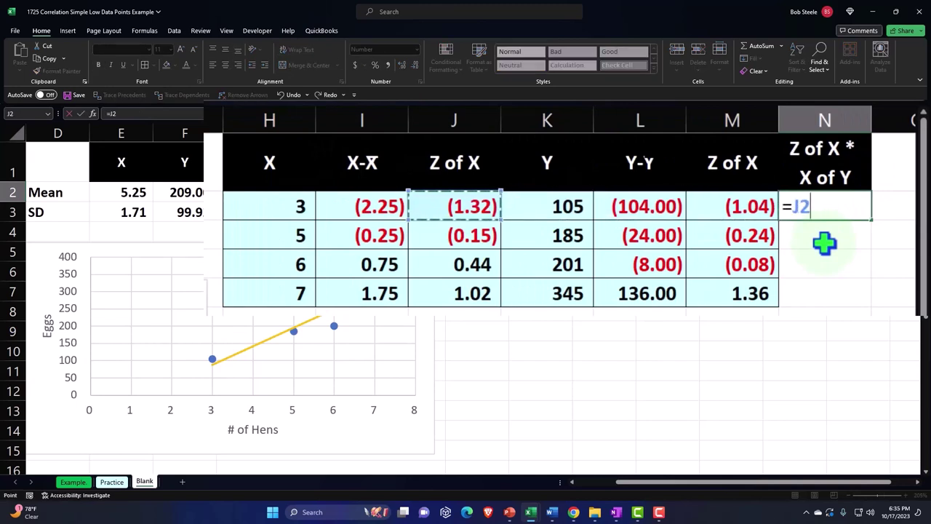
type("*")
key("Left")
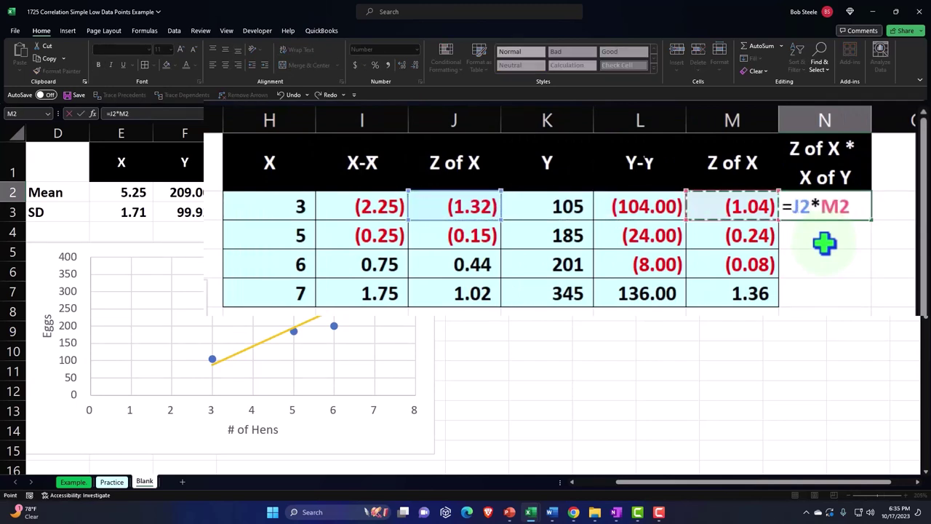
key("ctrl+Return")
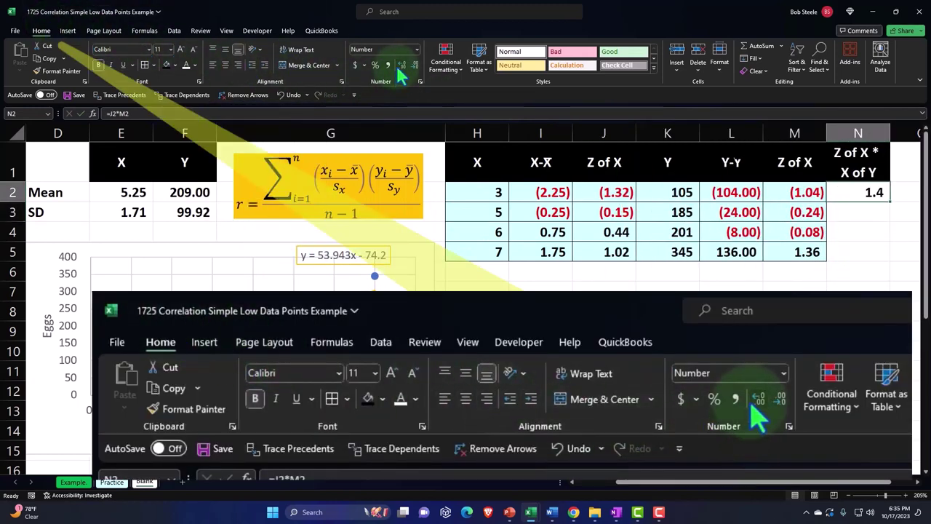
left_click(401, 67)
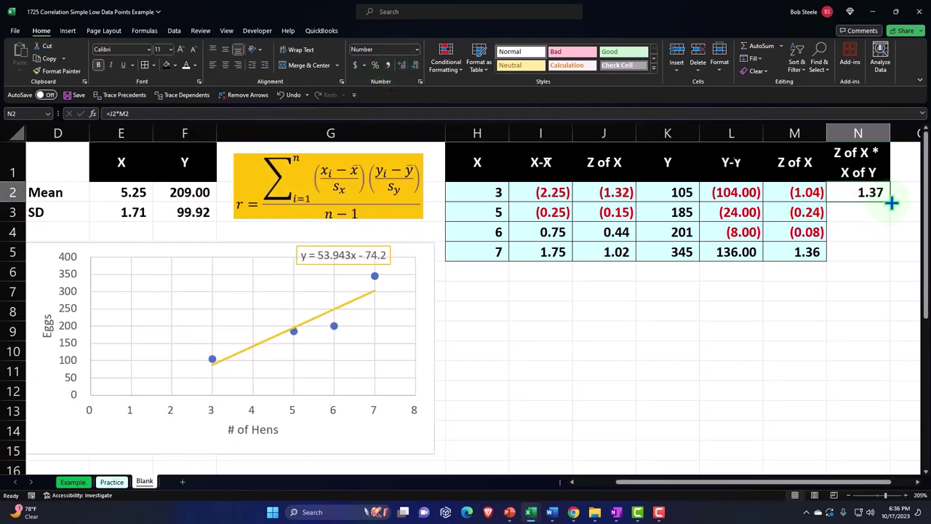
double_click(890, 202)
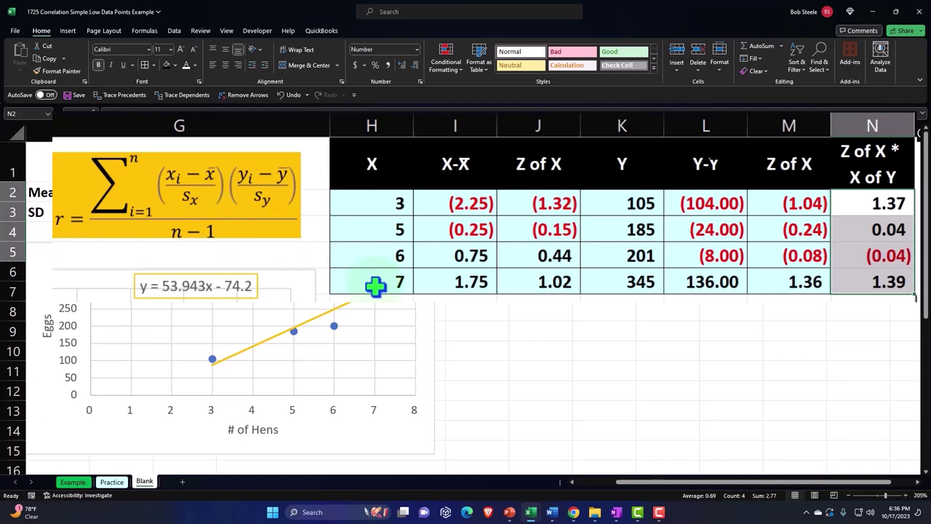
Shade the products N2:N5 (1.37, 0.04, (0.04), 1.39) with the table's light-blue fill.
left_click(592, 247)
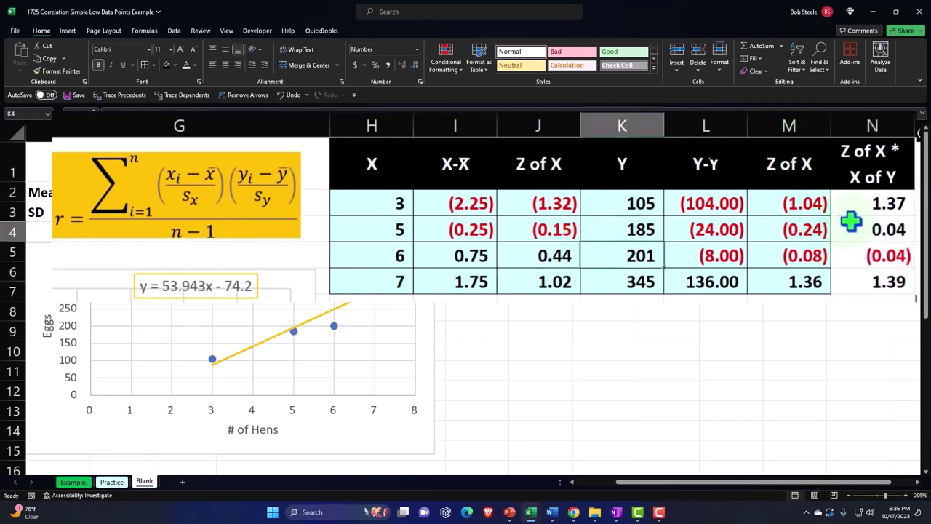
left_click_drag(855, 204, 858, 274)
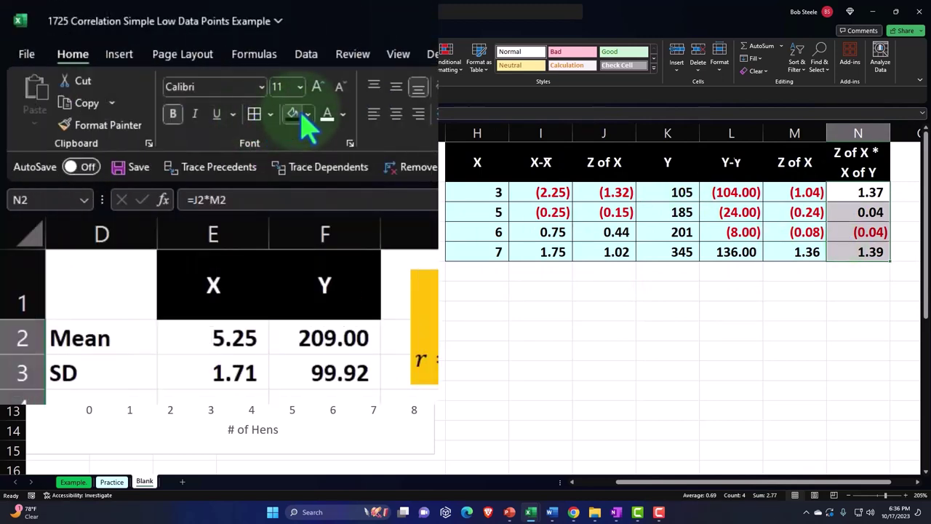
left_click(175, 65)
left_click(291, 322)
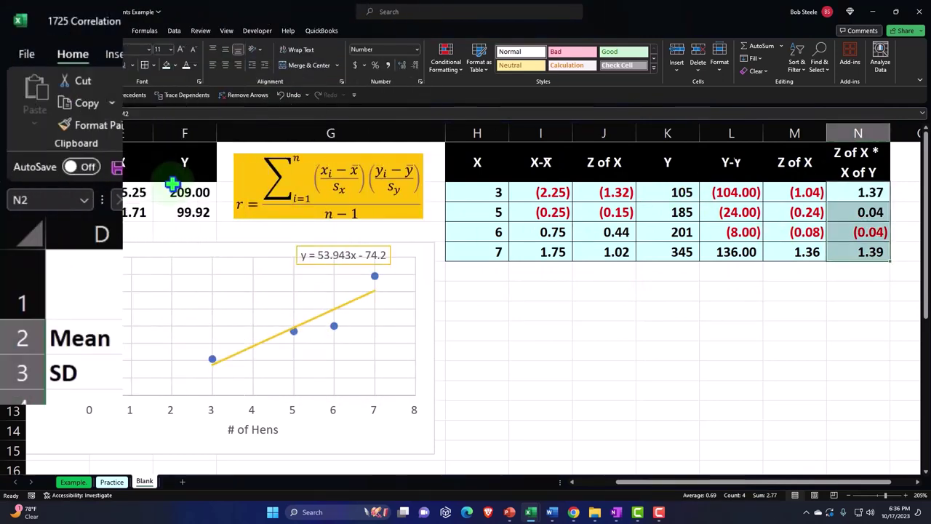
key("Right")
key("Right")
key("Right")
key("Right")
key("Right")
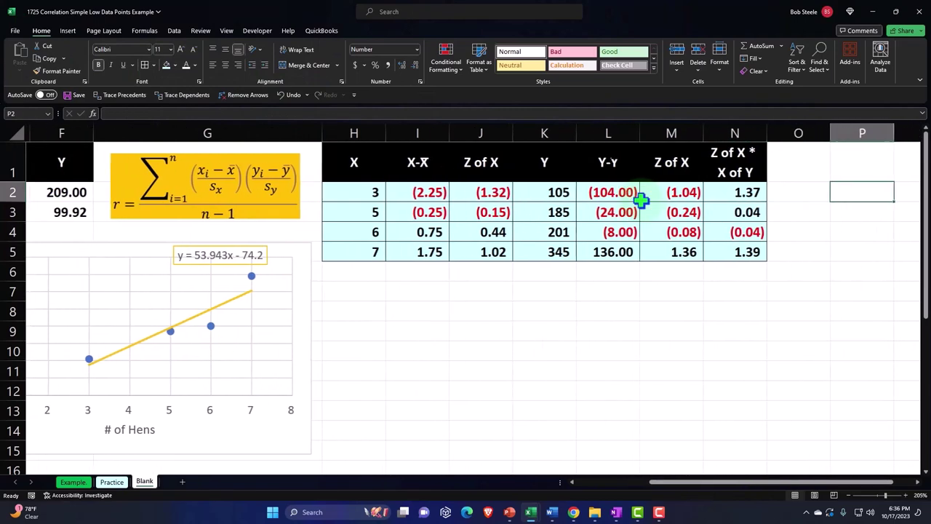
Narrow columns H, K and N, and widen column L so (104.00) fits.
left_click_drag(369, 124, 596, 132)
left_click(375, 155)
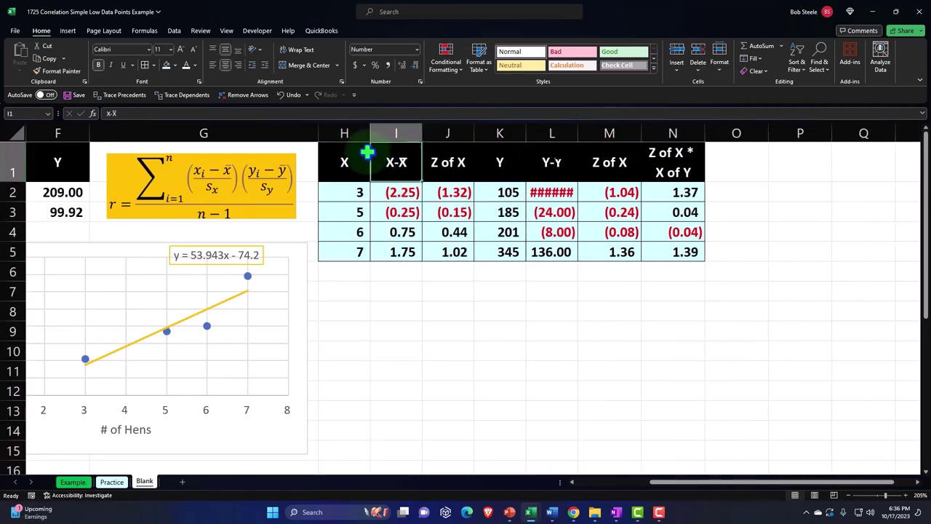
left_click_drag(370, 133, 352, 133)
left_click_drag(561, 133, 565, 133)
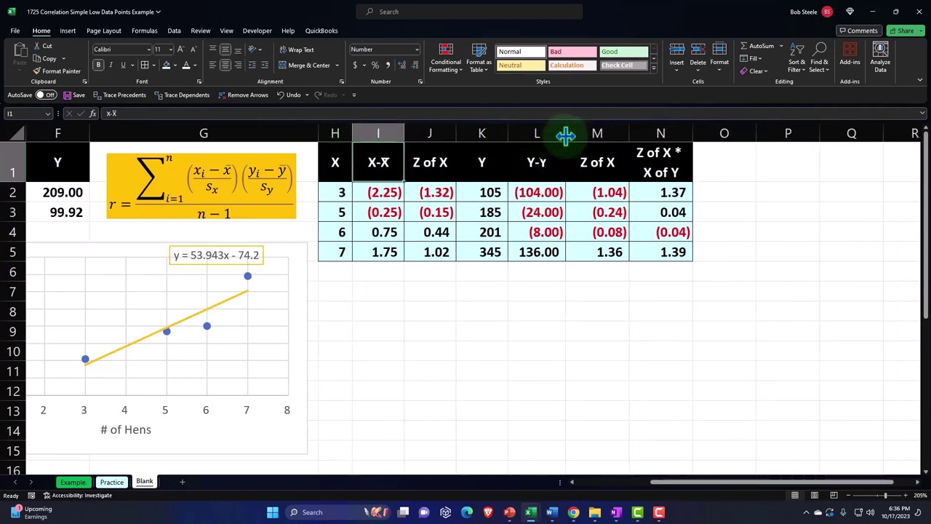
left_click(682, 134)
left_click_drag(692, 135, 682, 138)
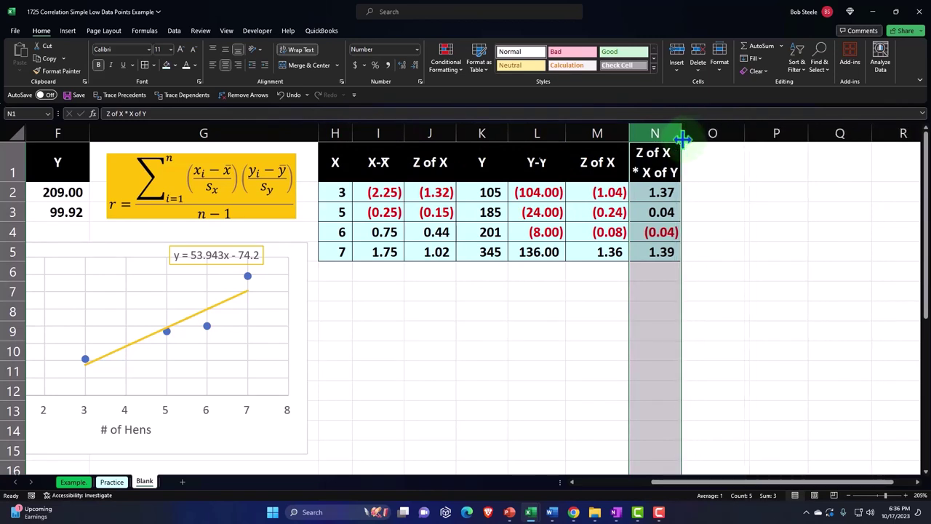
left_click(559, 273)
key("Right")
key("Right")
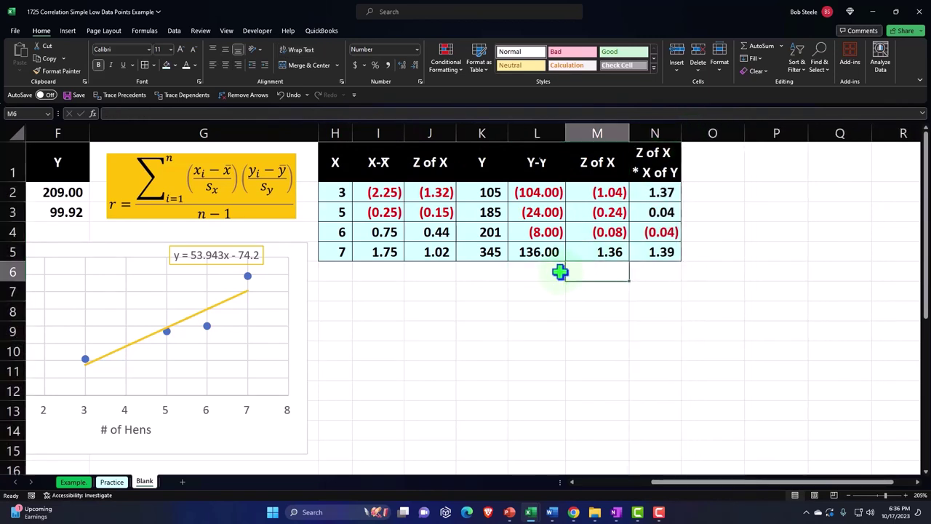
mouse_move(504, 134)
left_mouse_down()
mouse_move(490, 135)
mouse_move(498, 133)
left_mouse_up()
left_click(515, 248)
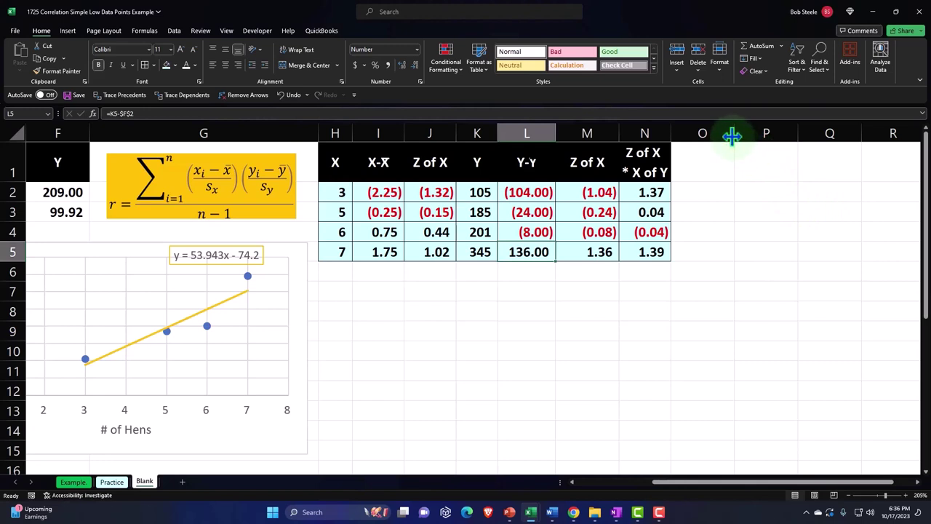
Narrow column O and type the label 'R - Corralation' in P1.
left_click_drag(733, 133, 686, 133)
left_click(718, 159)
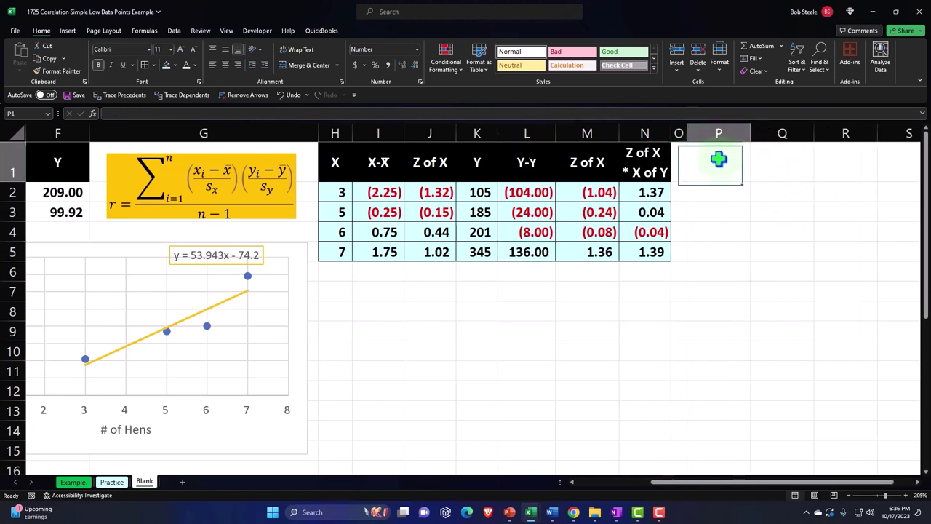
type("R")
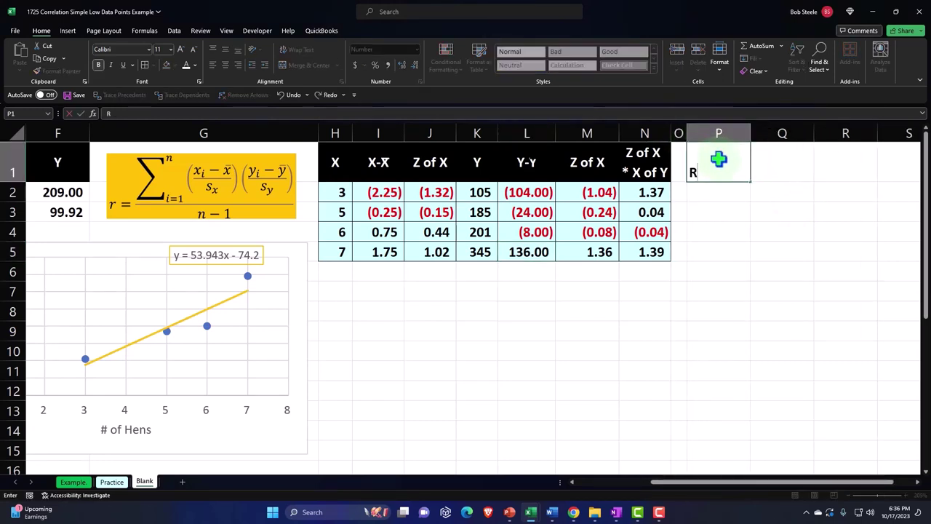
type(" - Co")
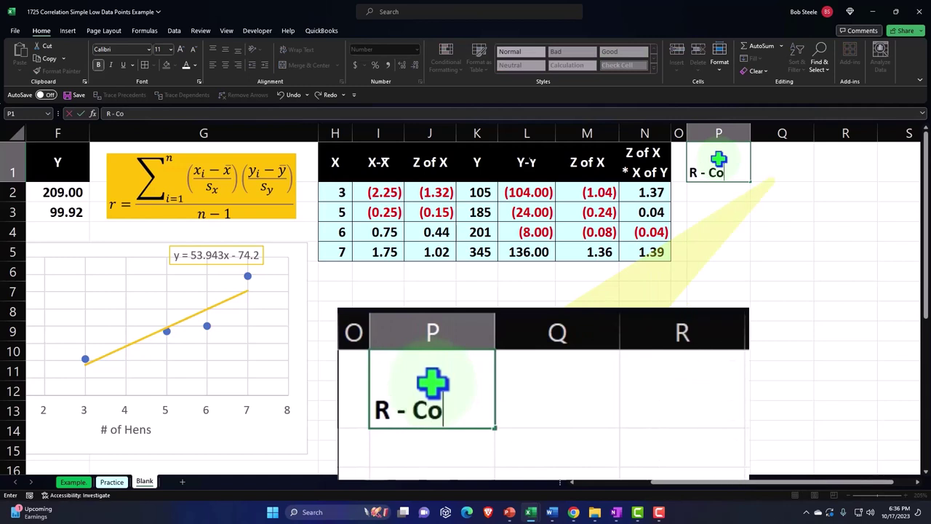
type("rralation")
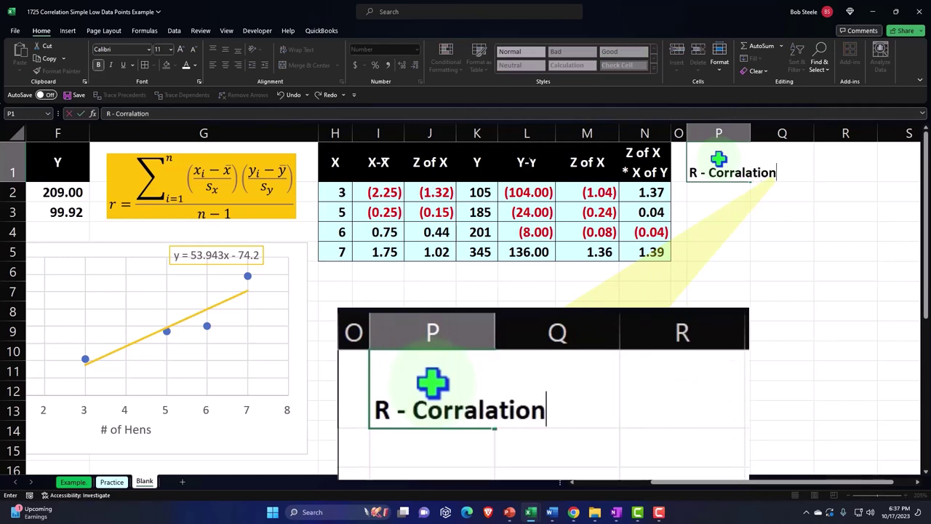
key("Return")
Give the P1:R1 label band a black fill.
left_click(719, 168)
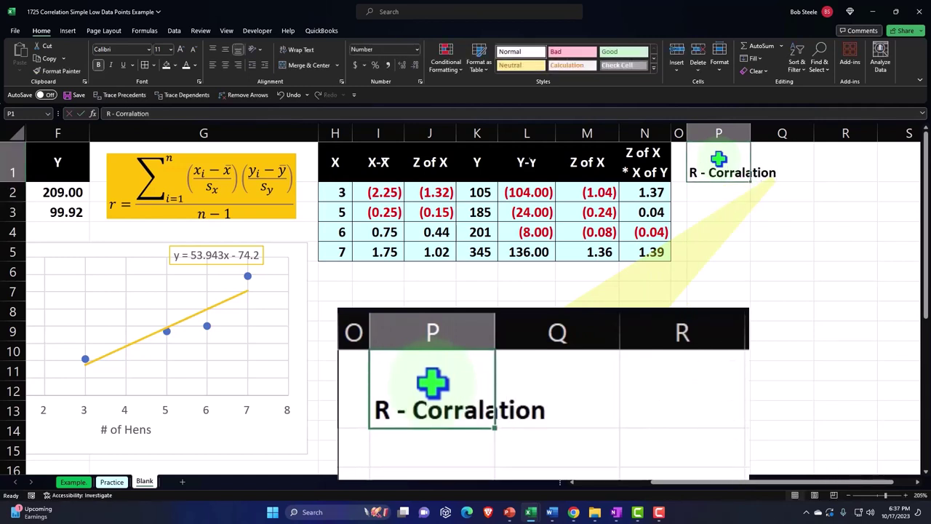
key("shift+Right")
key("shift+Right")
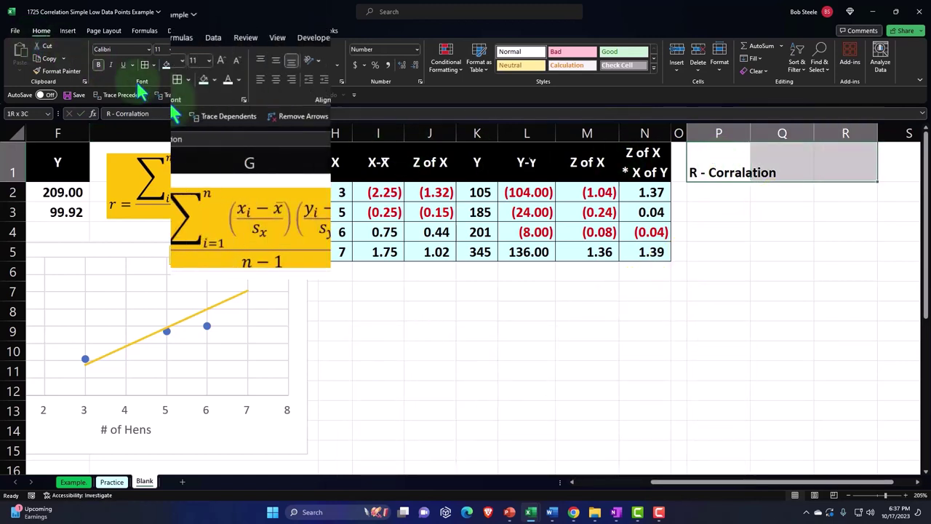
left_click(215, 80)
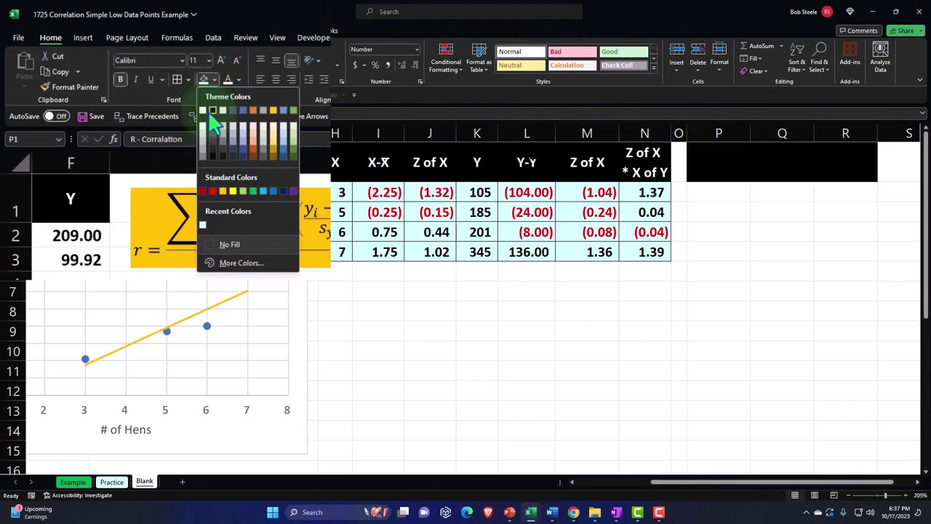
left_click(211, 113)
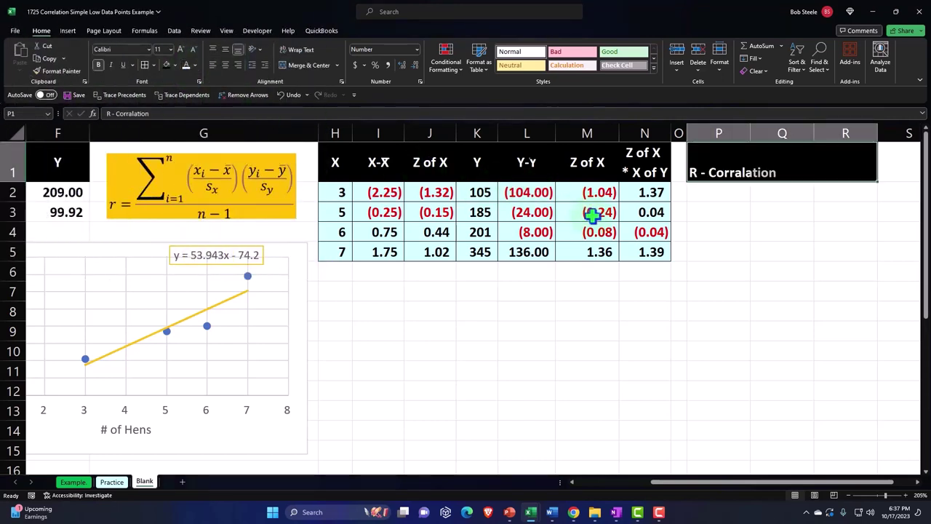
Label P2 'Sum of Z of X * Z of Y' and widen column P to fit it.
left_click(697, 198)
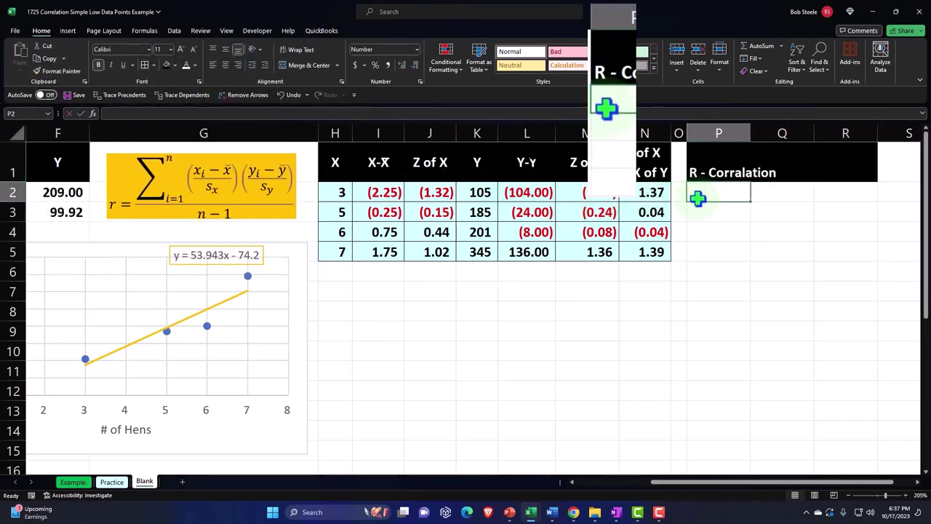
type("Sum of")
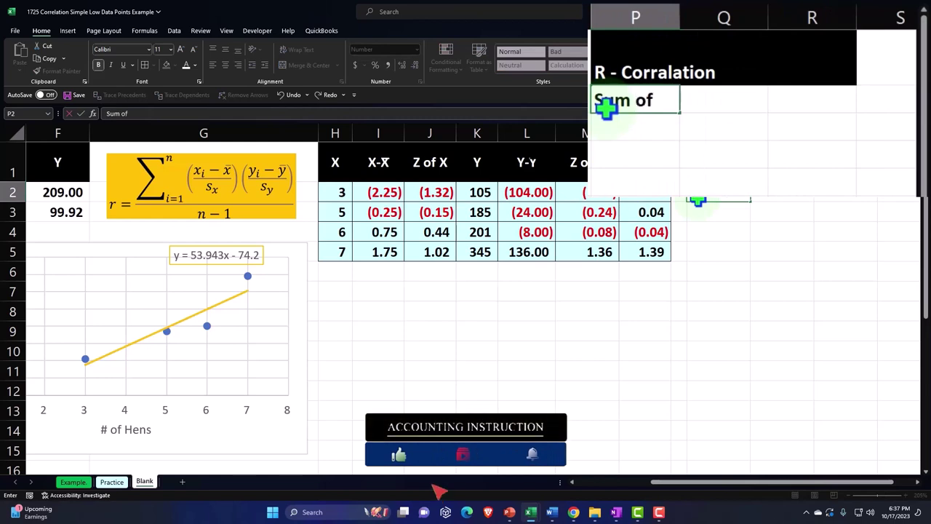
type(" X")
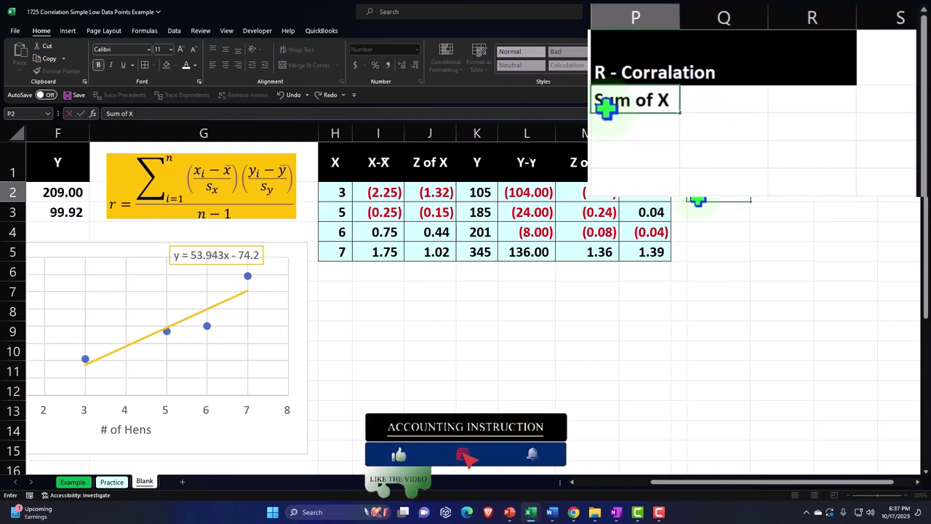
key("BackSpace")
type("Z of X")
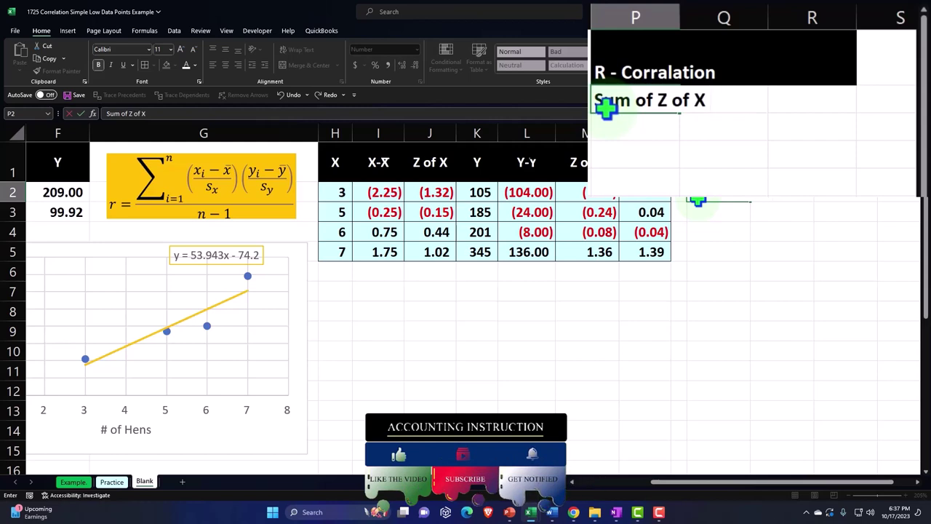
type(" *")
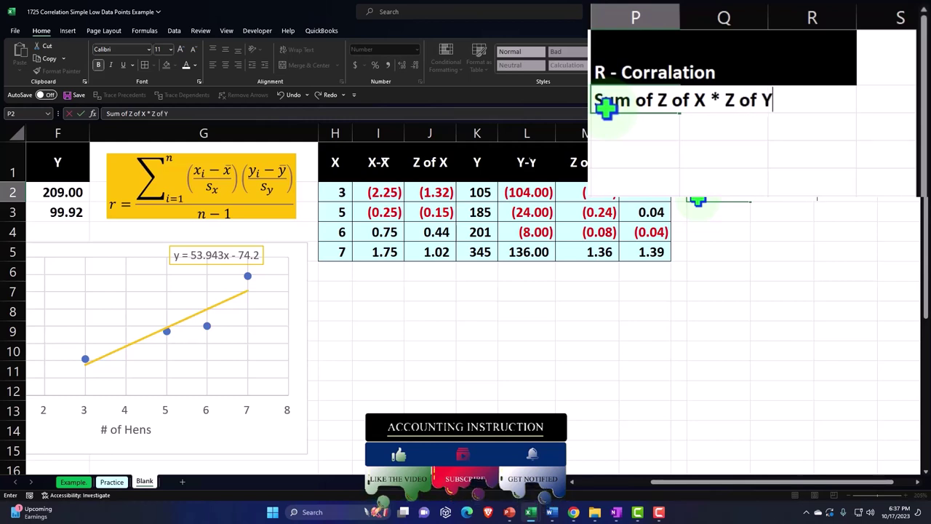
key("Return")
left_click_drag(680, 20, 752, 19)
Enter =SUM(N2:N5) in R2, displayed to two decimals as 2.77.
left_click(832, 183)
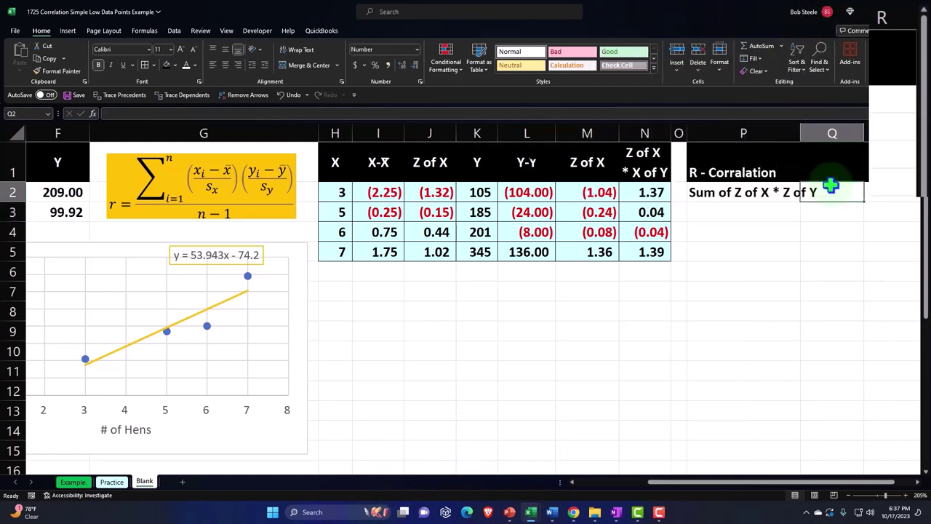
key("Right")
key("Right")
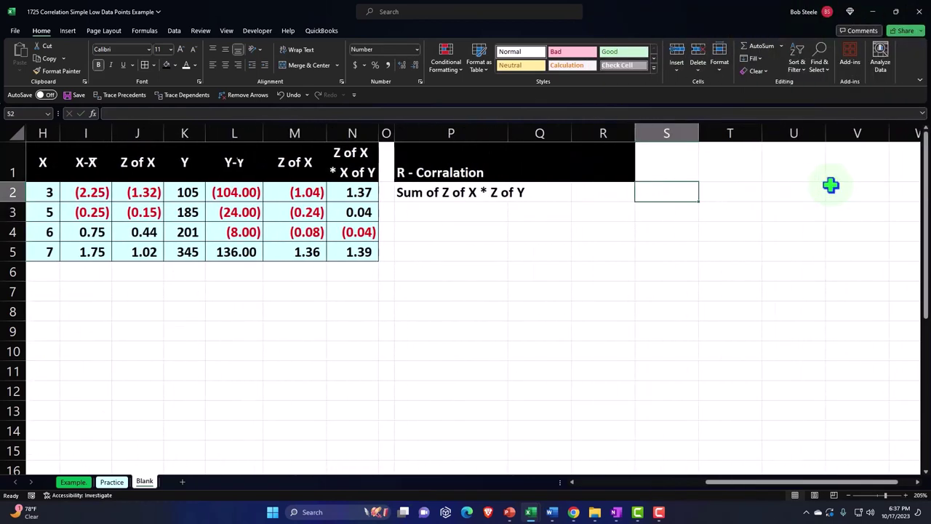
key("Left")
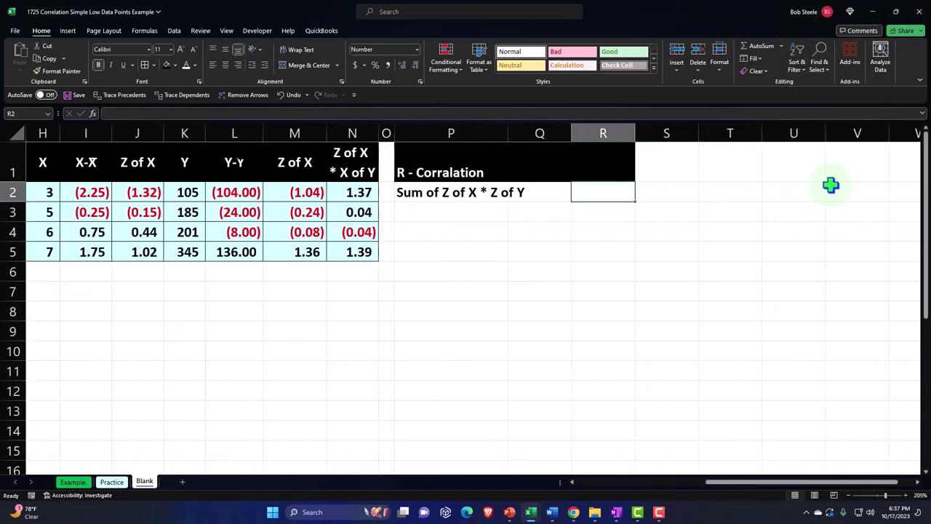
type("=sum(")
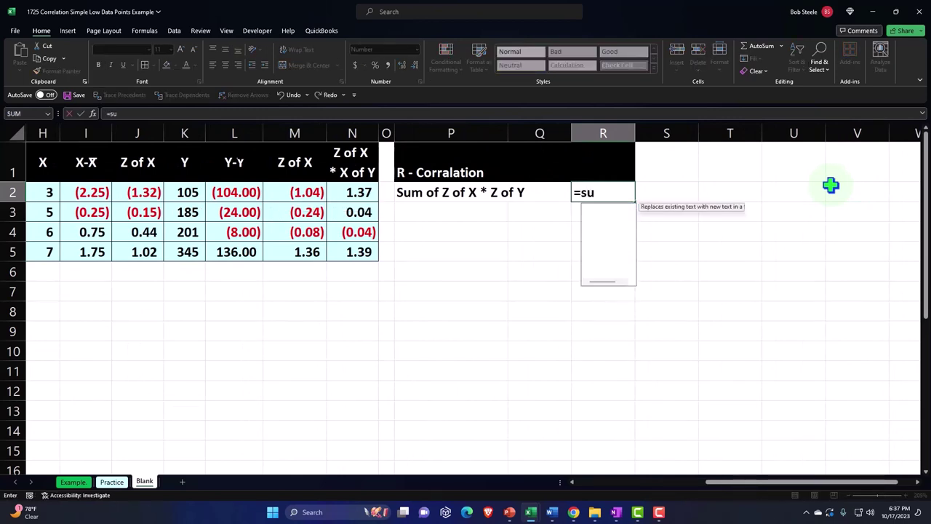
key("Left")
key("Left")
key("Left")
key("Left")
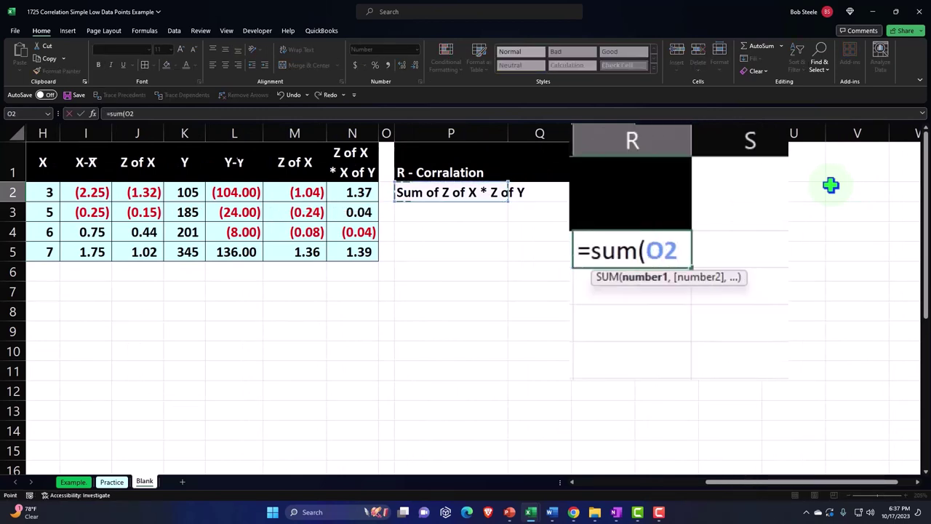
key("shift+Down")
key("shift+Down")
key("shift+Down")
key("Return")
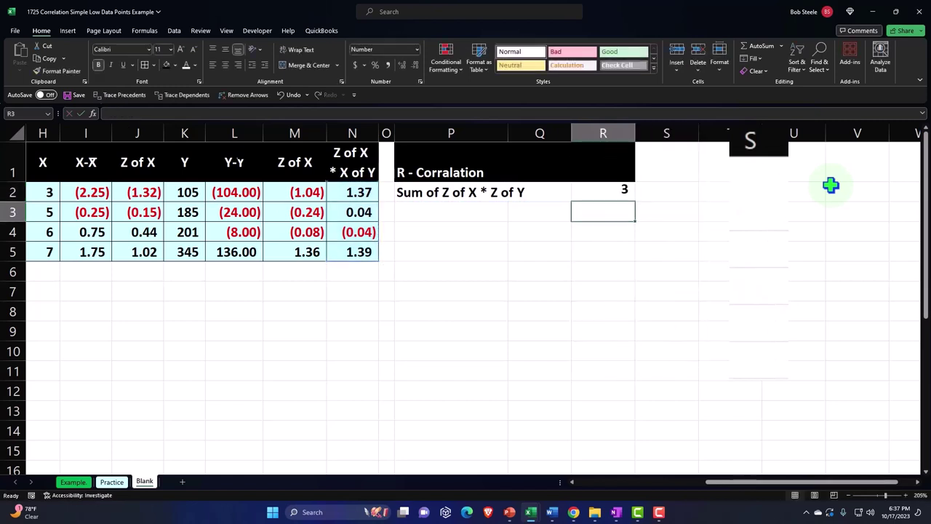
key("Up")
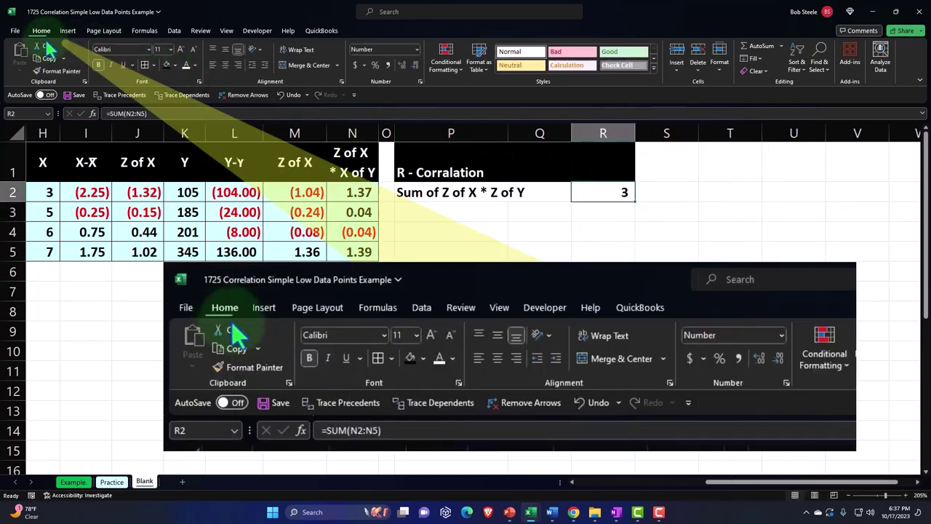
left_click(402, 66)
left_click(401, 66)
left_click(468, 212)
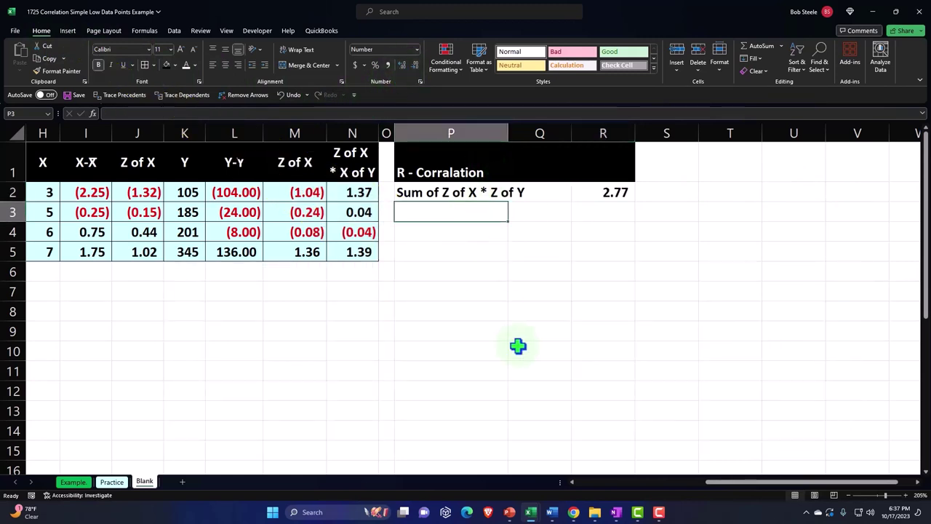
Enter the labels n-1:, n-1:, less 1 and n-1 in P3 through P6.
type("n-1:")
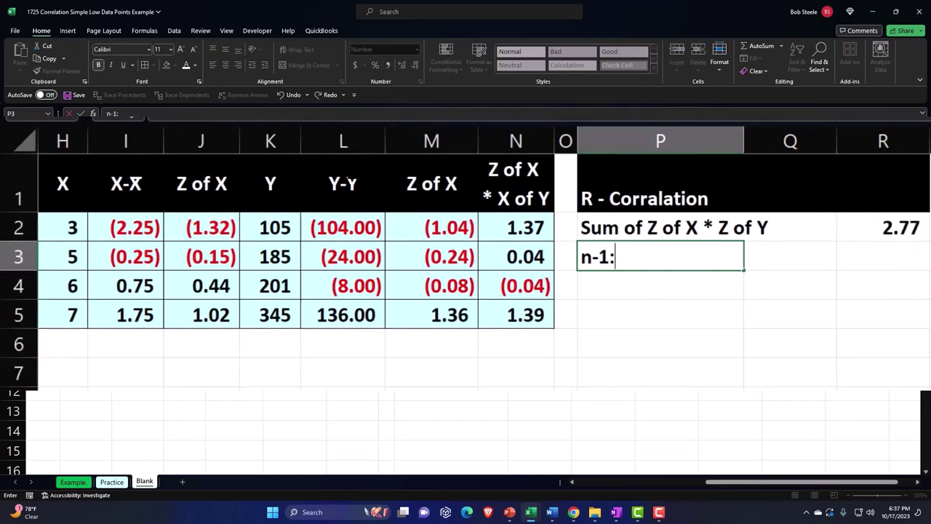
key("Return")
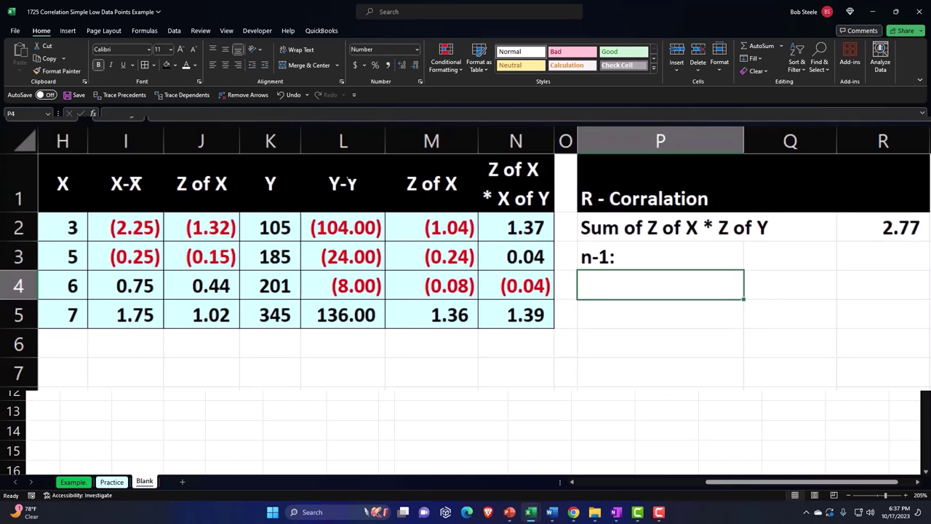
type("n")
key("Return")
type("les")
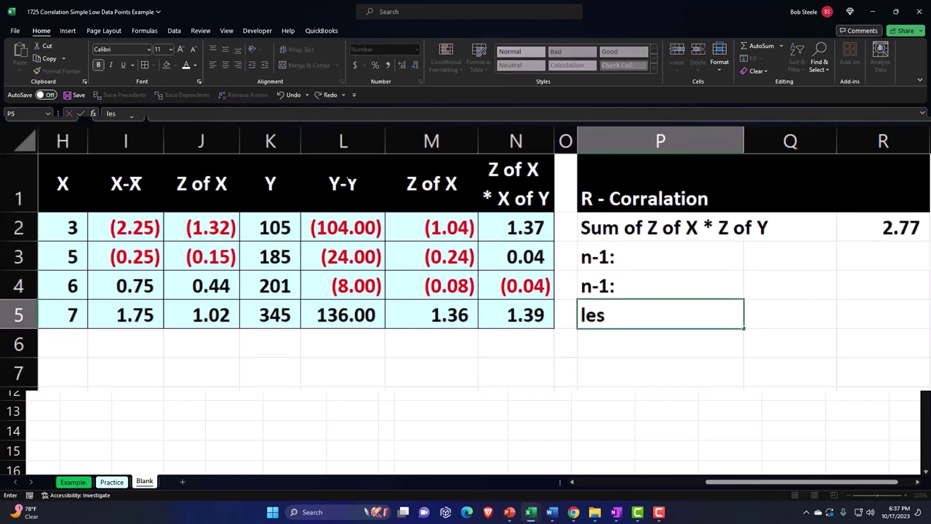
type("s 1")
key("Return")
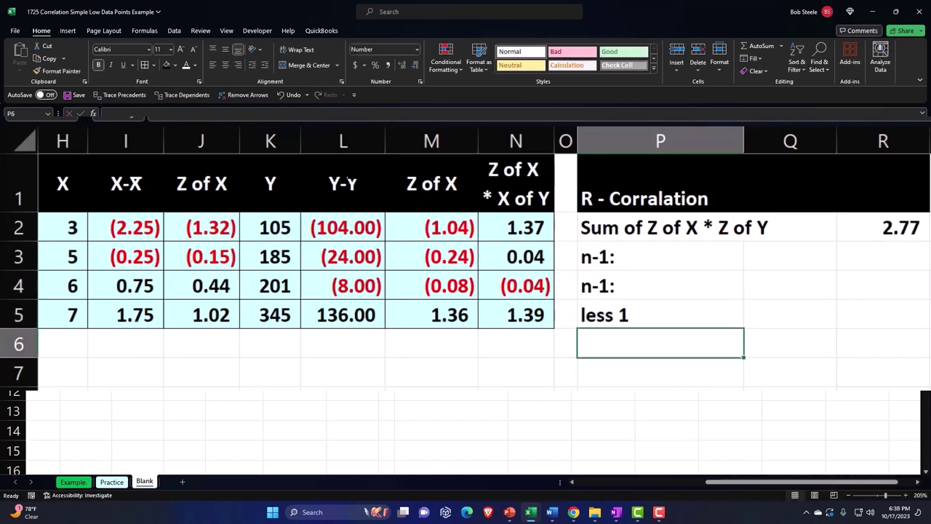
type("n-1")
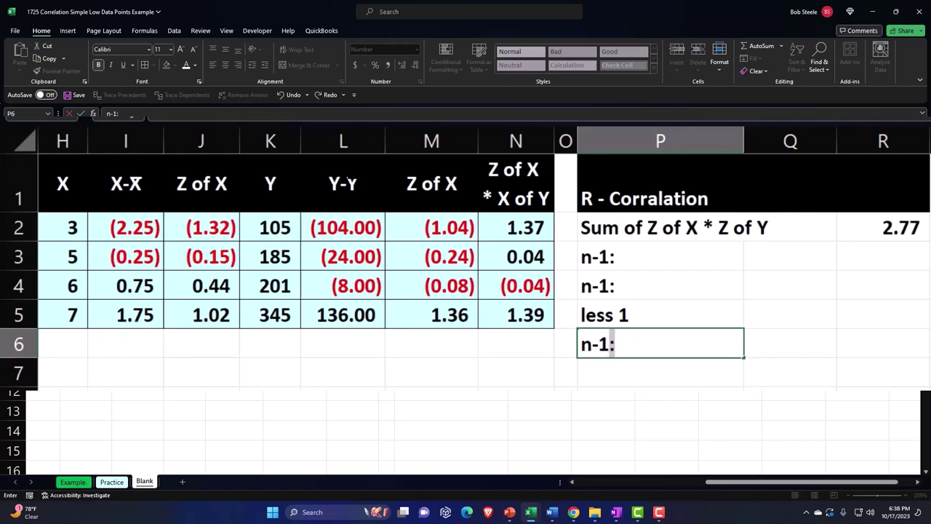
key("Tab")
key("Up")
key("Up")
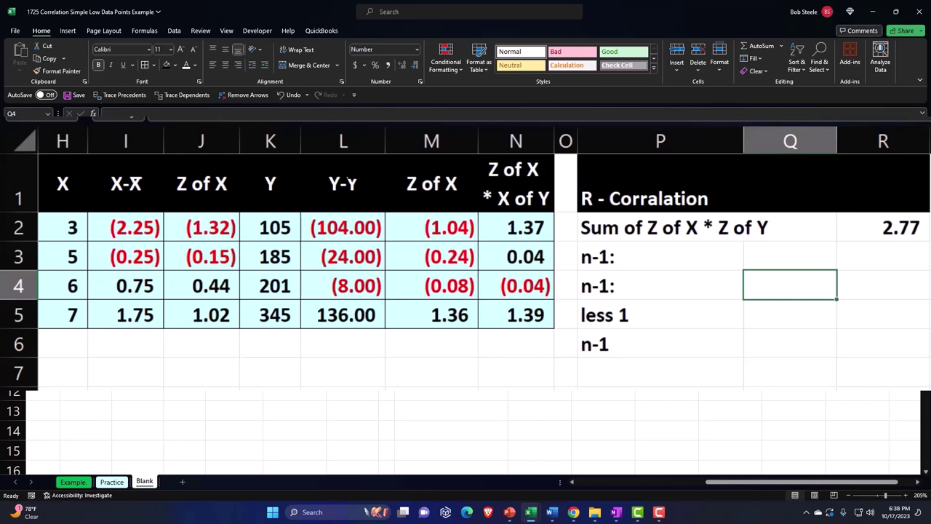
Relabel P4 as 'n'.
left_click(616, 289)
type("n")
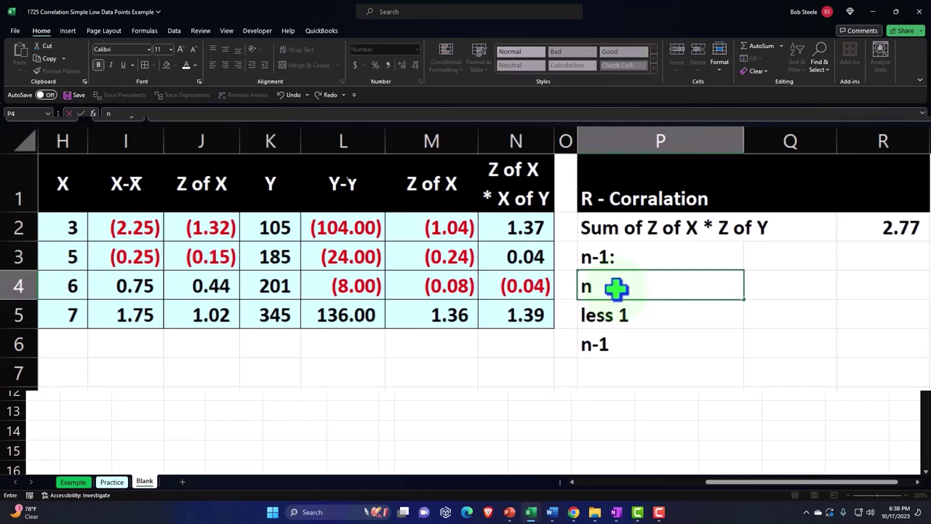
key("Return")
key("Tab")
key("Up")
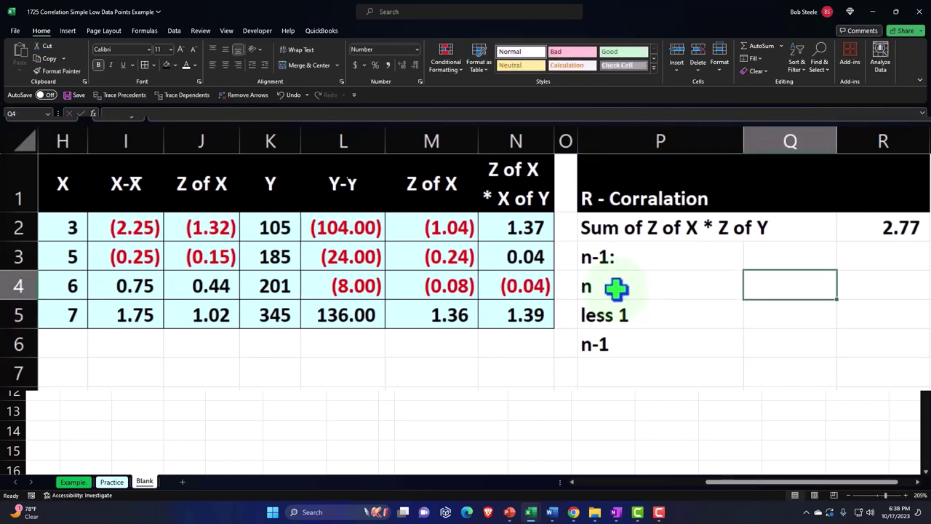
Count the X values with =COUNT(H2:H5) in Q4 (4) and enter an underlined 1 in Q5.
type("=coun")
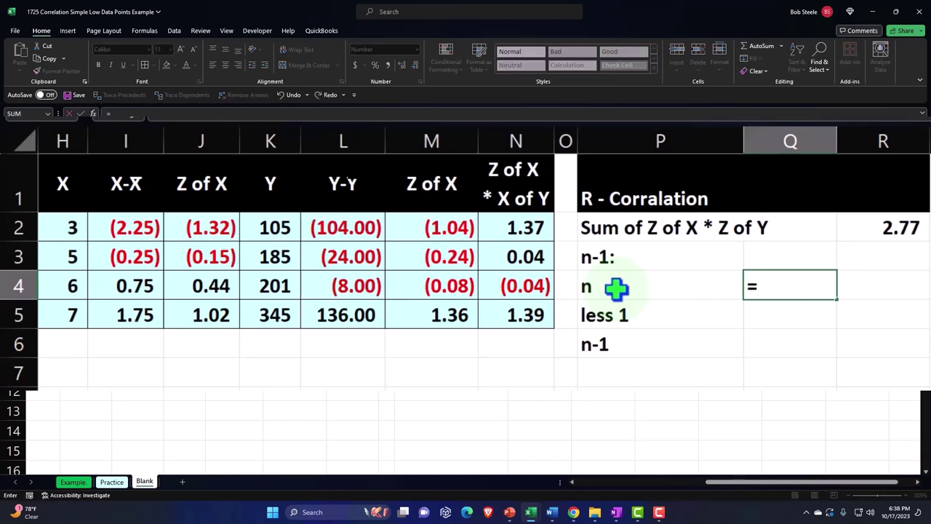
key("Tab")
key("Left")
key("Left")
key("Left")
key("Left")
key("Left")
key("Left")
key("Left")
key("Left")
key("Left")
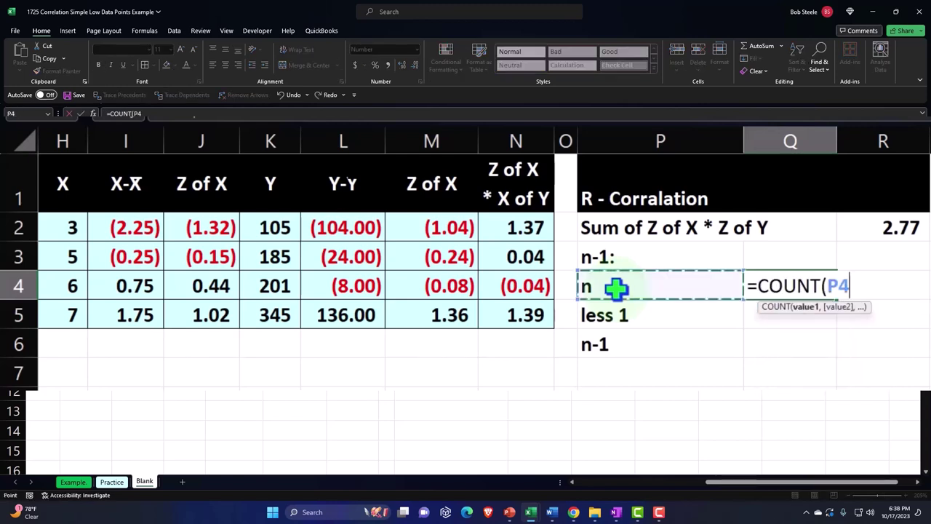
key("Up")
key("Up")
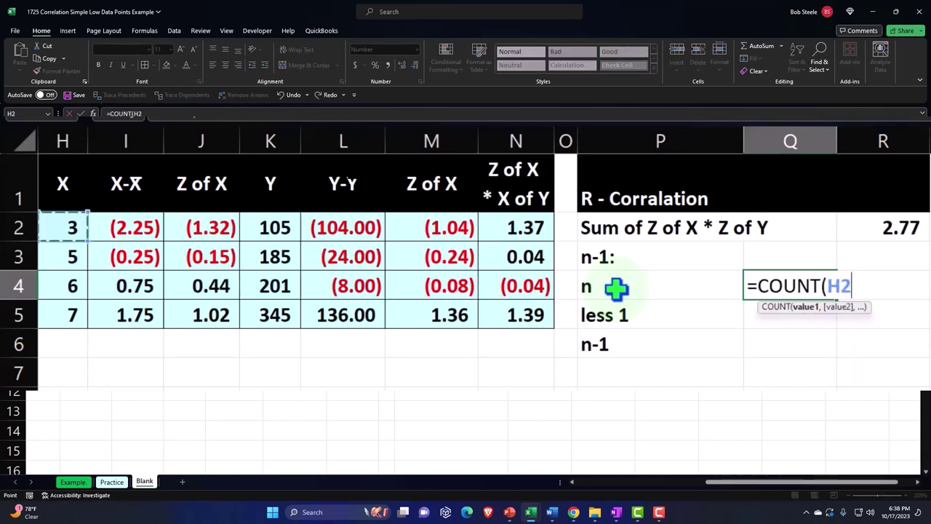
key("ctrl+shift+Down")
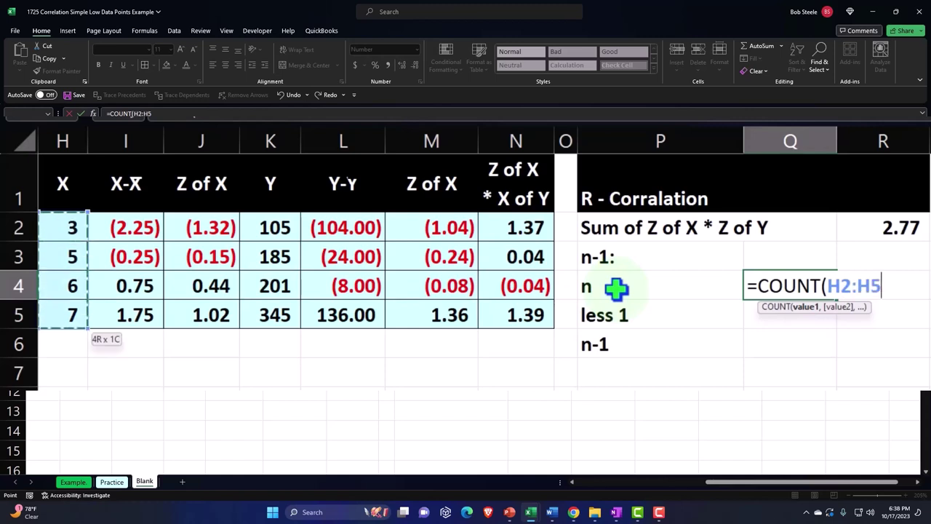
key("Return")
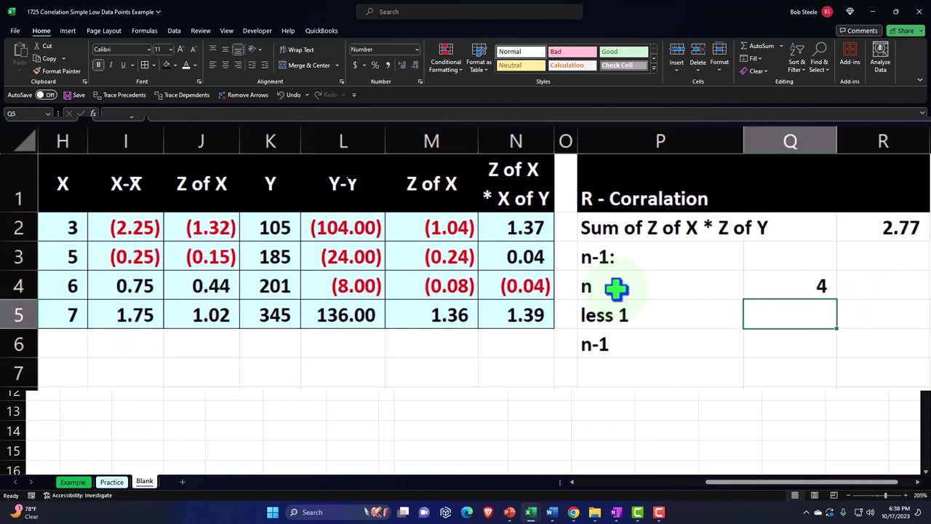
type("1")
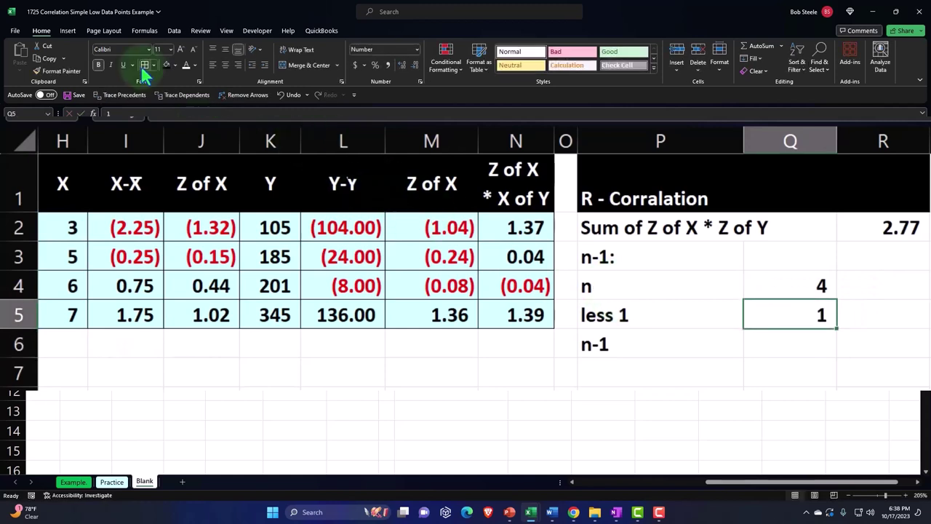
left_click(123, 64)
Compute n-1 in R6 as =Q4-Q5, giving 3.
left_click(604, 272)
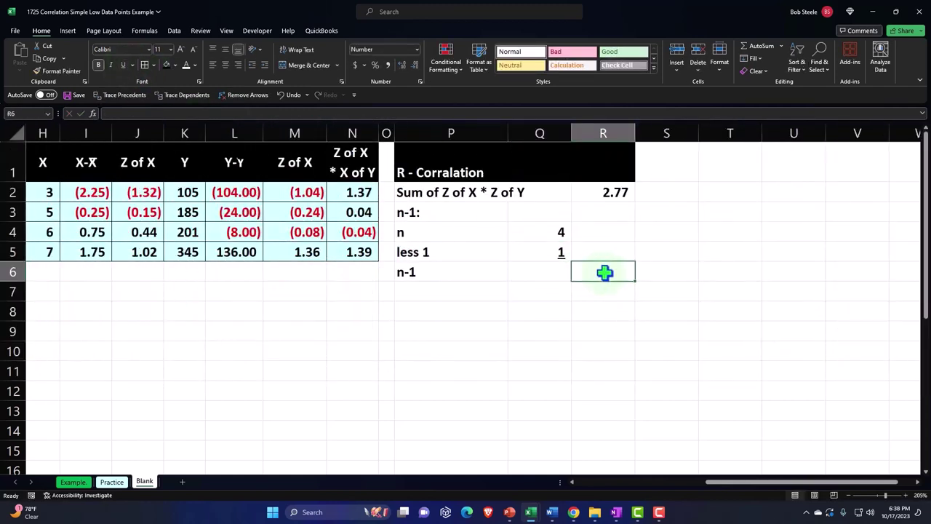
type("=")
key("Left")
key("Up")
key("Up")
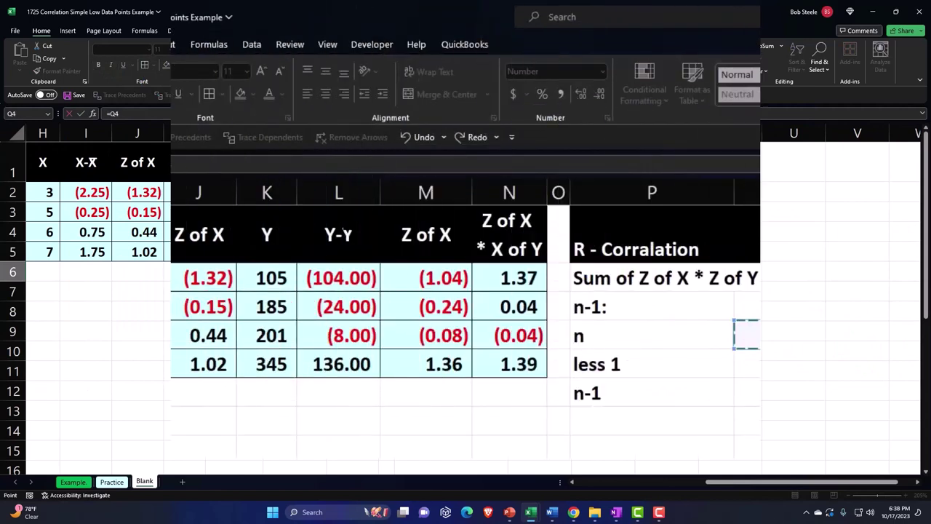
type("-")
key("Left")
key("Up")
key("Return")
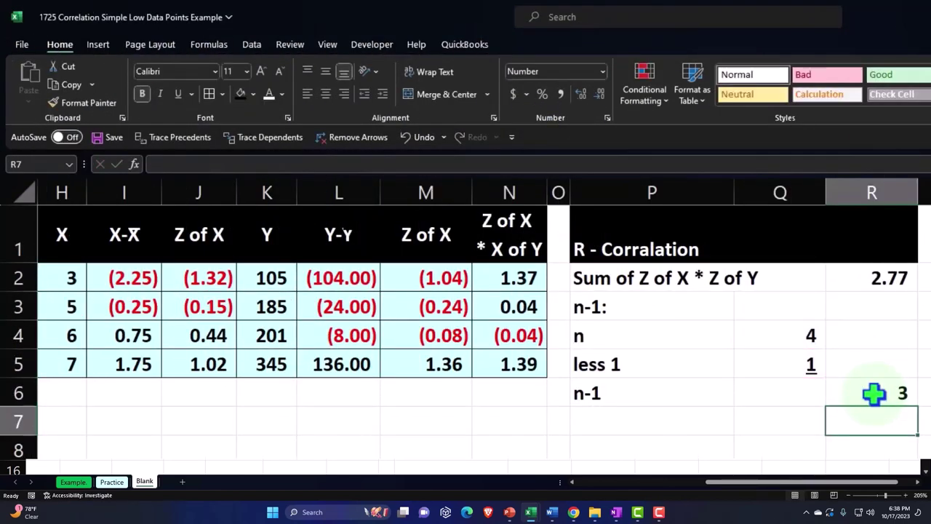
Indent the n, less 1 and n-1 labels, with n-1 further, and narrow column Q.
left_click_drag(625, 337, 618, 371)
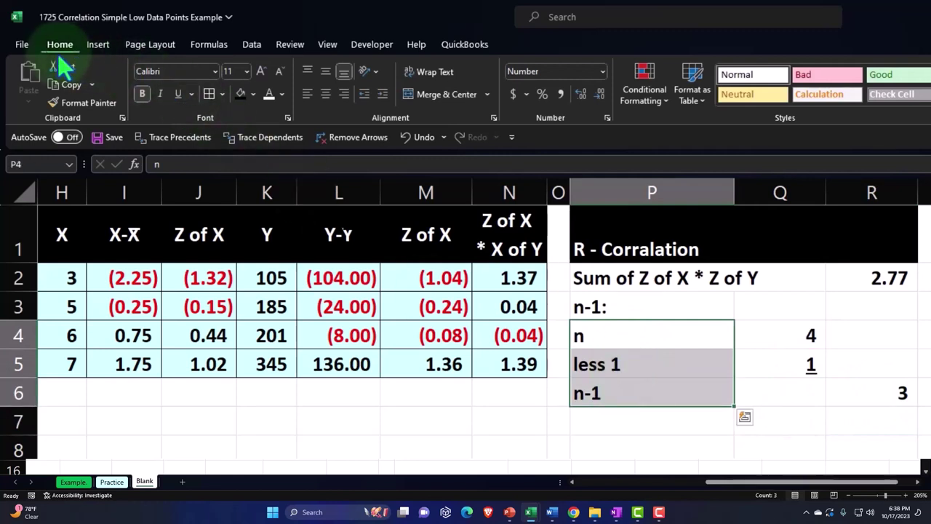
left_click(380, 98)
left_click(603, 393)
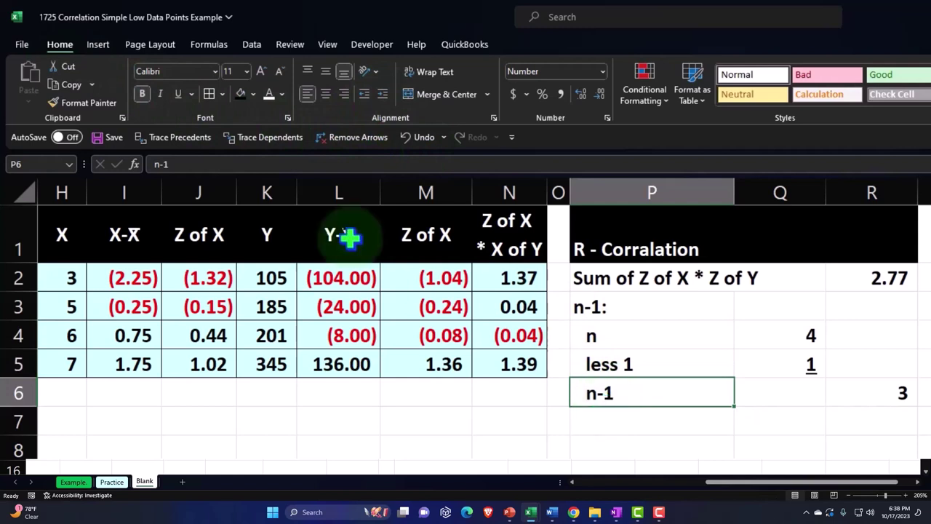
left_click(379, 96)
left_click(741, 393)
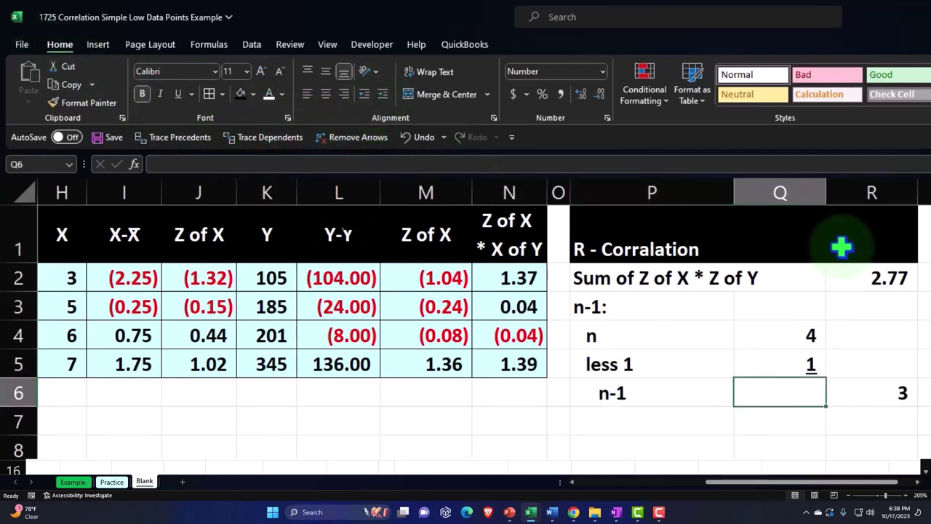
left_click_drag(827, 200, 779, 198)
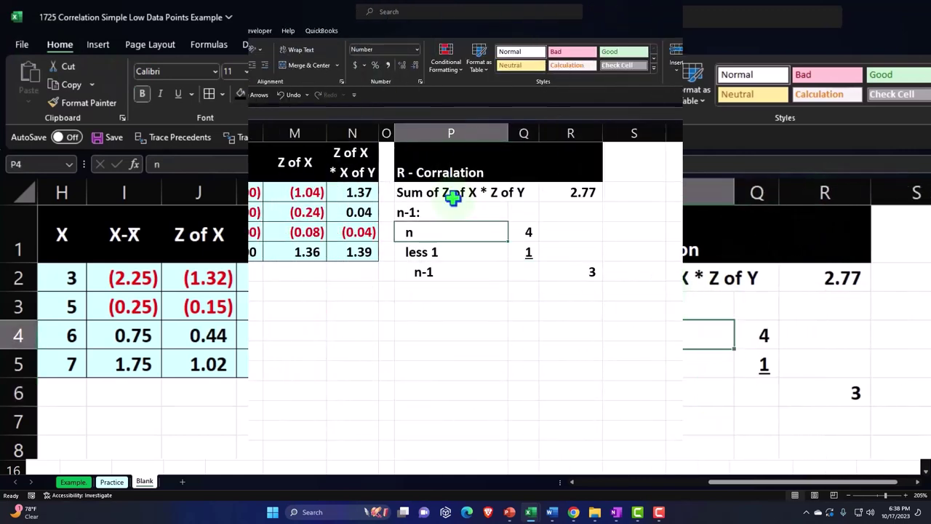
scroll(453, 197, "left", 5)
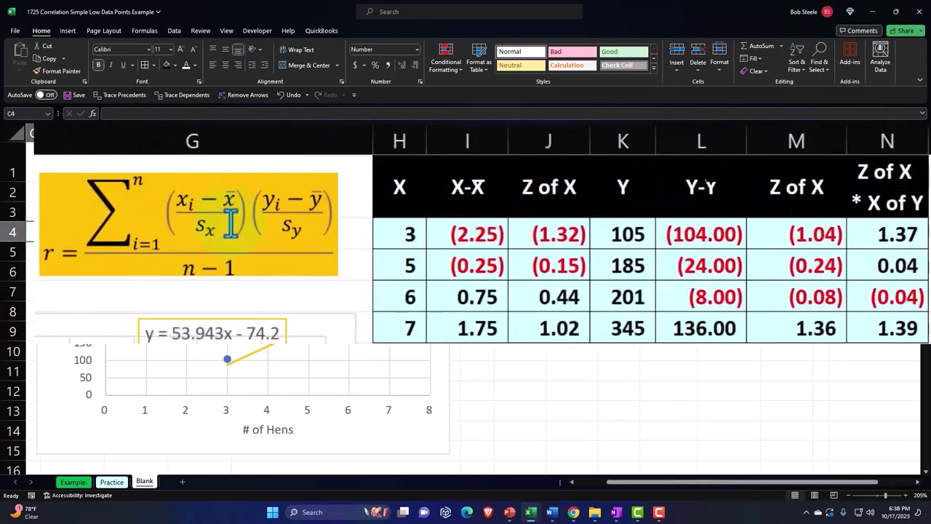
left_click_drag(854, 241, 862, 314)
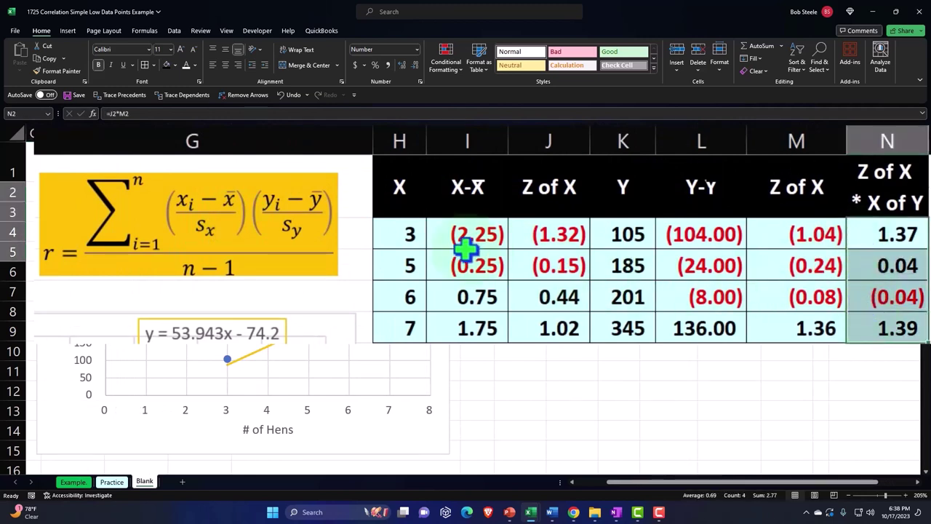
left_click(803, 237)
key("Right")
key("Right")
key("Right")
key("Right")
key("Right")
key("Right")
key("Up")
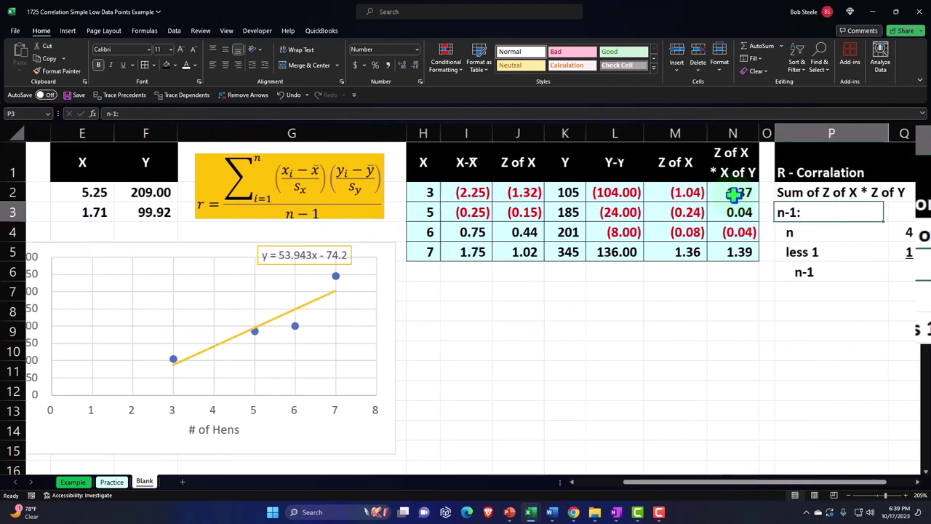
key("Left")
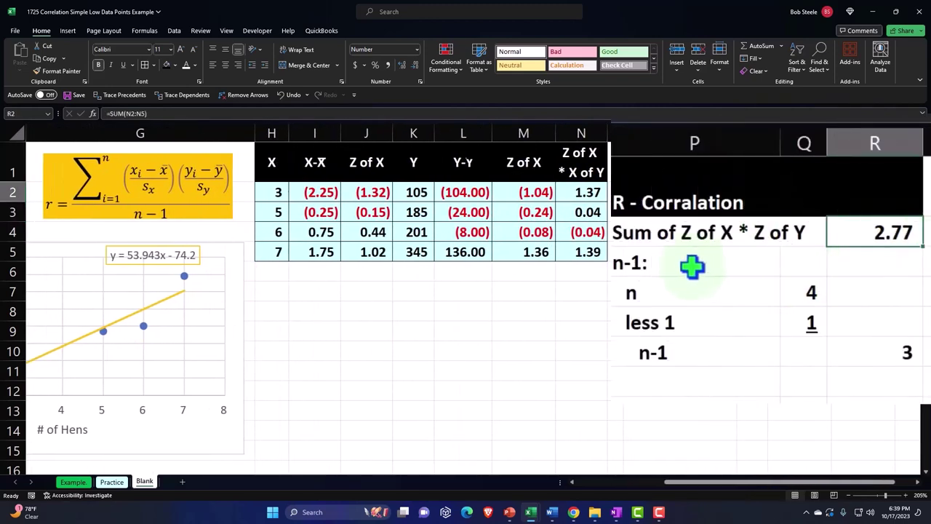
left_click(668, 298)
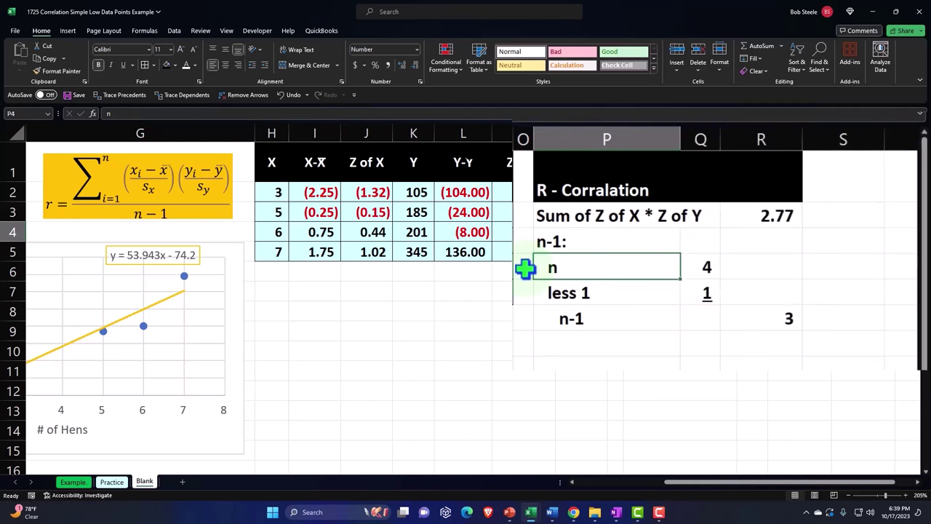
key("Up")
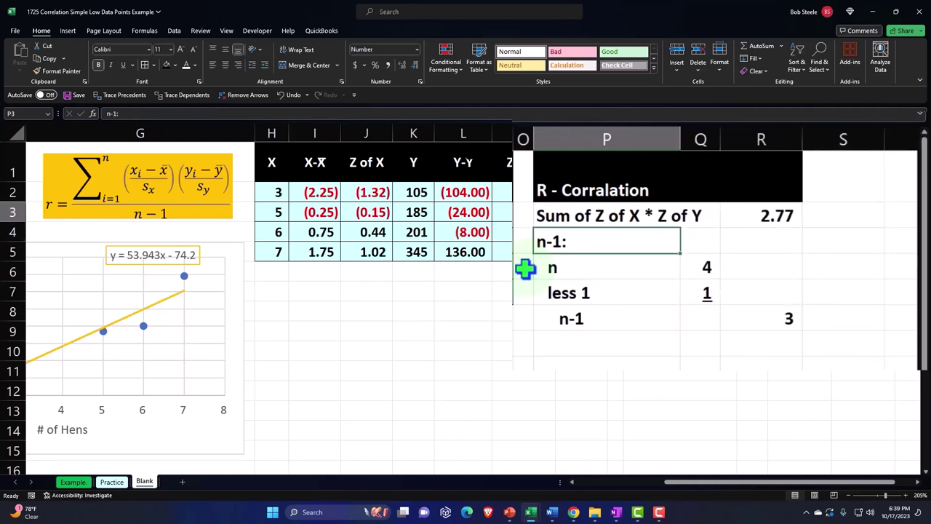
key("Down")
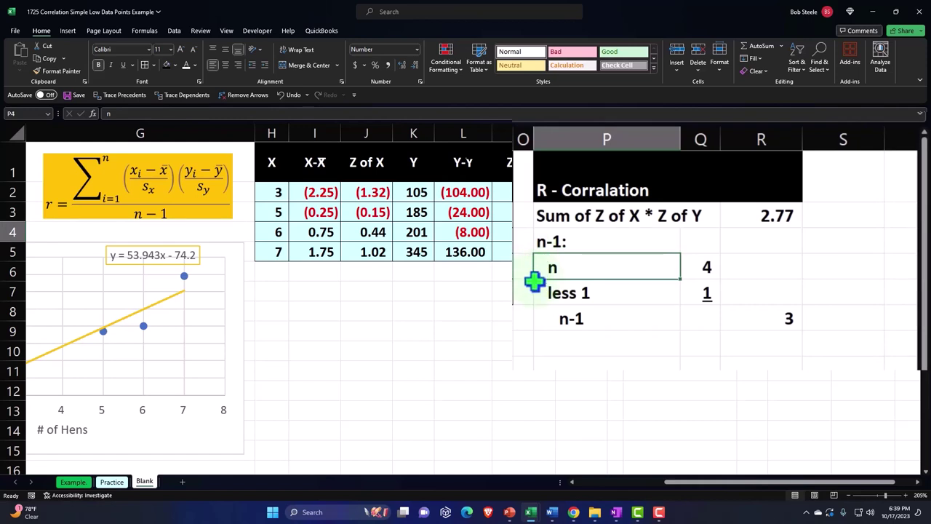
left_click(708, 267)
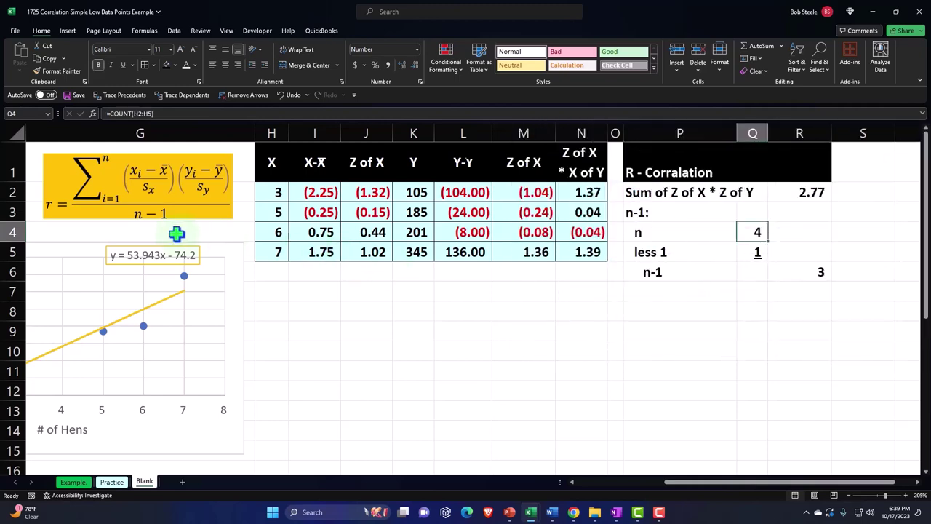
left_click(760, 251)
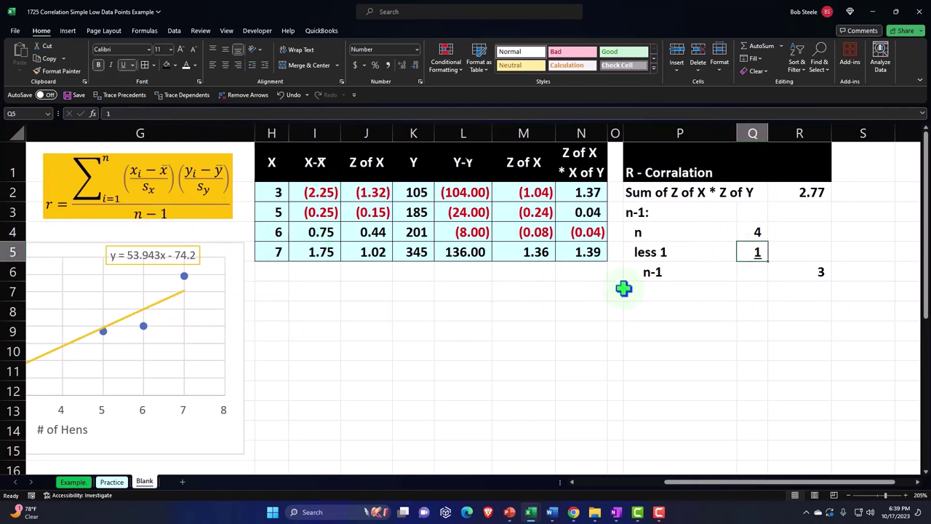
left_click(815, 271)
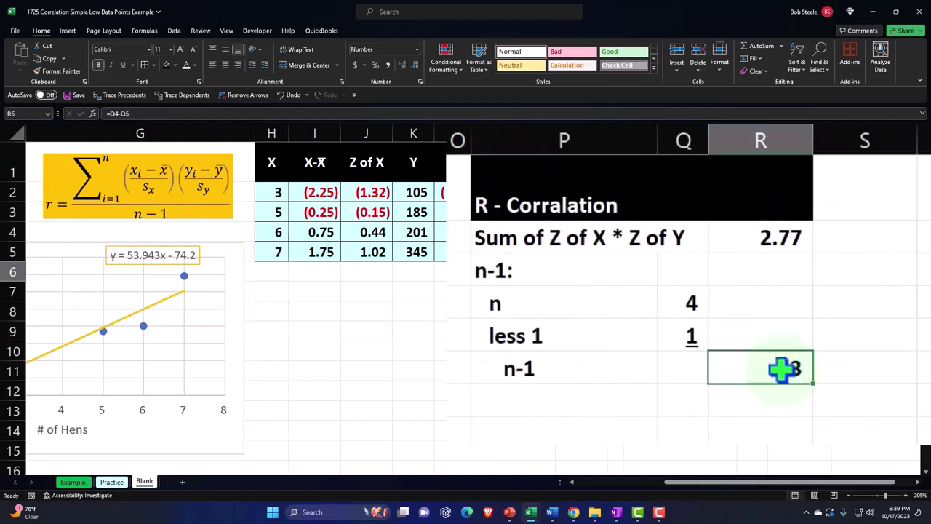
left_click(571, 395)
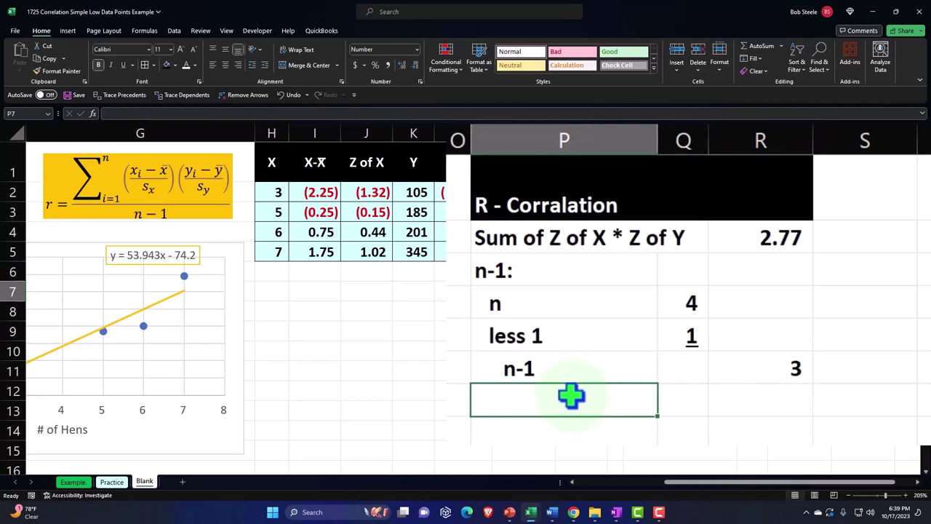
Label P7 'R - Corralation' and enter =R2/R6 in R7, showing 1.
type("r")
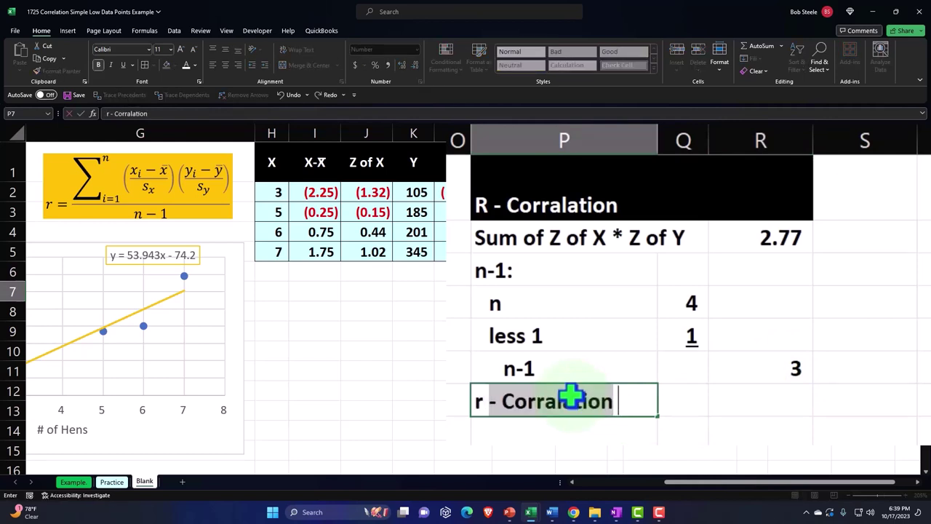
key("Tab")
key("Tab")
type("=")
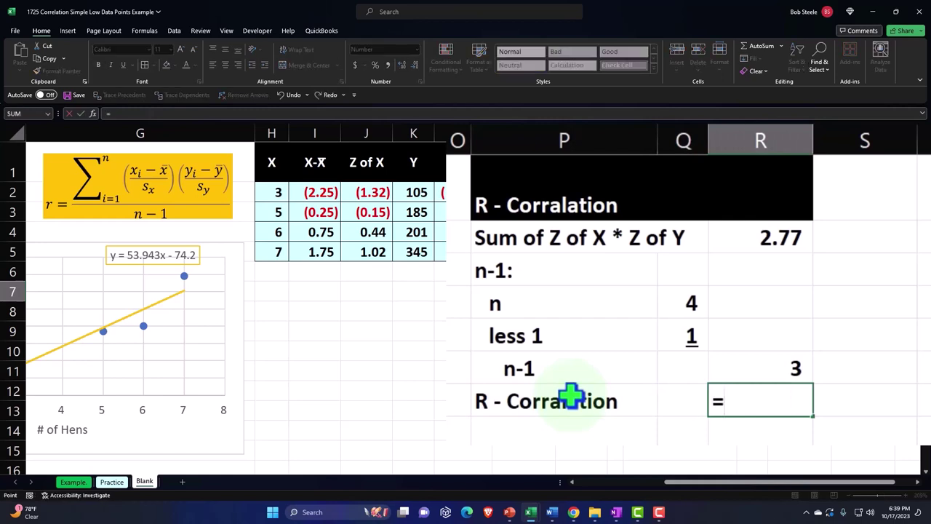
key("Up")
key("Up")
key("Up")
key("Up")
key("Up")
type("/")
key("Up")
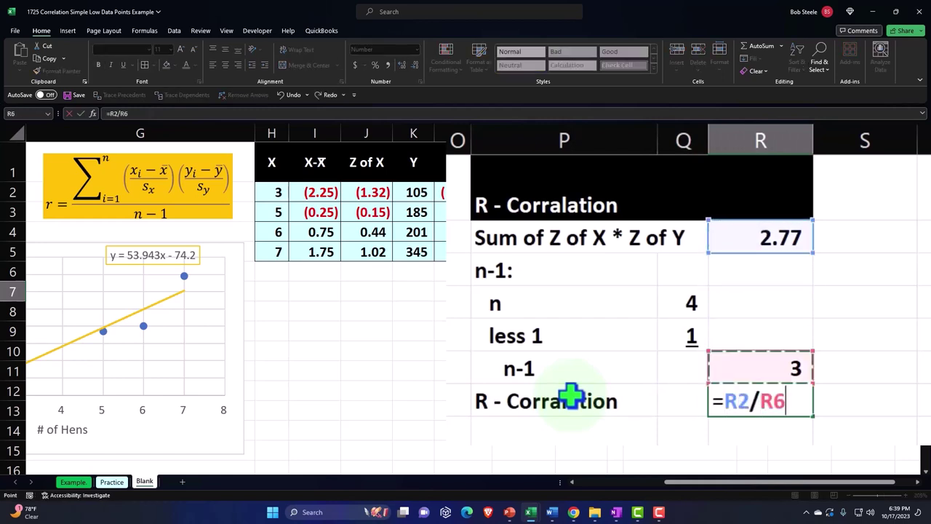
key("Return")
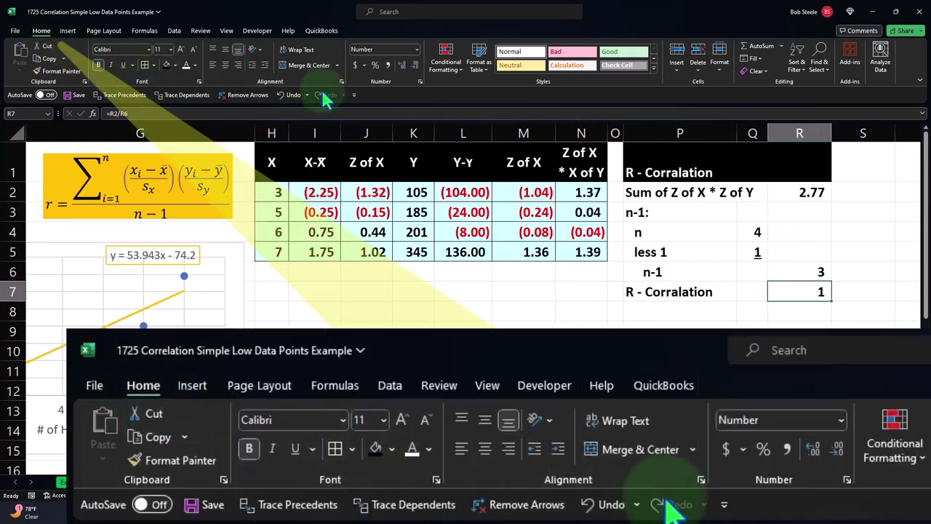
Show R7's correlation to two decimals as 0.92, then select P2:R7.
left_click(401, 65)
left_click(401, 65)
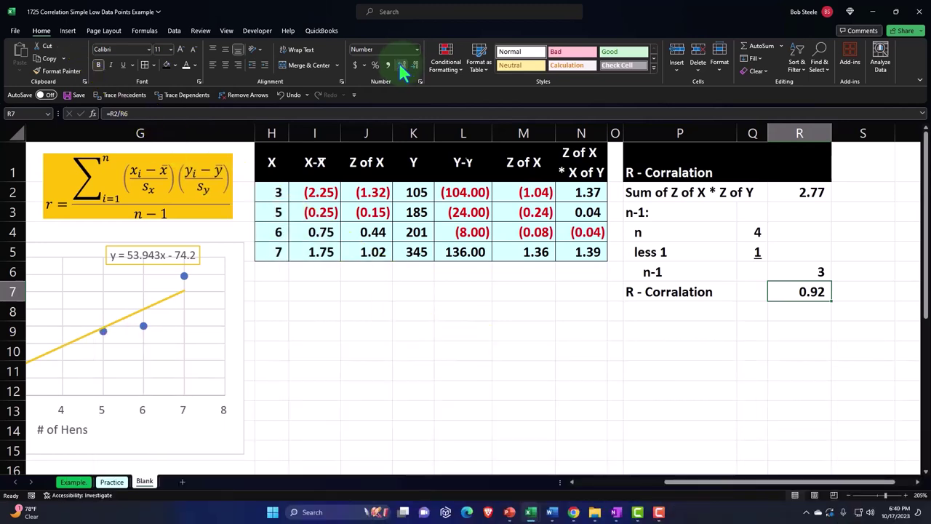
left_click(662, 195)
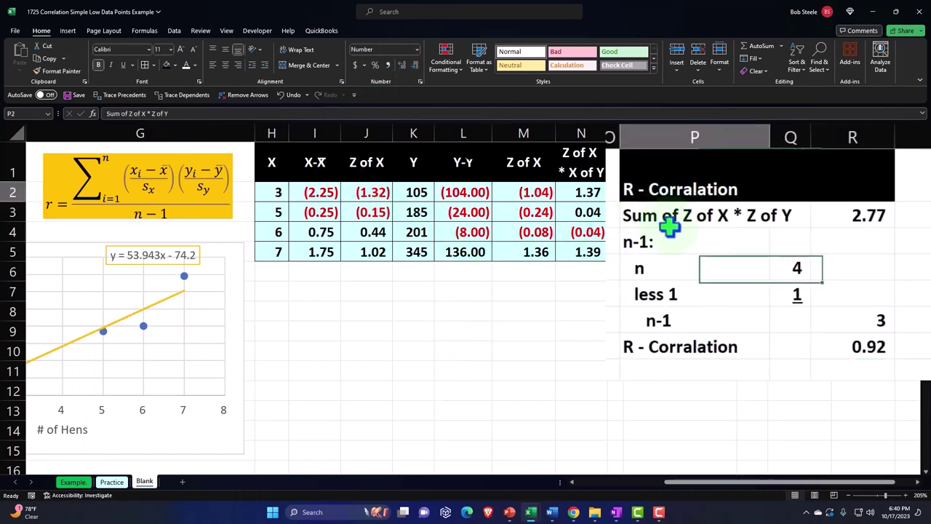
left_click_drag(668, 228, 827, 344)
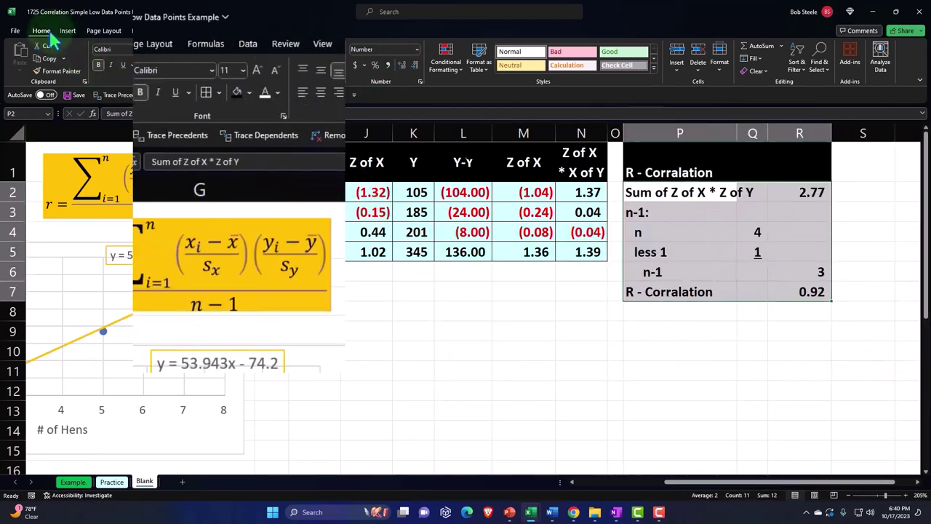
Fill the correlation block P2:R7 with the table's light blue, then return to the sheet start.
left_click(248, 92)
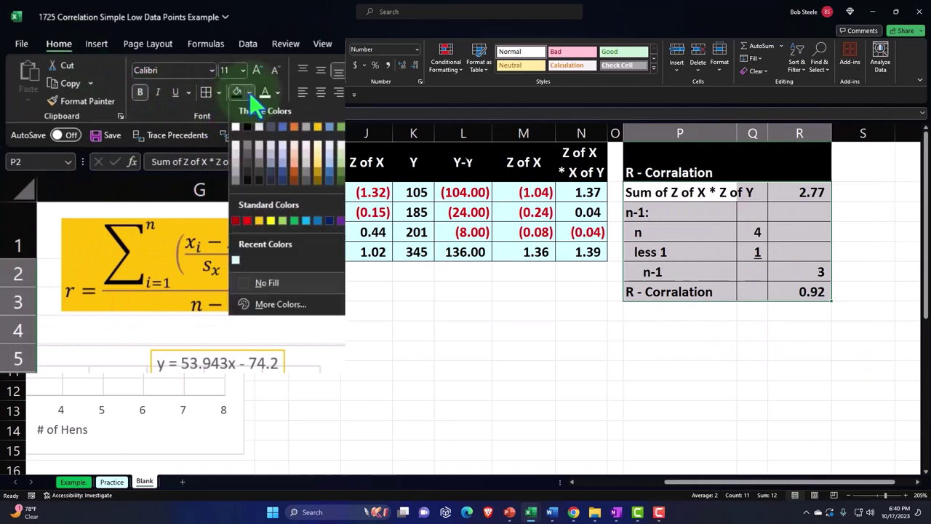
left_click(237, 263)
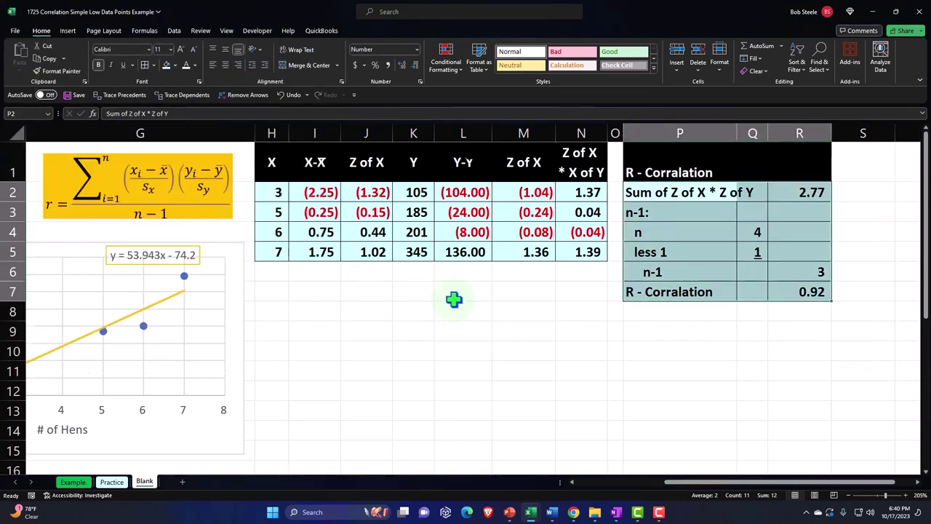
left_click(454, 299)
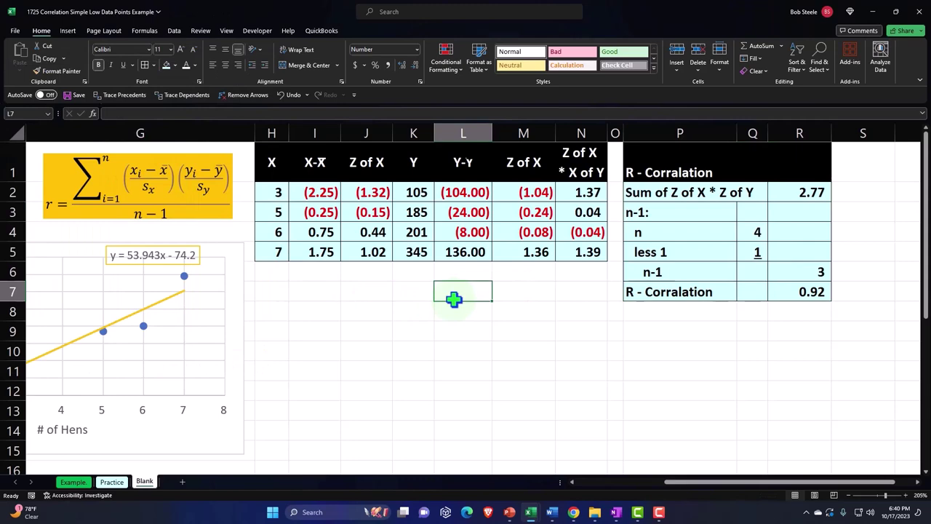
key("Home")
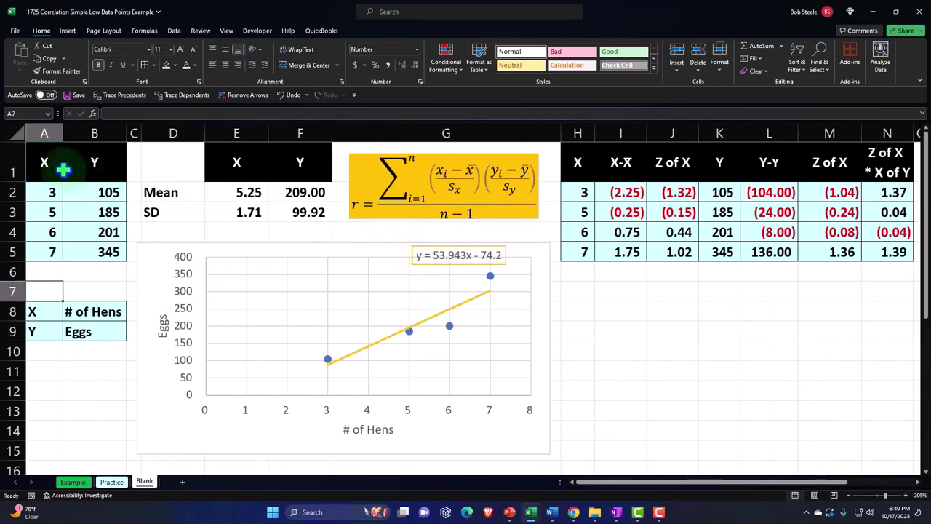
Select the X and Y data in A1:B5 and switch to the Data ribbon.
left_click_drag(62, 162, 83, 245)
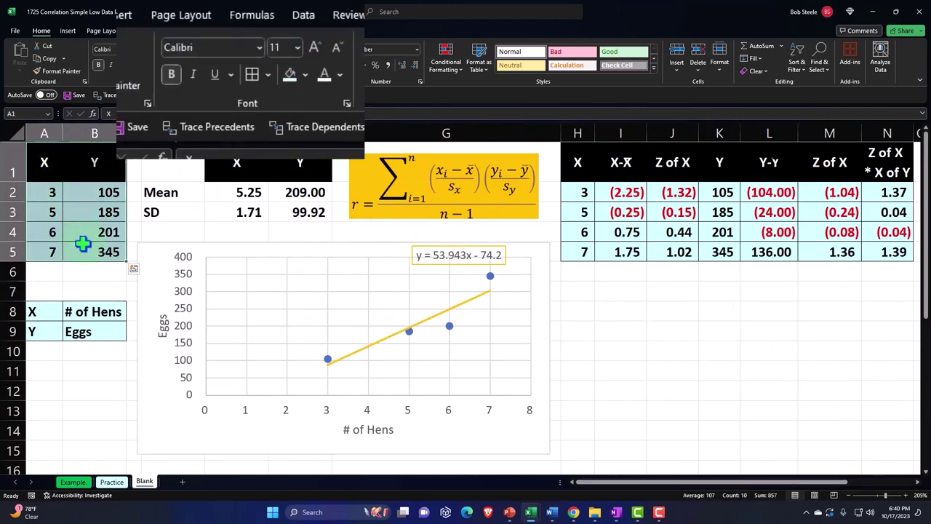
left_click(305, 16)
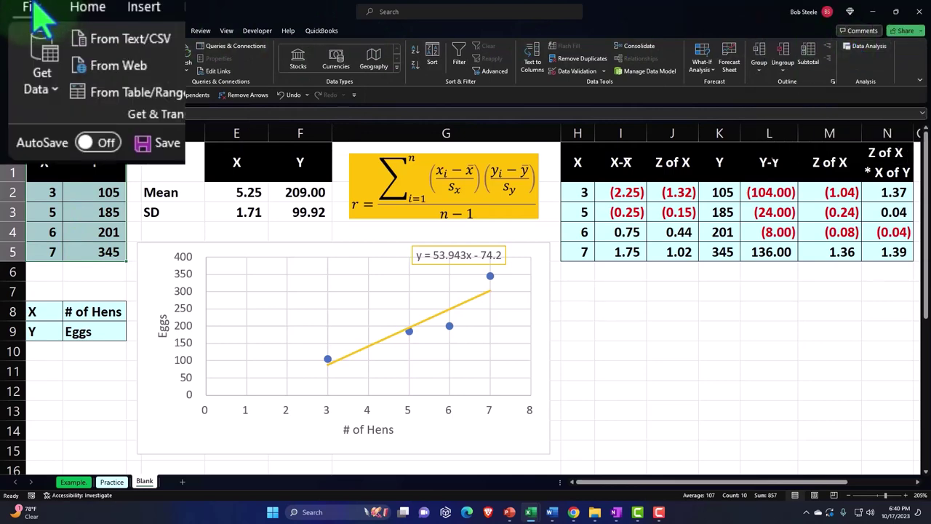
Enable the Analysis ToolPak add-in through Excel Options > Add-ins.
left_click(14, 31)
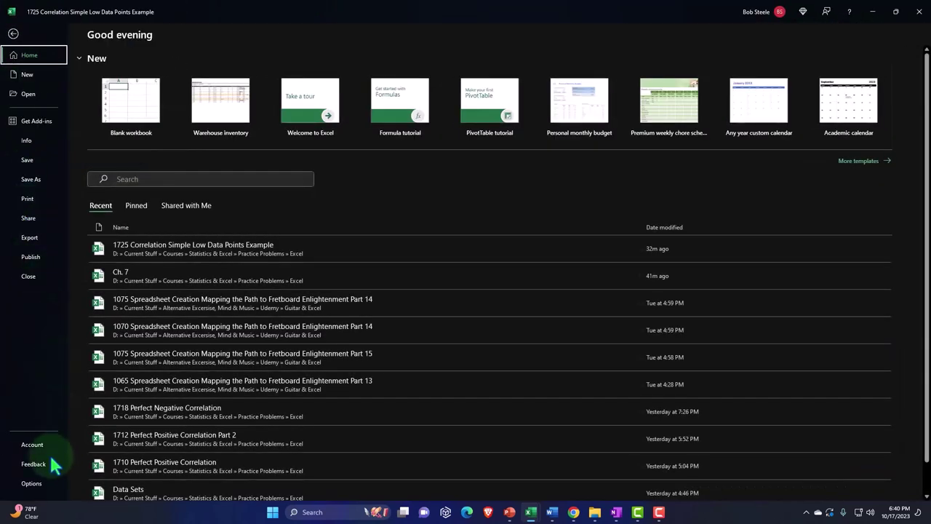
left_click(31, 483)
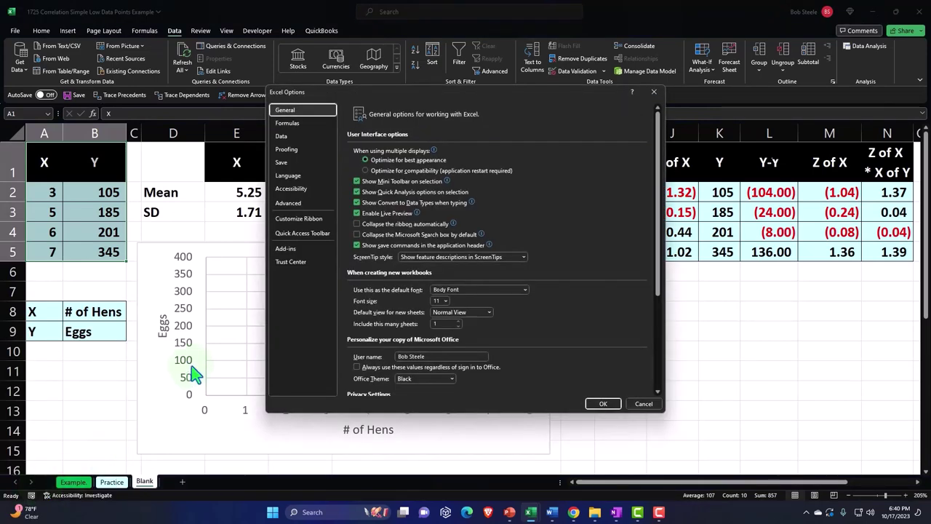
left_click(275, 262)
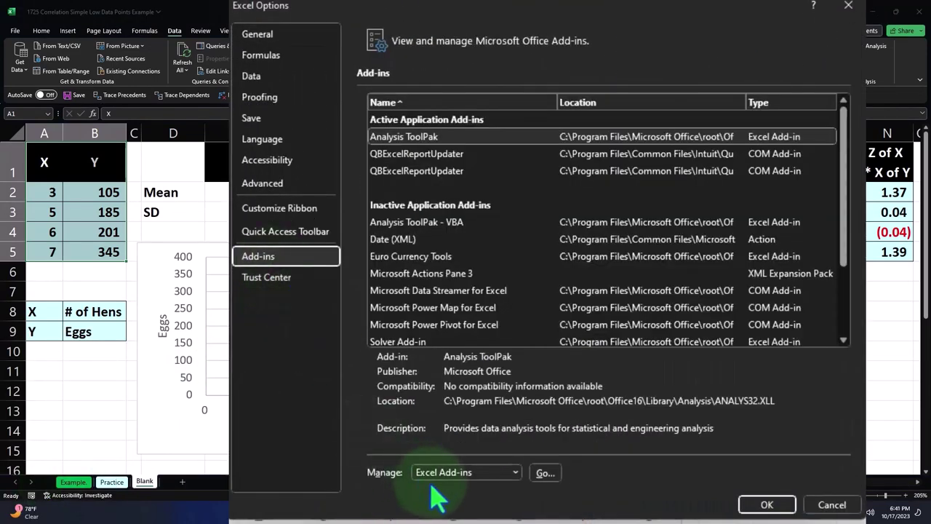
left_click(546, 475)
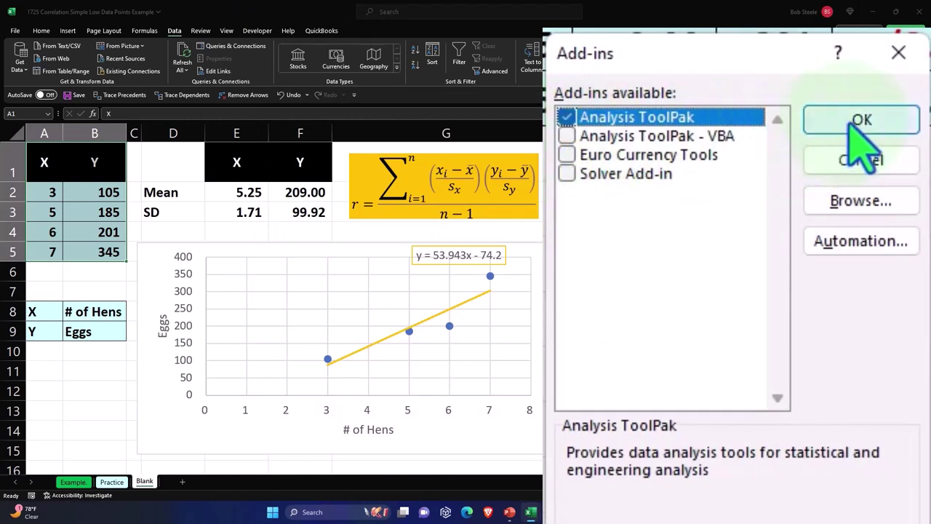
left_click(893, 124)
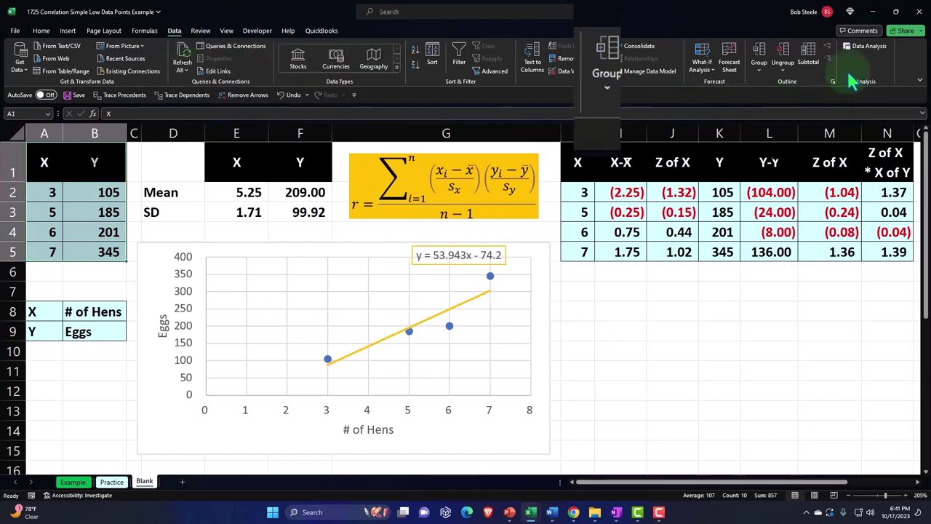
Choose the Correlation tool from the Data Analysis list.
left_click(865, 46)
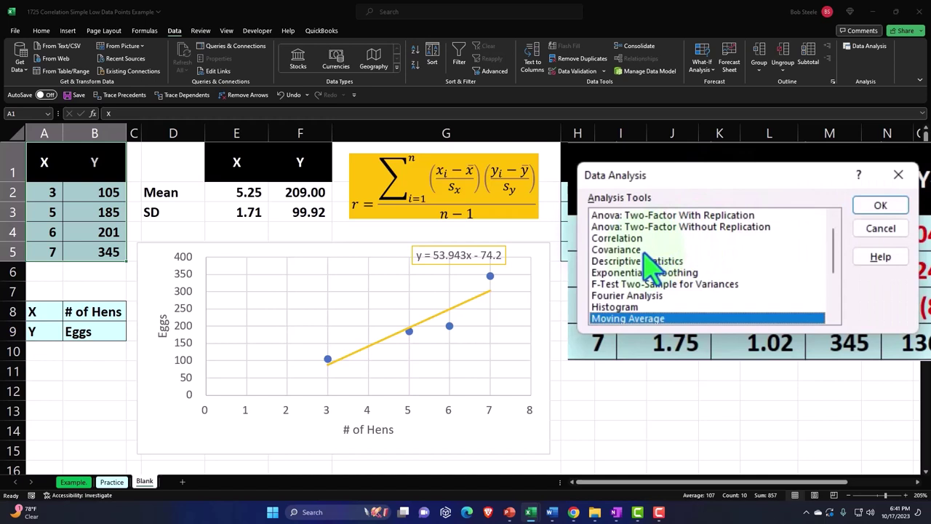
left_click(645, 250)
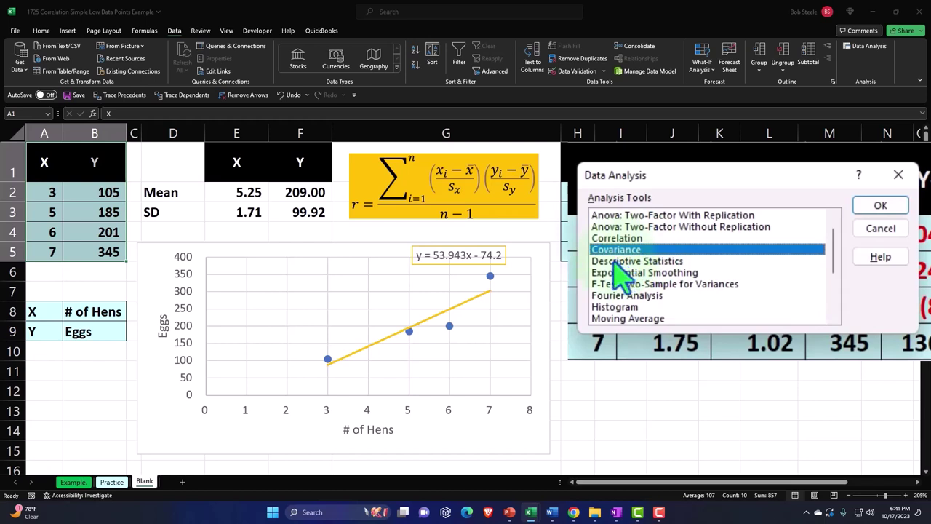
left_click(618, 238)
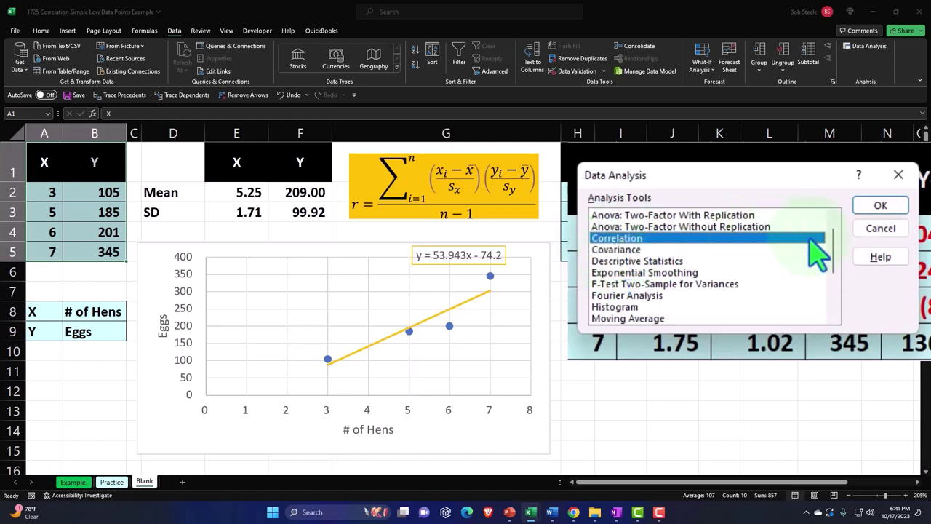
left_click(876, 209)
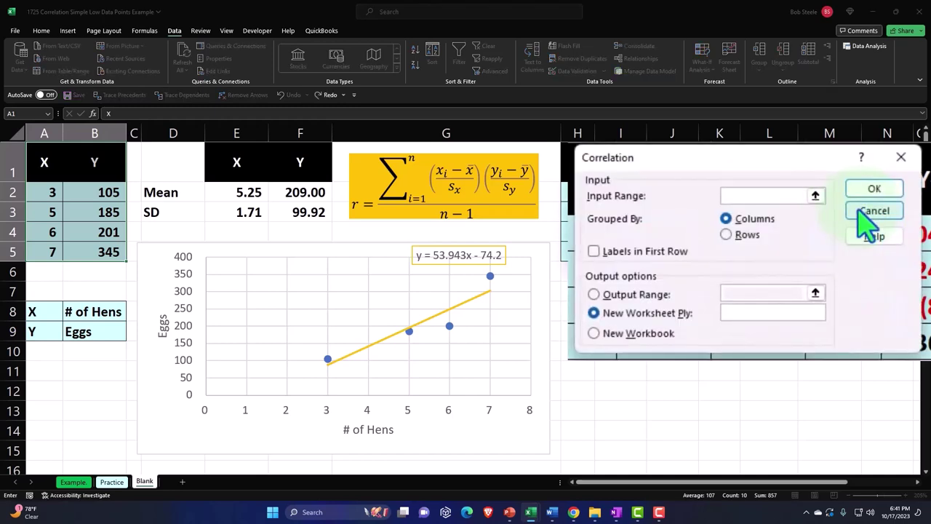
Set the correlation input range to $A$1:$B$5 with labels in the first row.
left_click(816, 196)
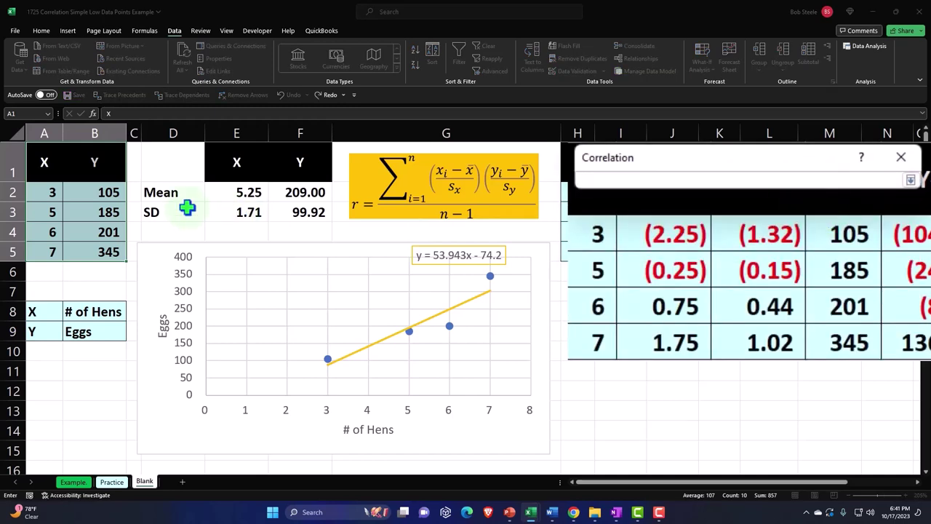
left_click_drag(45, 162, 85, 249)
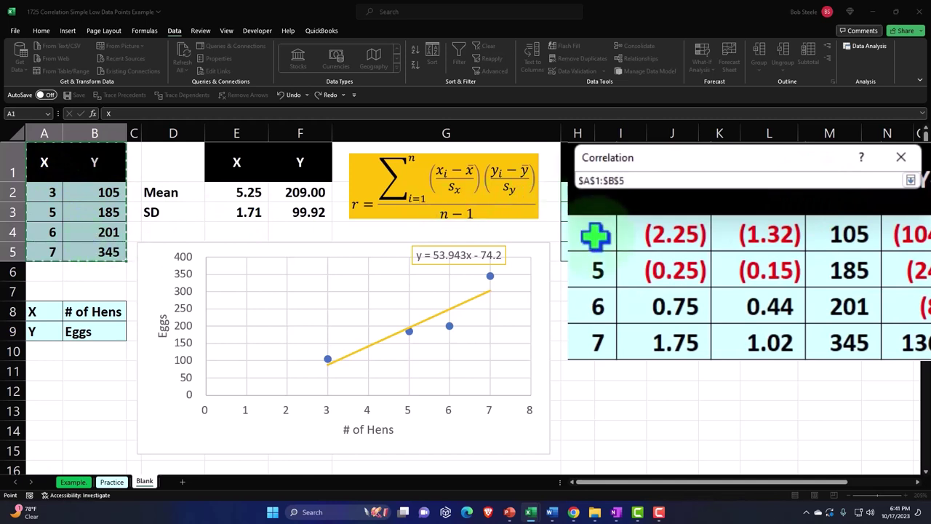
left_click(910, 180)
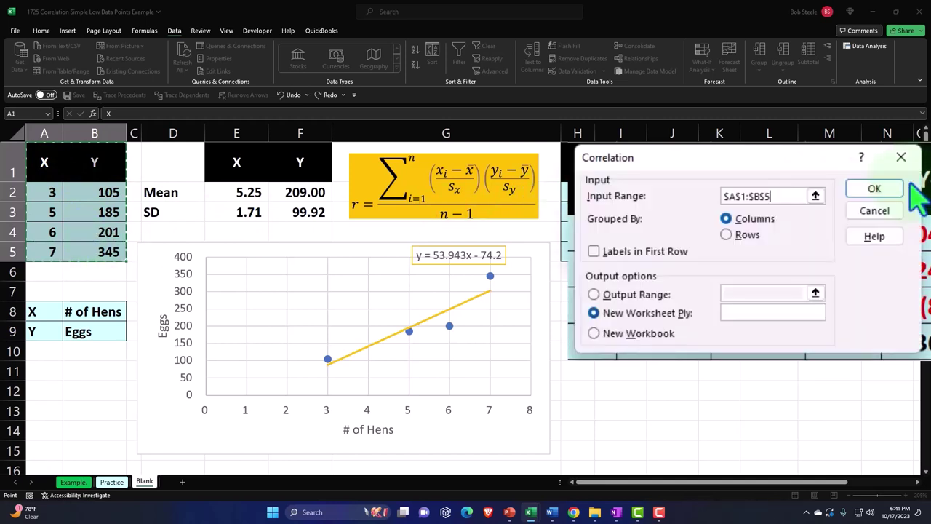
left_click(594, 252)
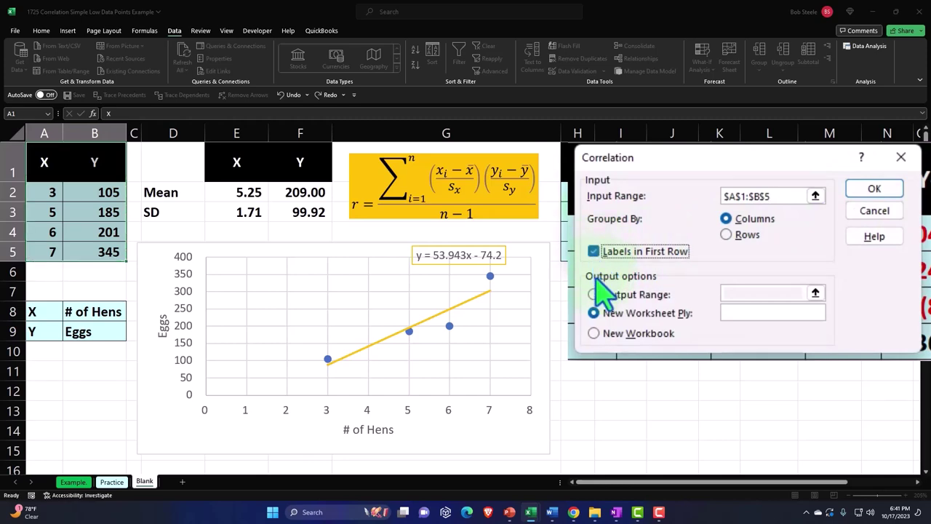
Output the correlation matrix to $T$1, giving X–Y correlation 0.921988.
left_click(593, 294)
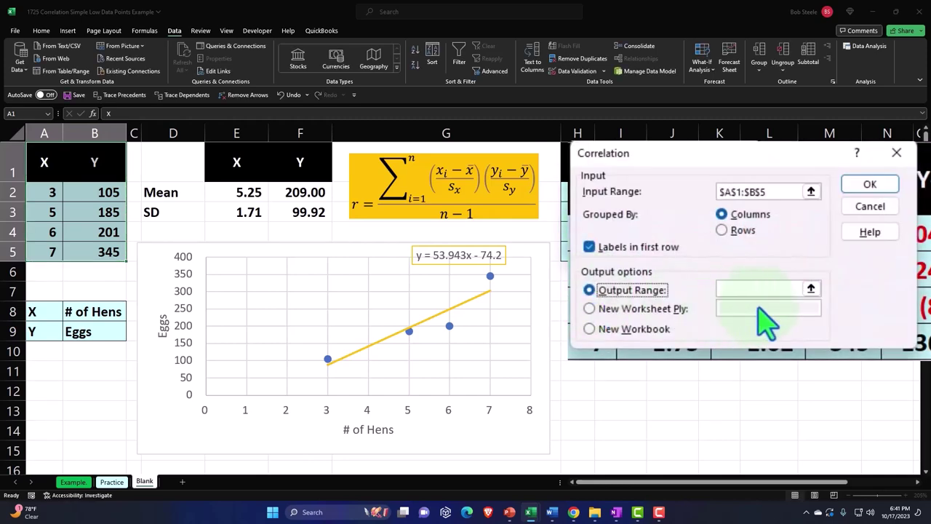
left_click(785, 290)
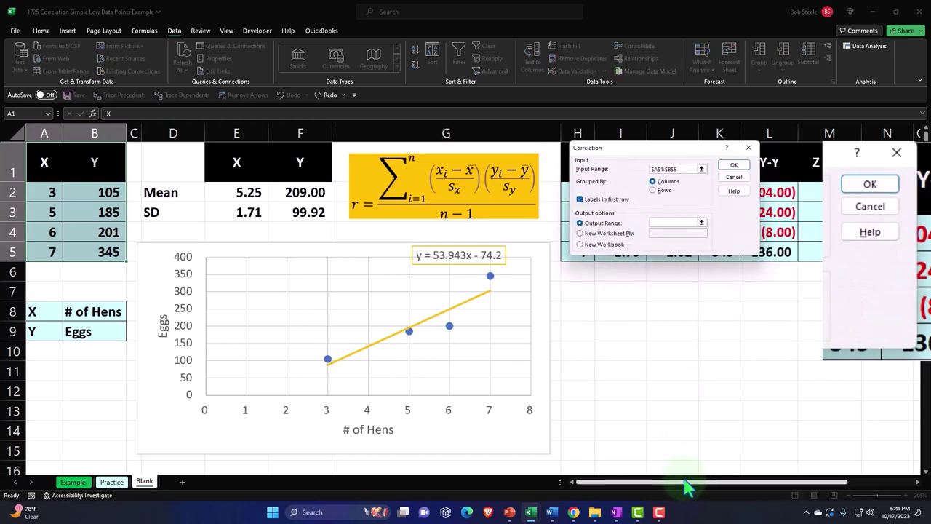
left_click_drag(686, 484, 811, 493)
left_click(656, 313)
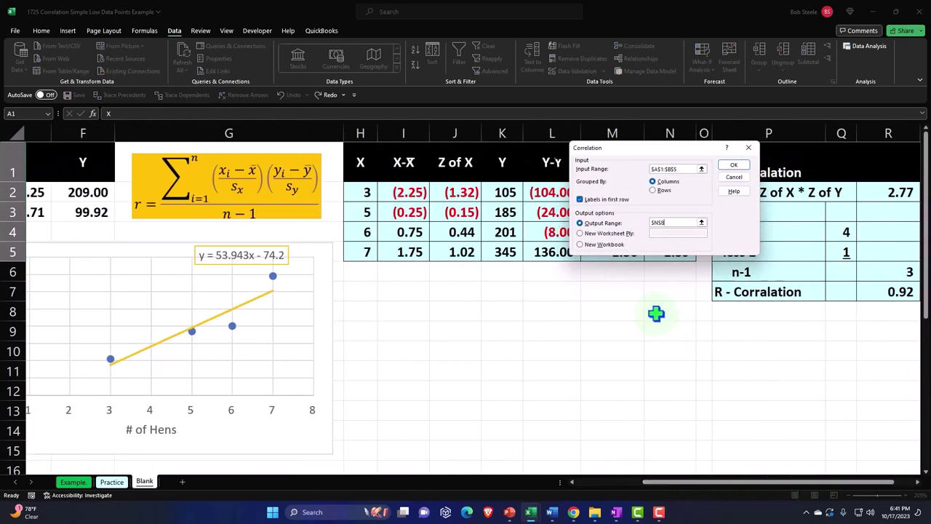
key("Right")
key("Right")
key("Right")
key("Right")
key("Right")
key("Right")
key("Right")
key("Right")
key("Right")
key("Right")
key("Right")
key("Right")
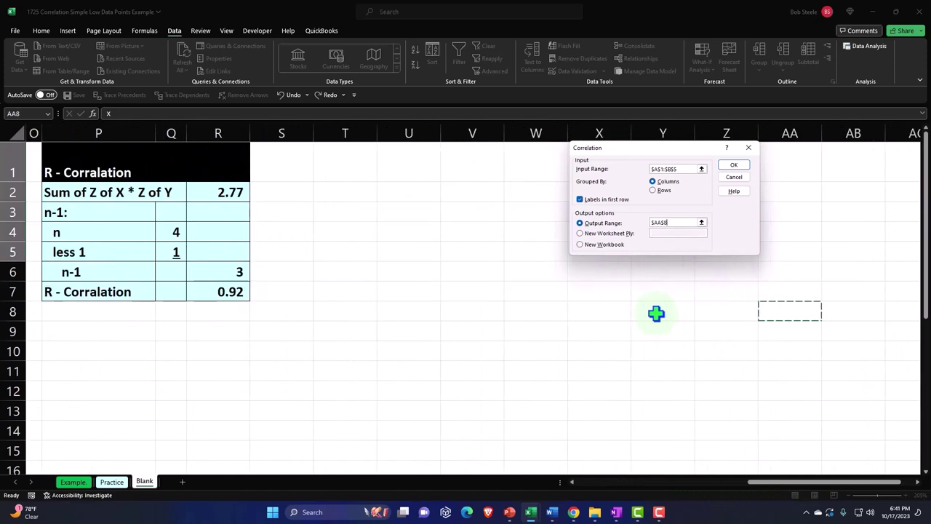
key("Left")
key("Left")
key("Left")
key("Left")
key("Left")
key("Left")
key("Left")
key("Left")
key("Up")
key("Up")
key("Up")
key("Up")
key("Up")
key("Up")
key("Up")
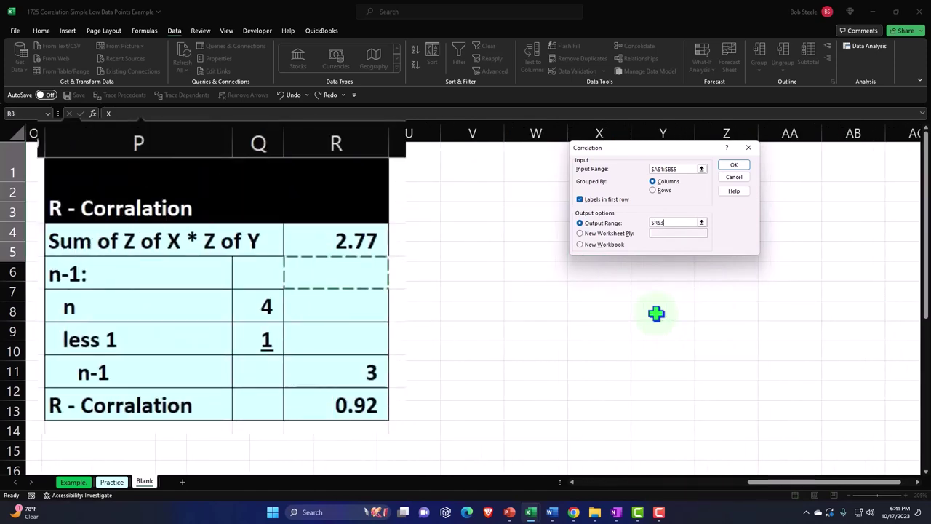
key("Right")
key("Right")
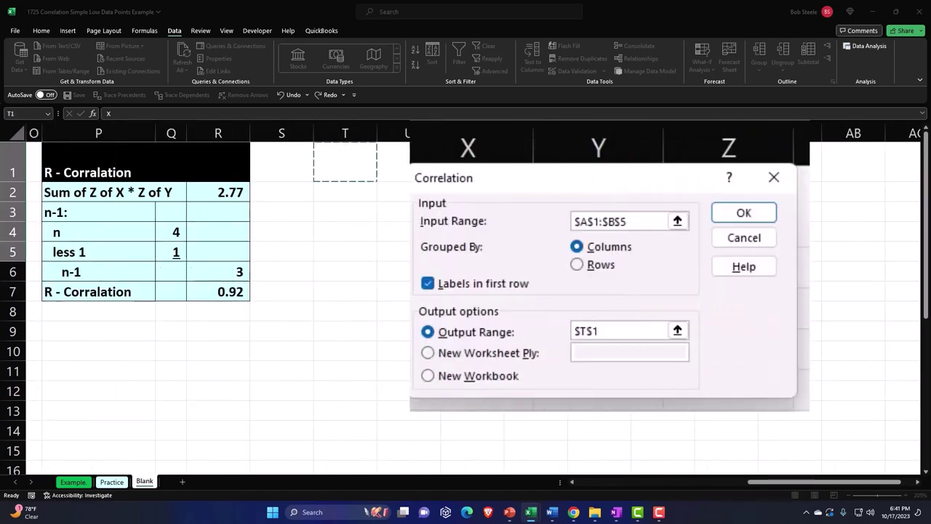
left_click(743, 213)
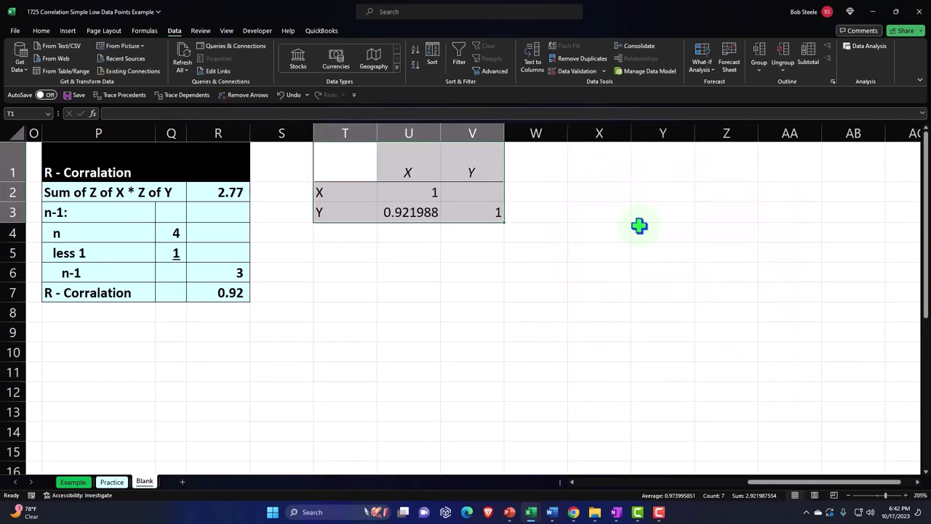
Make the matrix header row T1:V1 black with white X and Y labels.
left_click(624, 230)
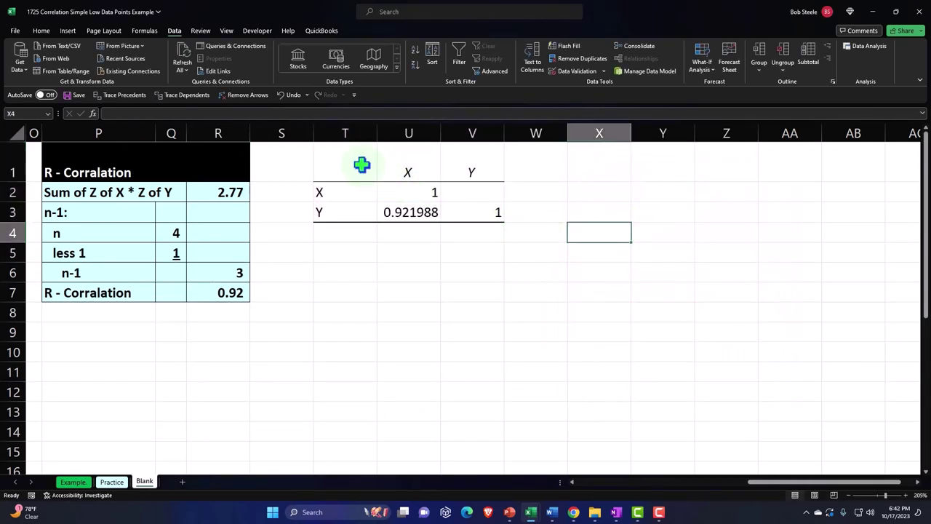
left_click_drag(362, 164, 448, 161)
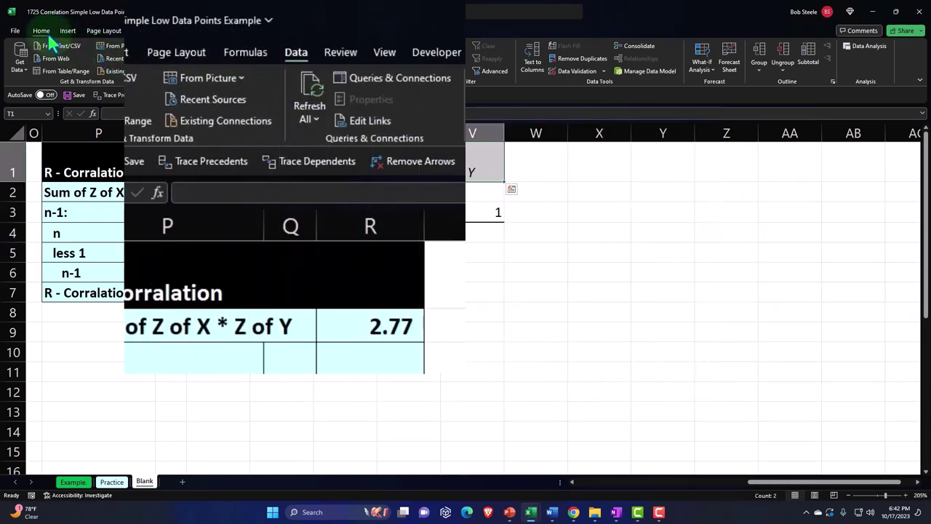
left_click(82, 62)
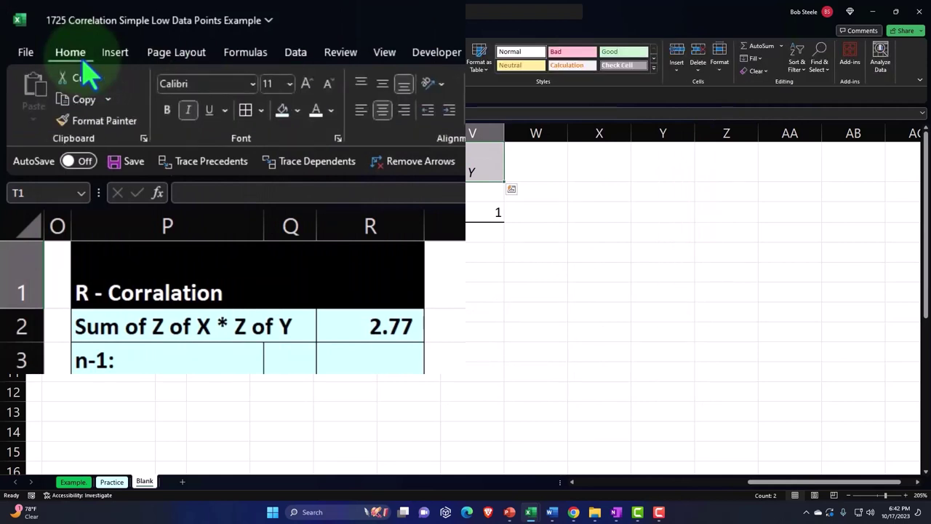
left_click(299, 110)
left_click(300, 151)
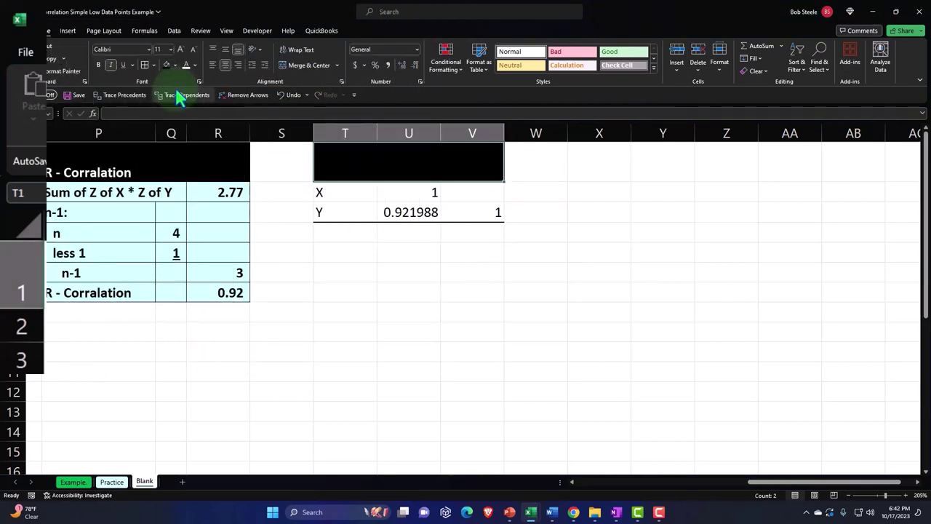
left_click(187, 67)
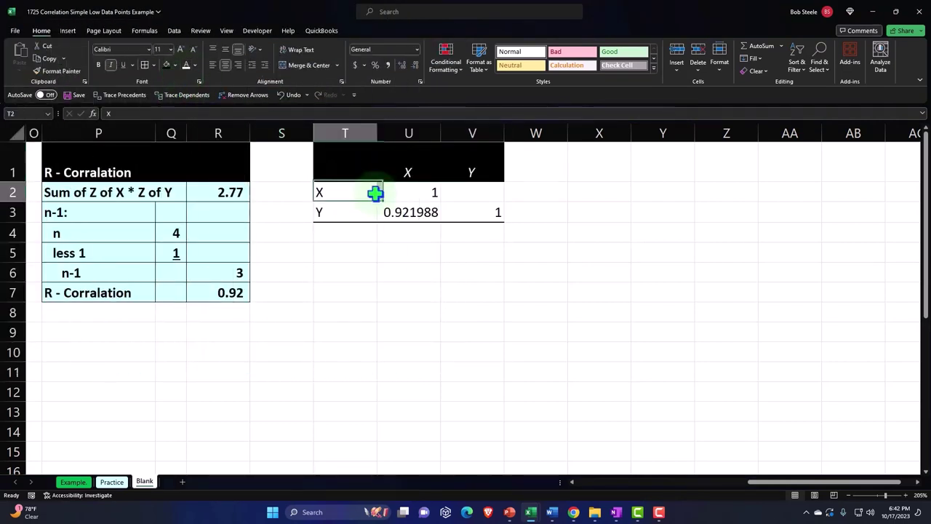
Fill the matrix body T2:V3 light cyan and add inner borders.
left_click_drag(374, 192, 472, 211)
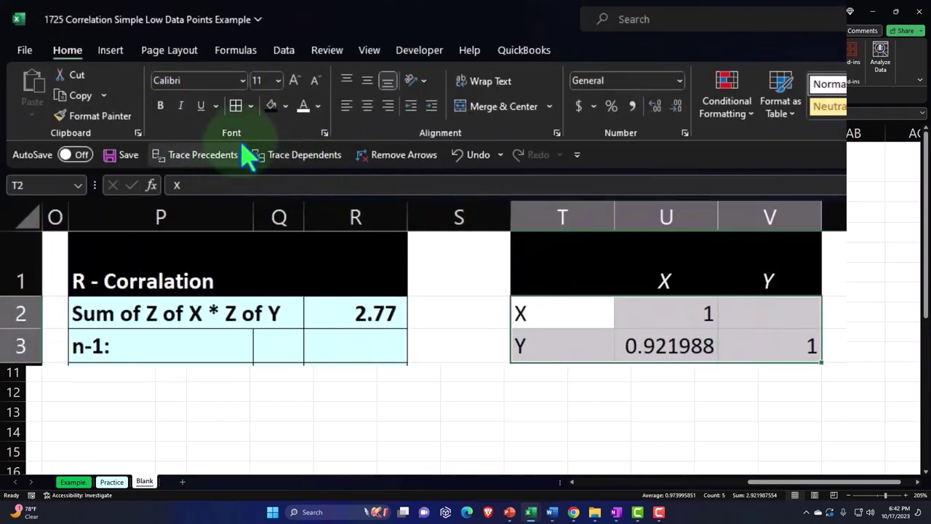
left_click(286, 106)
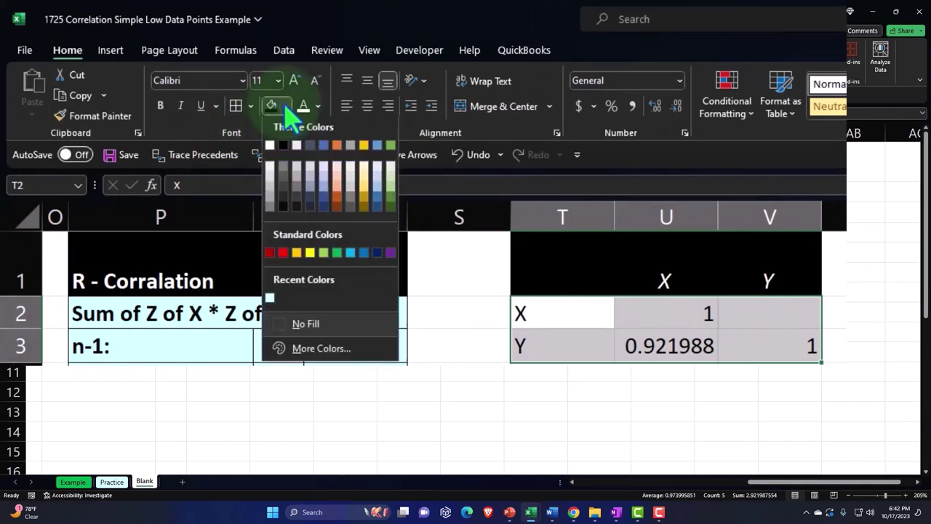
left_click(270, 298)
left_click(235, 106)
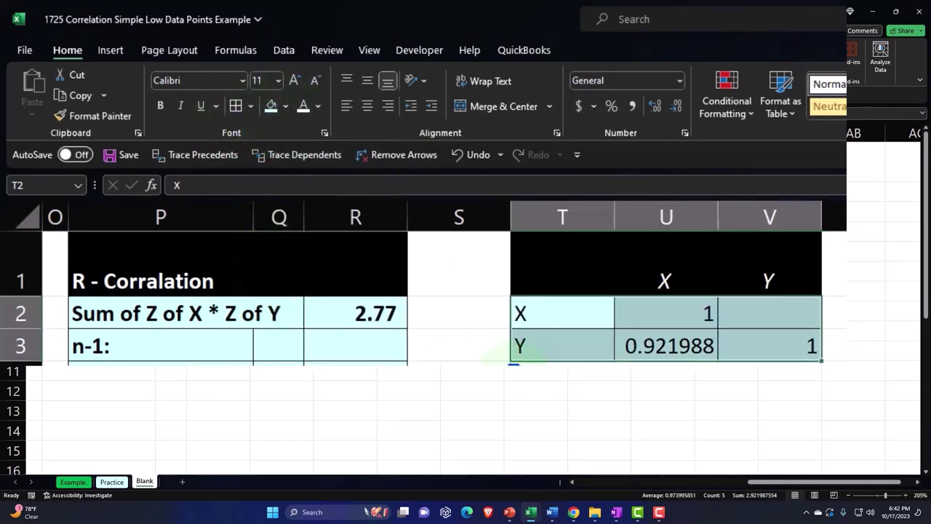
Compare 0.921988 in U3 with the manual r in R7 and narrow column S.
left_click(656, 346)
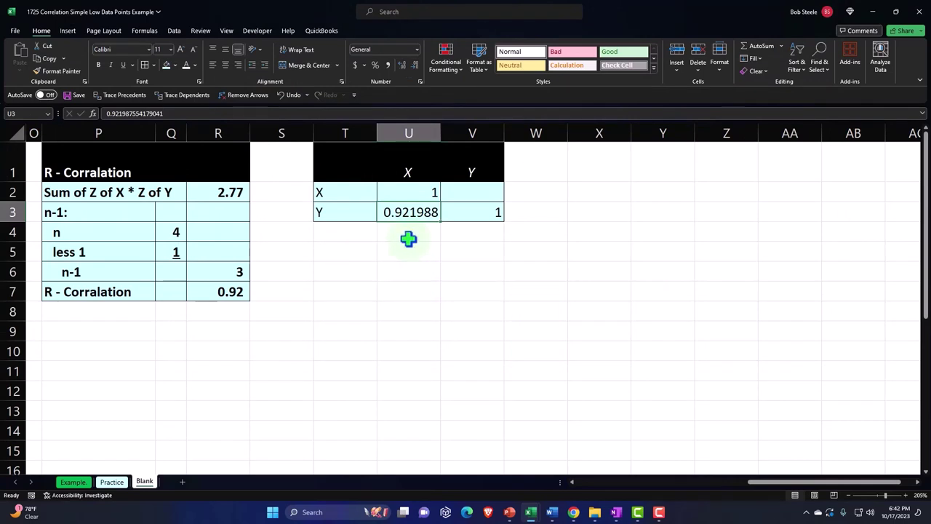
left_click(411, 173)
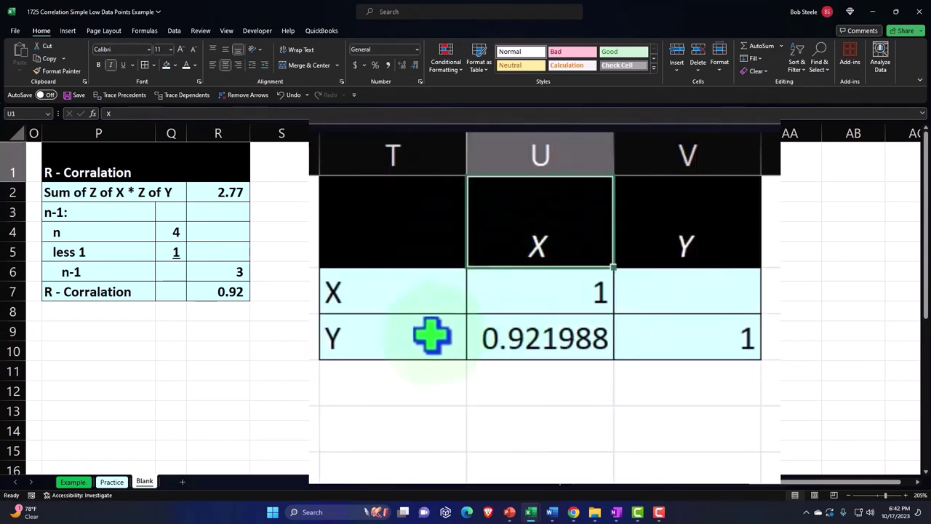
left_click(509, 339)
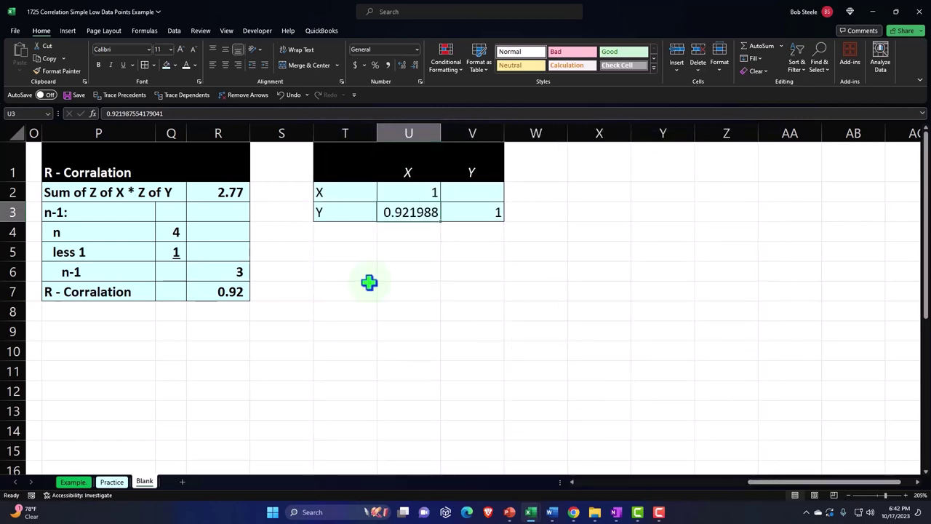
left_click(225, 292)
left_click_drag(314, 133, 260, 135)
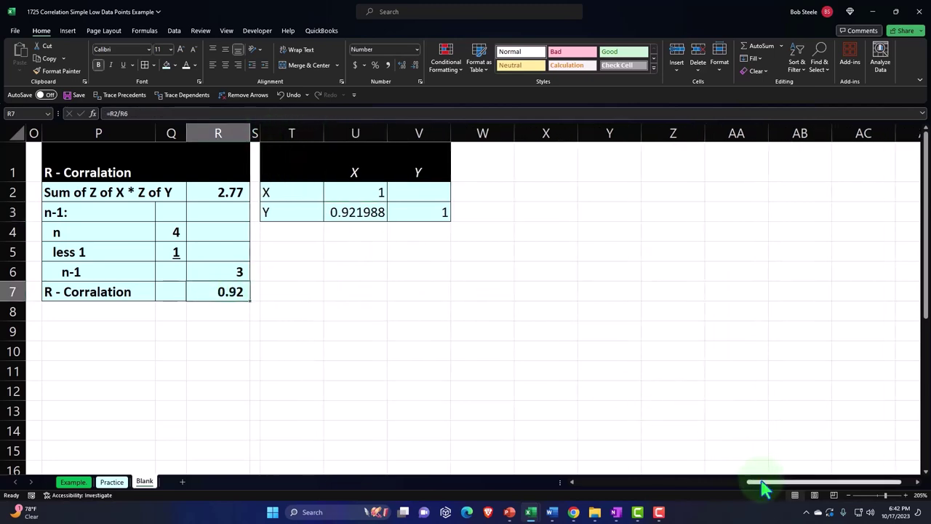
left_click_drag(763, 483, 535, 497)
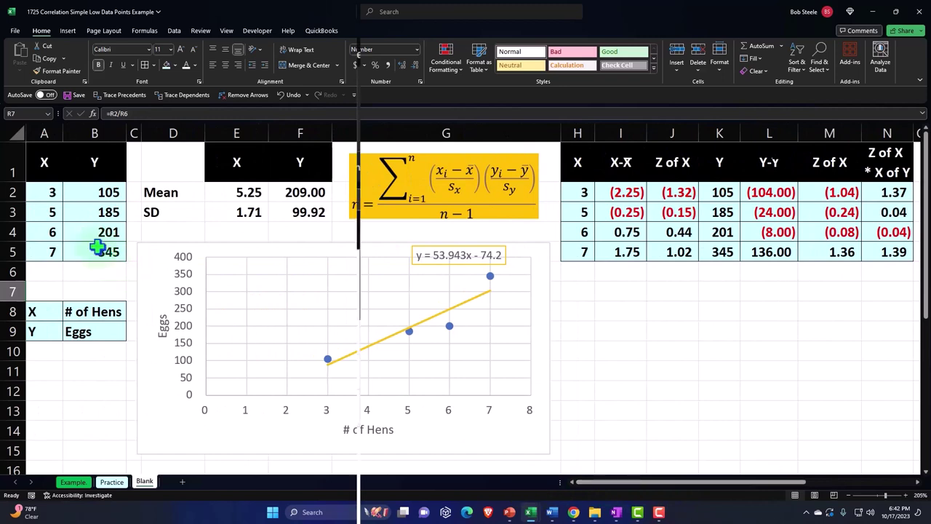
left_click_drag(44, 165, 90, 248)
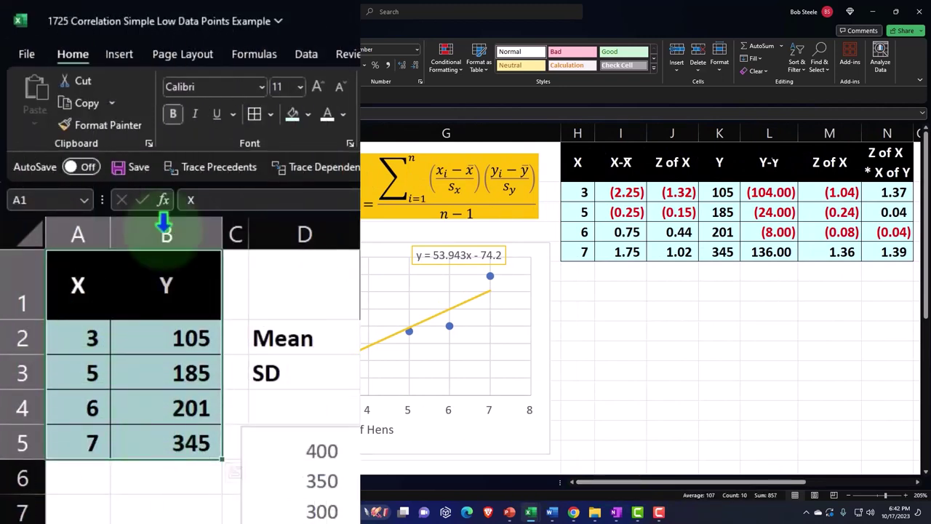
Open Descriptive Statistics and set the input range to the X and Y data $A$1:$B$5.
left_click(174, 30)
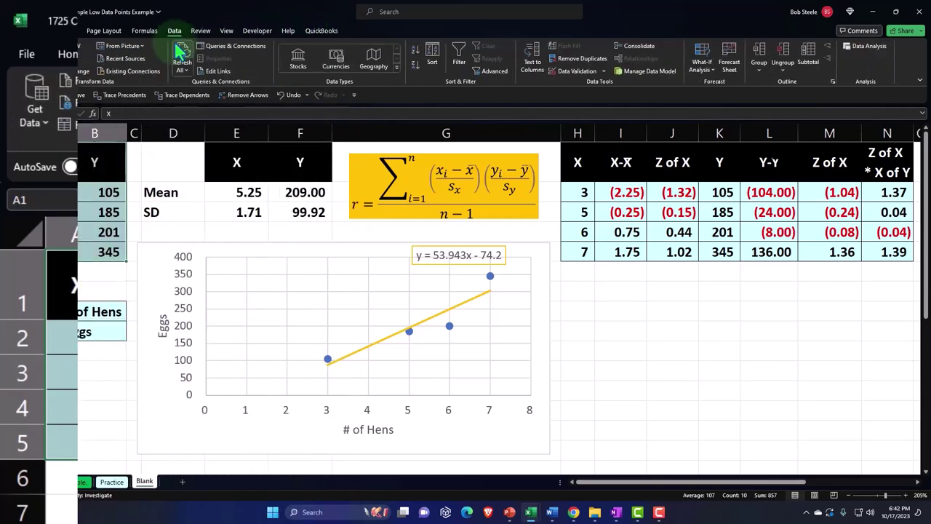
left_click(868, 50)
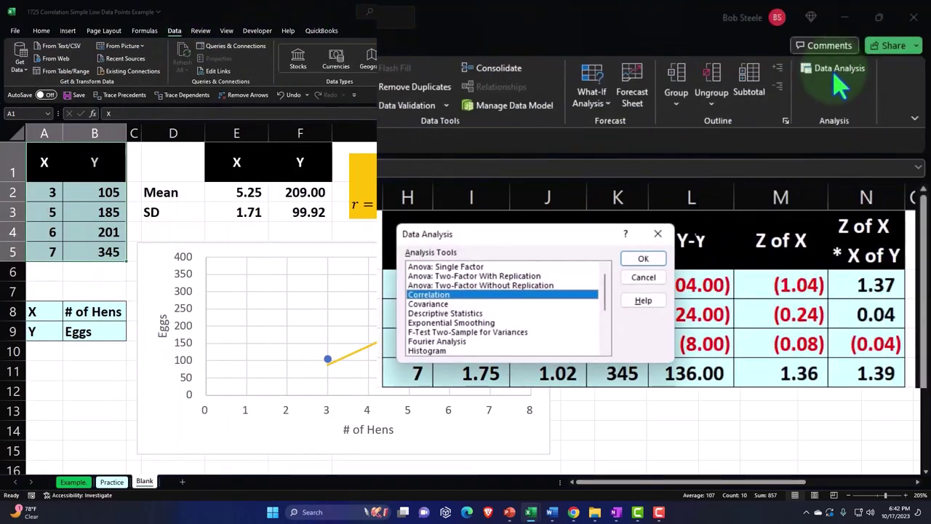
left_click(463, 313)
left_click(643, 260)
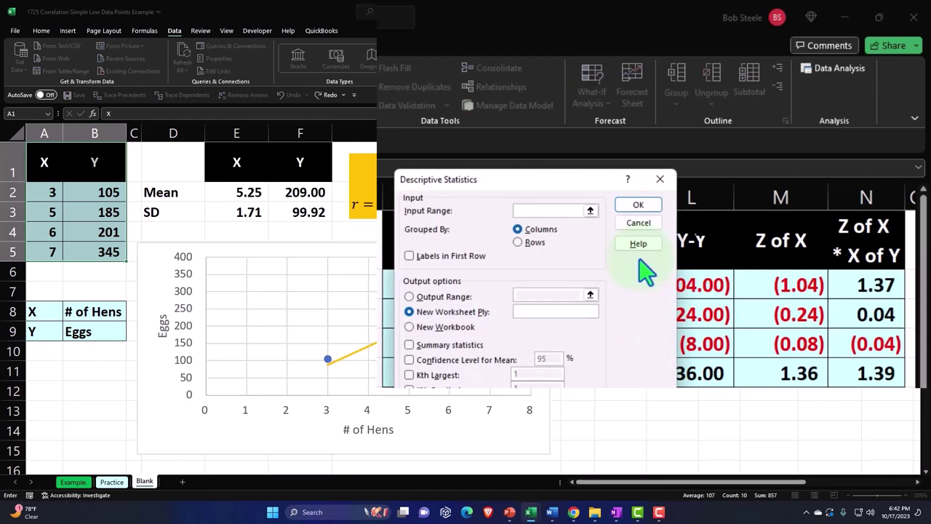
left_click(589, 210)
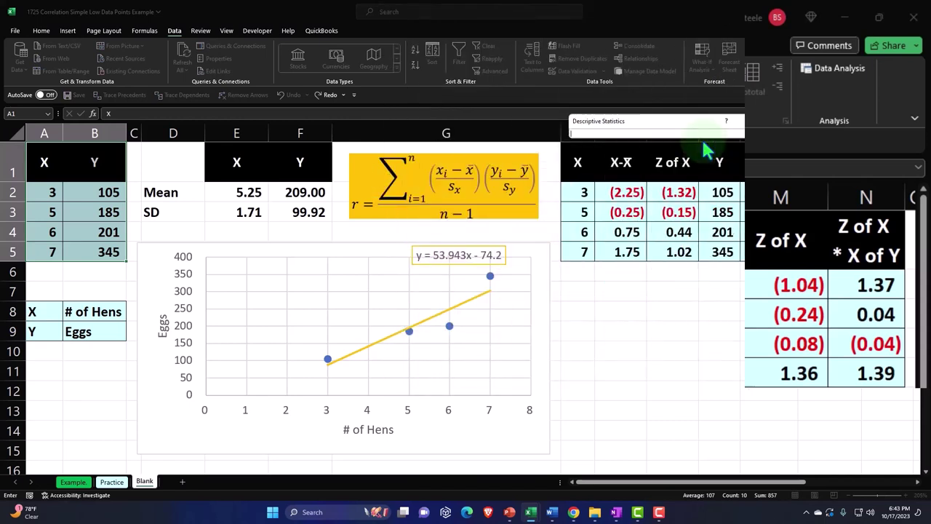
left_click_drag(46, 166, 85, 242)
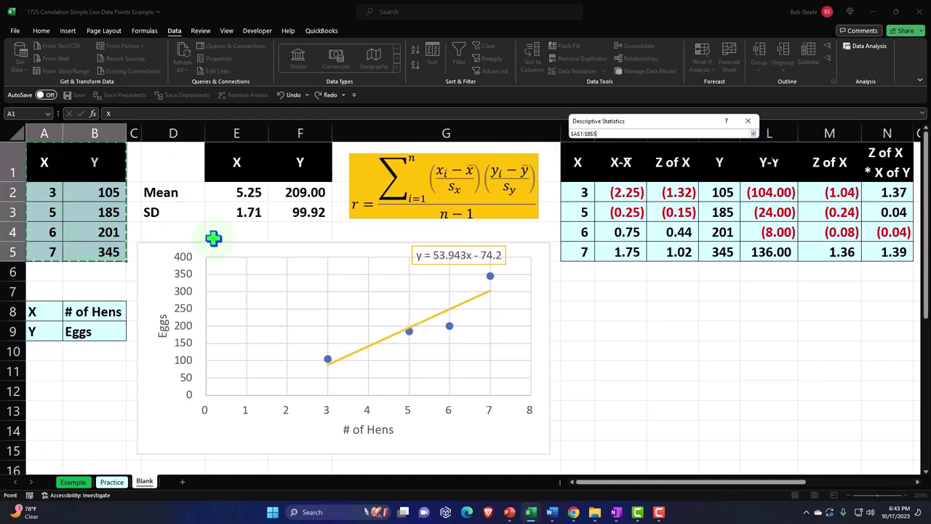
left_click(753, 133)
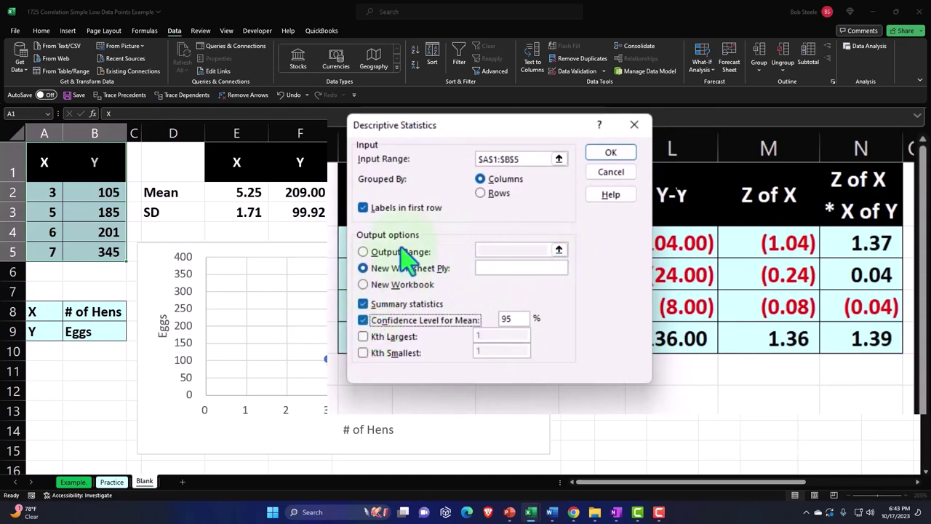
Send the Descriptive Statistics output to cell $X$1 on this sheet.
left_click(362, 252)
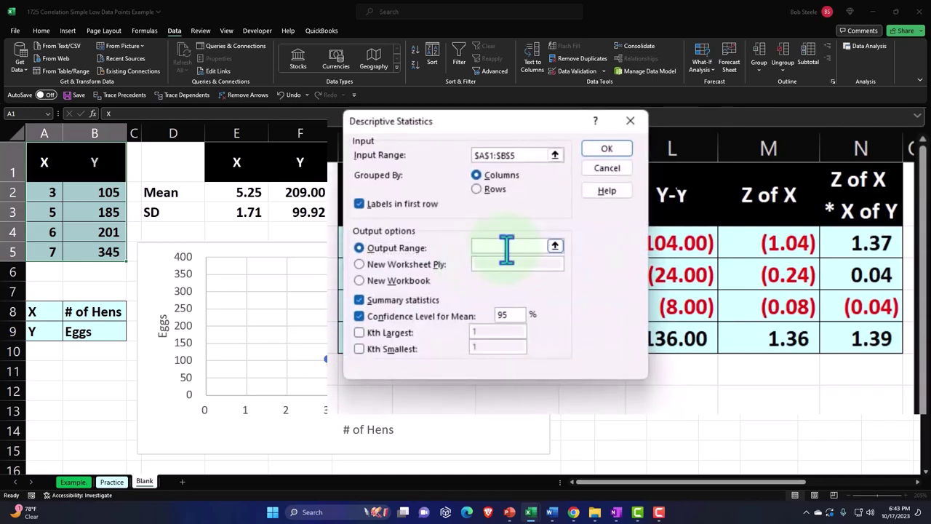
left_click(507, 248)
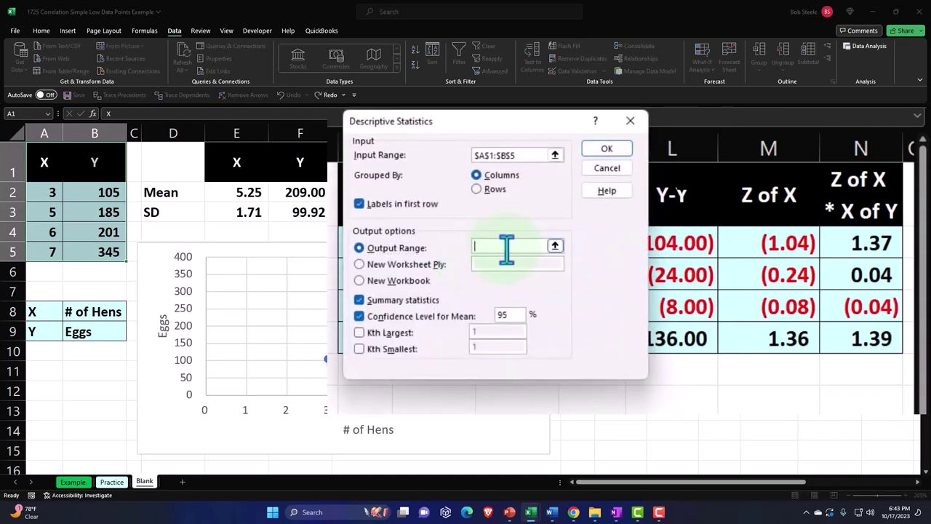
left_click_drag(645, 488, 806, 491)
left_click(533, 192)
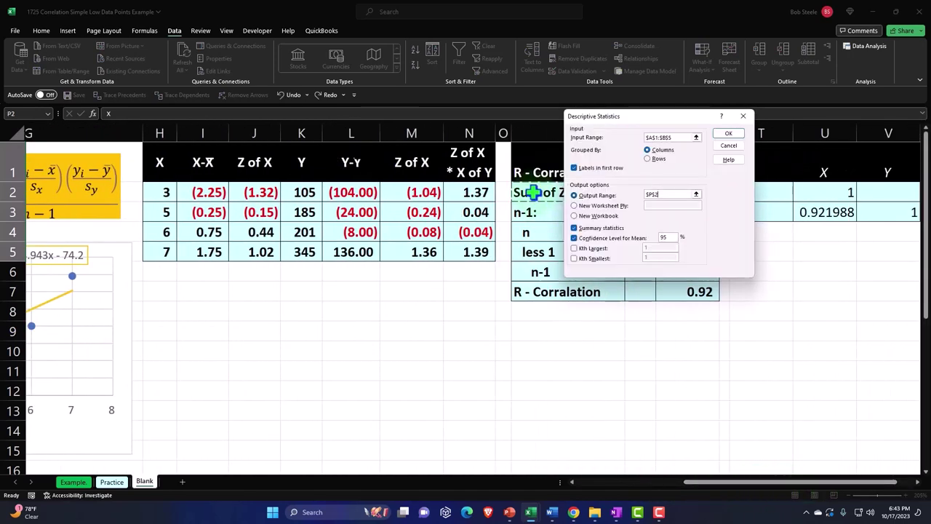
key("Right")
key("Right")
key("Right")
key("Right")
key("Right")
key("Right")
key("Right")
key("Right")
key("Right")
key("Right")
key("Right")
key("Right")
key("Right")
key("Right")
key("Right")
key("Right")
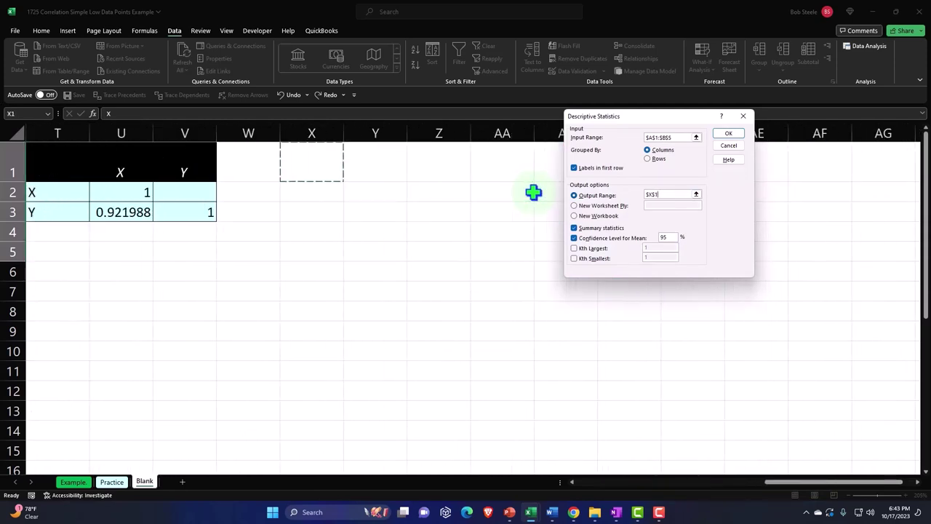
Generate the statistics output at X1, widen column X and narrow column W.
left_click(727, 136)
left_click(629, 211)
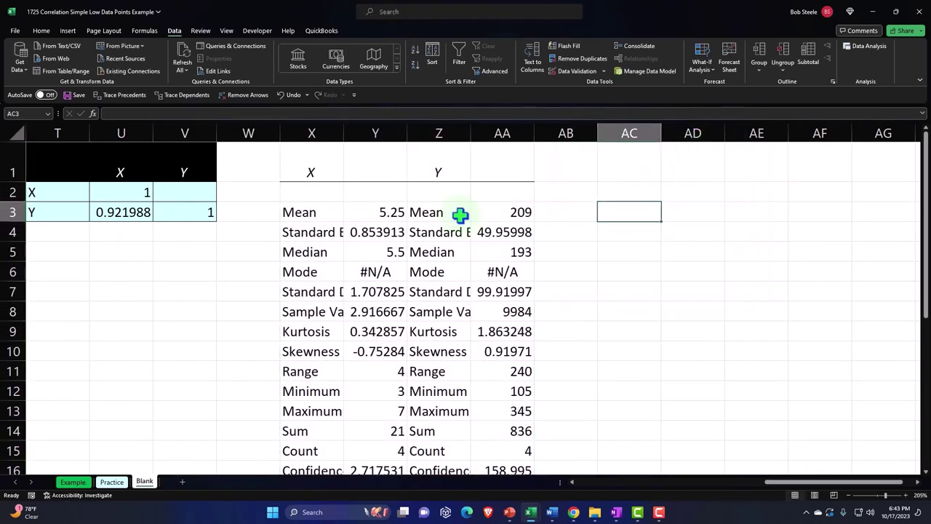
left_click(386, 212)
left_click_drag(344, 133, 434, 133)
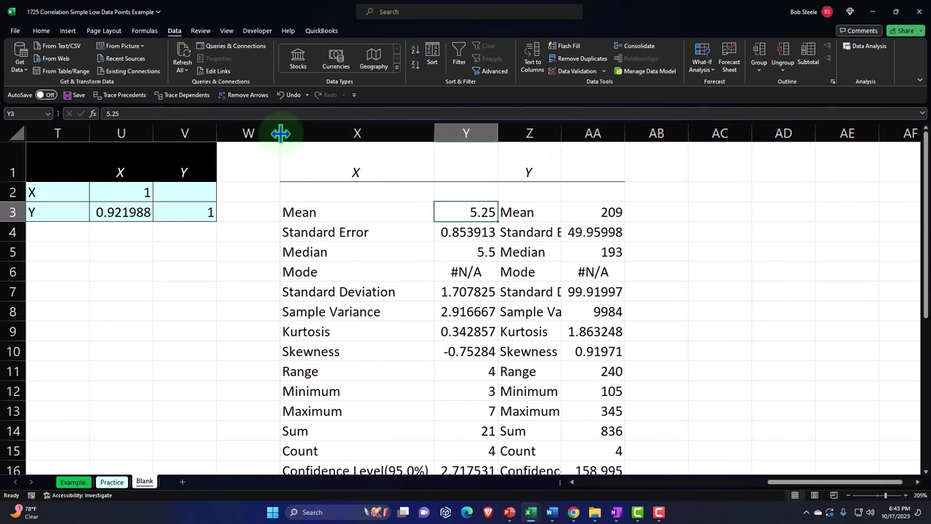
left_click_drag(280, 133, 234, 134)
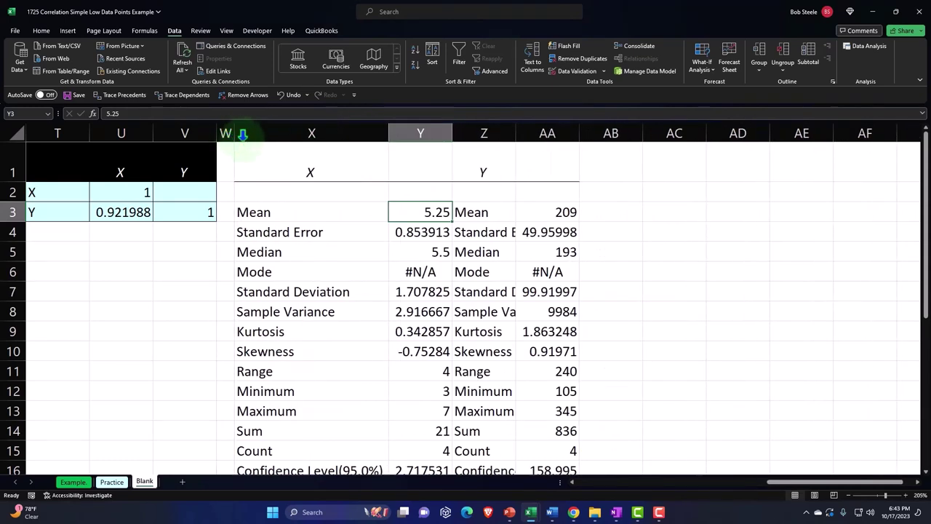
Review the statistic labels from Mean down to Count and the X standard error value.
left_click(291, 212)
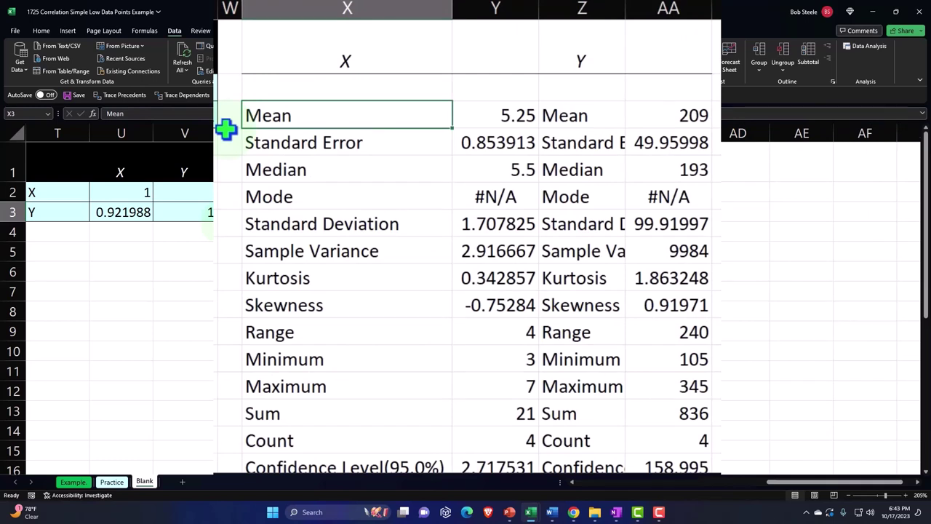
key("Down")
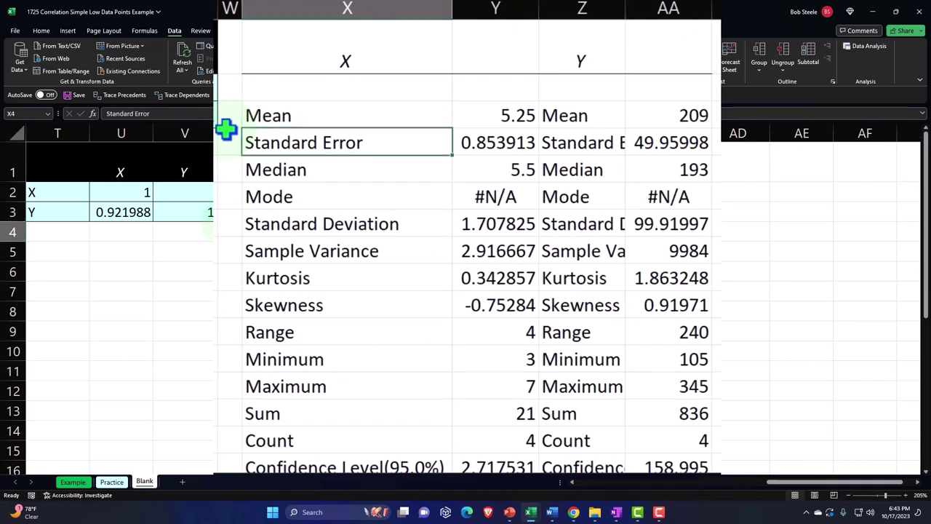
key("Down")
key("Down")
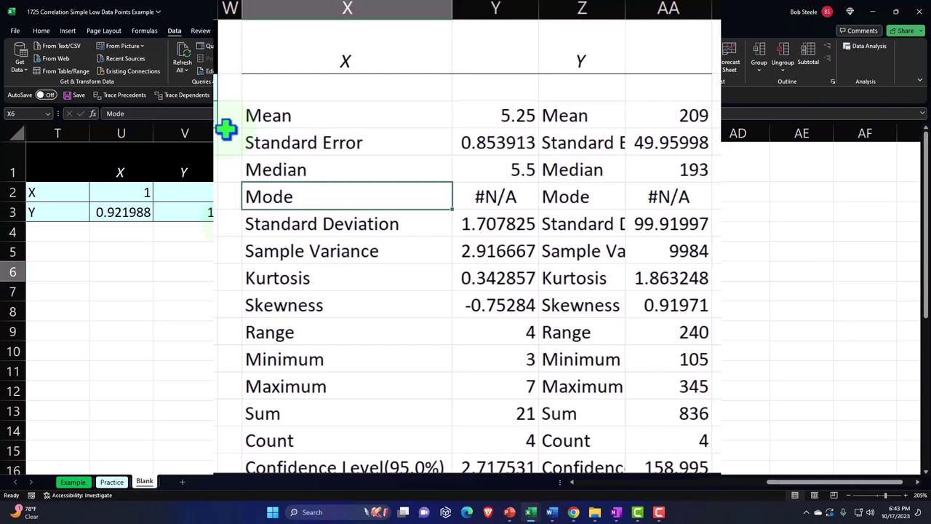
key("Down")
key("Down")
key("Down")
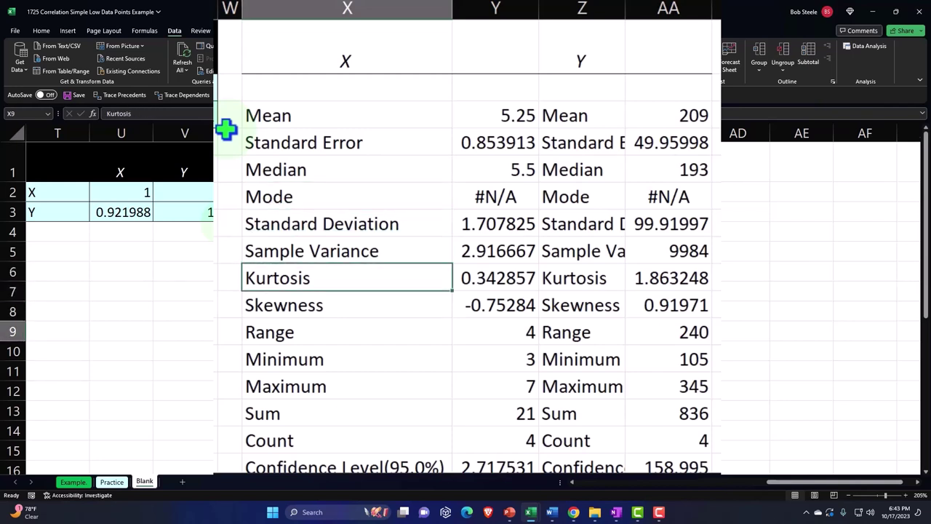
key("Down")
key("Down")
key("Down")
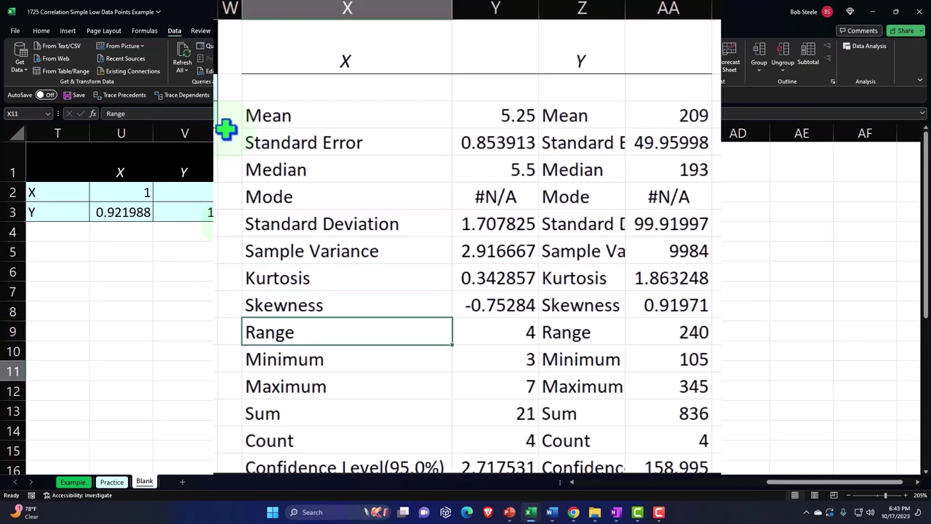
scroll(226, 129, "down", 2)
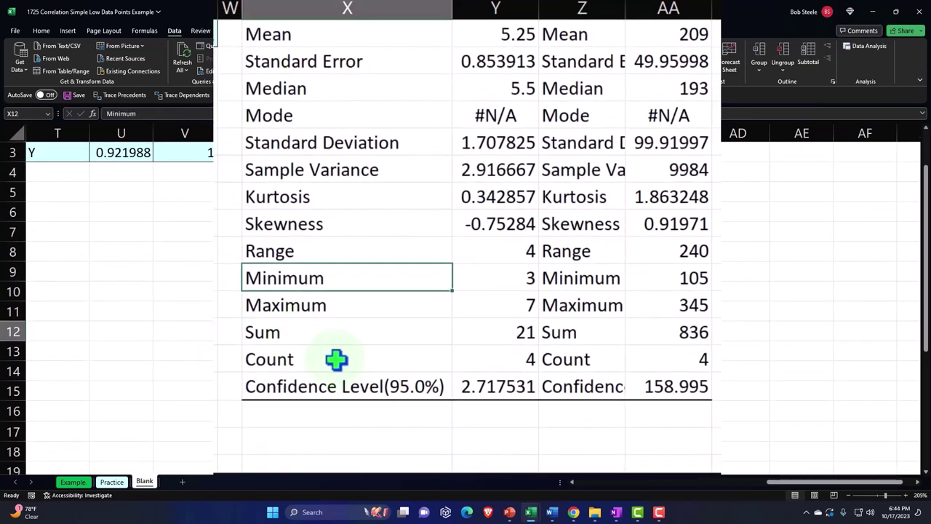
left_click(336, 360)
scroll(336, 360, "up", 3)
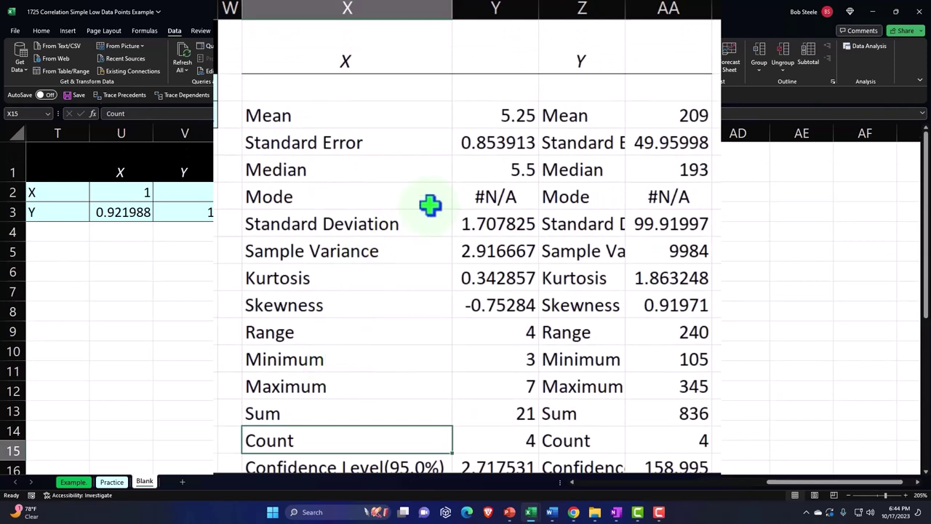
left_click(507, 147)
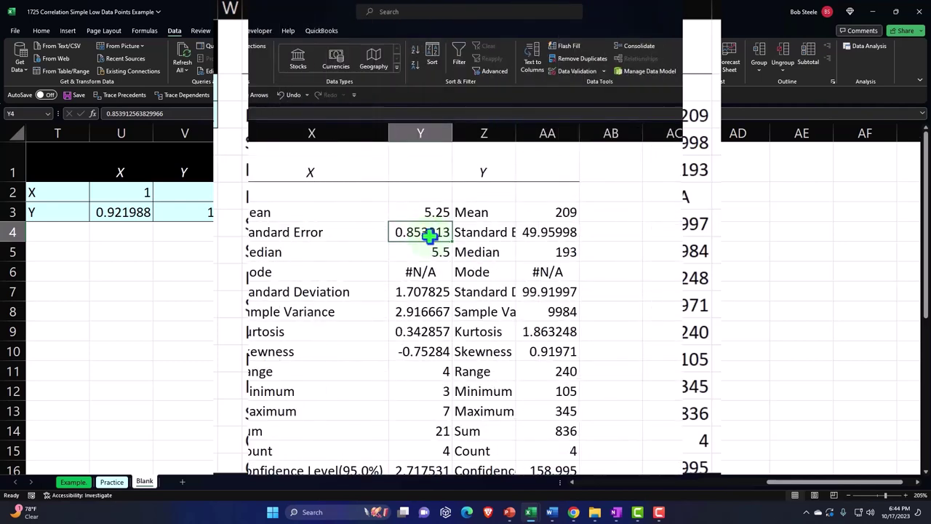
left_click_drag(796, 486, 604, 486)
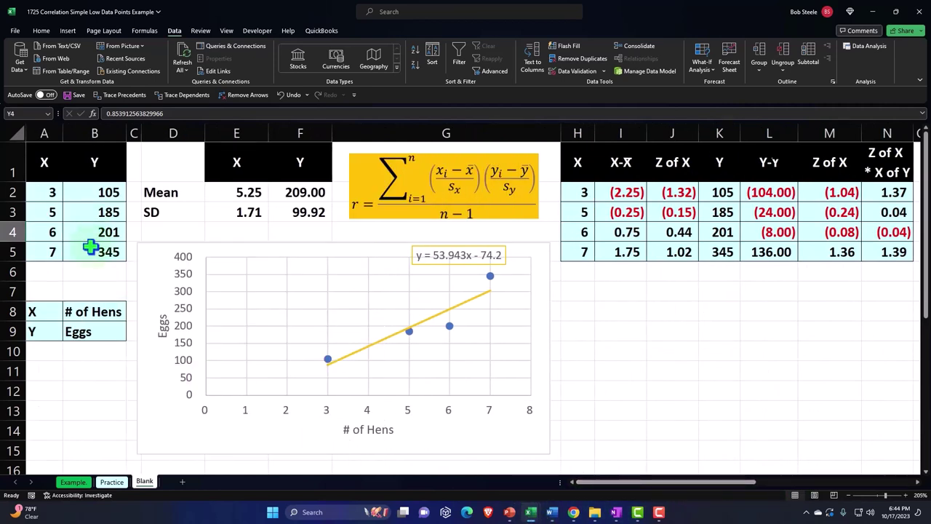
Give the statistics body X2:AA16 a light cyan fill.
left_click_drag(146, 194, 293, 216)
left_click(41, 30)
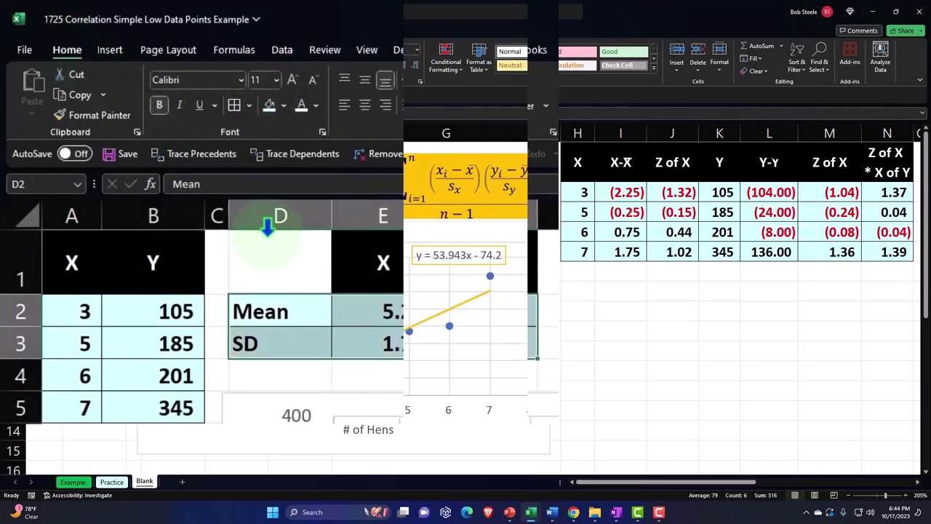
left_click_drag(600, 485, 766, 488)
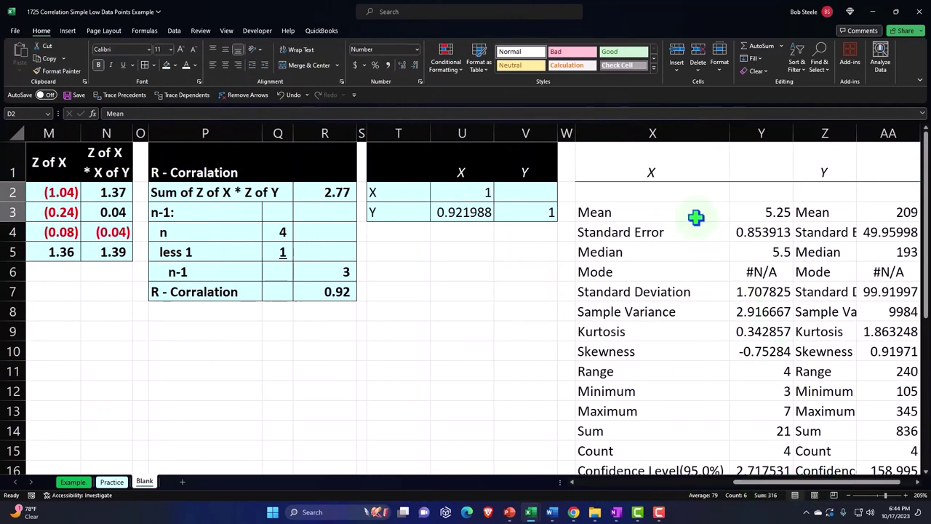
left_click_drag(653, 163, 530, 162)
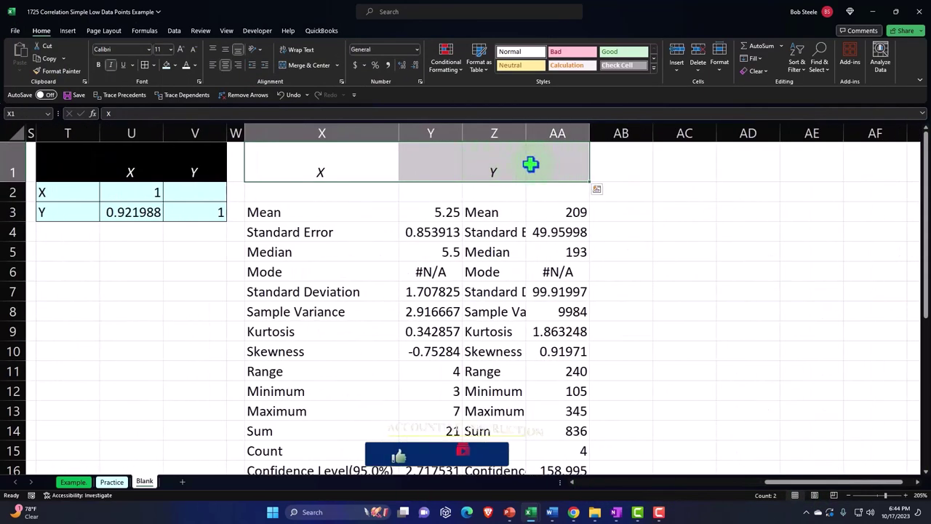
left_click_drag(249, 191, 575, 433)
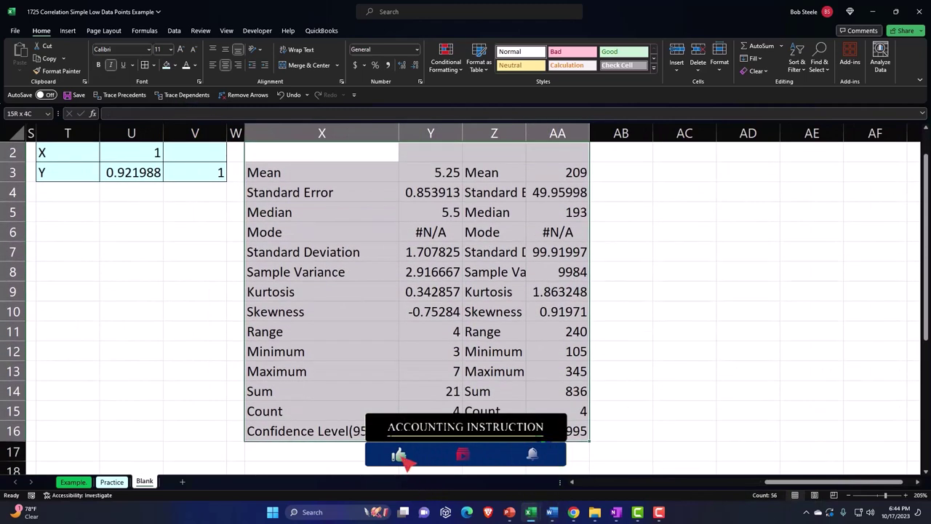
left_click(165, 65)
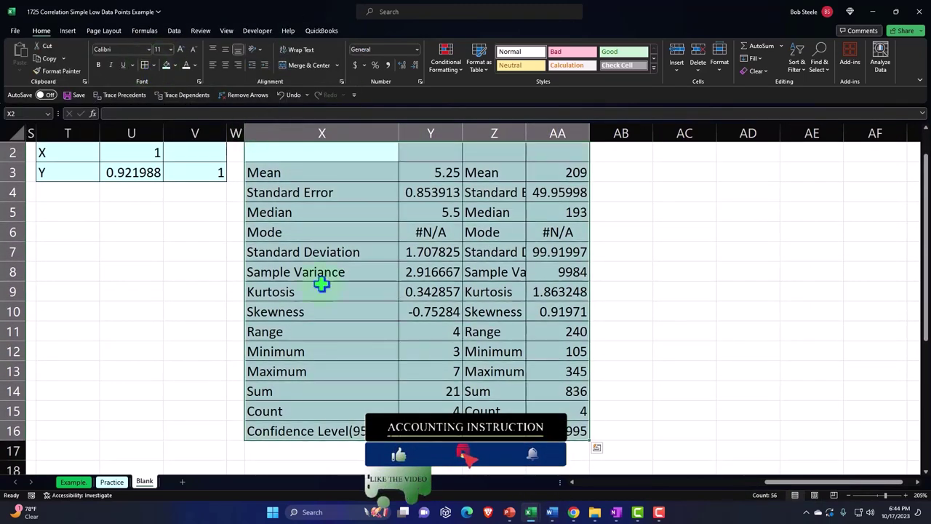
Fill the statistics header row X1:AA1 black.
scroll(322, 280, "up", 1)
left_click_drag(306, 169, 528, 160)
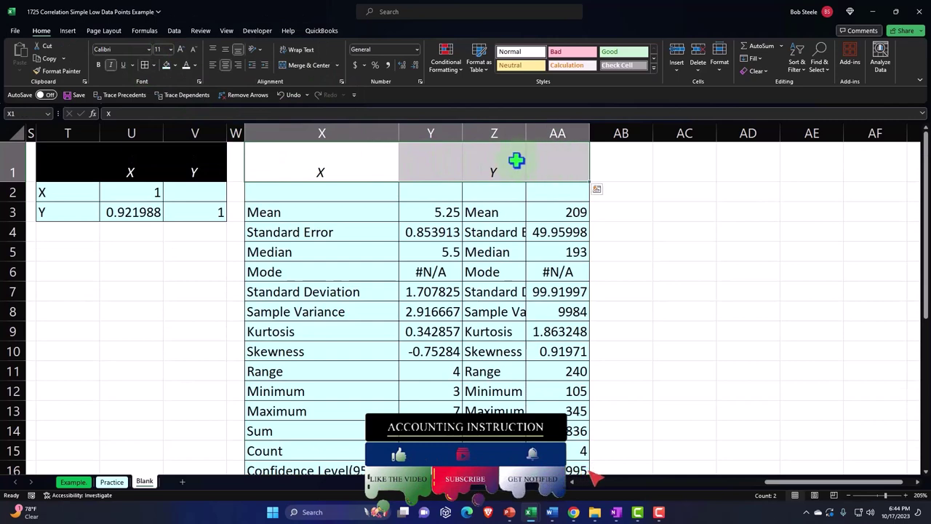
left_click(278, 103)
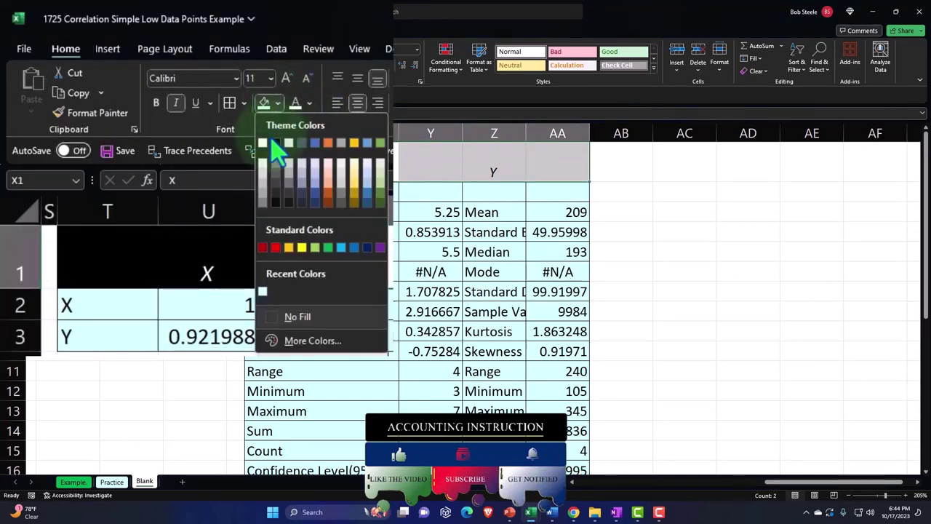
left_click(276, 143)
left_click(215, 291)
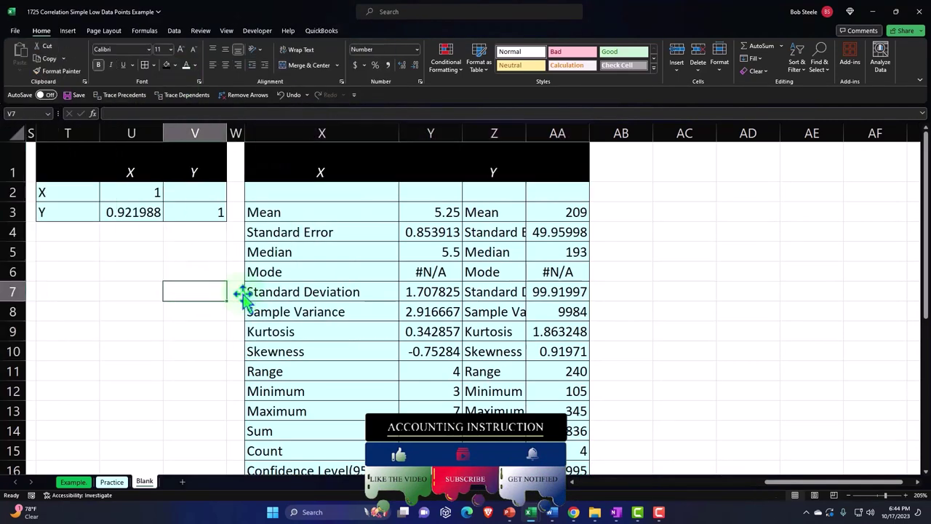
left_click_drag(826, 481, 471, 494)
left_click(97, 370)
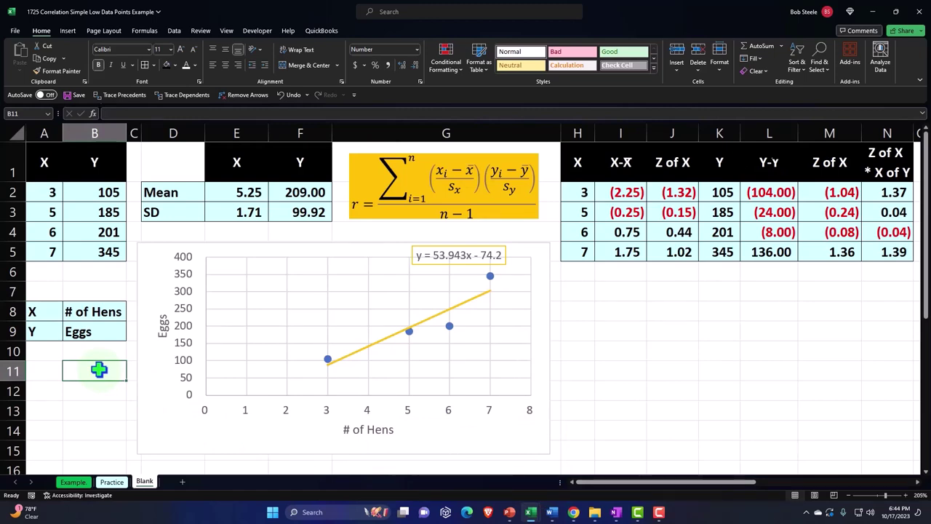
left_click(200, 30)
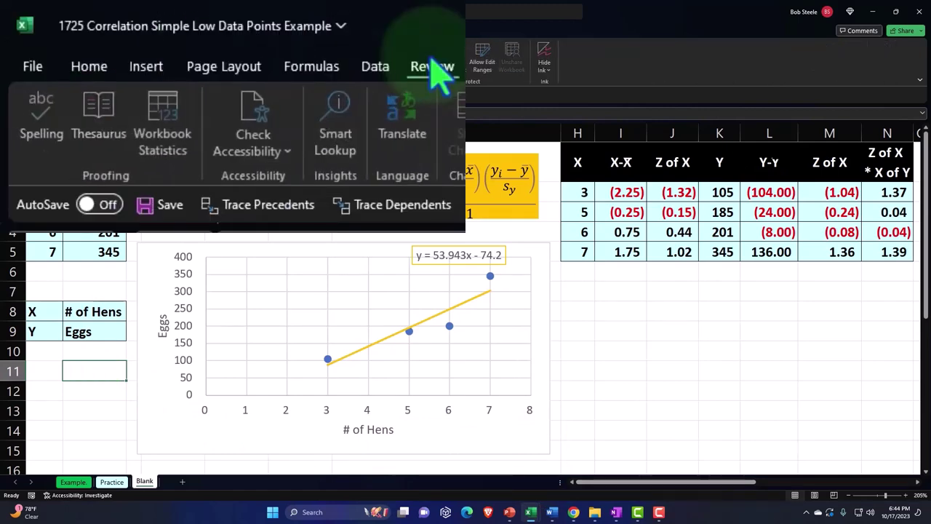
left_click(17, 60)
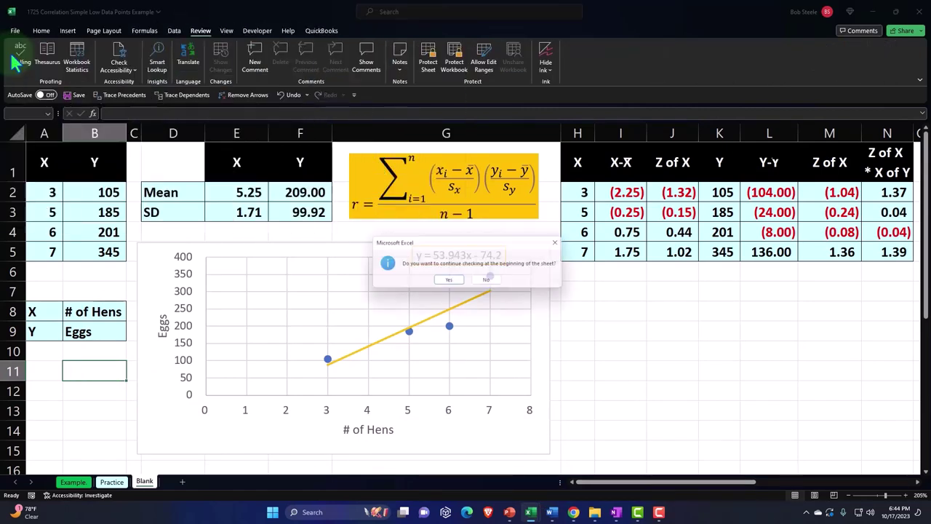
left_click(449, 280)
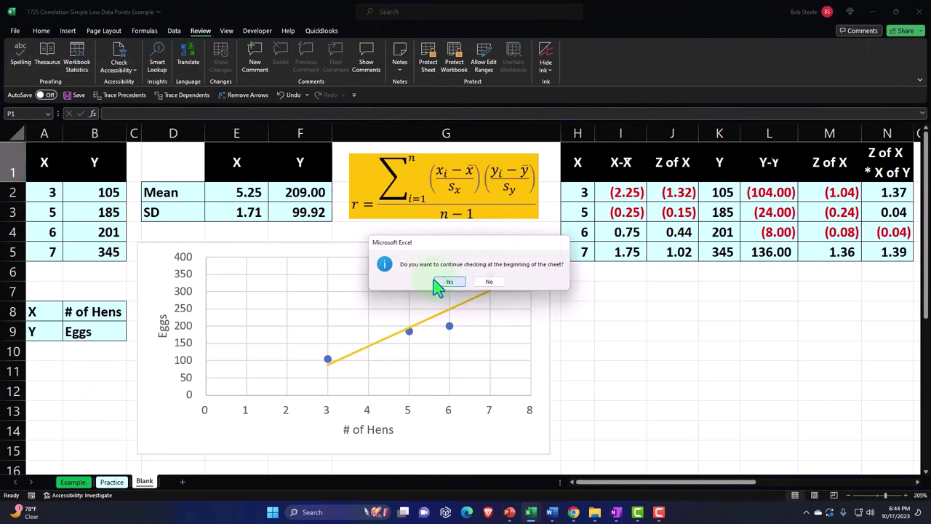
left_click(738, 145)
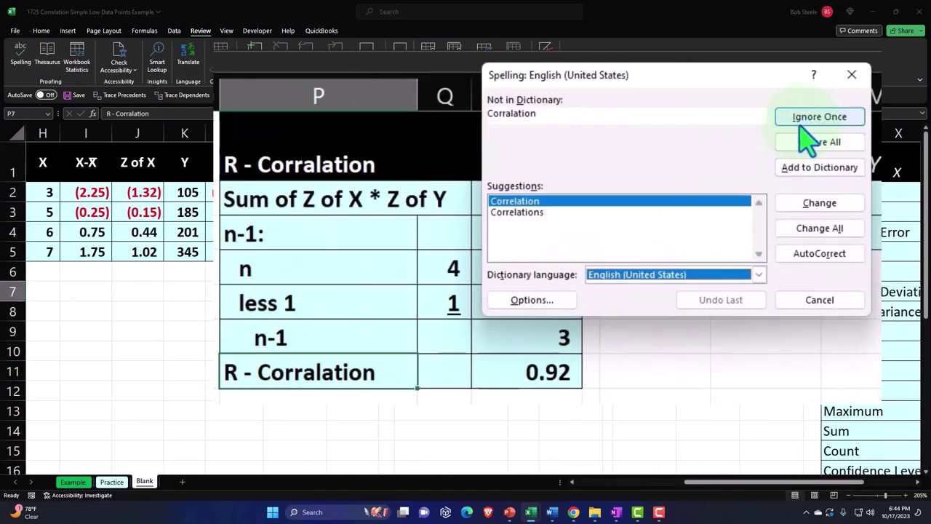
left_click(800, 122)
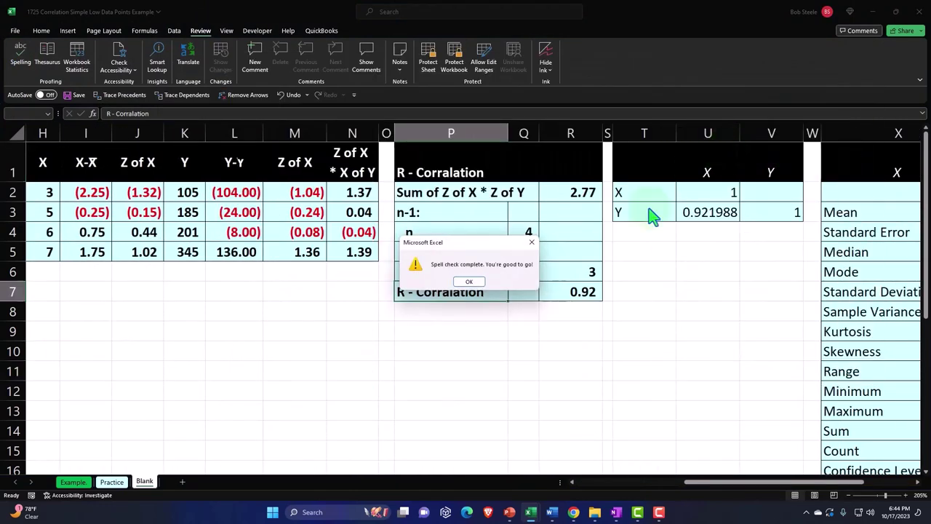
left_click(469, 282)
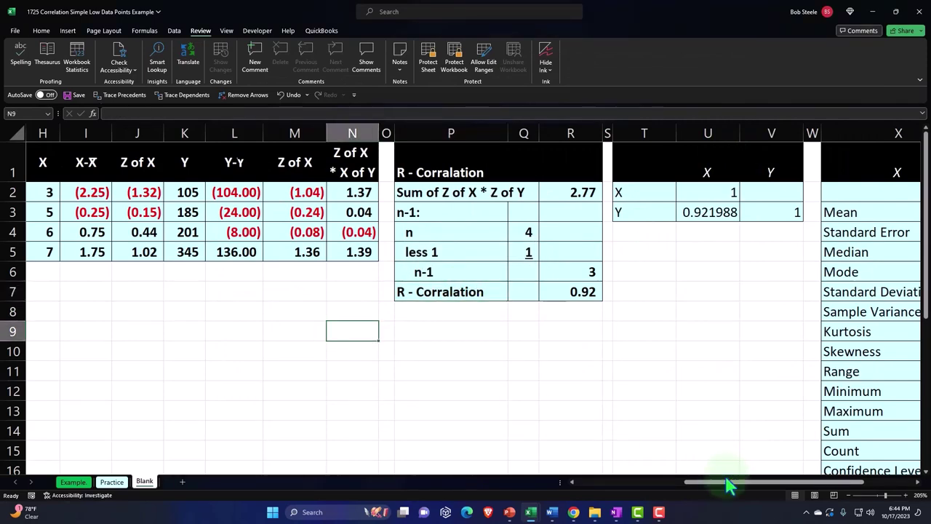
left_click_drag(732, 486, 540, 485)
double_click(78, 356)
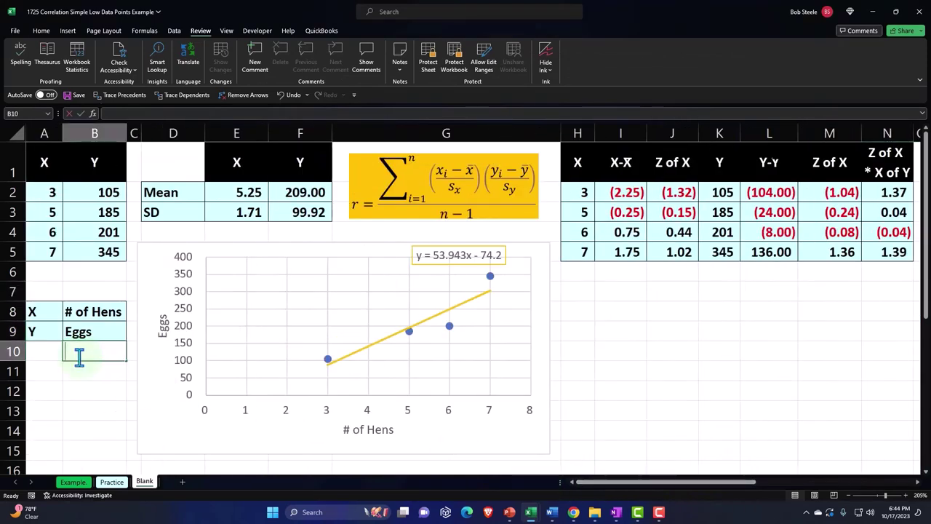
key("Return")
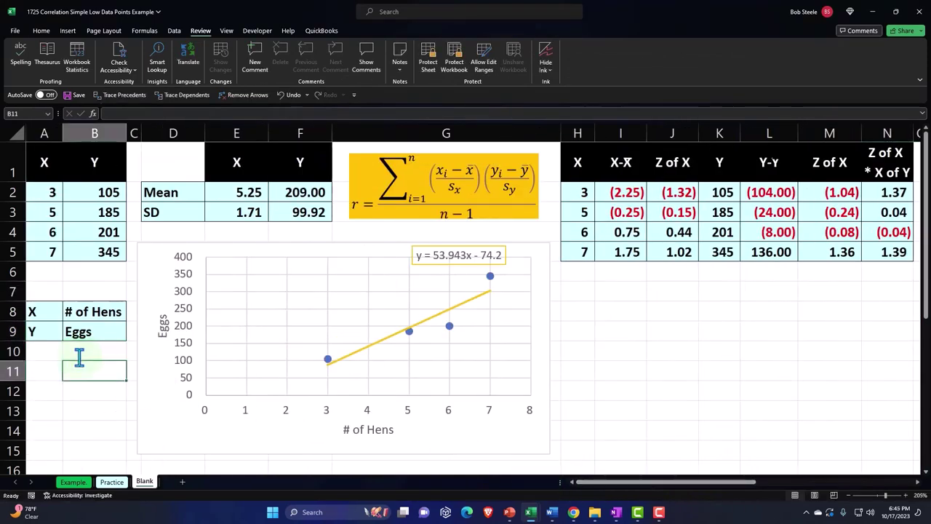